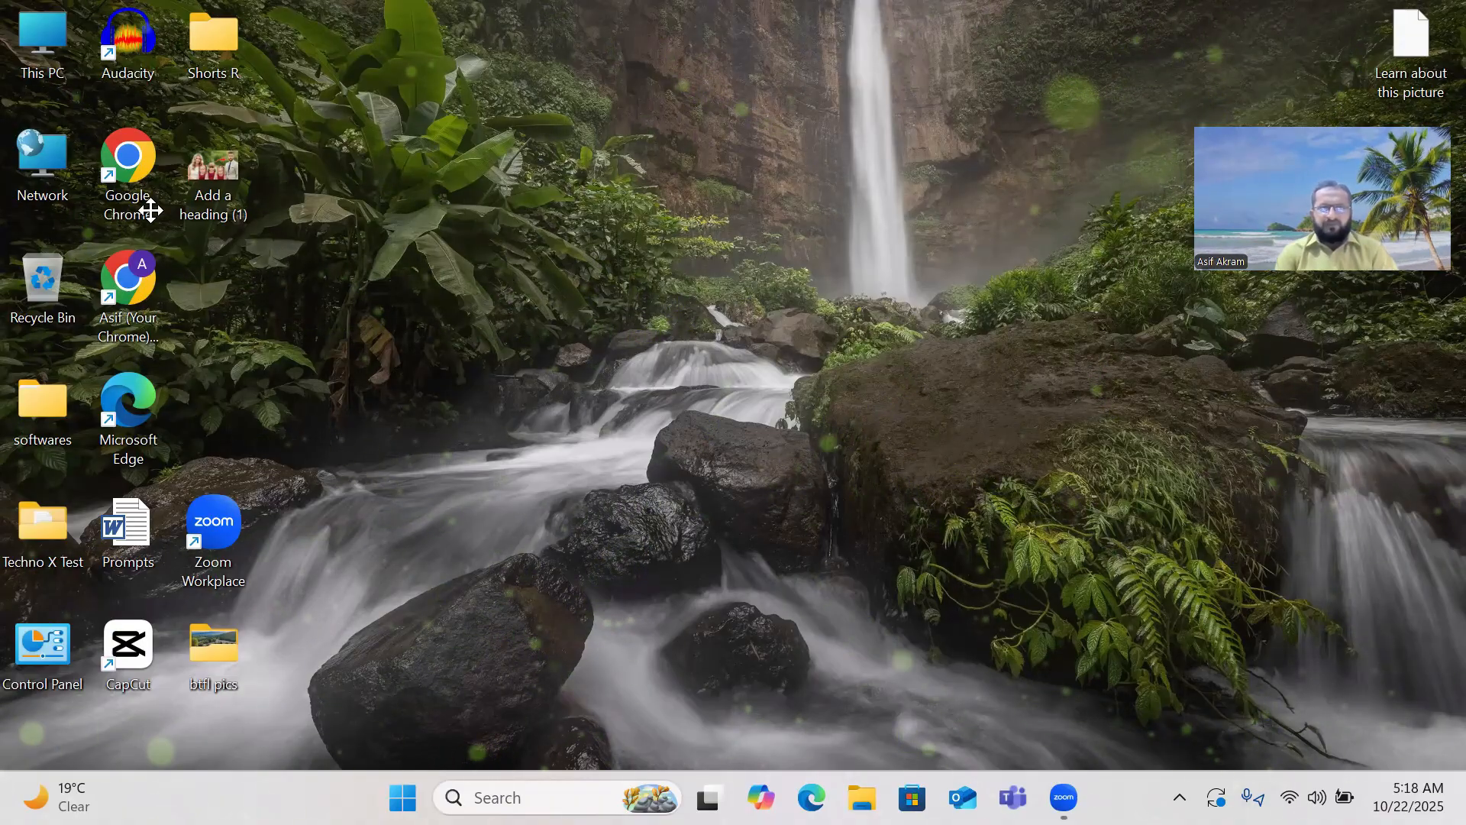
Launch Chrome under a chosen profile, load YouTube, and add a blank second tab.
double_click(135, 176)
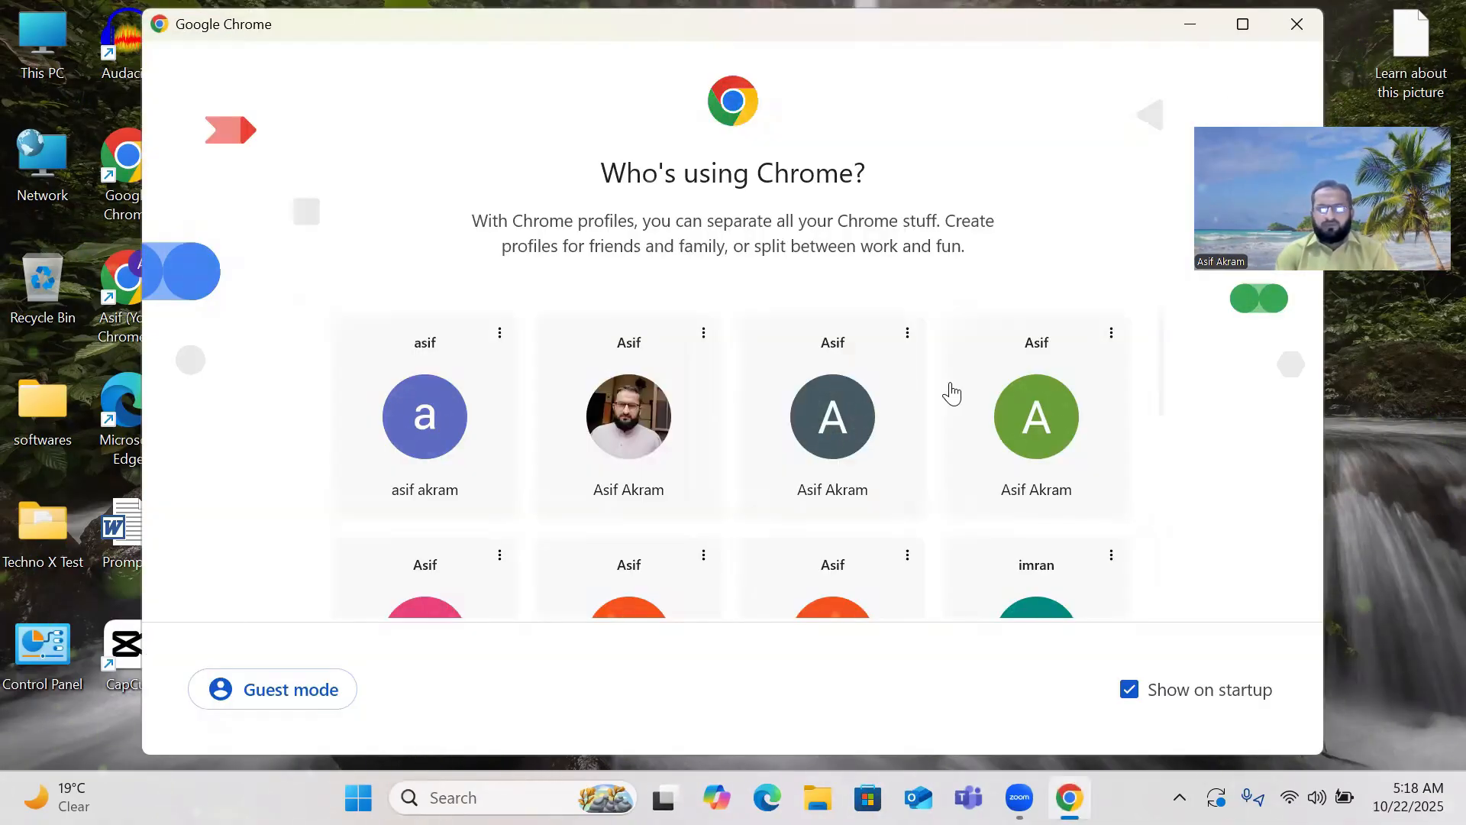
scroll(949, 393, down, 2)
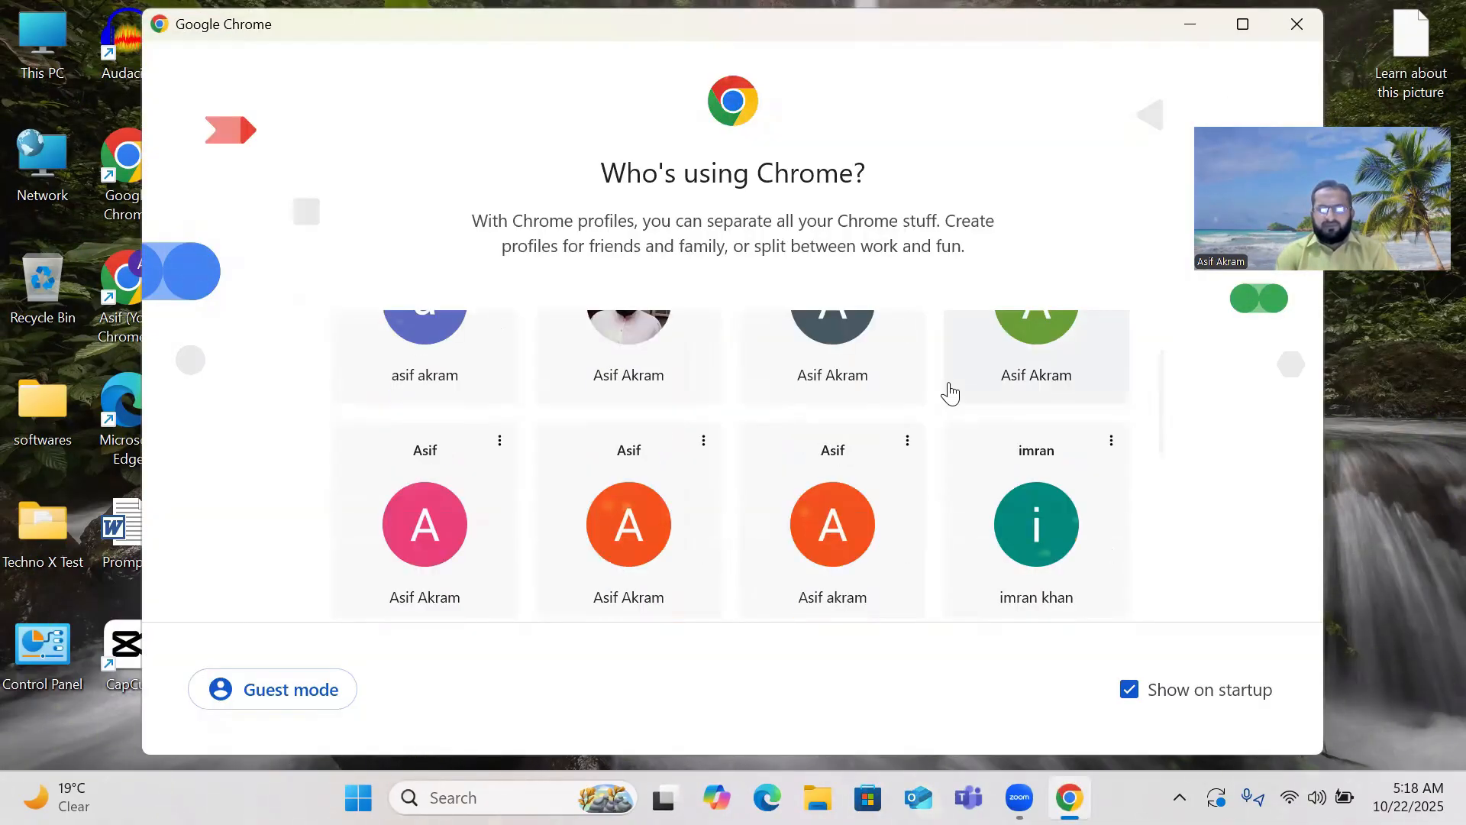
click(383, 530)
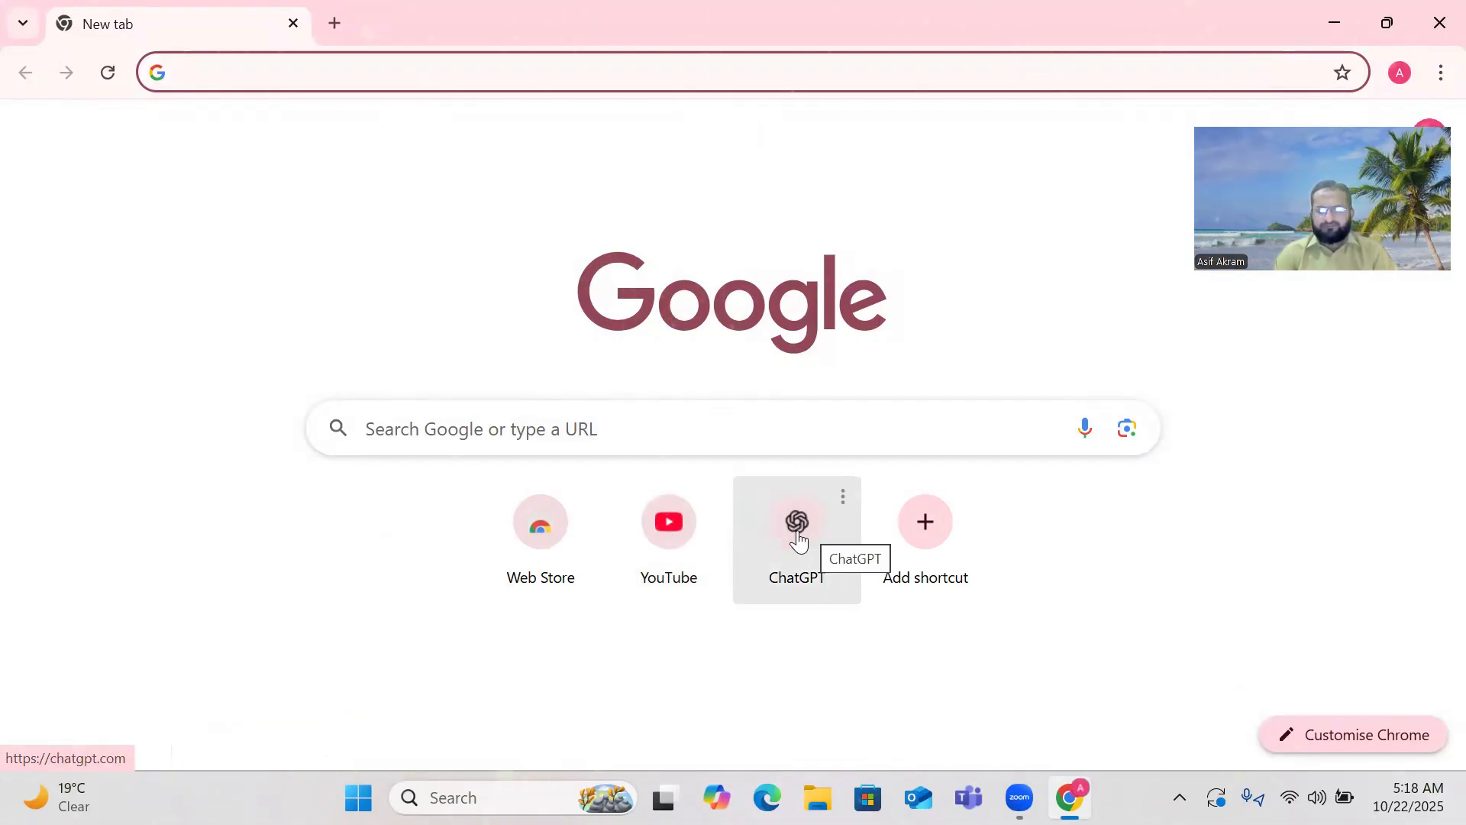
click(664, 535)
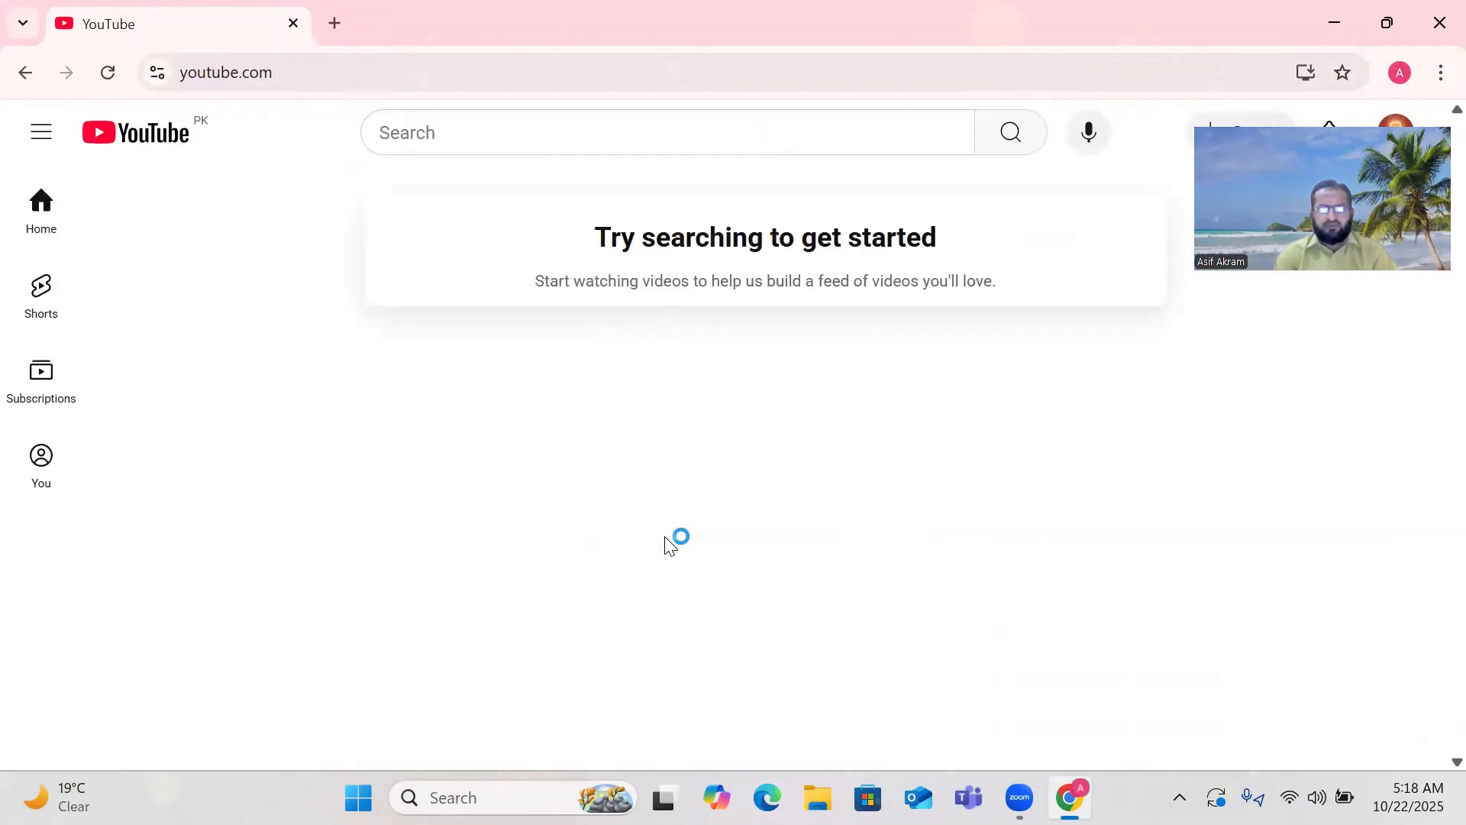
click(1431, 126)
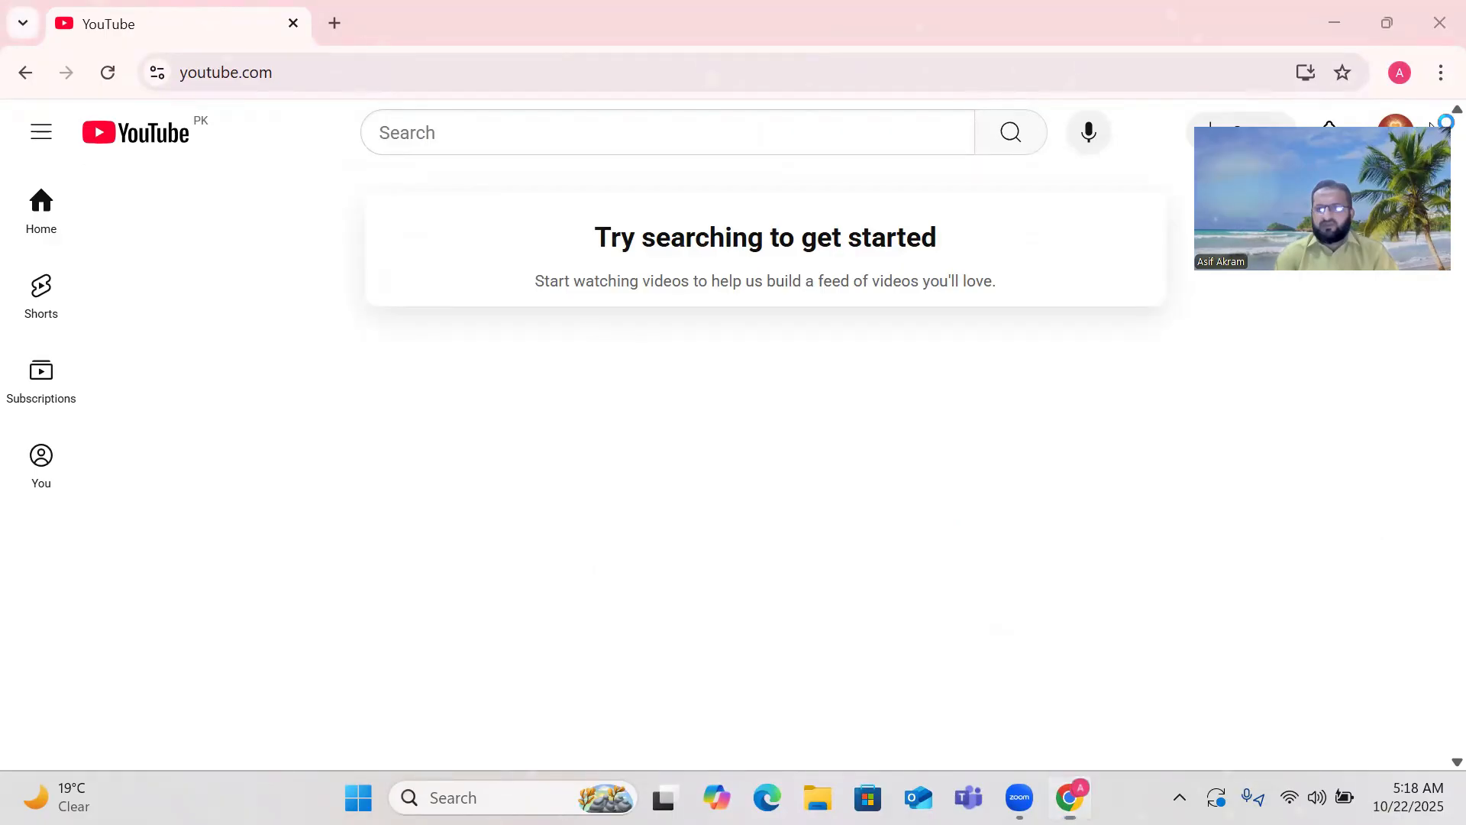
drag(1352, 599, 1343, 588)
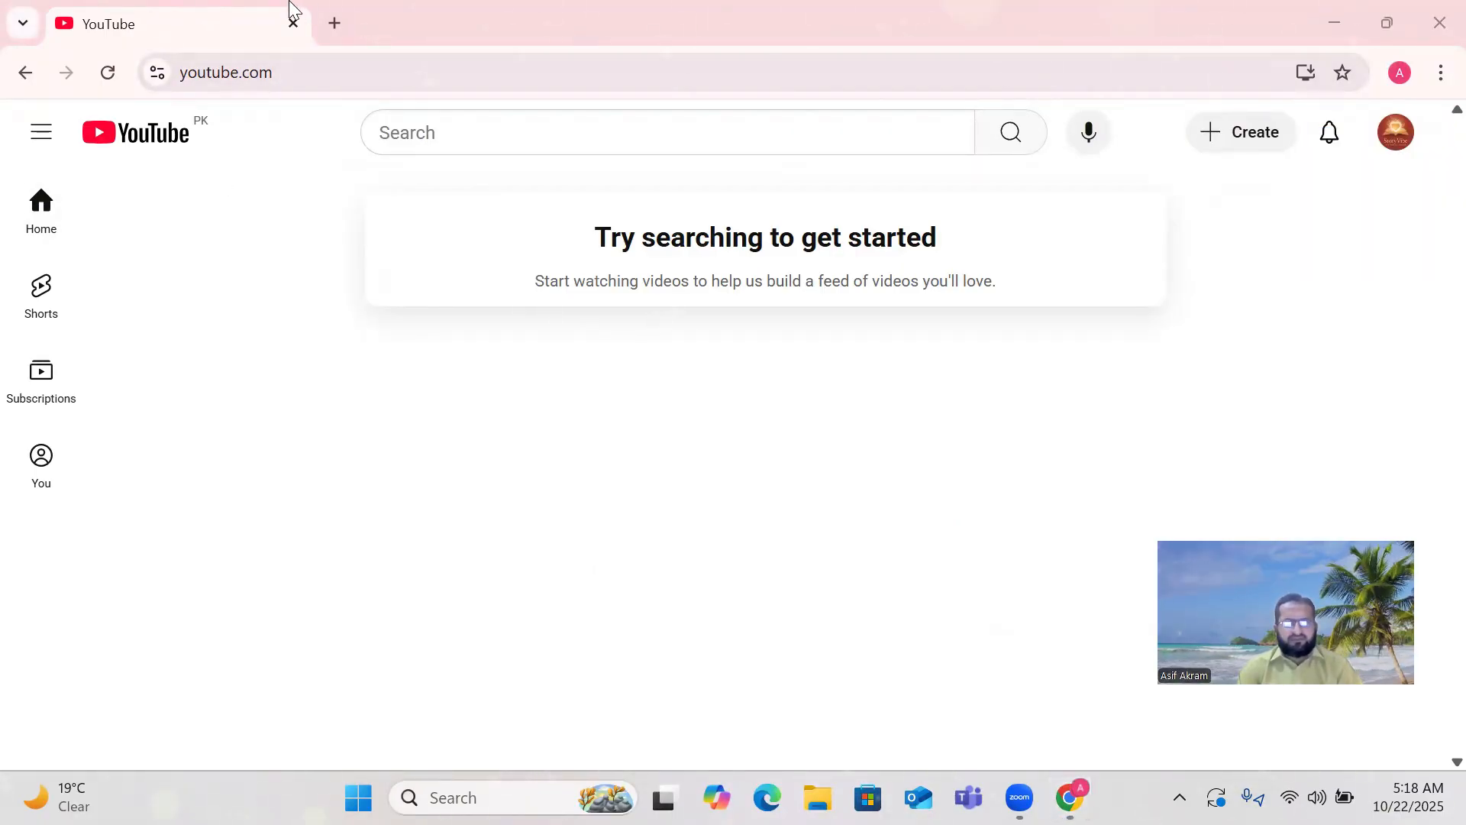
Load ChatGPT in the second tab, close its memory popup, and return to YouTube.
click(333, 24)
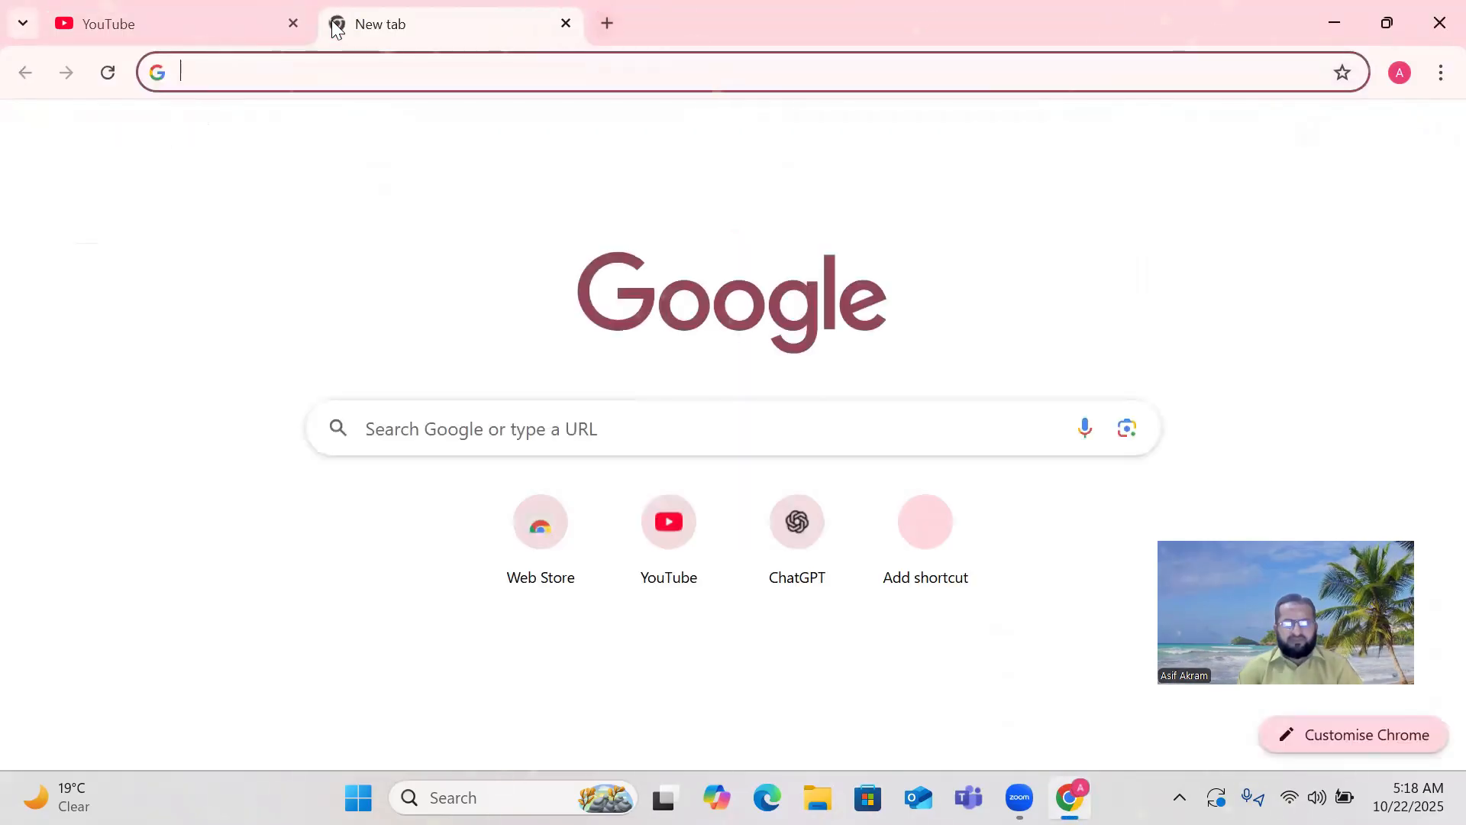
click(810, 561)
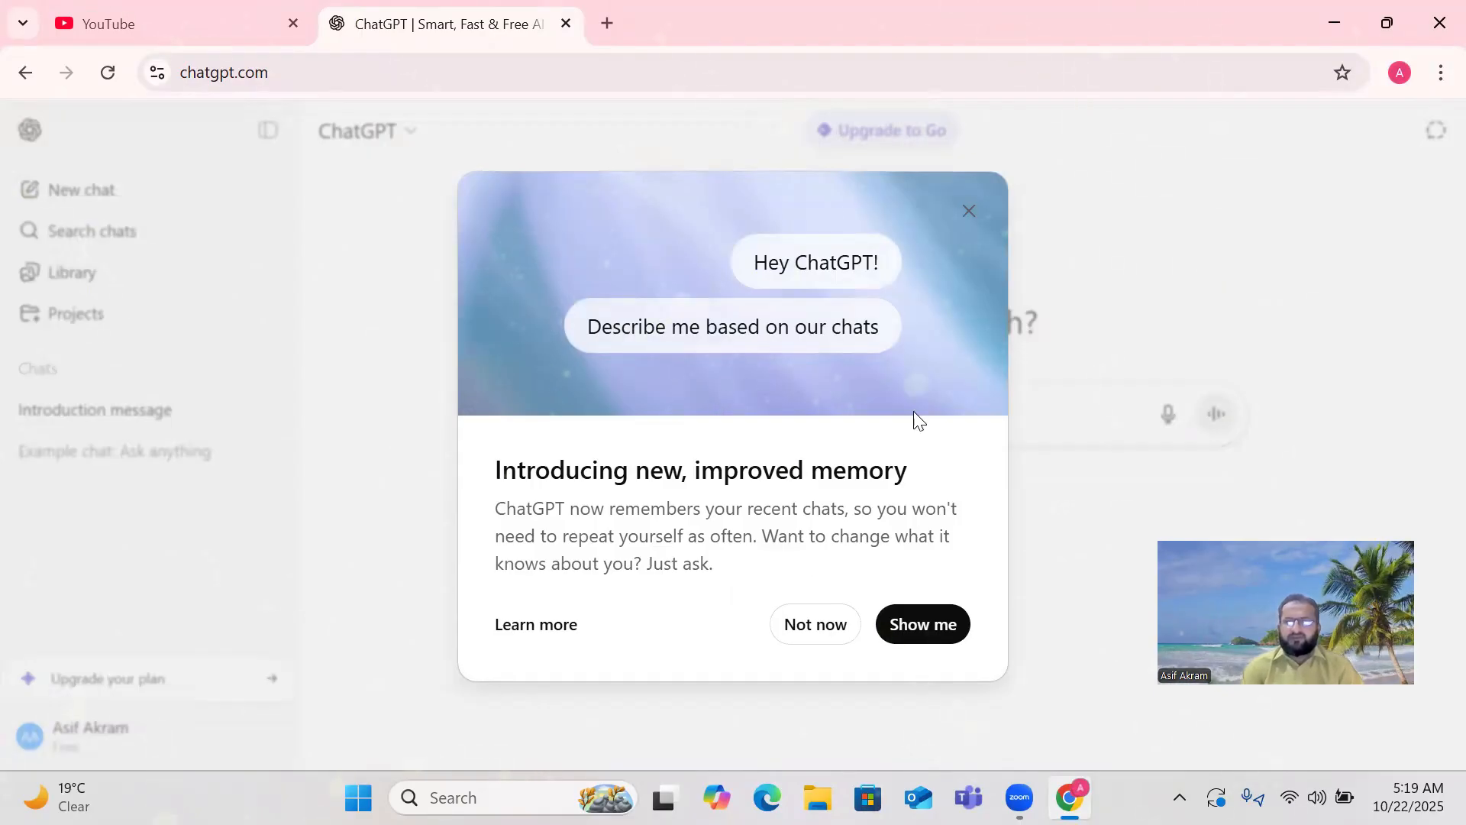
click(973, 213)
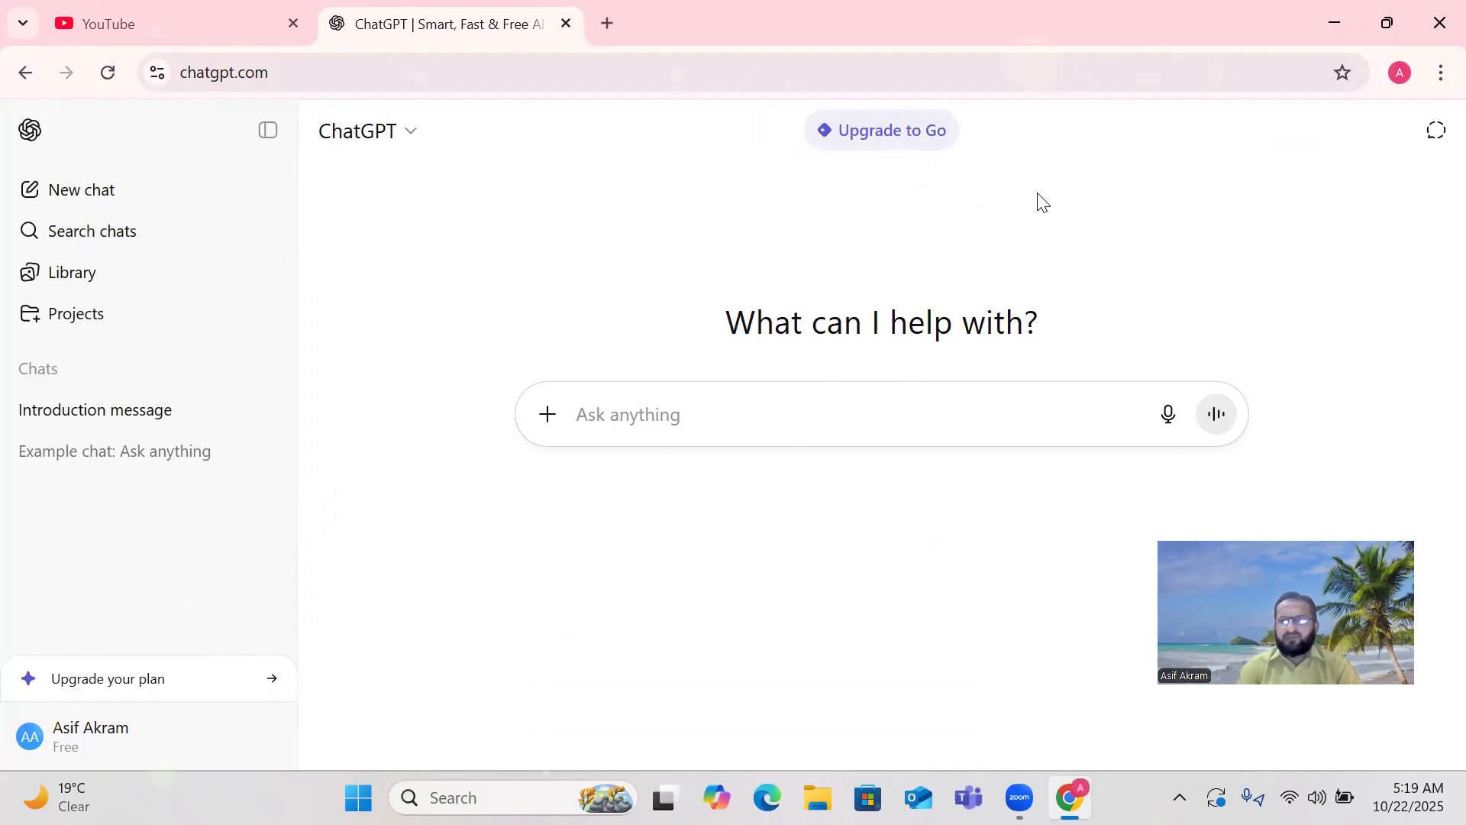
click(116, 24)
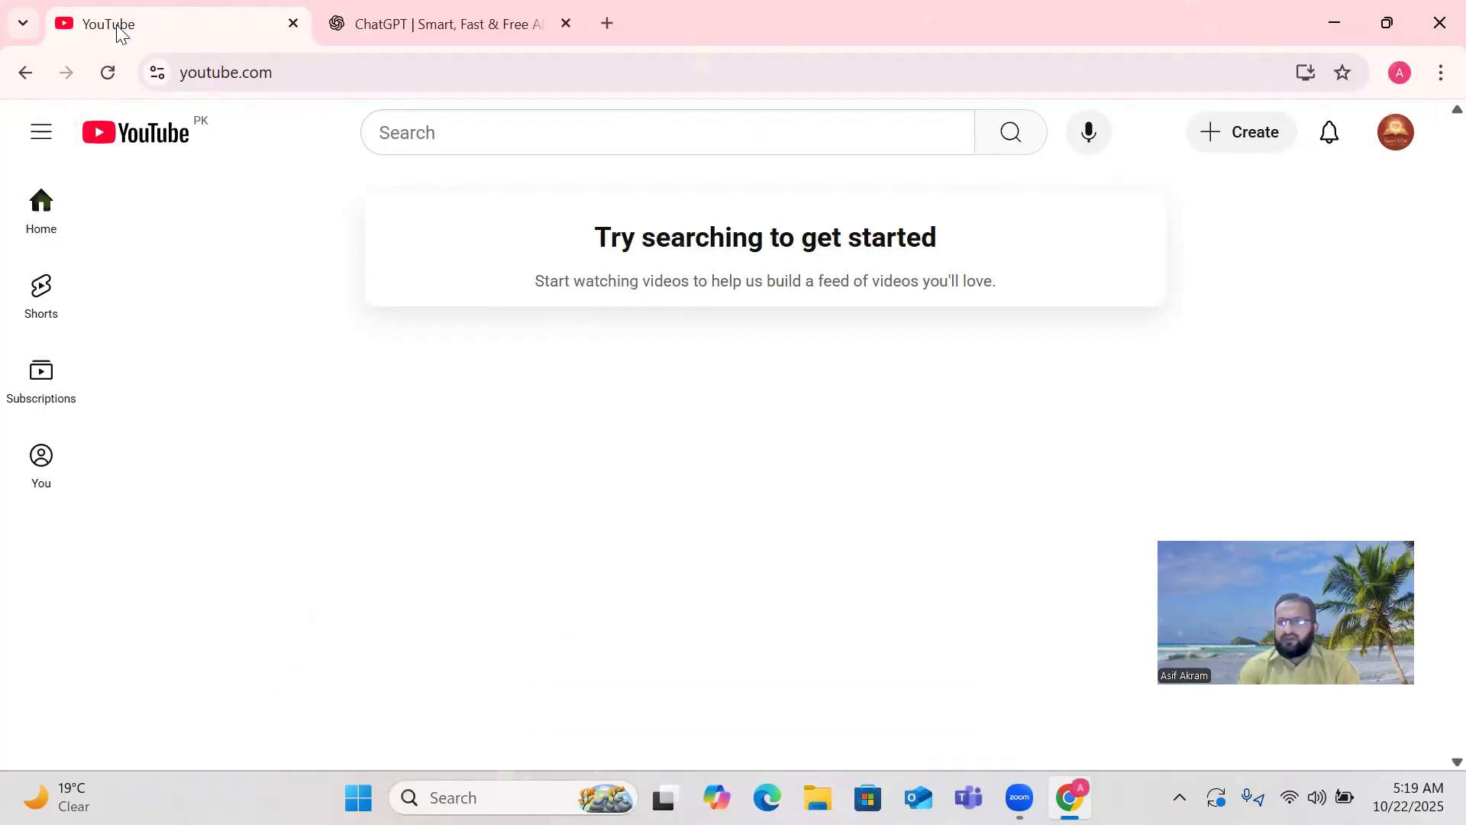
Go to YouTube Studio from the account menu and bring up the Create options.
click(1396, 135)
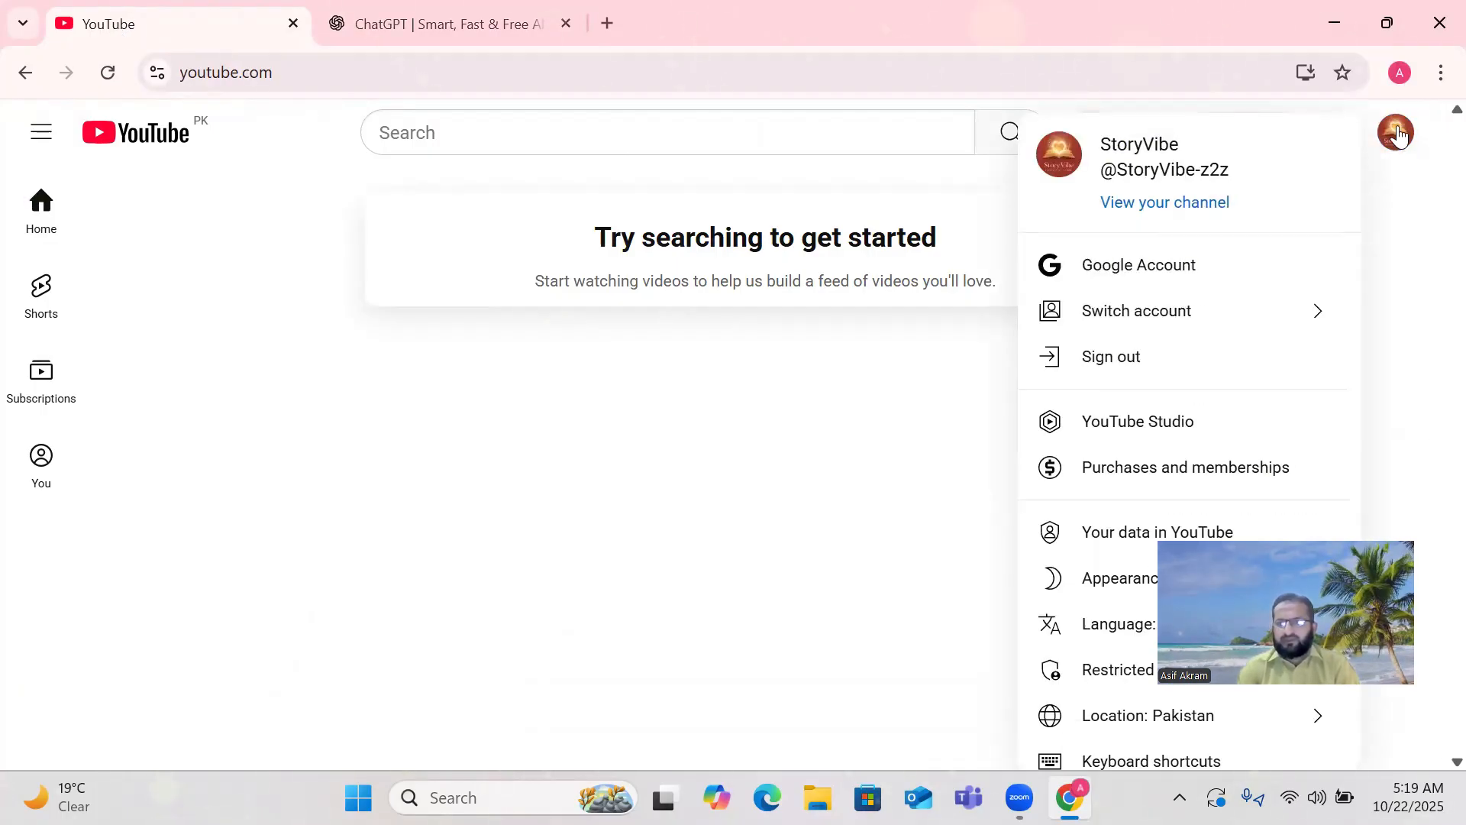
drag(1343, 524, 1075, 386)
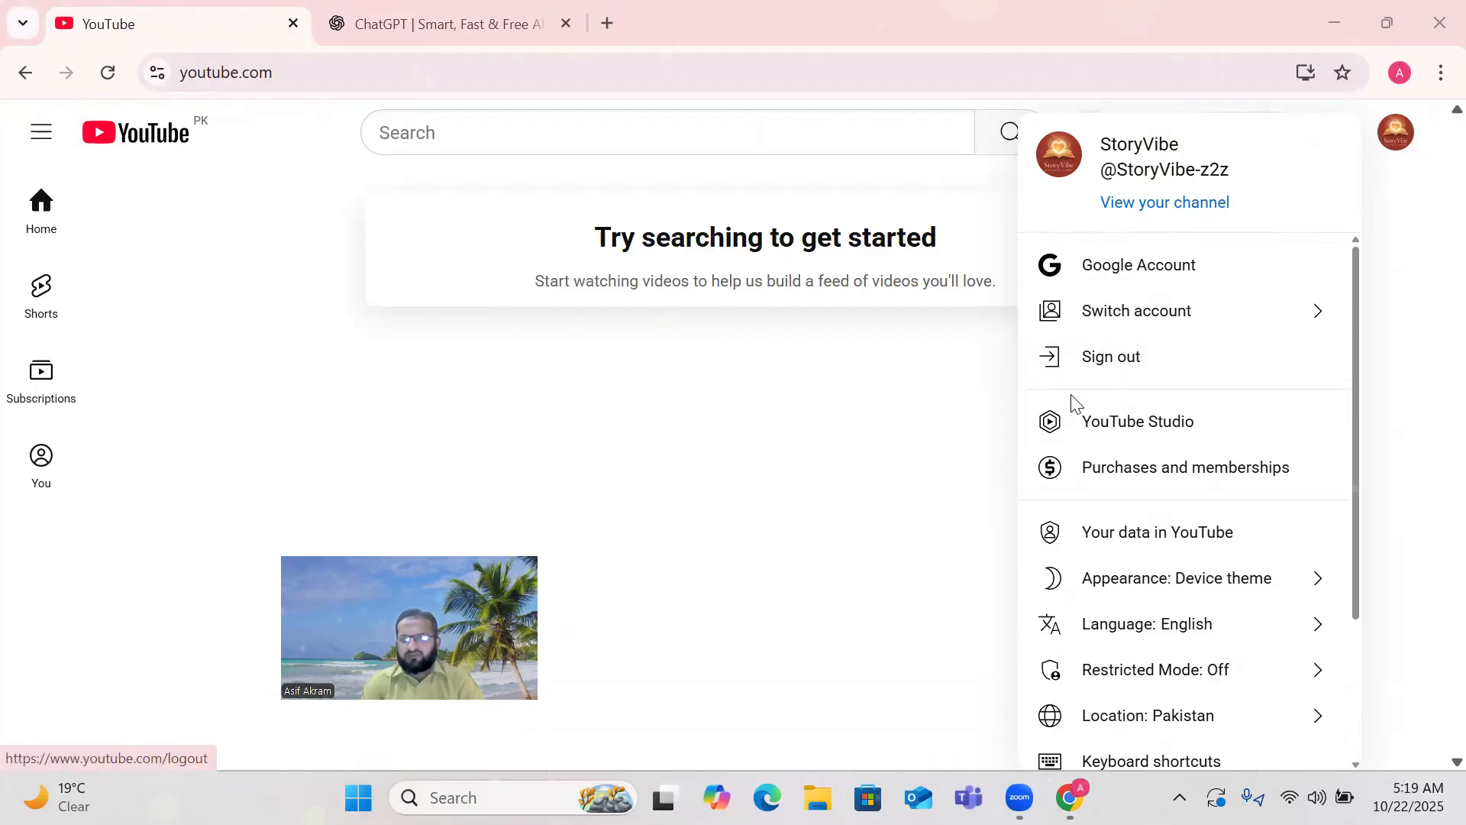
click(1163, 422)
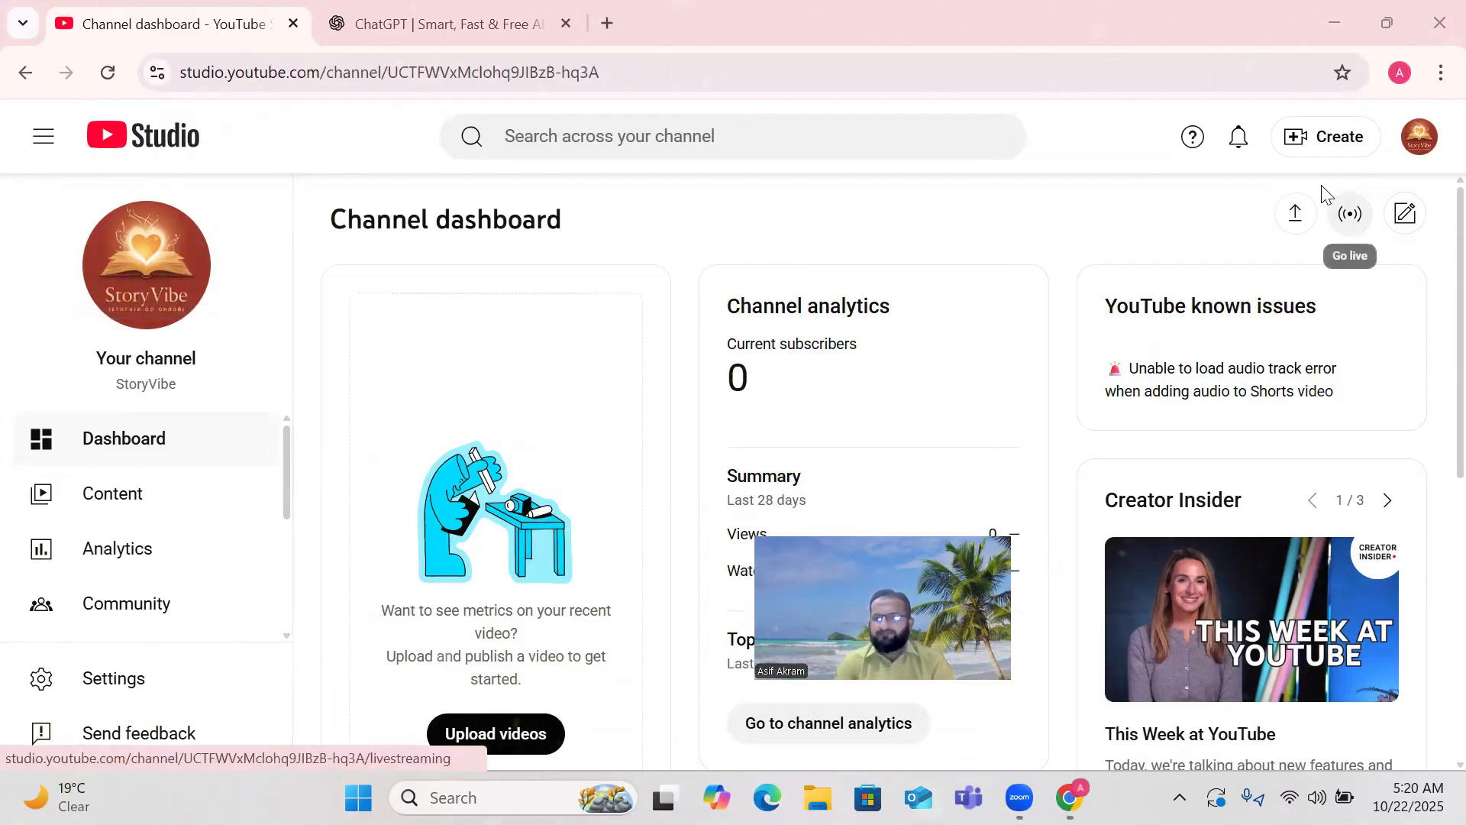
click(1330, 143)
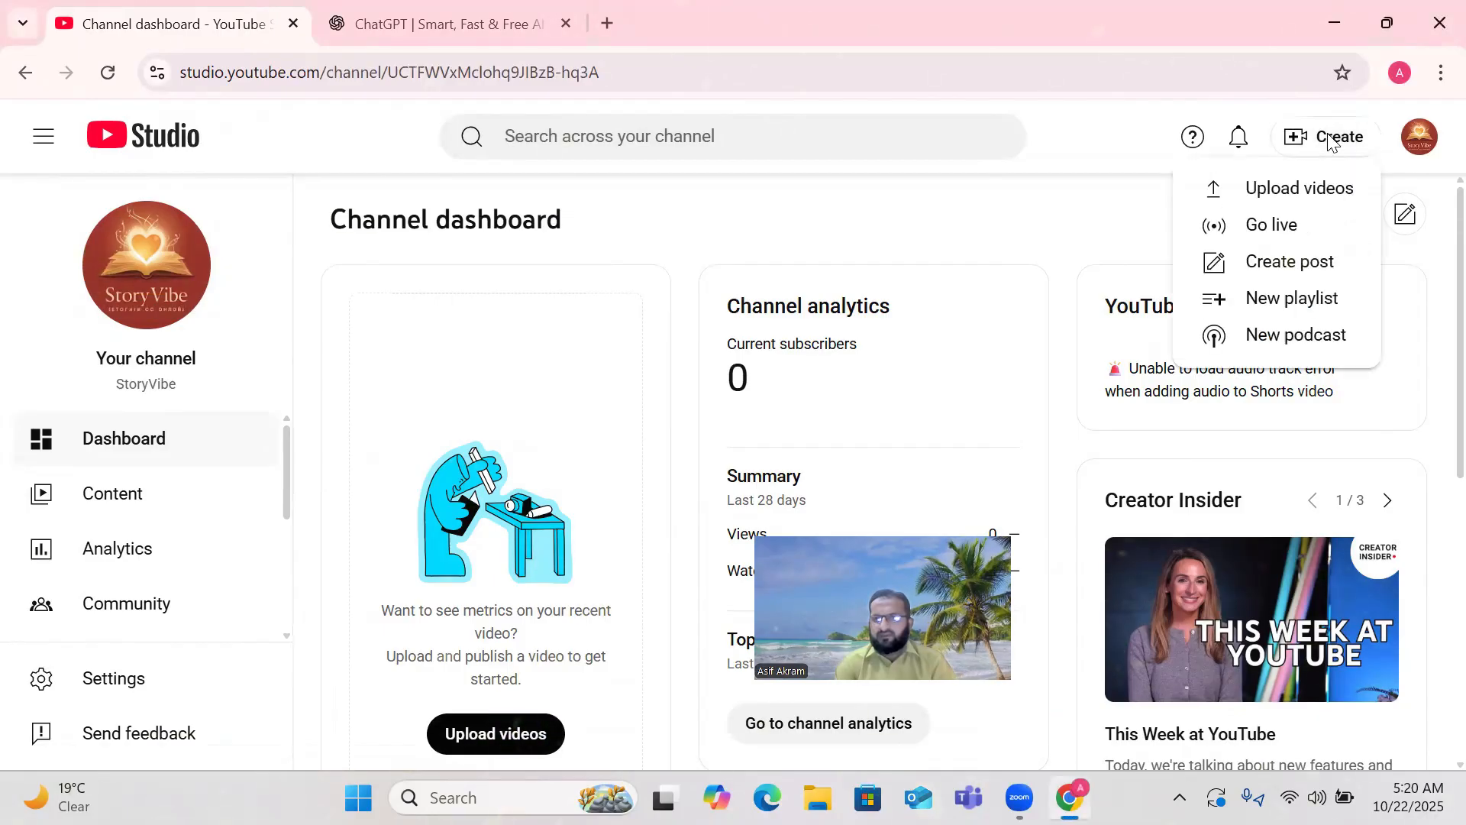
Choose Upload videos and bring up the Select files picker.
click(1296, 191)
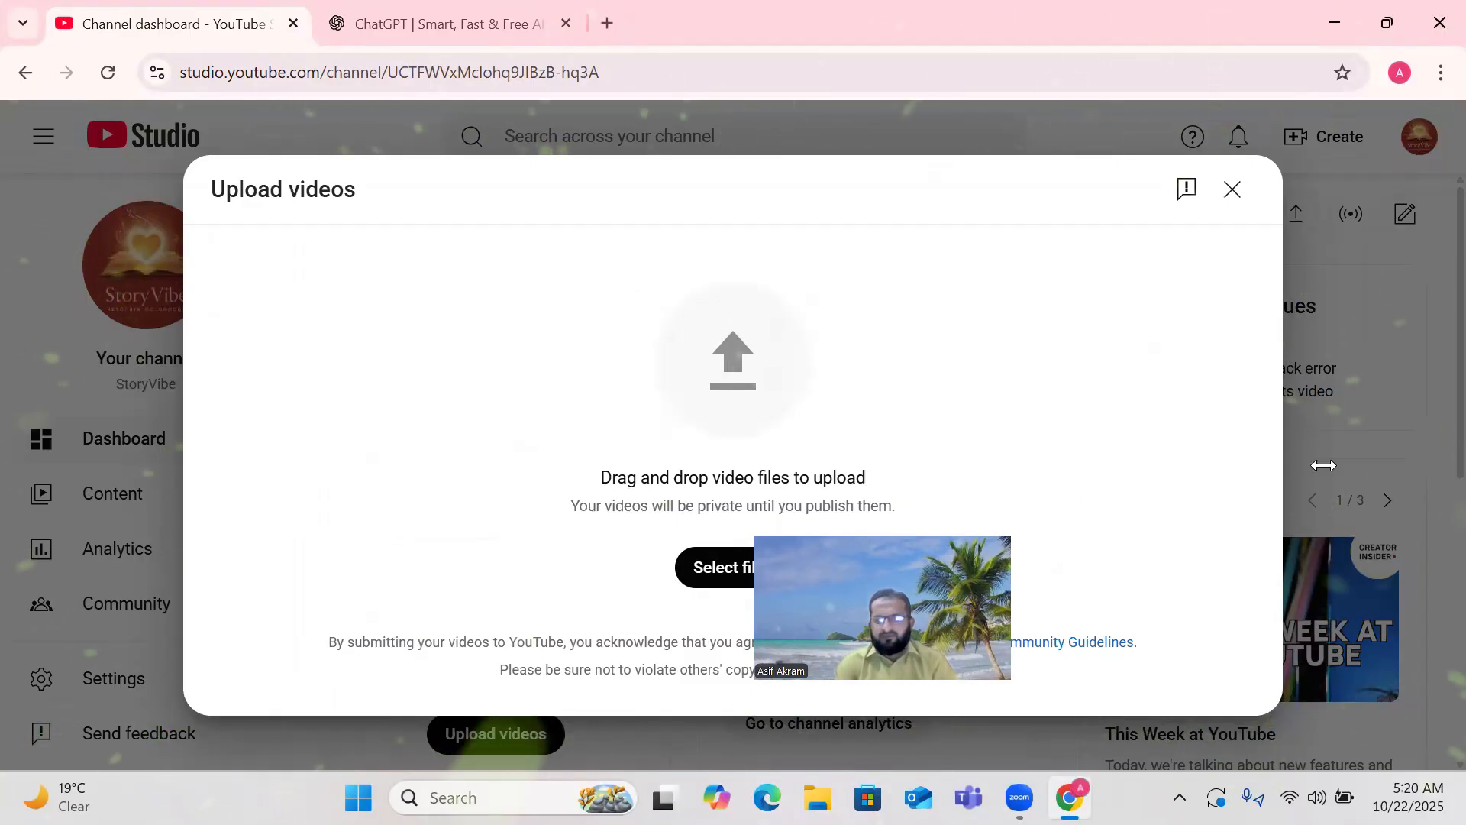
click(718, 568)
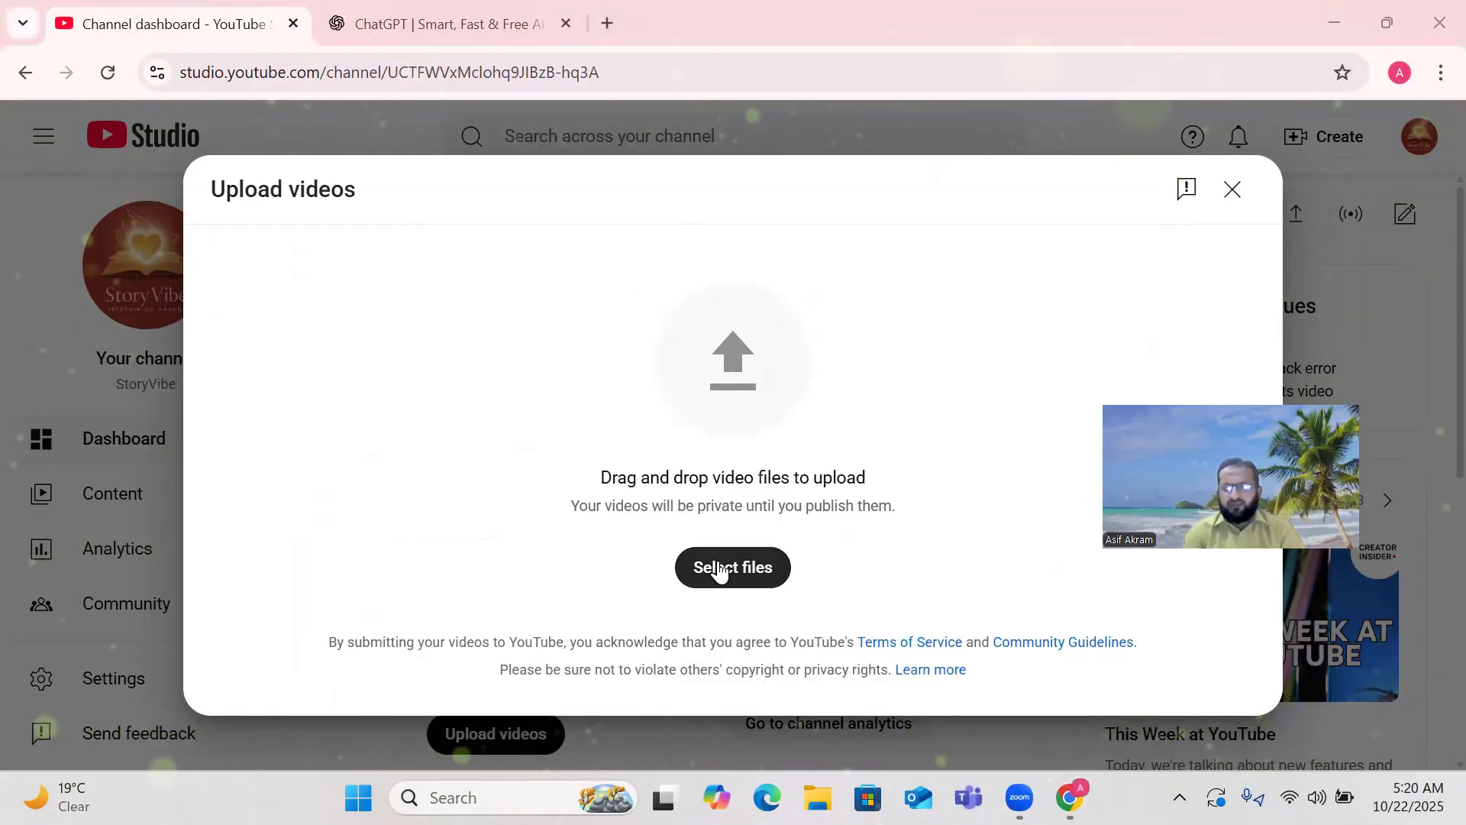
click(718, 565)
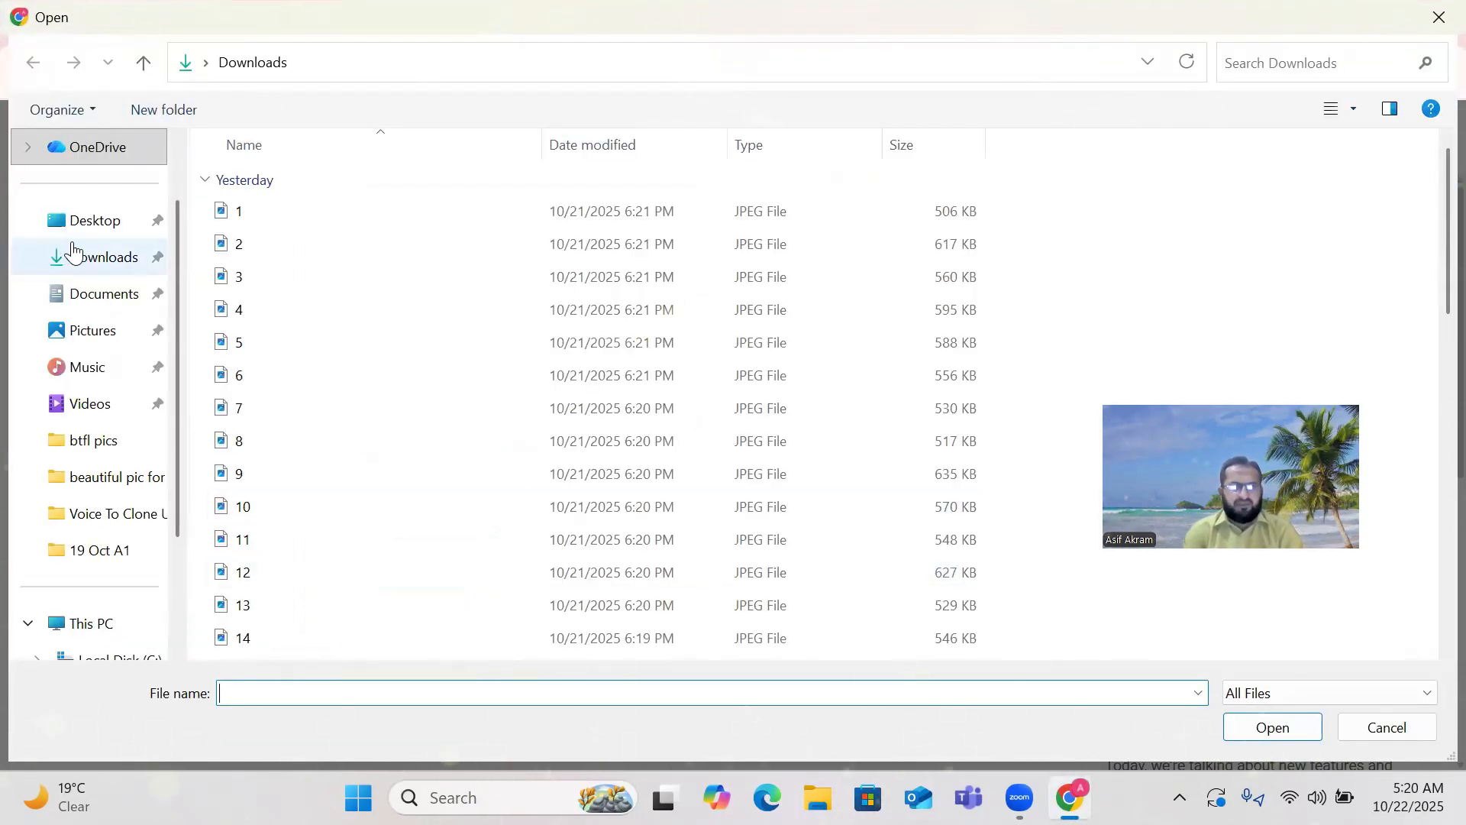
Browse to D: > Russian > 19 Oct A1 and select the MP4 'Миллиардер бросил беременную жену'.
scroll(74, 252, down, 2)
click(97, 470)
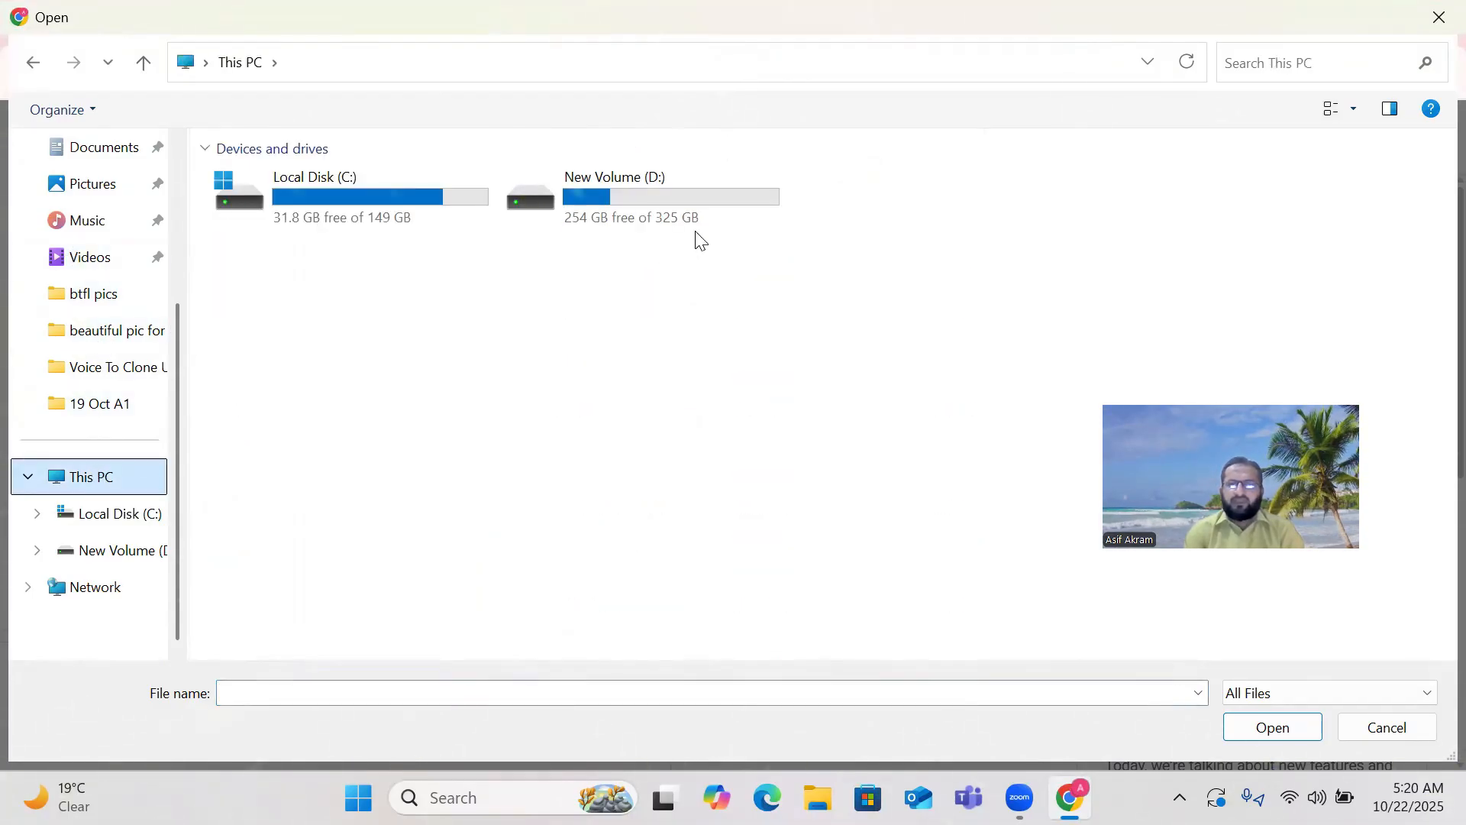
double_click(642, 200)
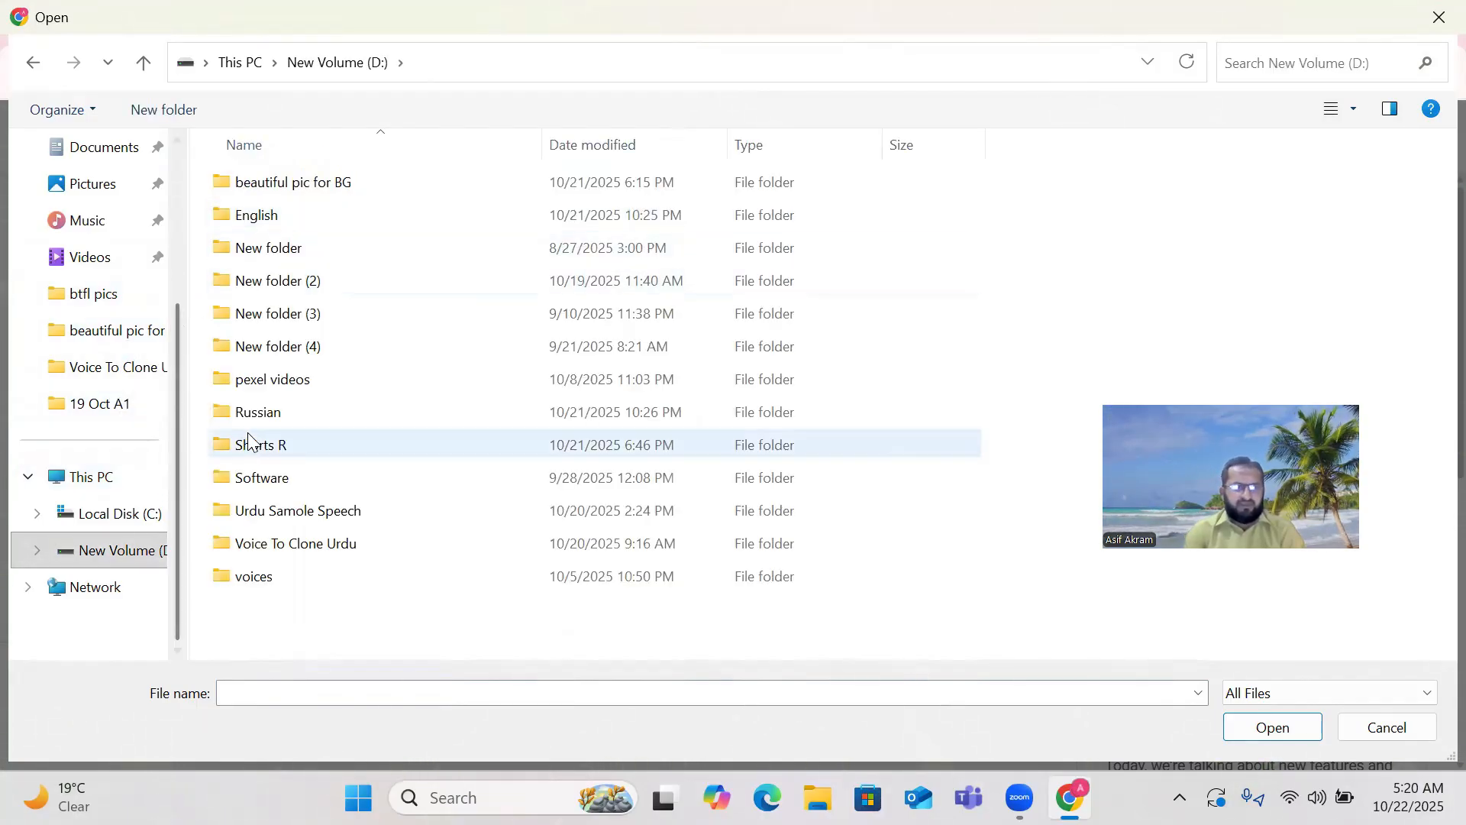
double_click(265, 419)
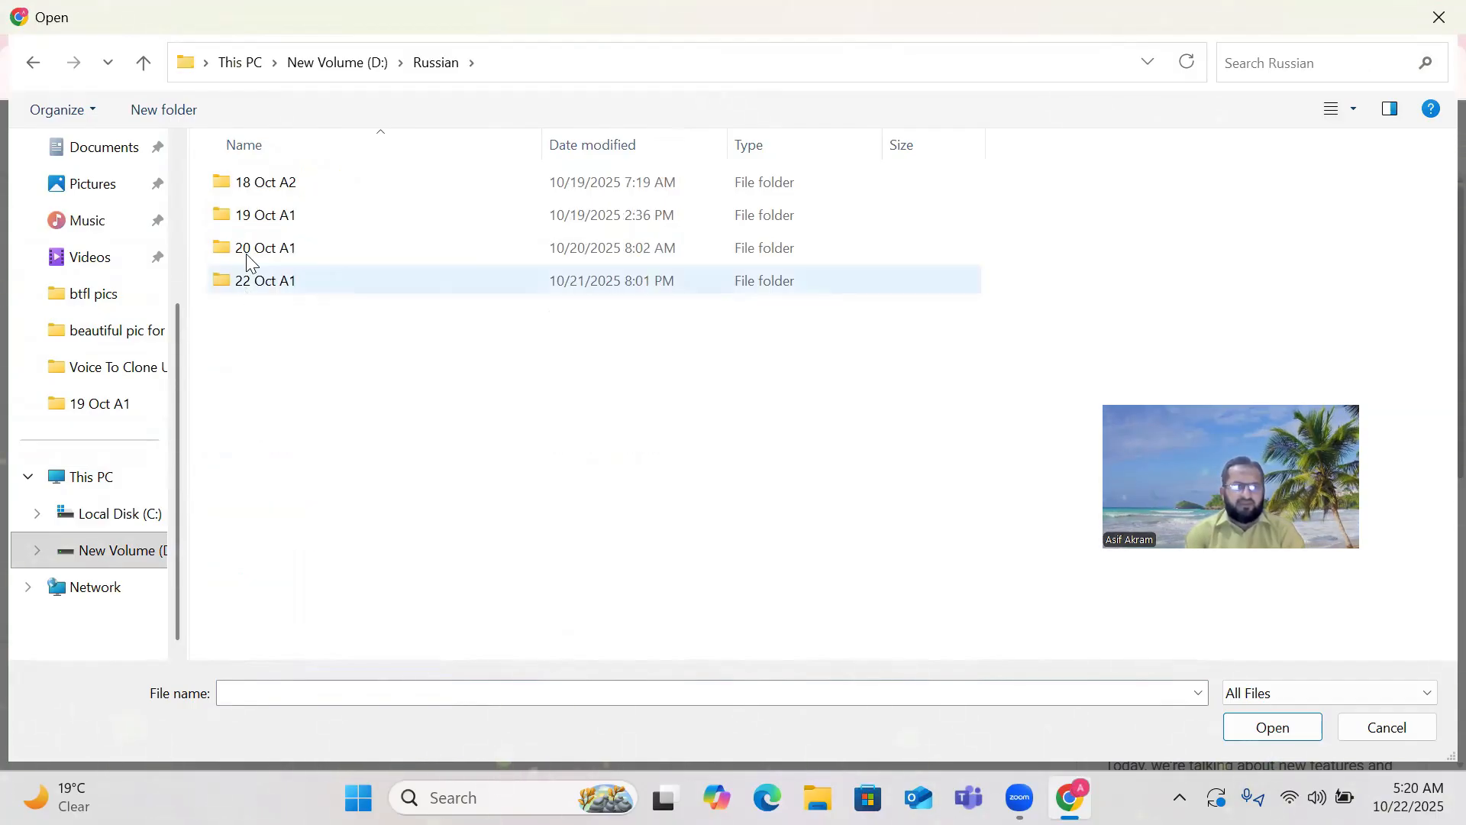
double_click(289, 224)
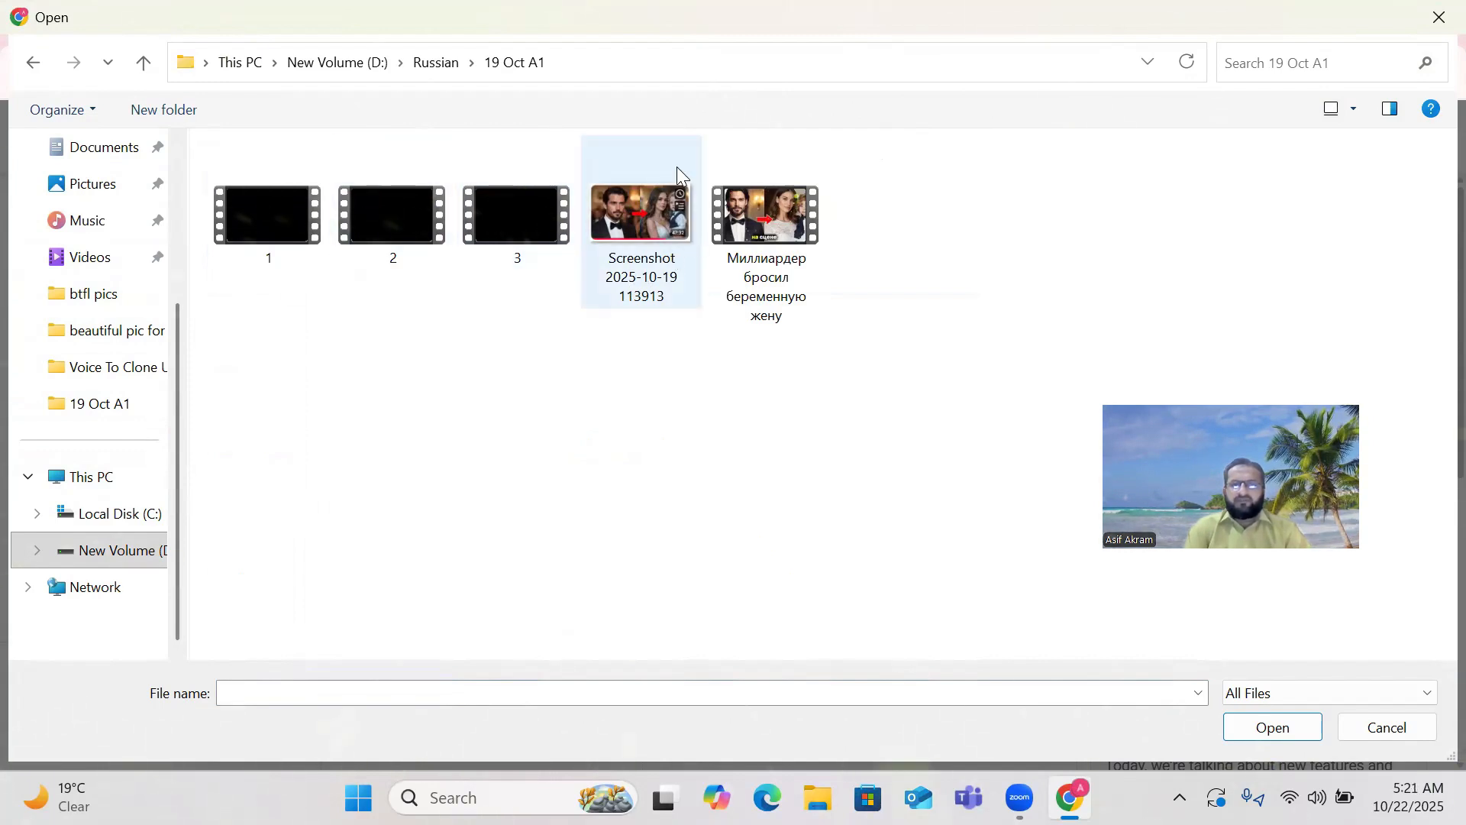
click(782, 230)
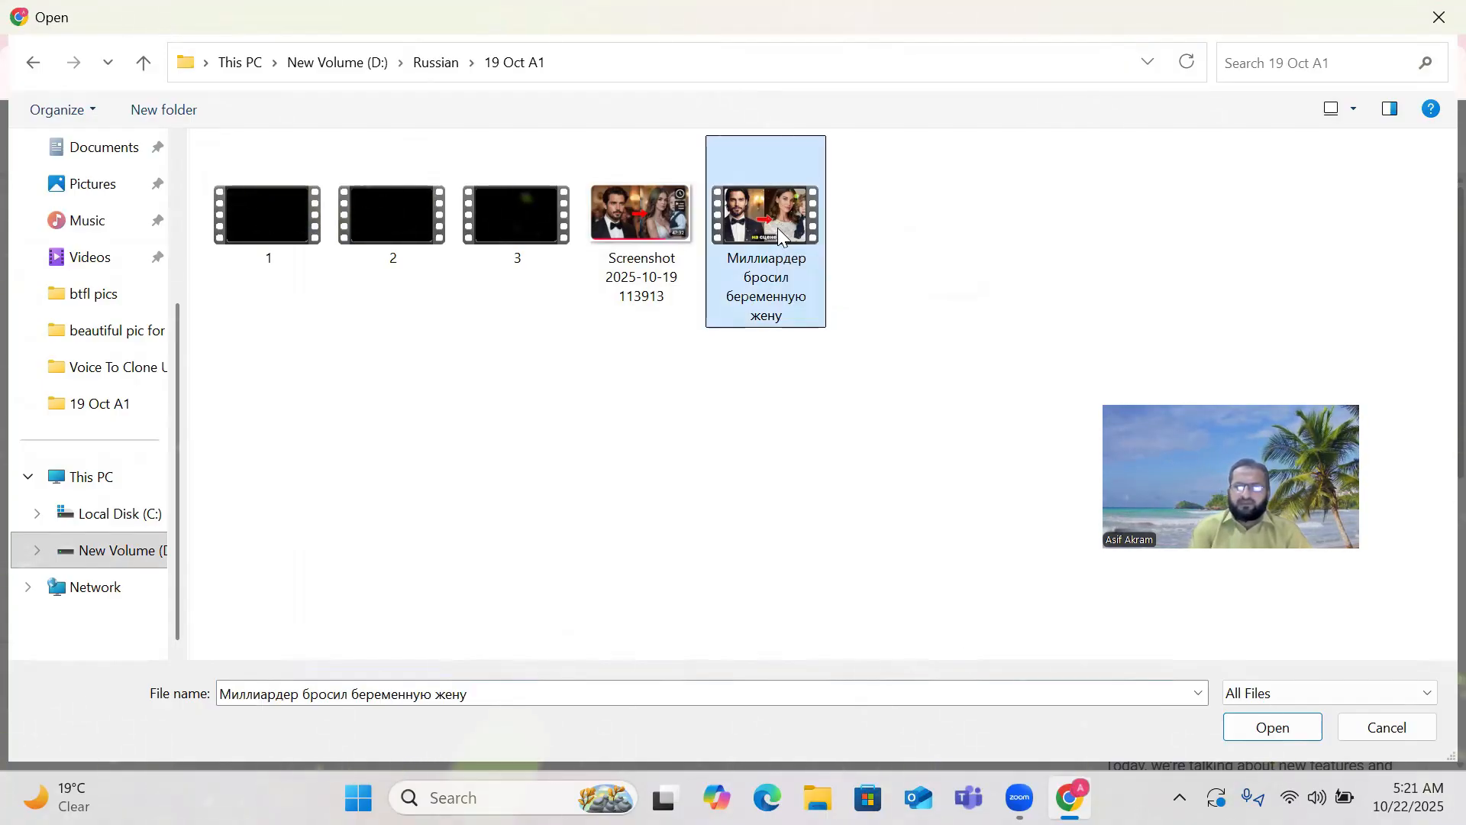
Start uploading the selected MP4, look over the Details form, and restore Chrome to a smaller window.
click(1274, 726)
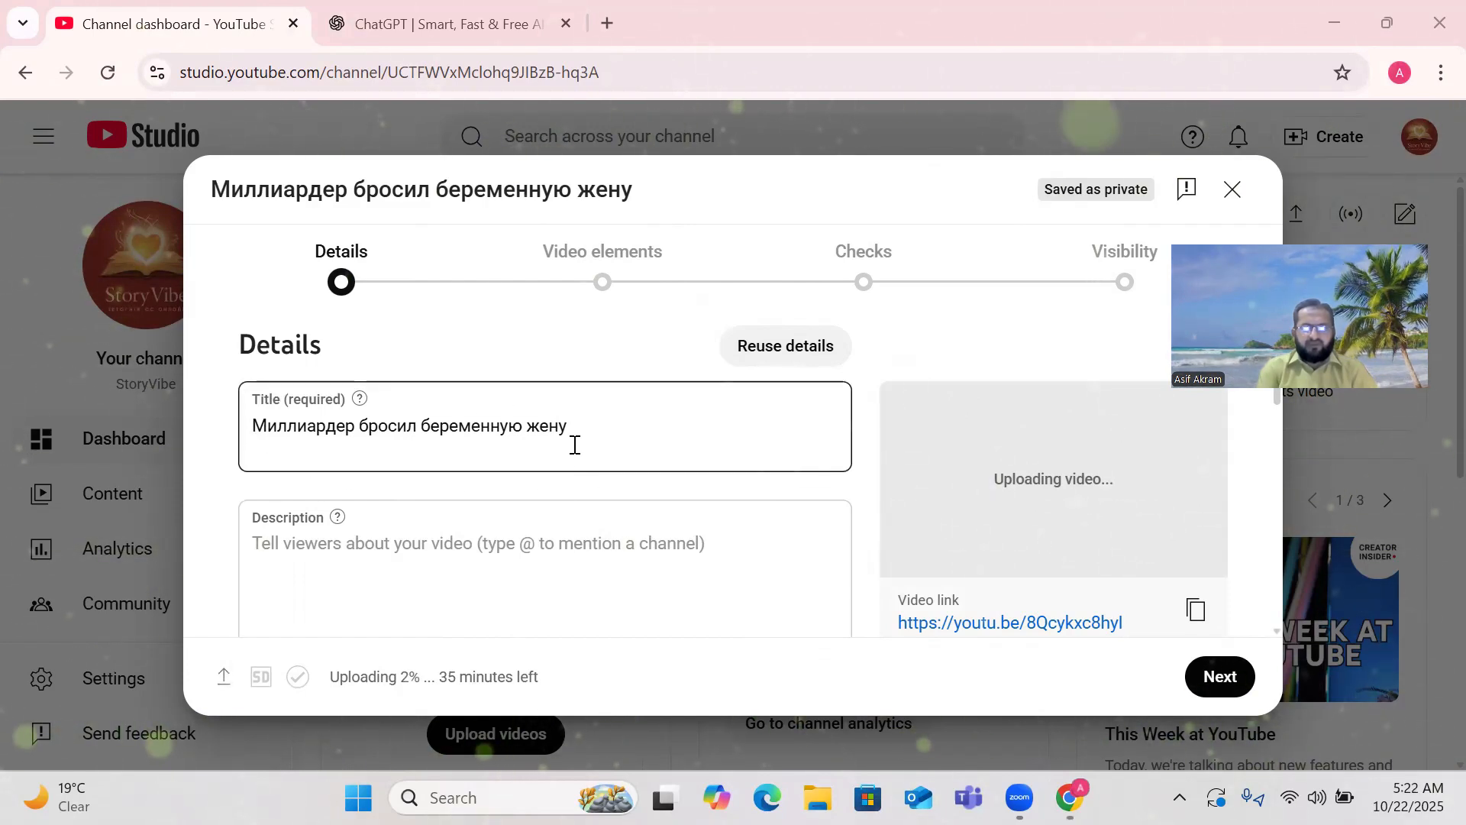
click(282, 517)
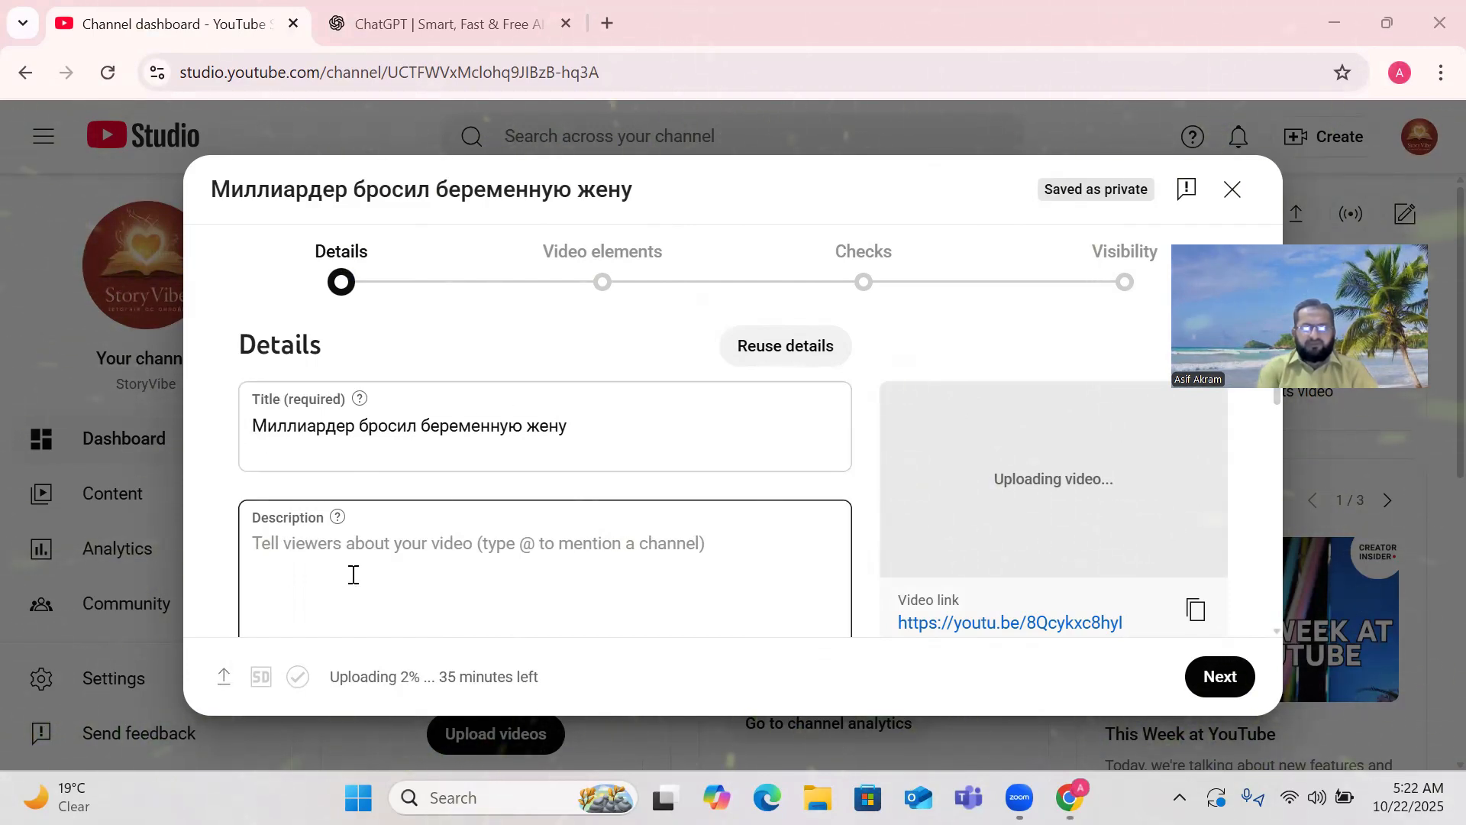
scroll(362, 538, down, 3)
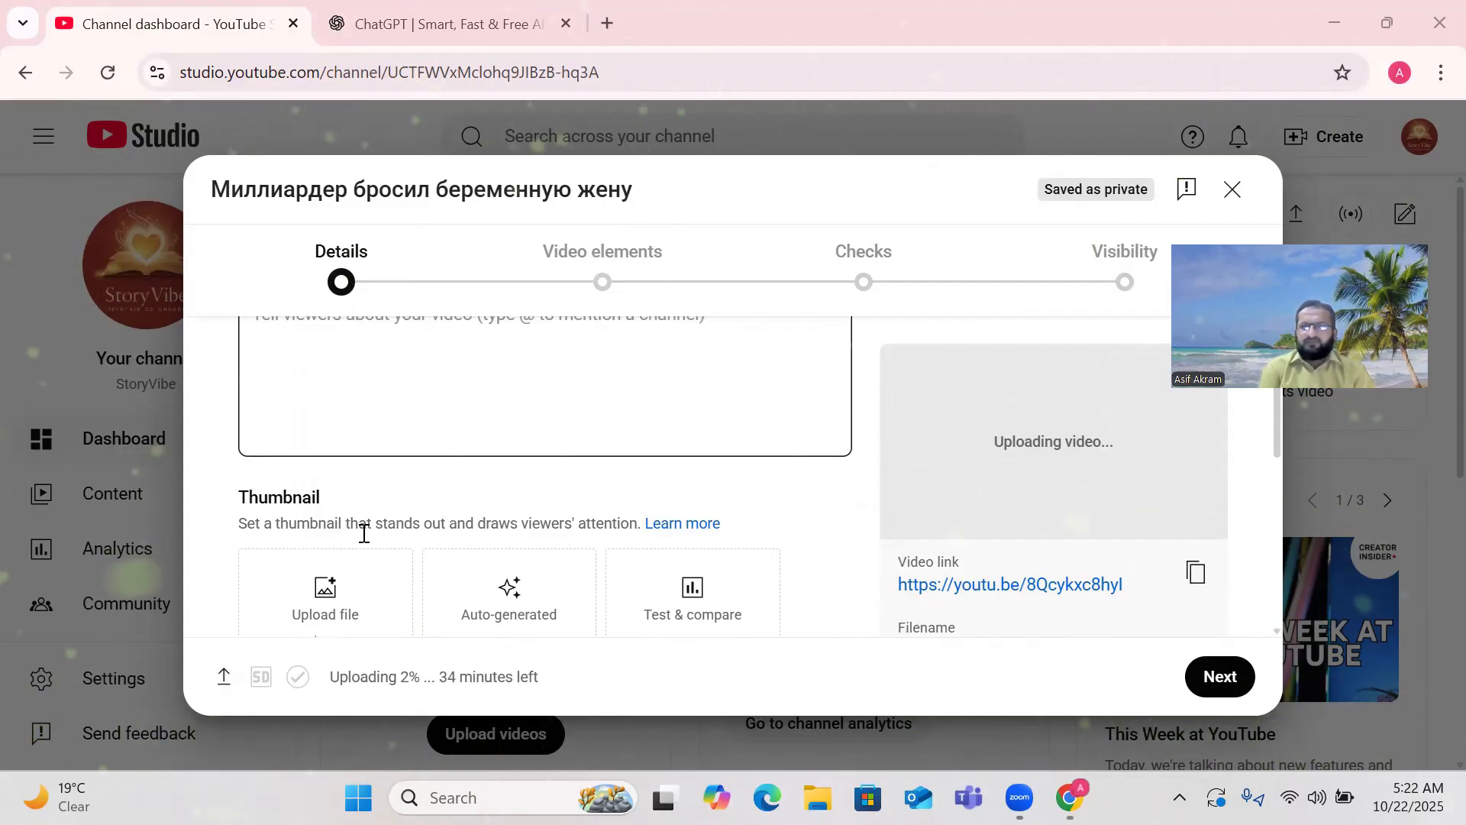
scroll(388, 513, up, 2)
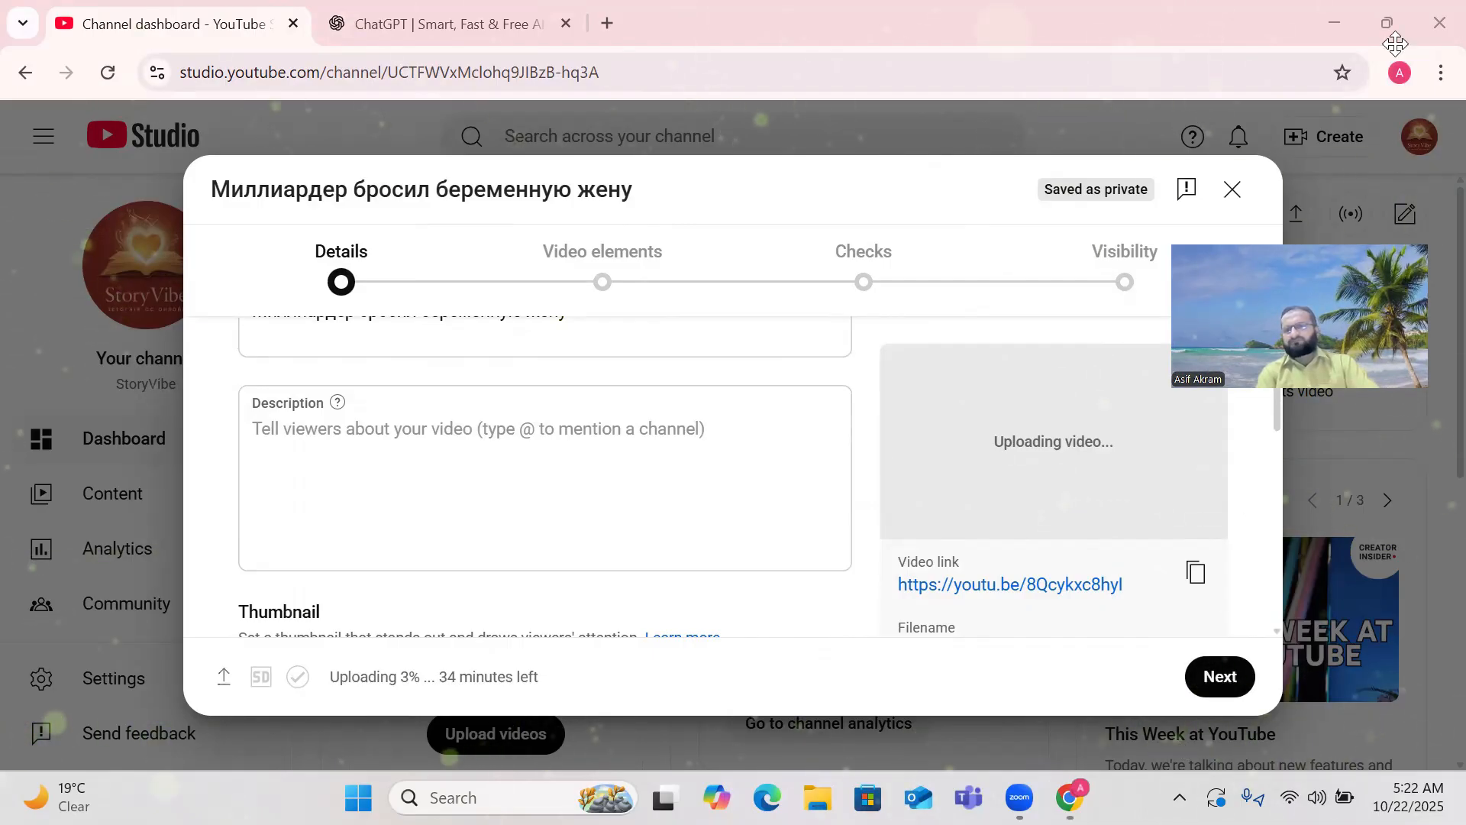
click(1388, 22)
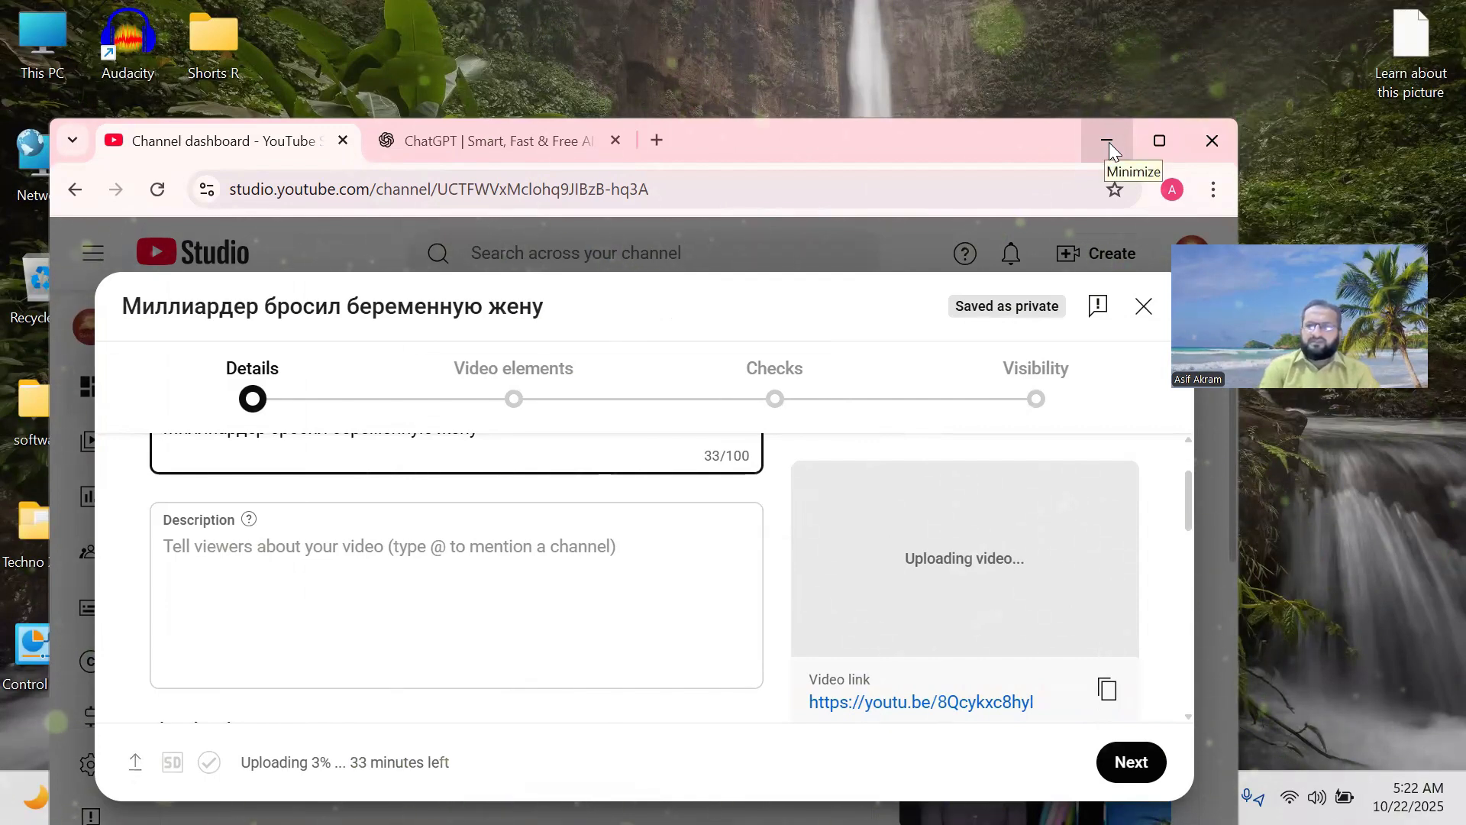
Minimize the uploading window, then launch Chrome under another profile and load ChatGPT.
click(1111, 143)
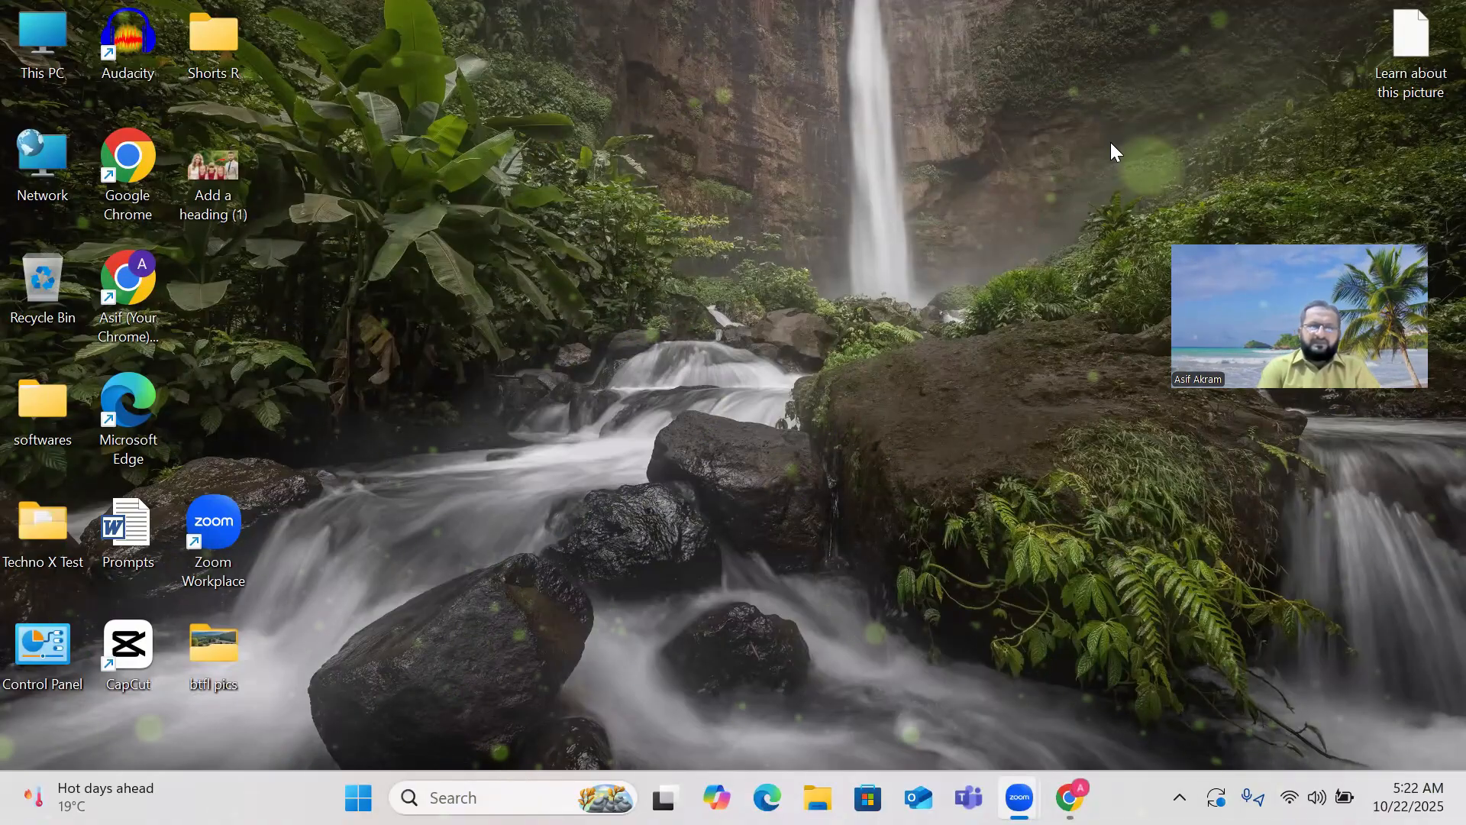
double_click(127, 156)
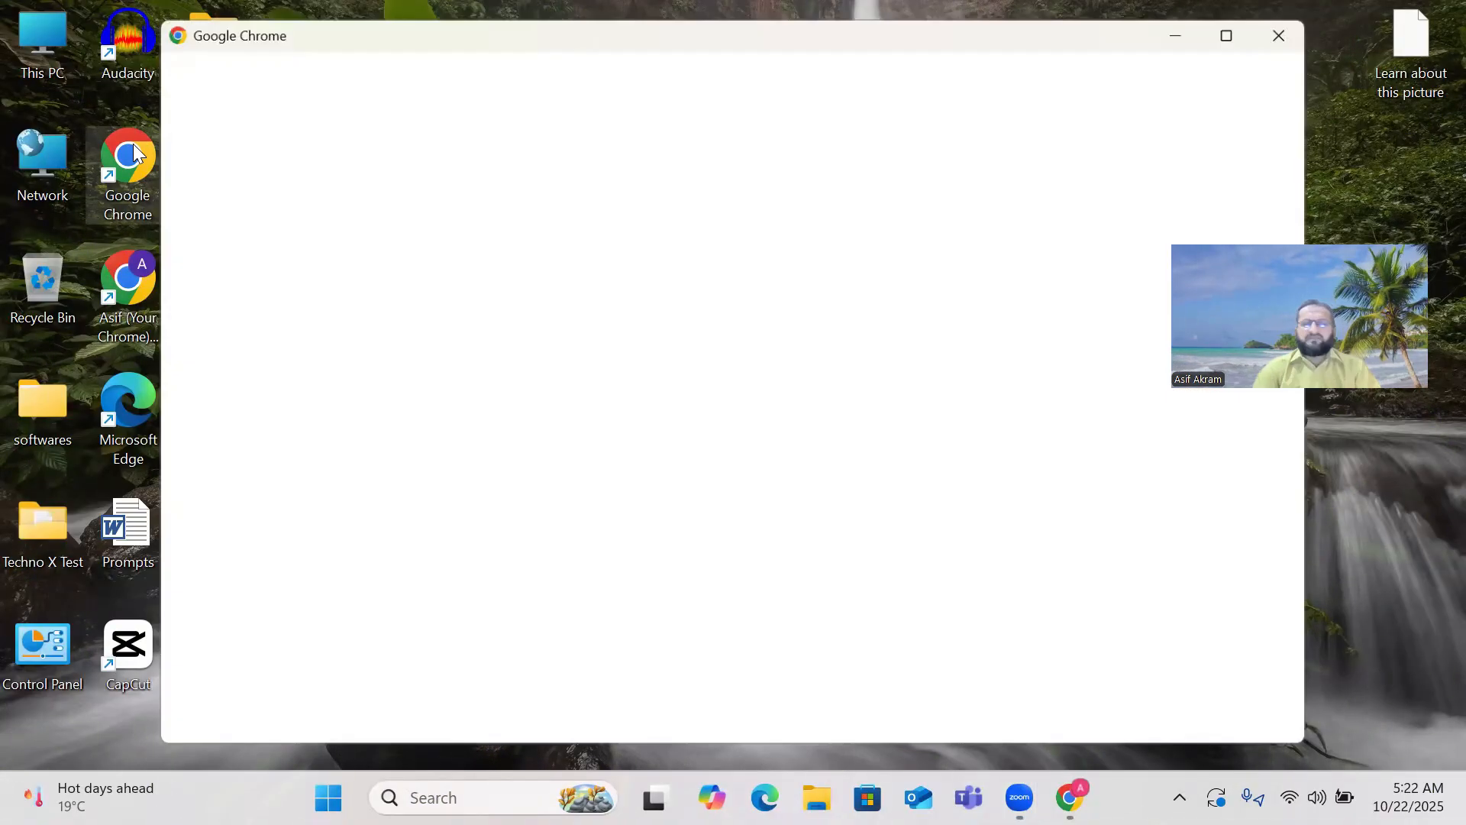
scroll(490, 435, down, 6)
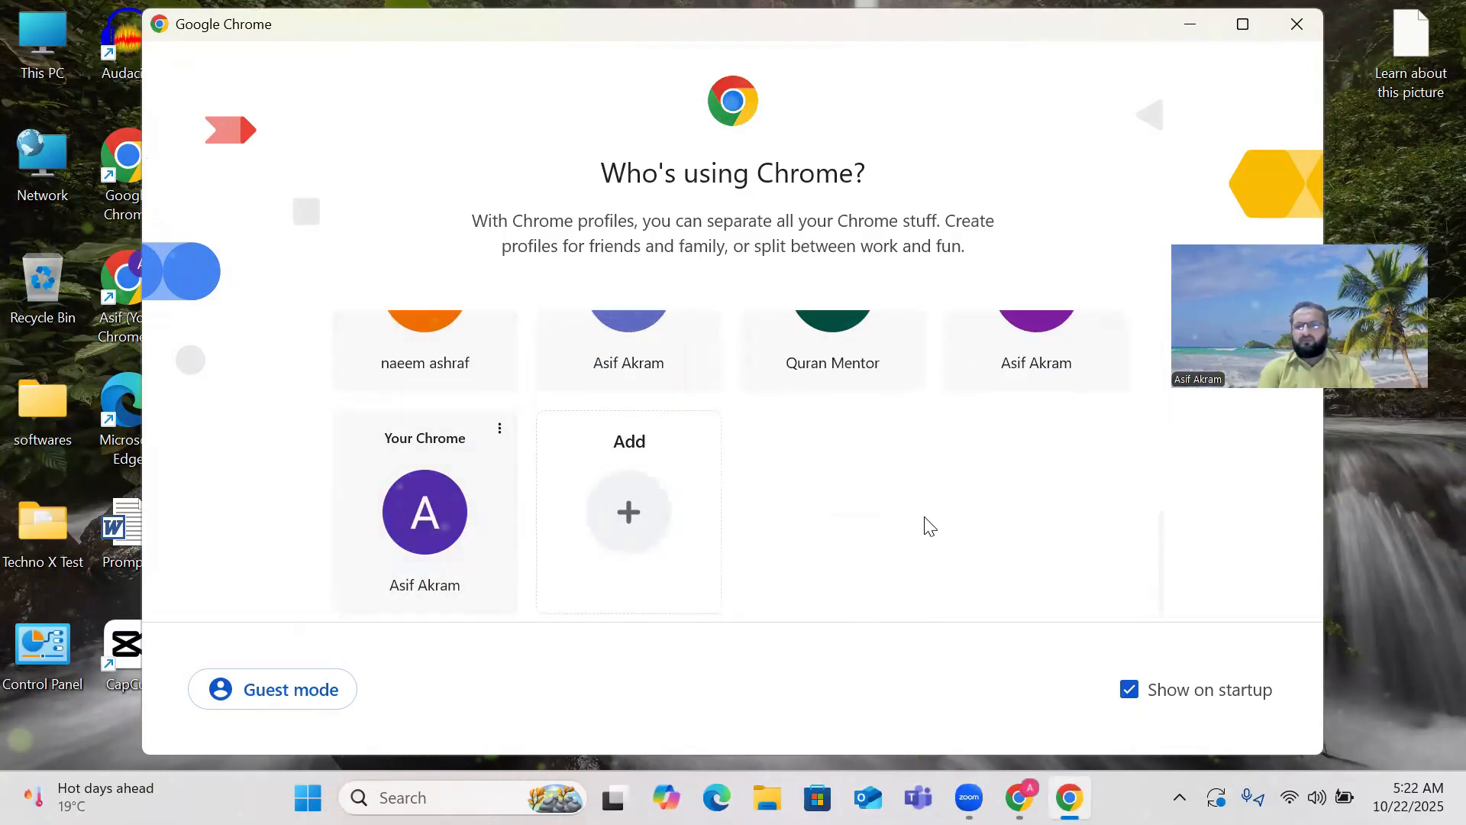
scroll(993, 504, up, 2)
click(1032, 416)
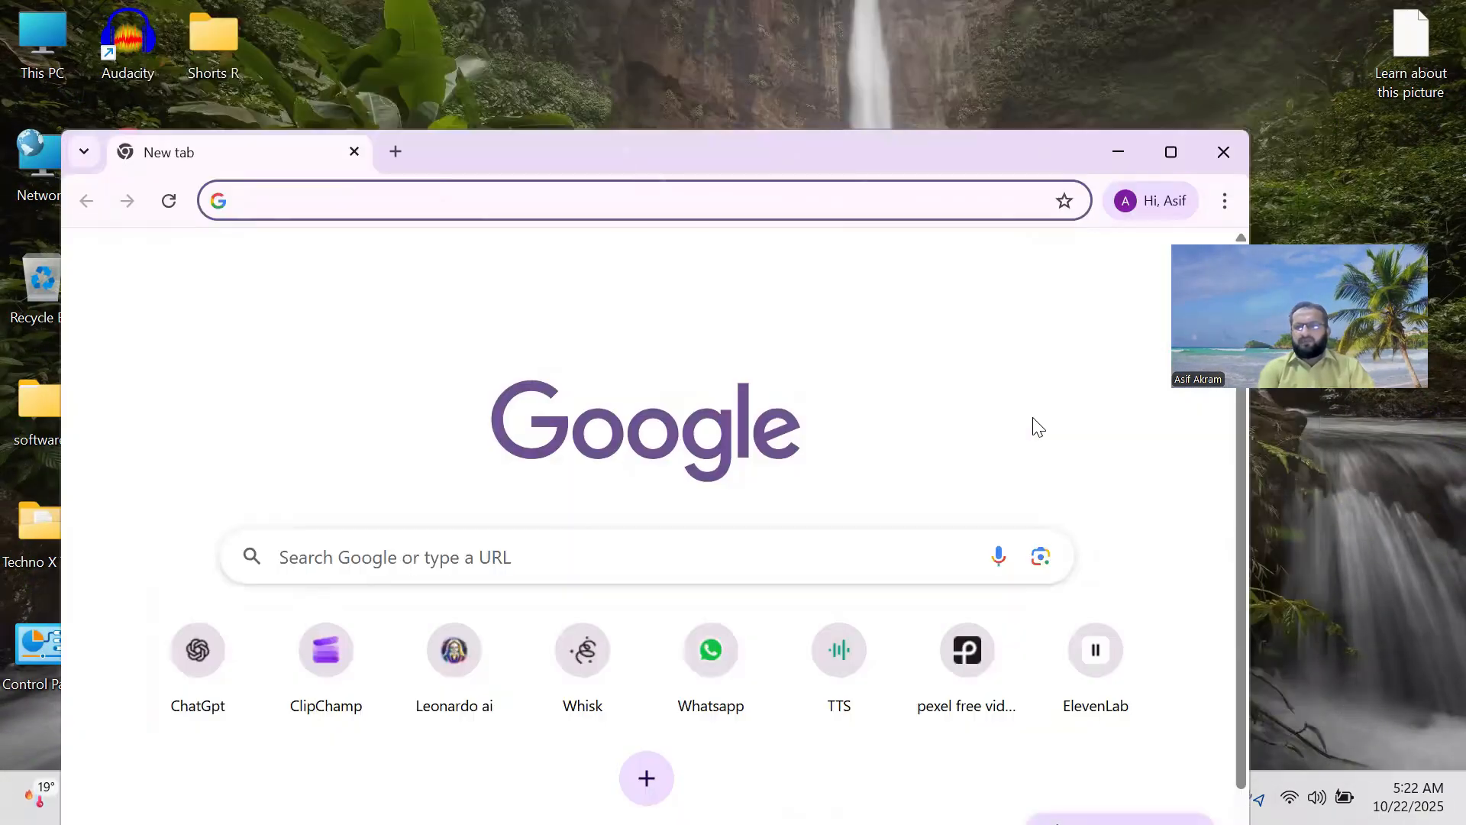
click(187, 661)
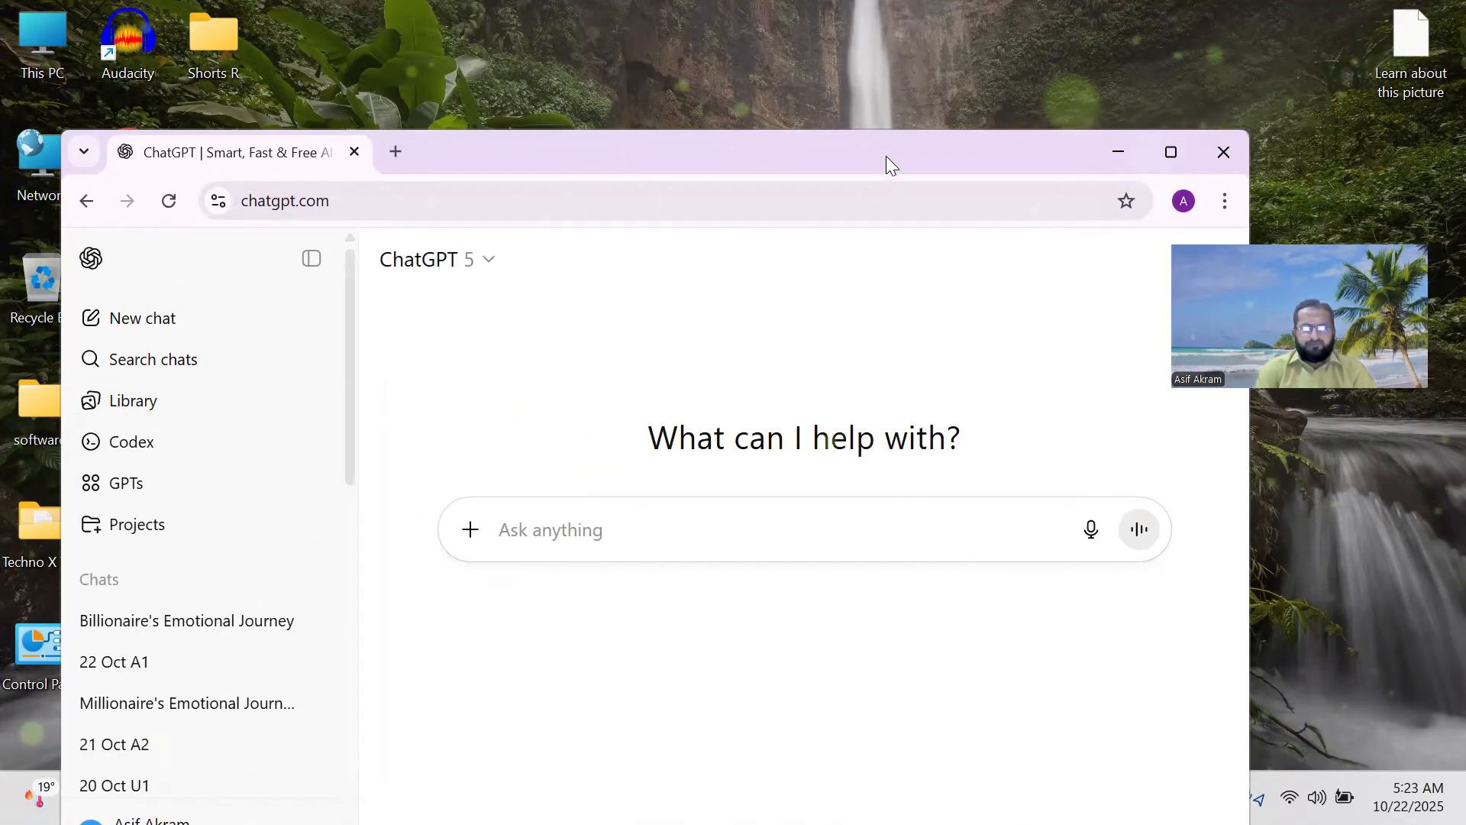
drag(886, 156, 945, 49)
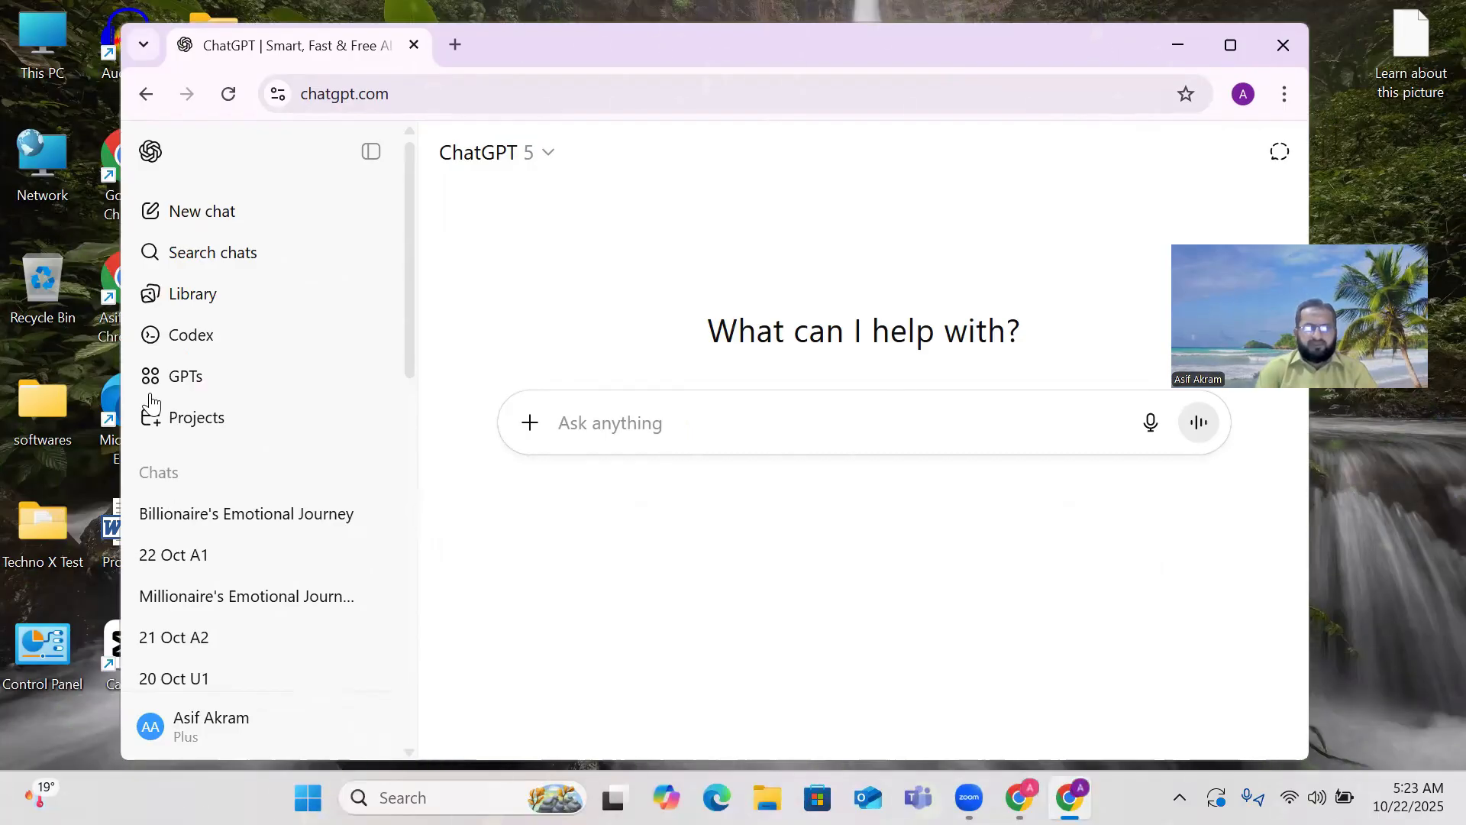
scroll(150, 401, down, 3)
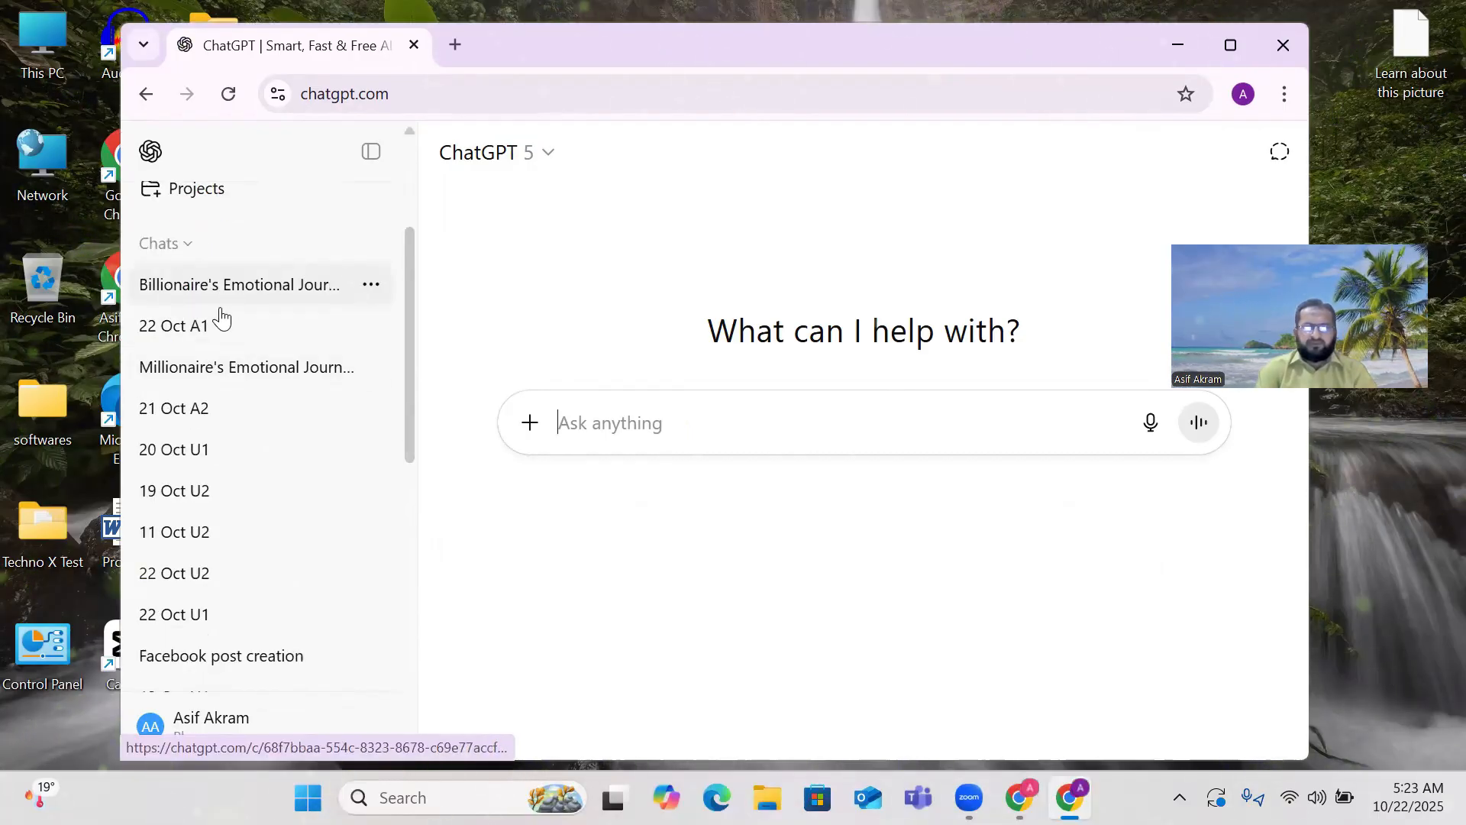
scroll(221, 316, down, 3)
scroll(221, 328, down, 3)
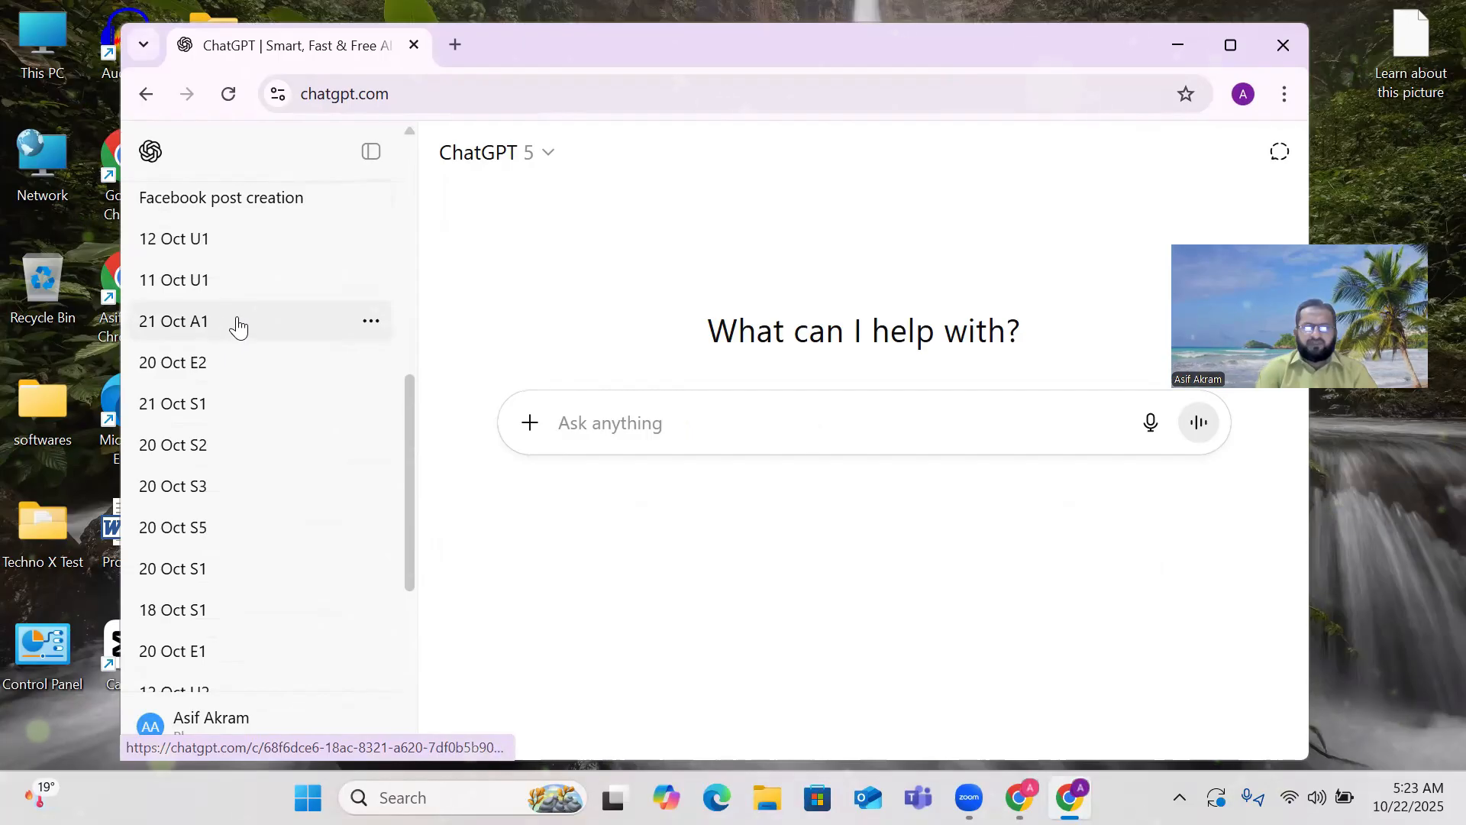
scroll(238, 329, down, 2)
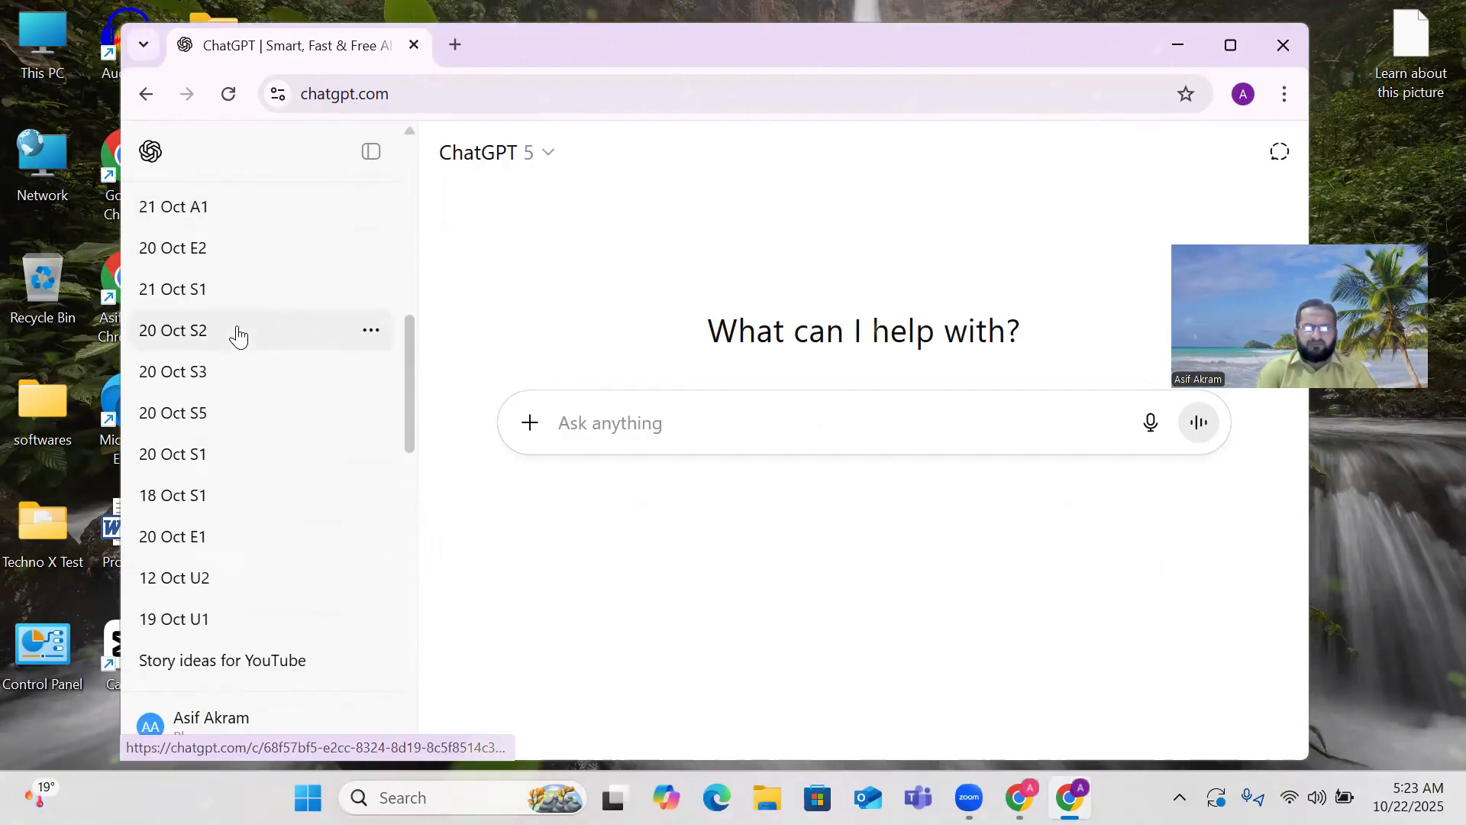
scroll(239, 333, down, 2)
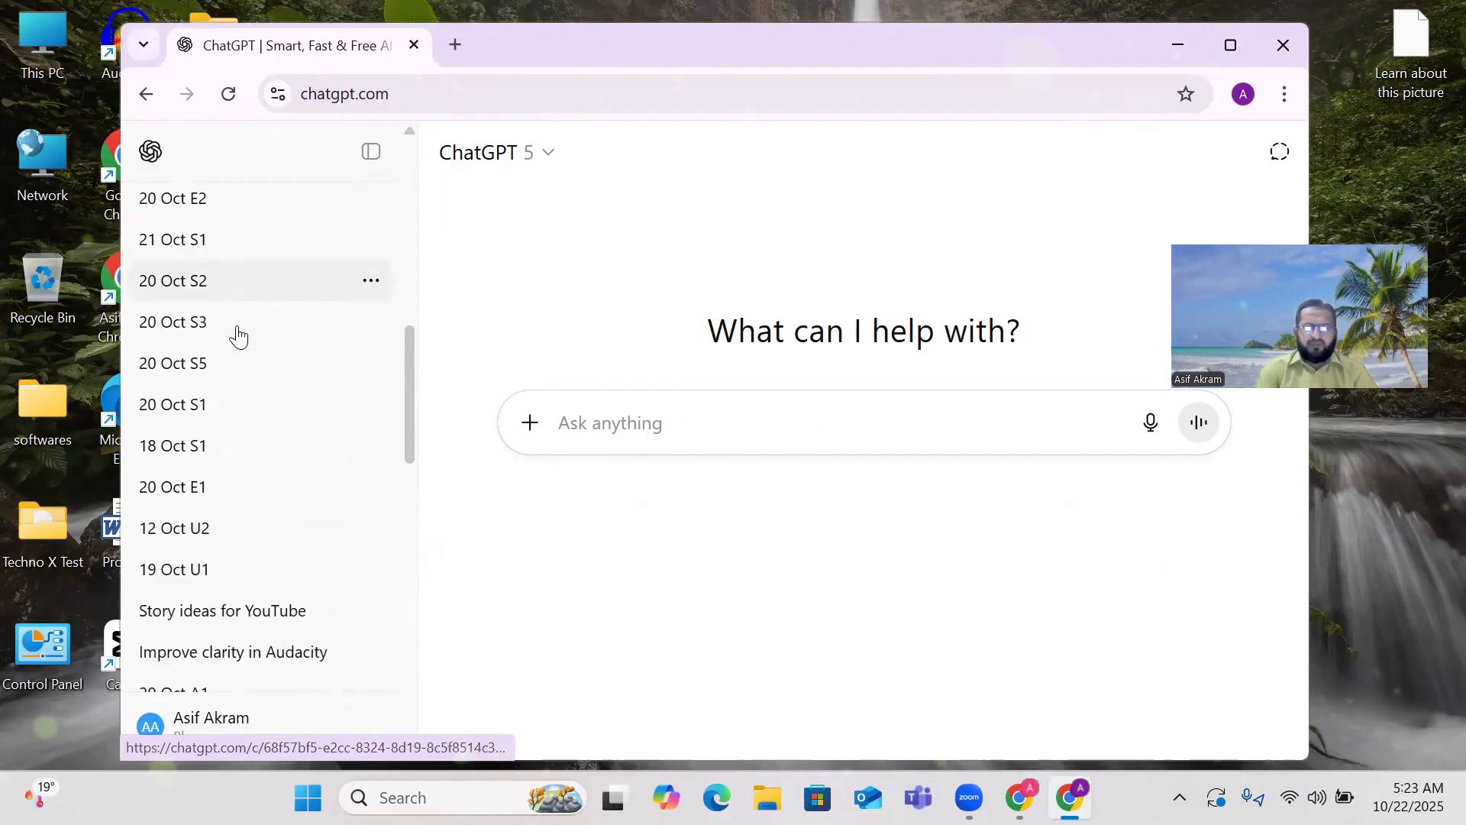
scroll(238, 333, down, 2)
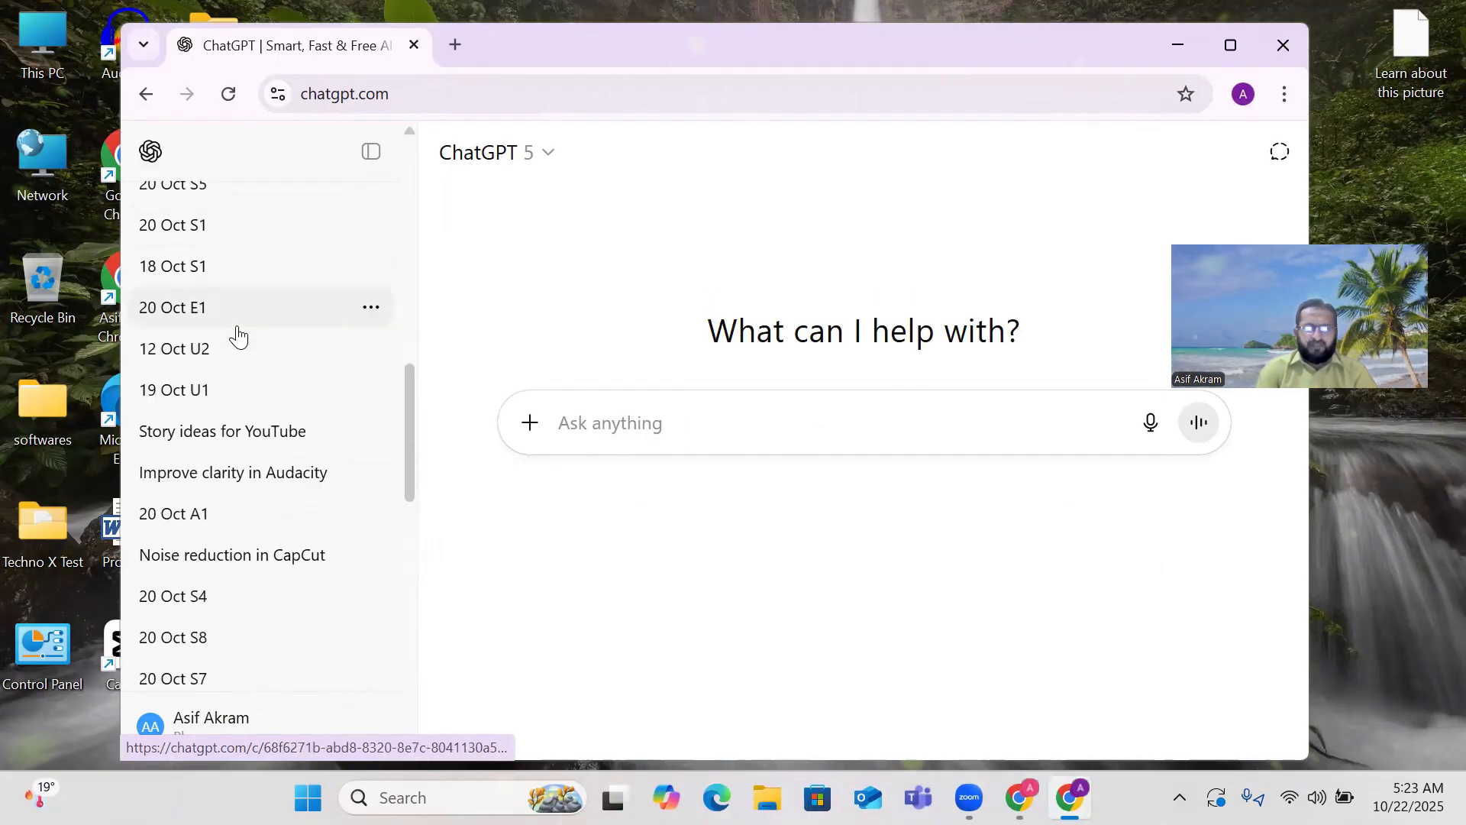
scroll(238, 333, down, 2)
scroll(238, 333, down, 6)
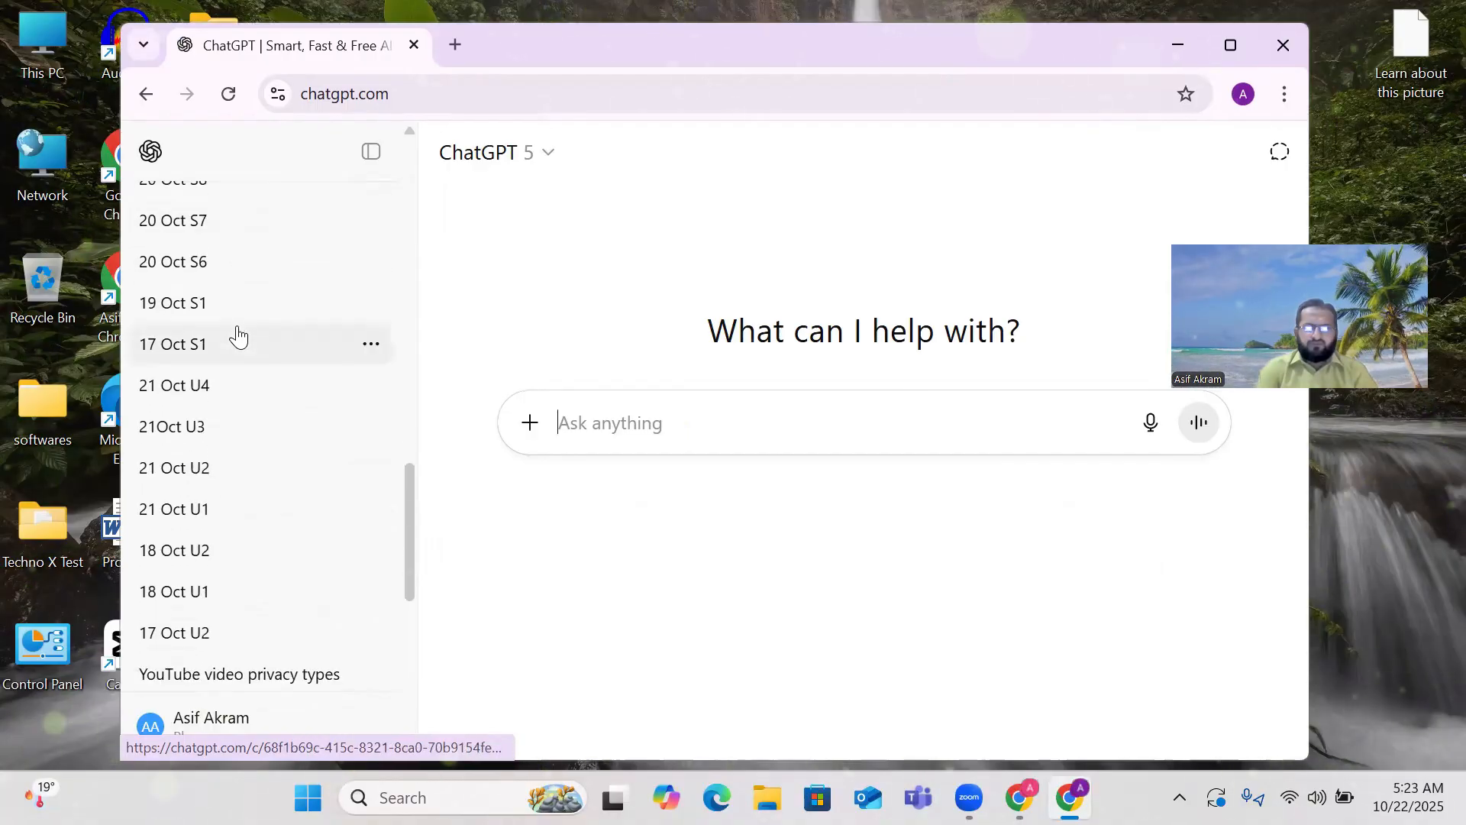
scroll(224, 345, down, 2)
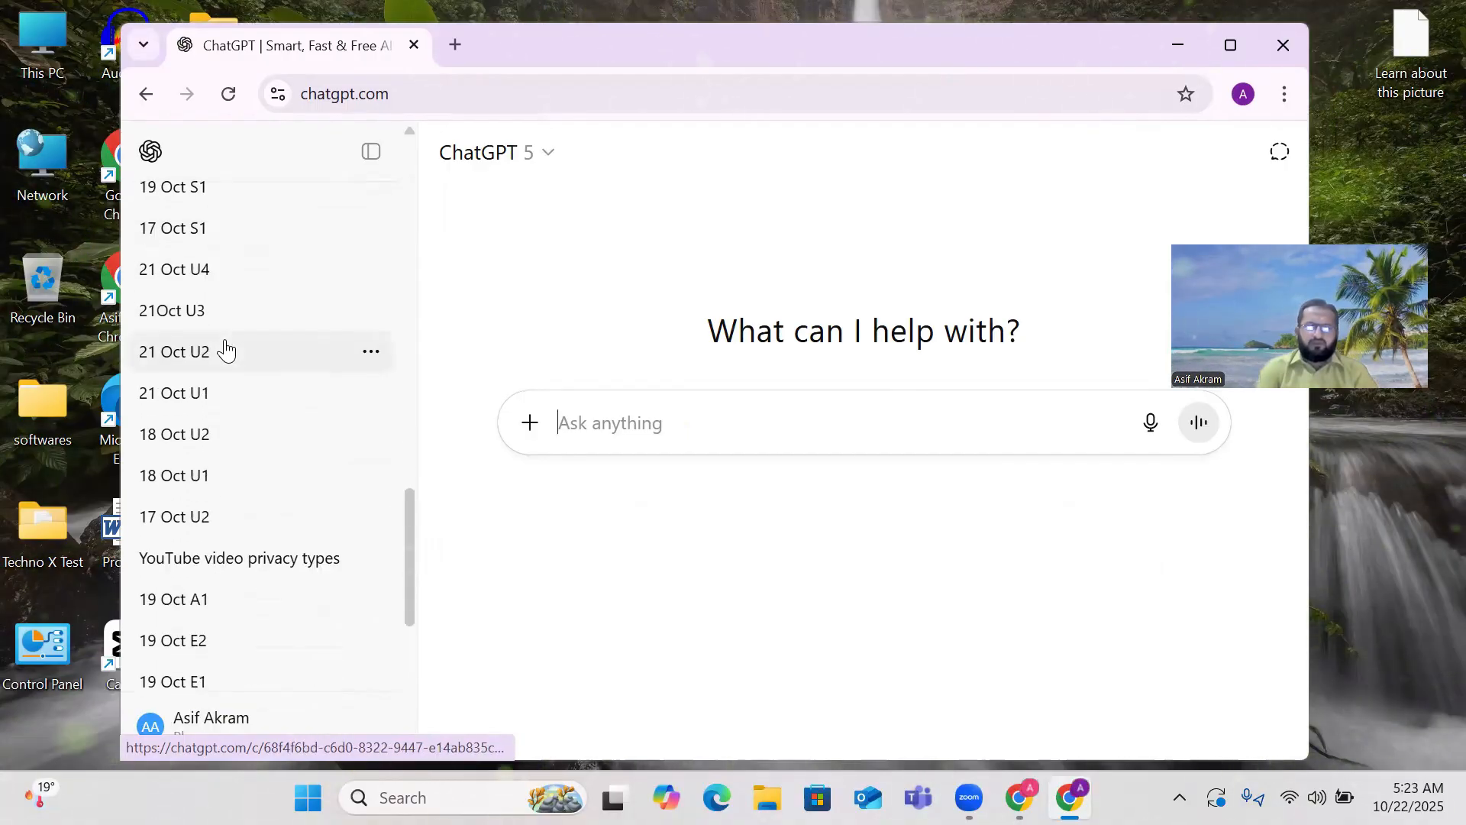
scroll(226, 349, down, 2)
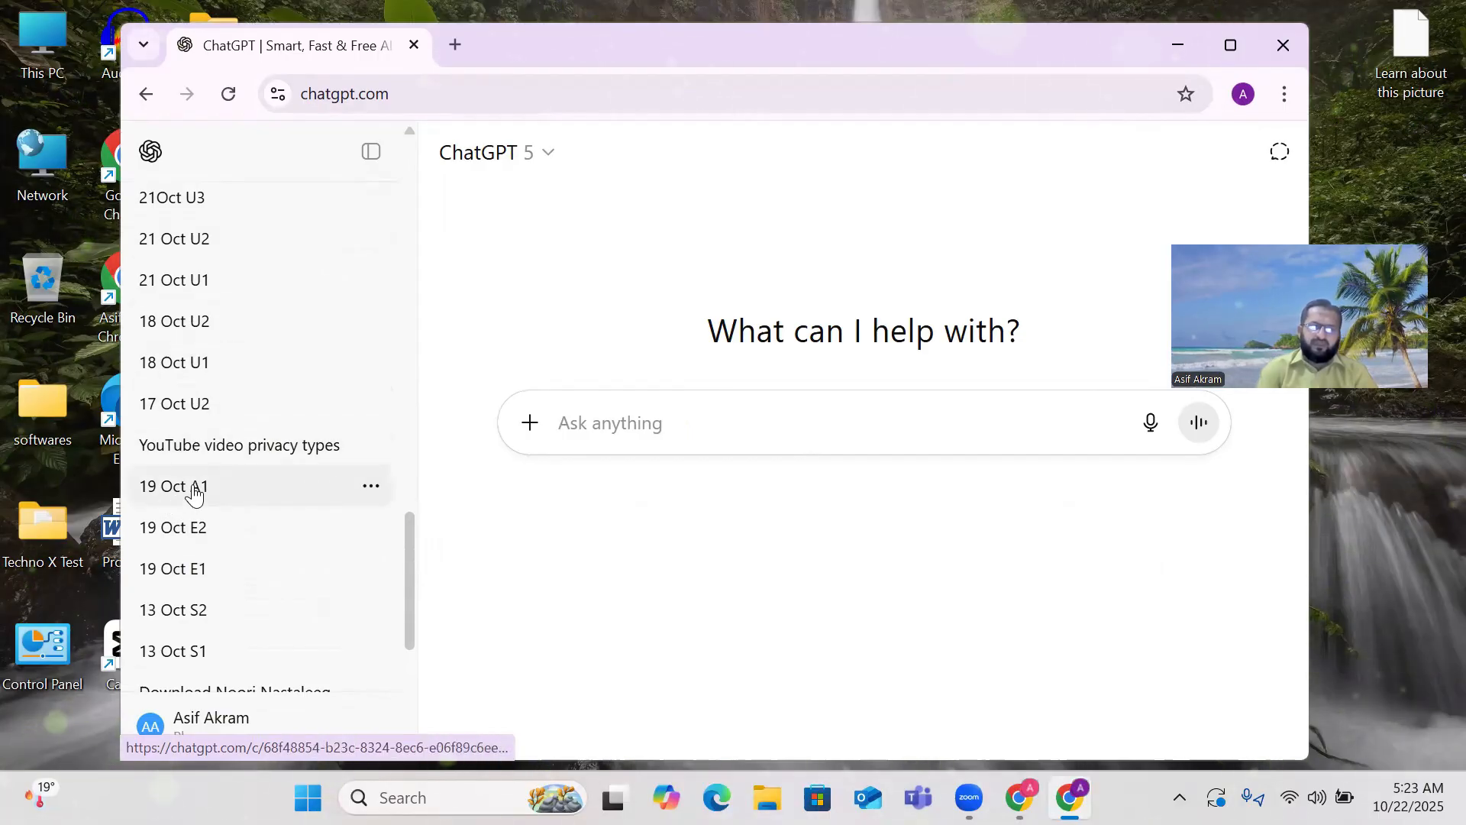
scroll(193, 492, down, 13)
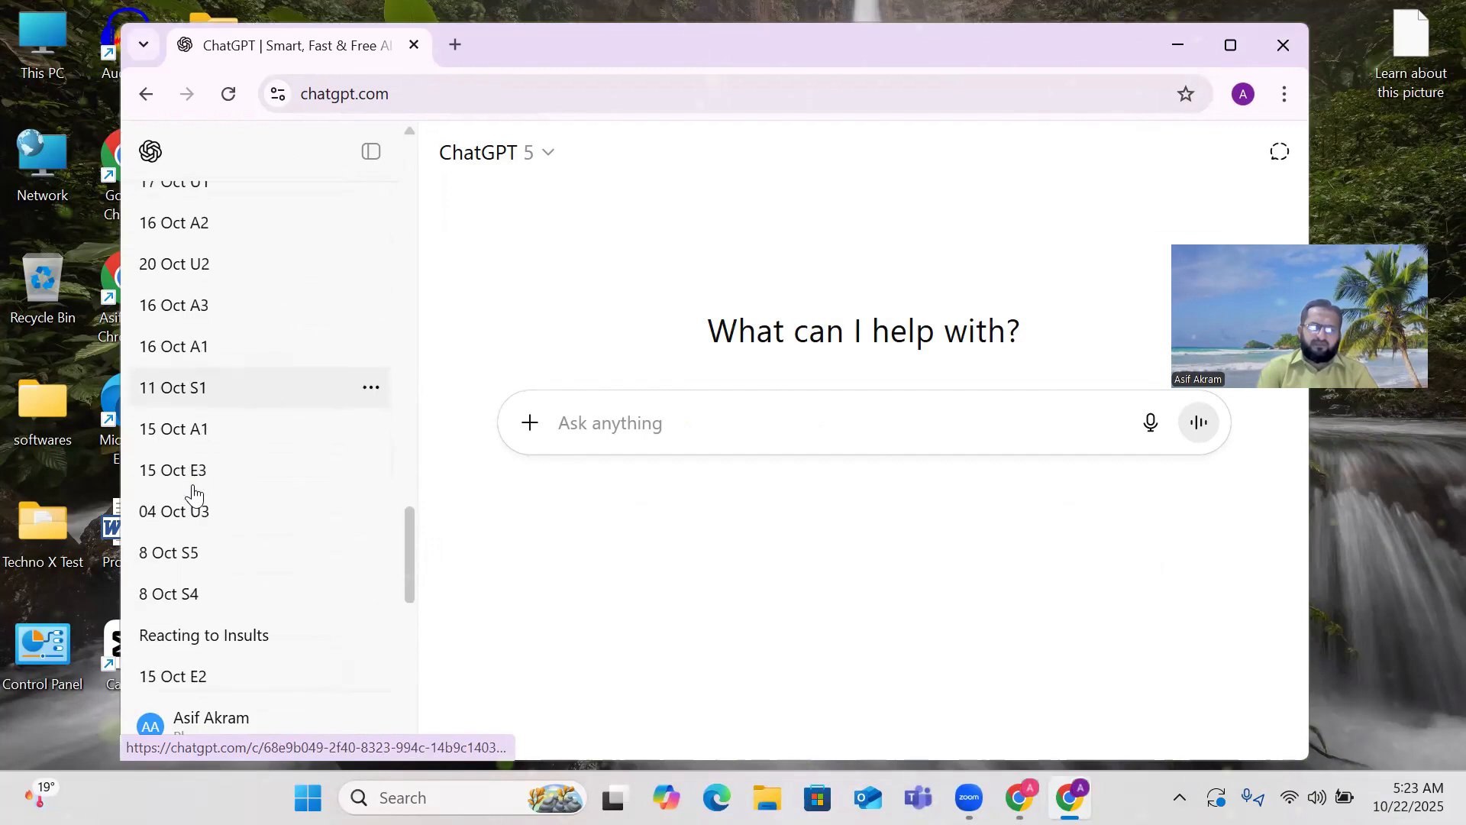
scroll(194, 492, down, 13)
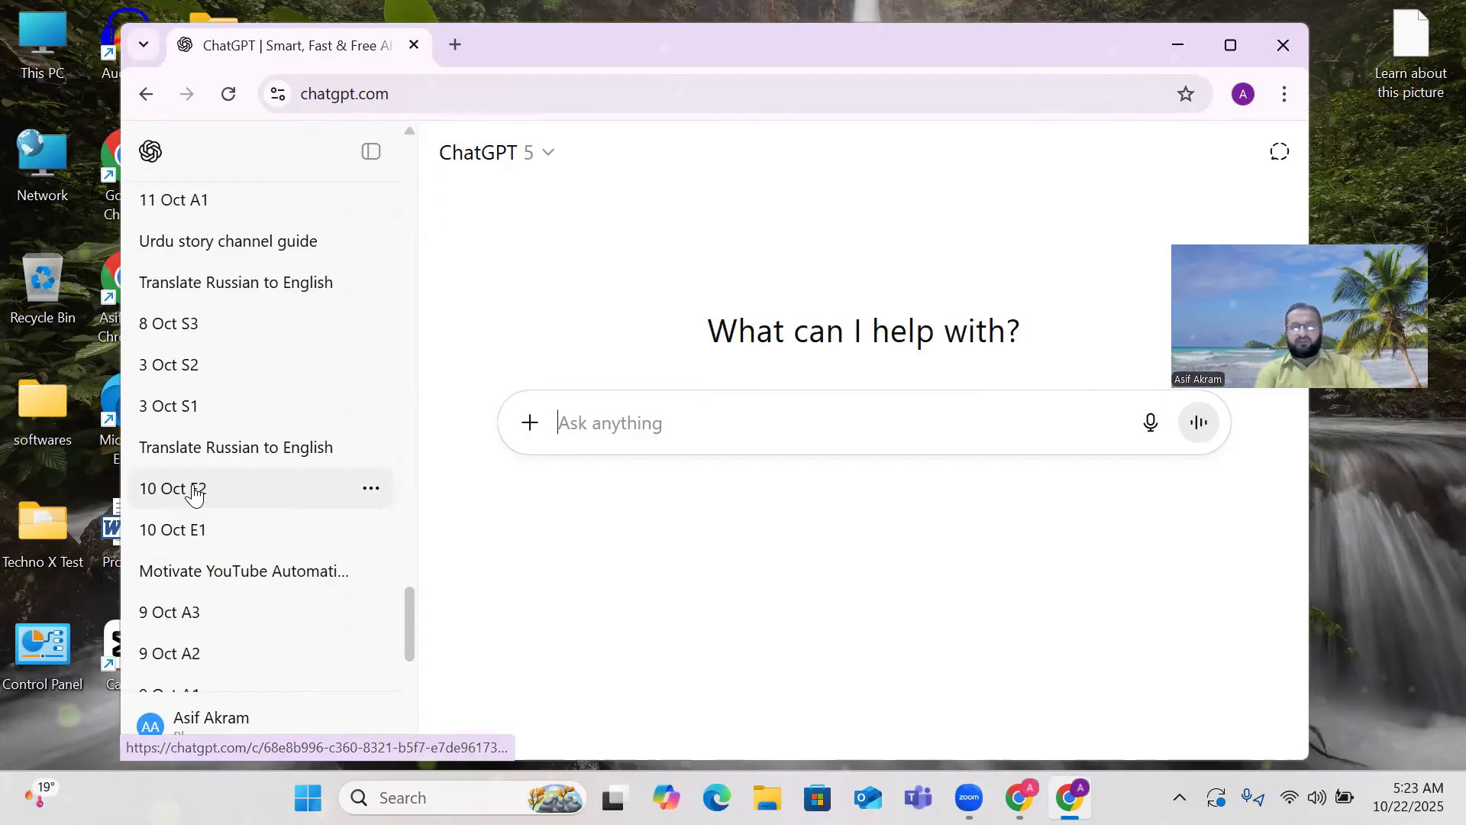
scroll(195, 495, up, 3)
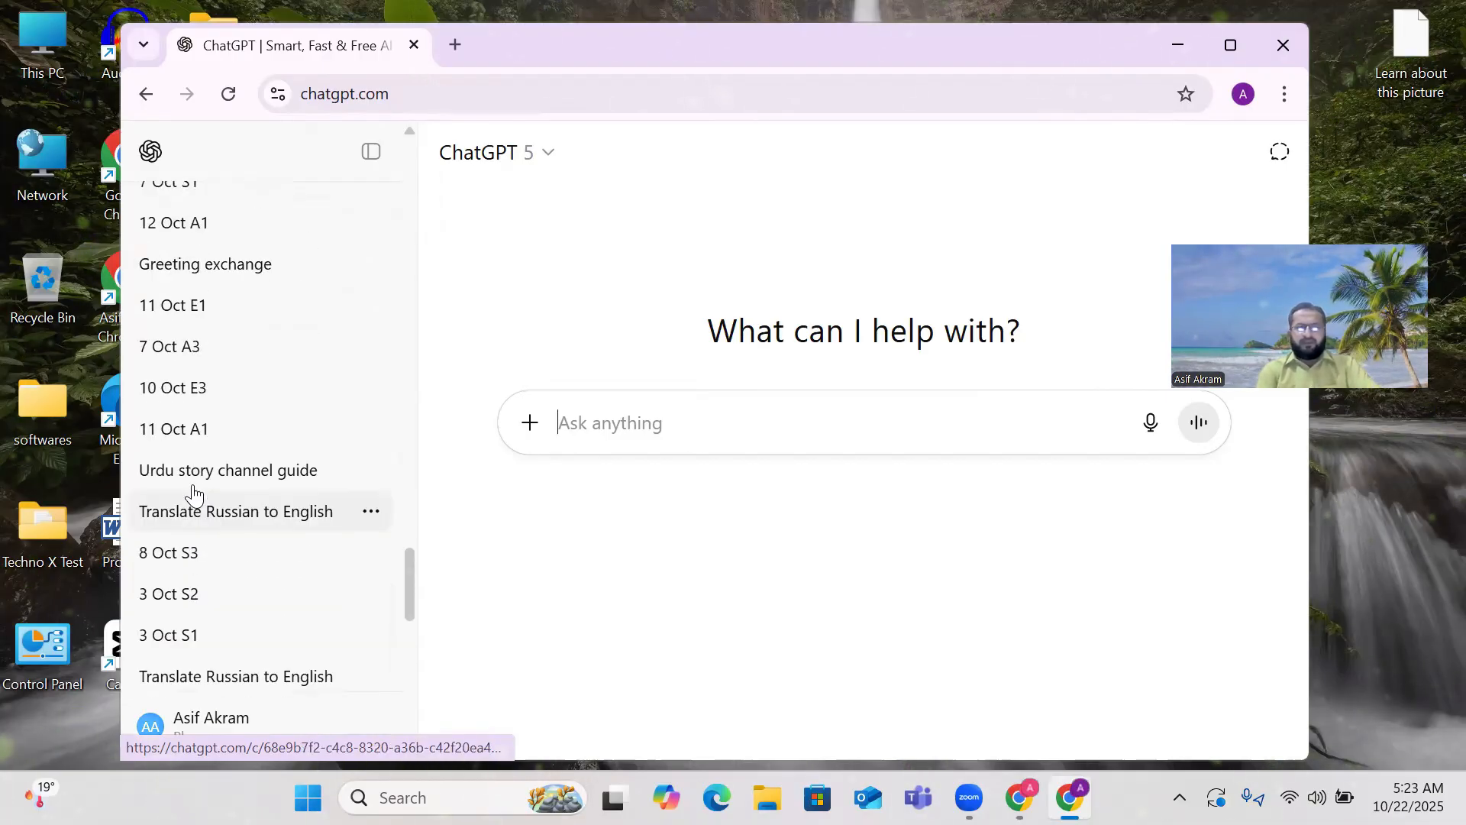
scroll(193, 495, up, 15)
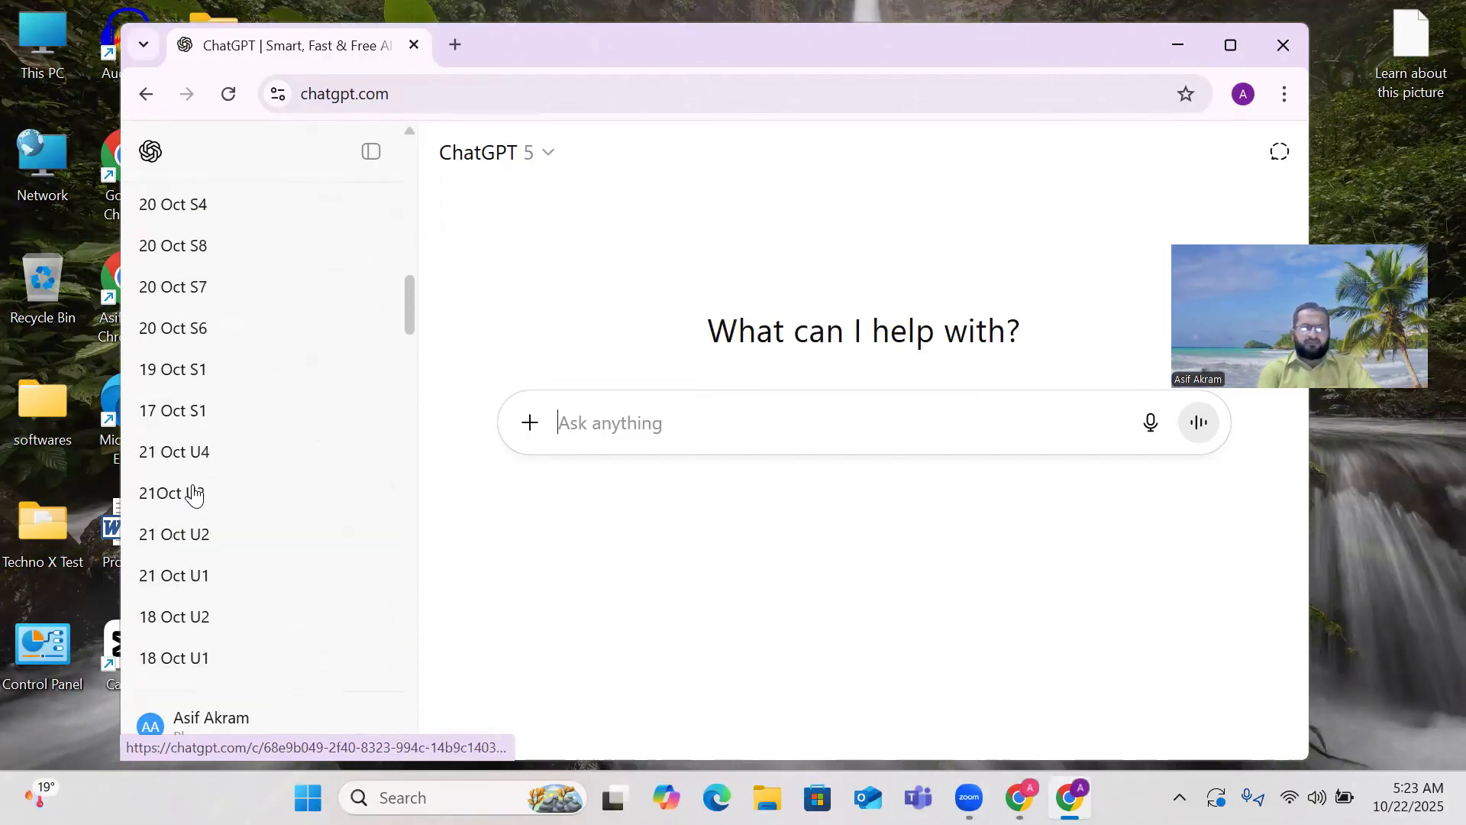
scroll(195, 496, down, 10)
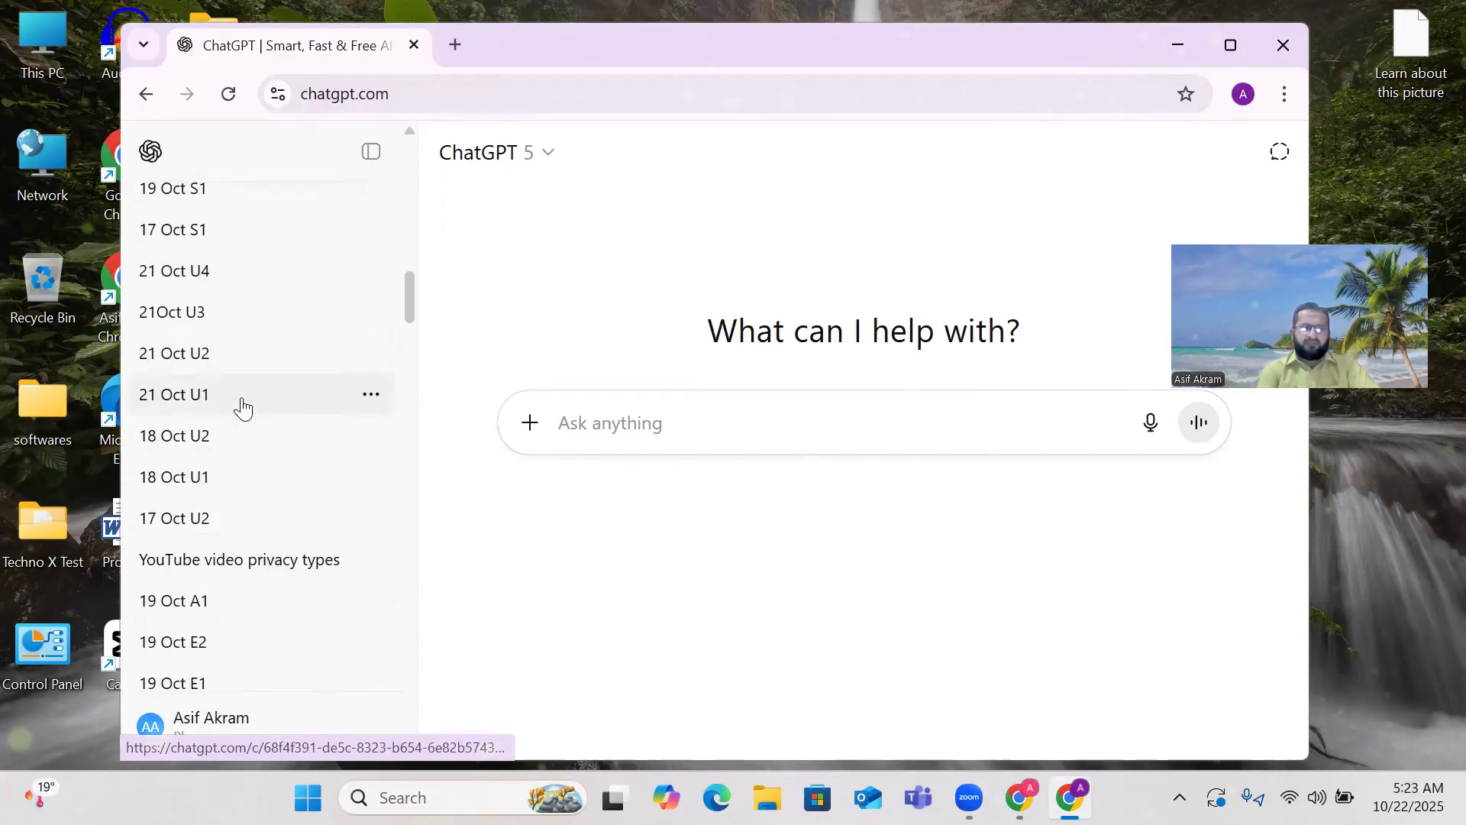
scroll(240, 407, down, 2)
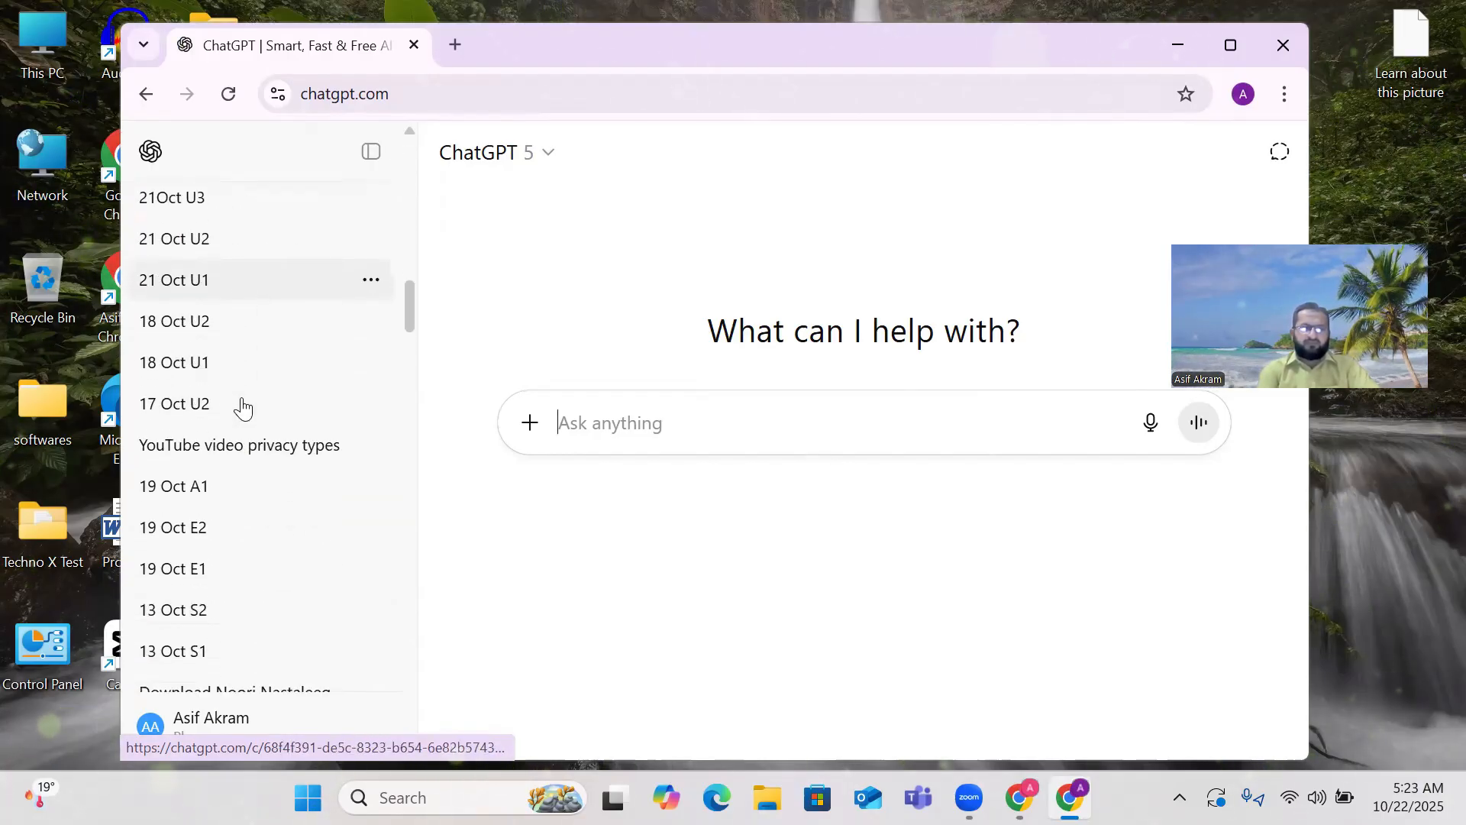
Review the earlier prompts in the '19 Oct A1' chat, then minimize the browser.
click(176, 496)
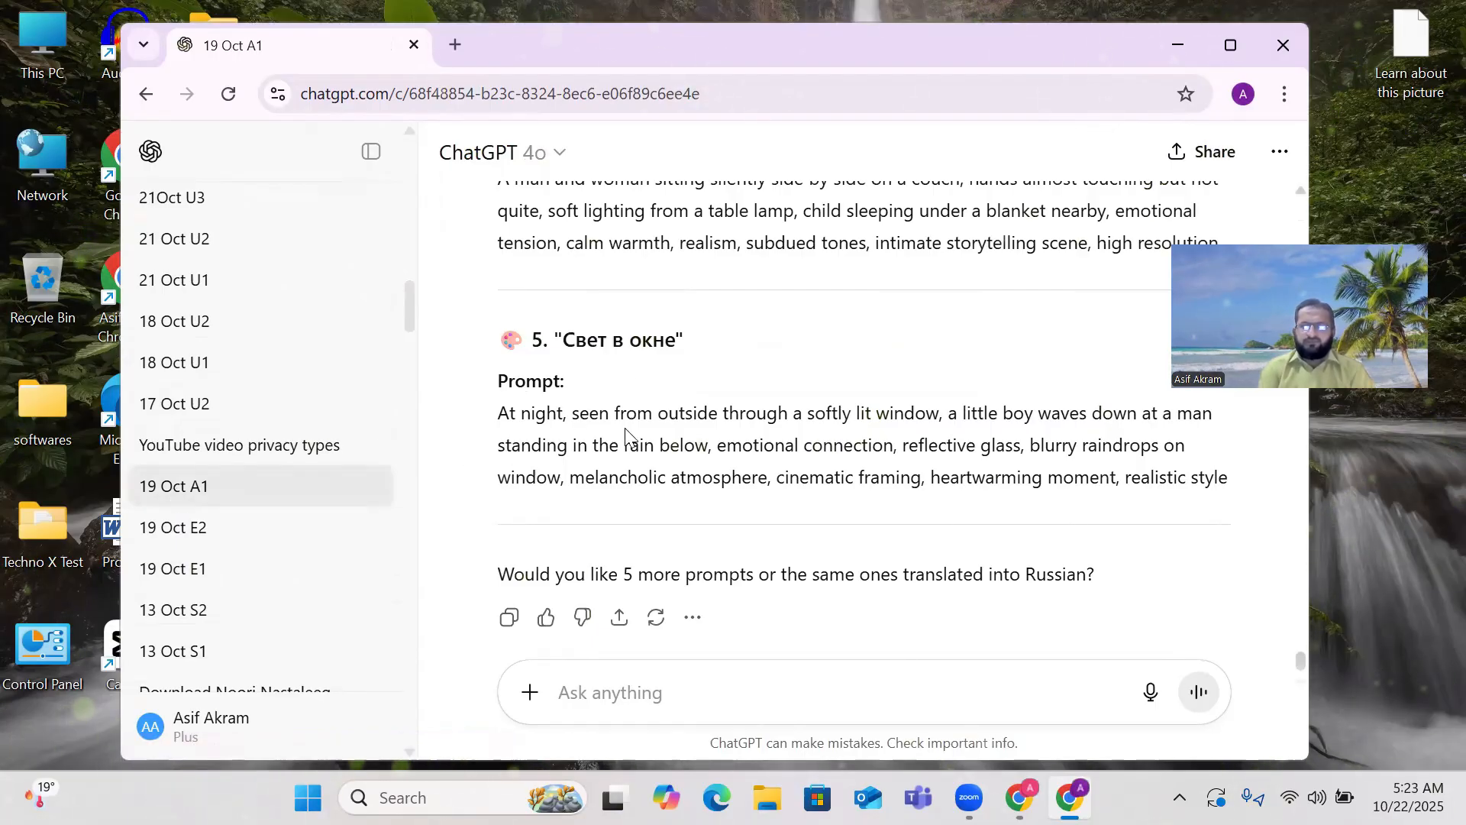
scroll(623, 428, up, 8)
scroll(626, 429, up, 6)
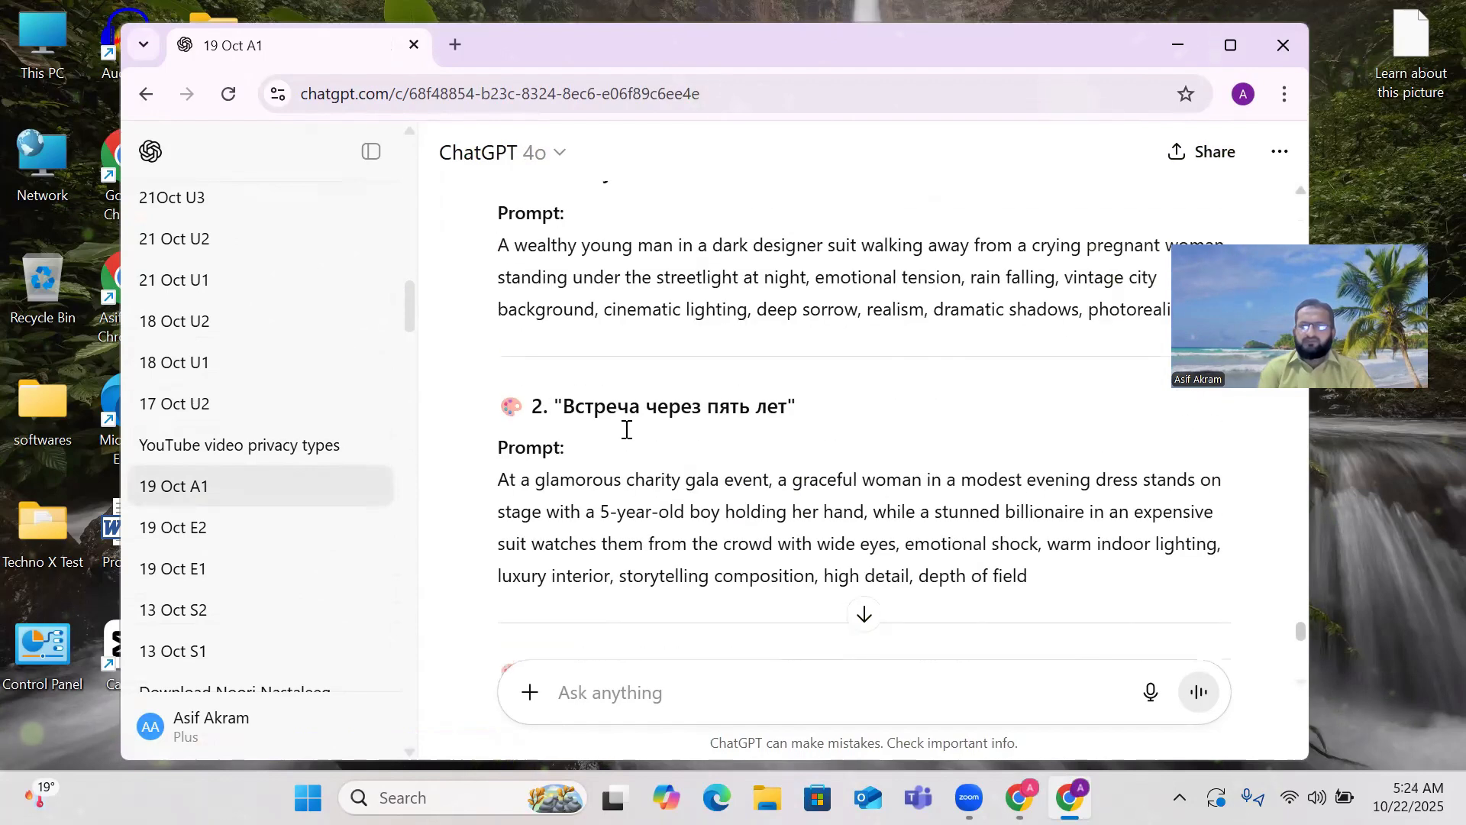
scroll(626, 431, up, 3)
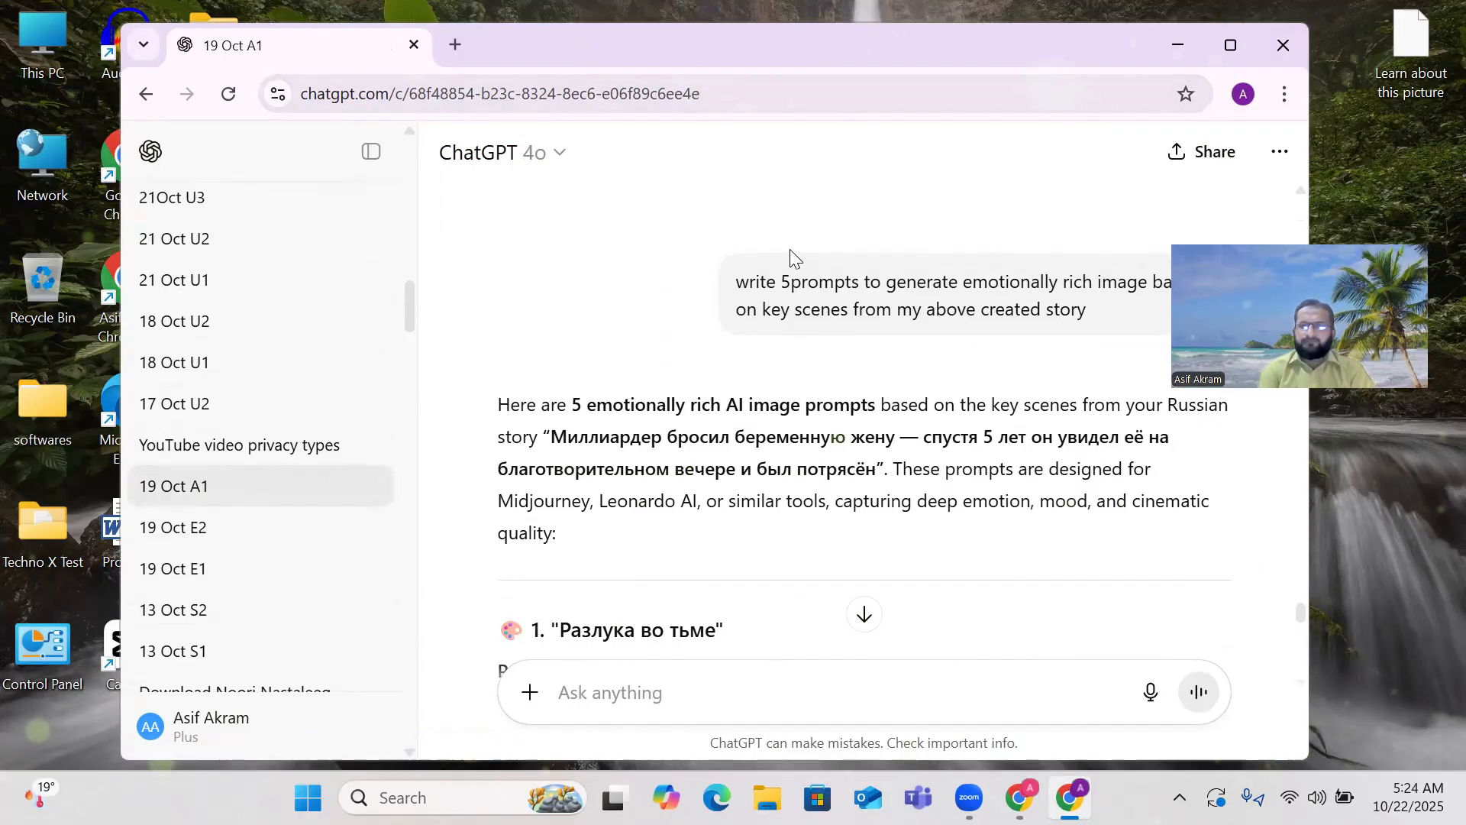
drag(1044, 44, 916, 48)
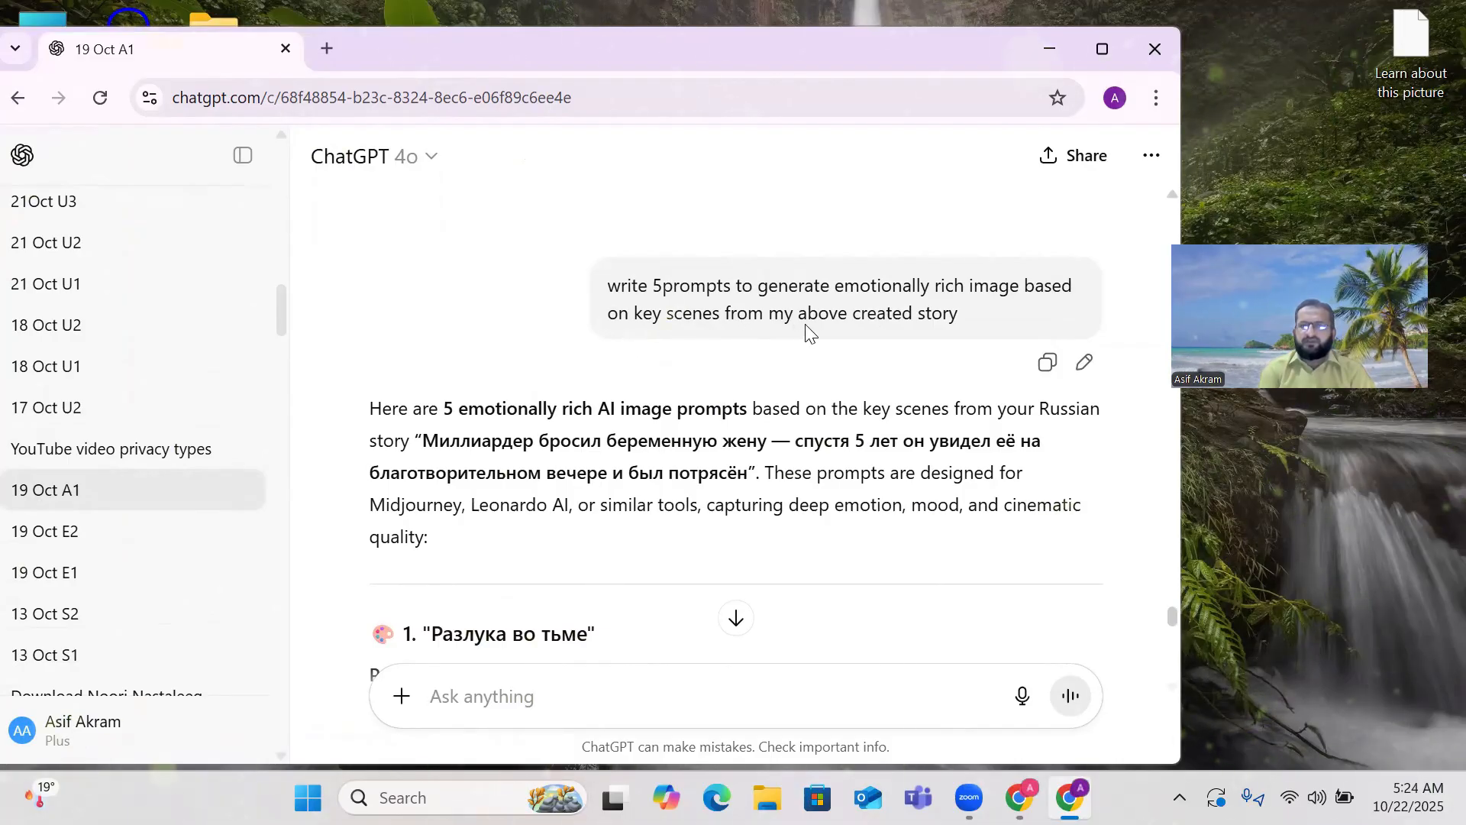
scroll(676, 386, up, 15)
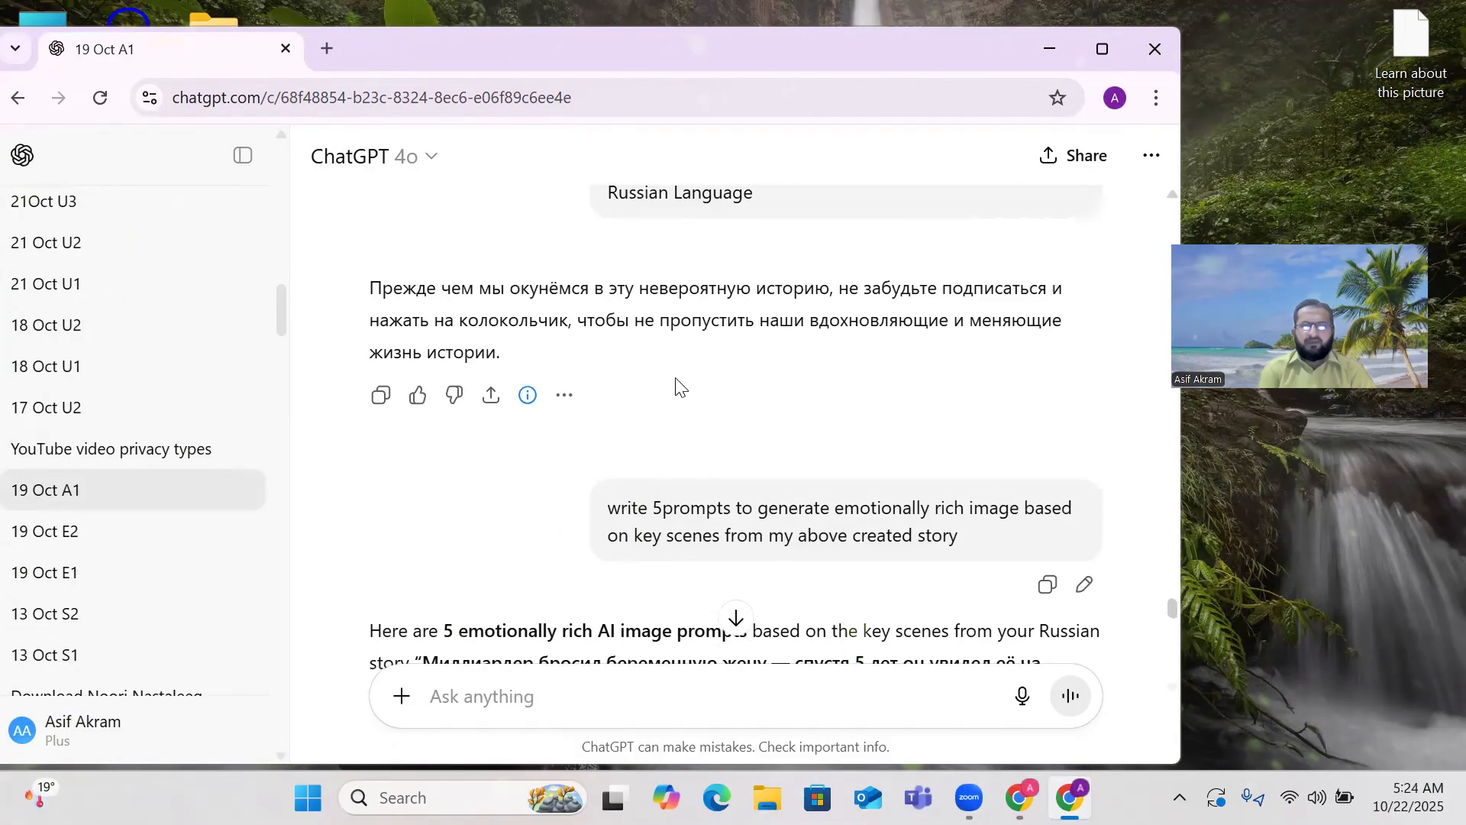
scroll(676, 386, down, 1)
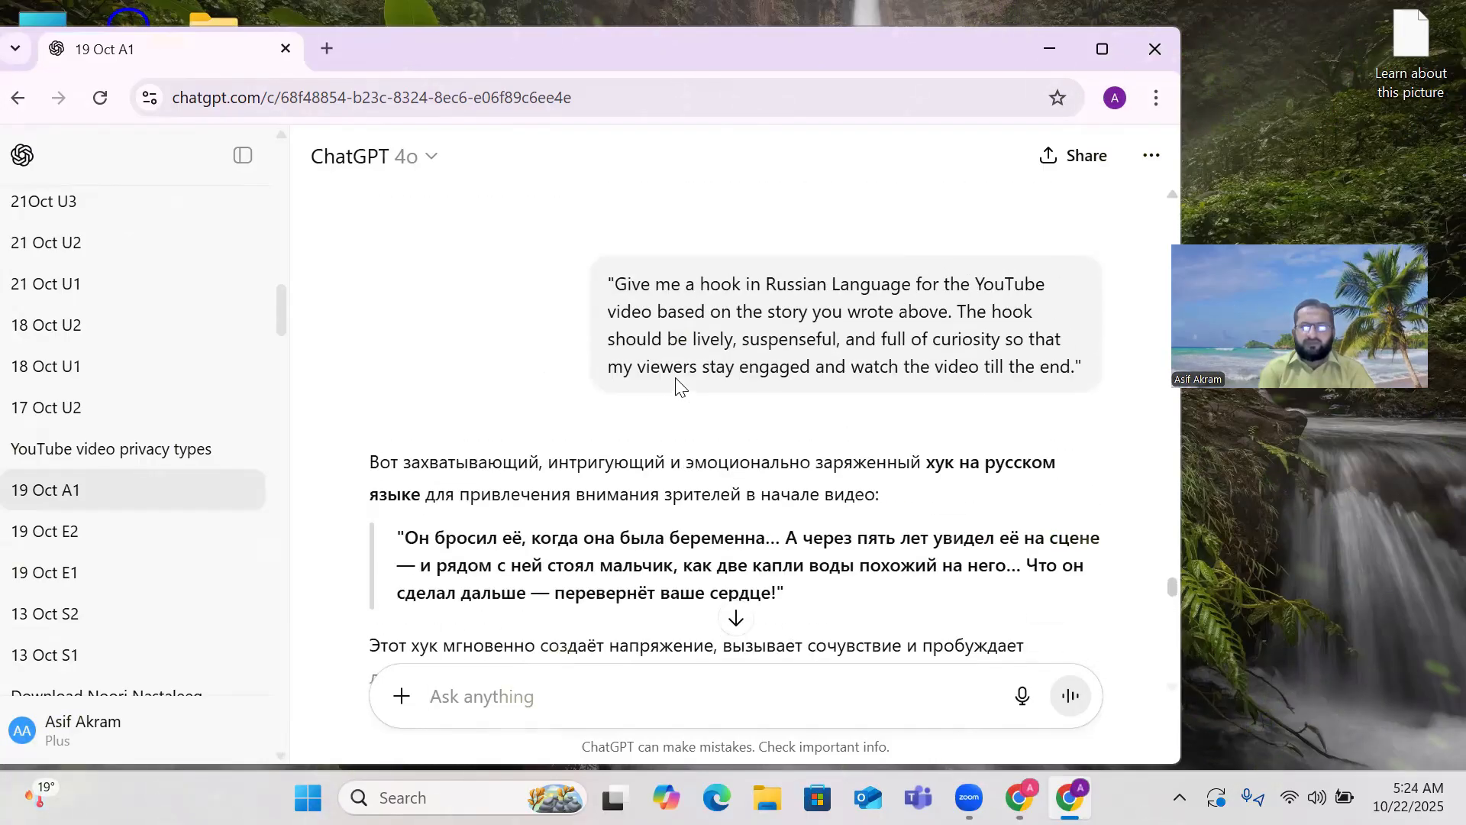
scroll(676, 382, up, 8)
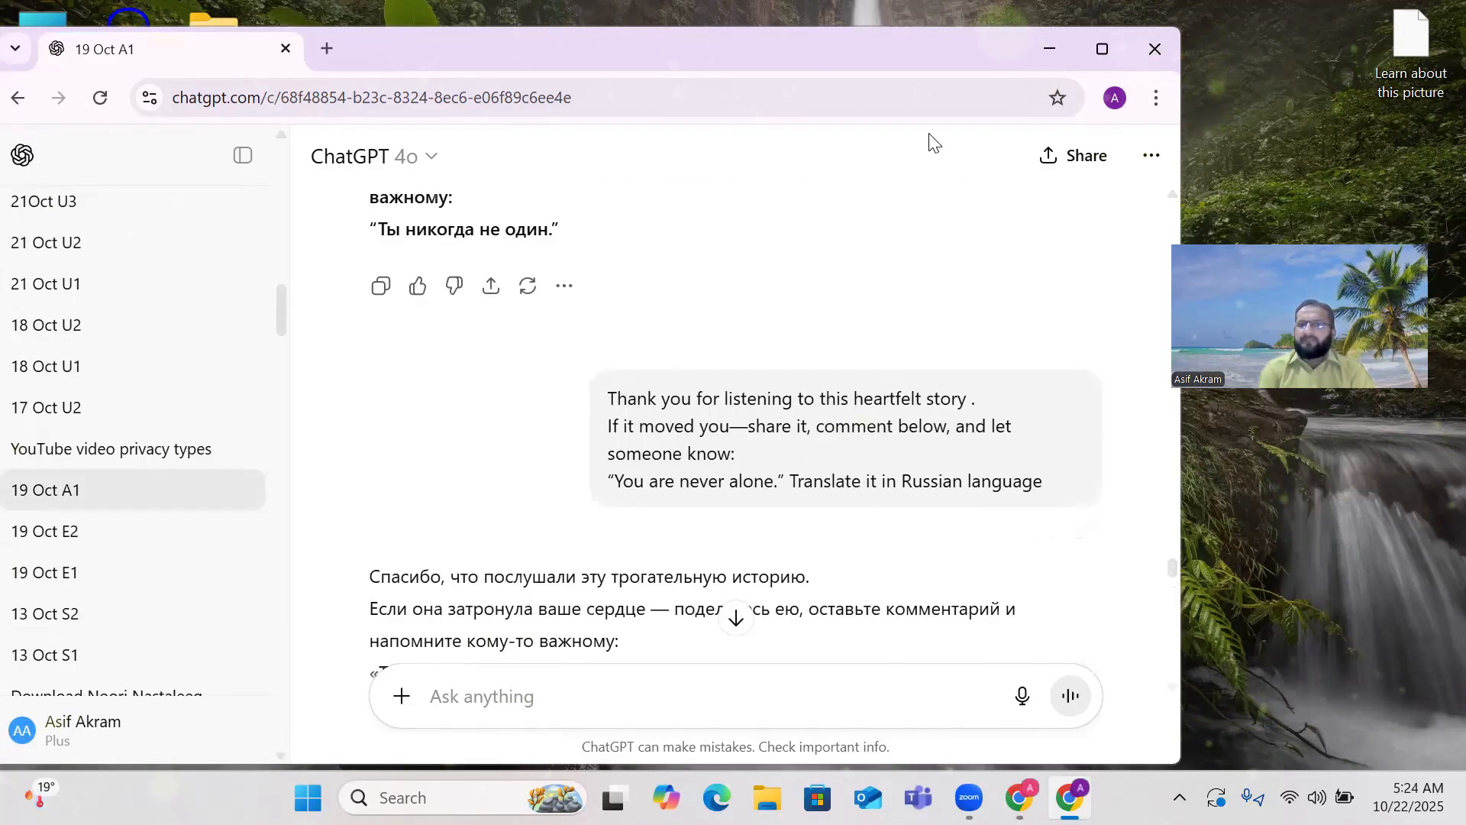
click(1048, 50)
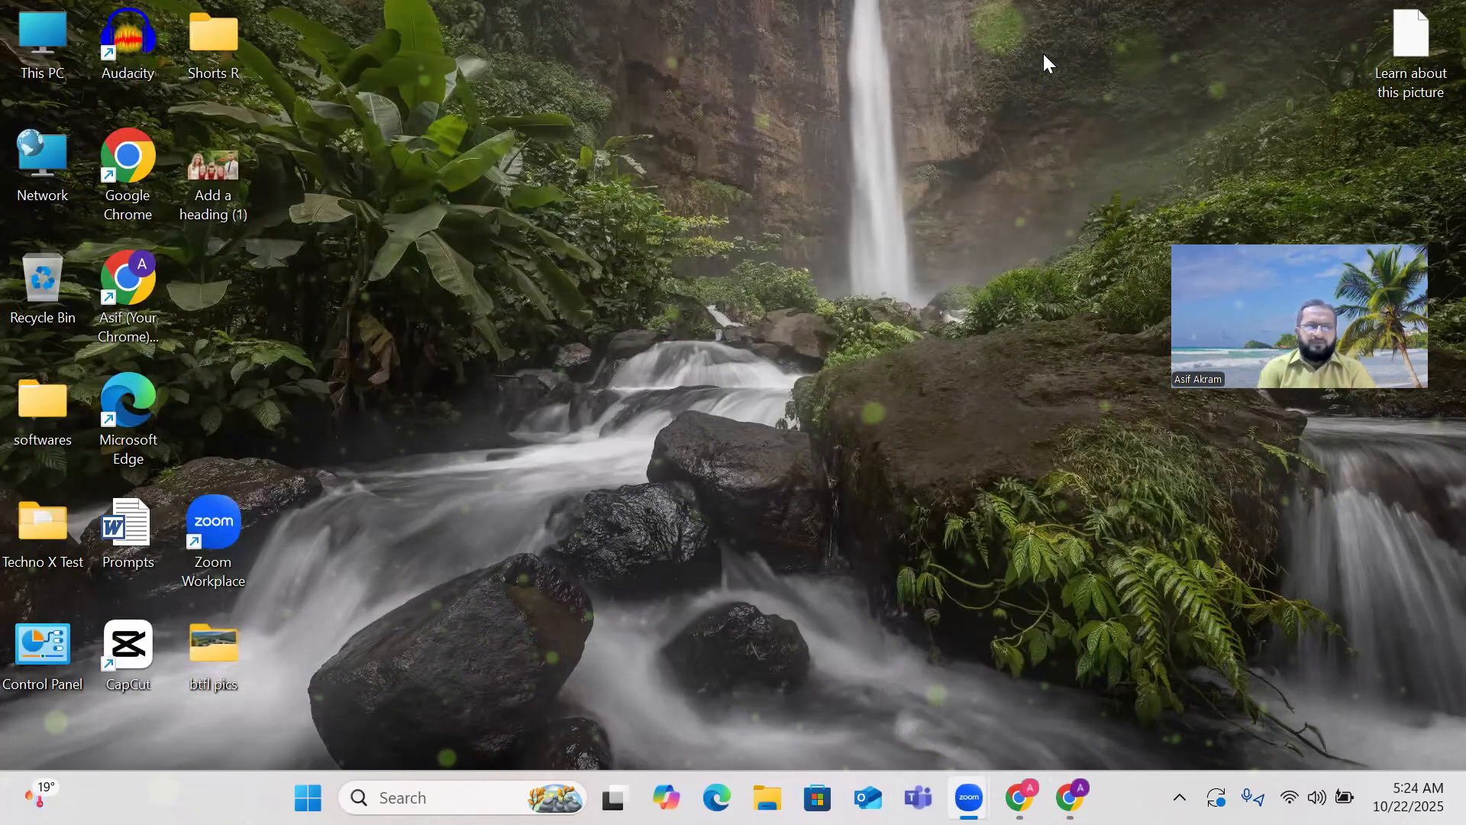
Open the Prompts document in Word from the desktop.
click(128, 534)
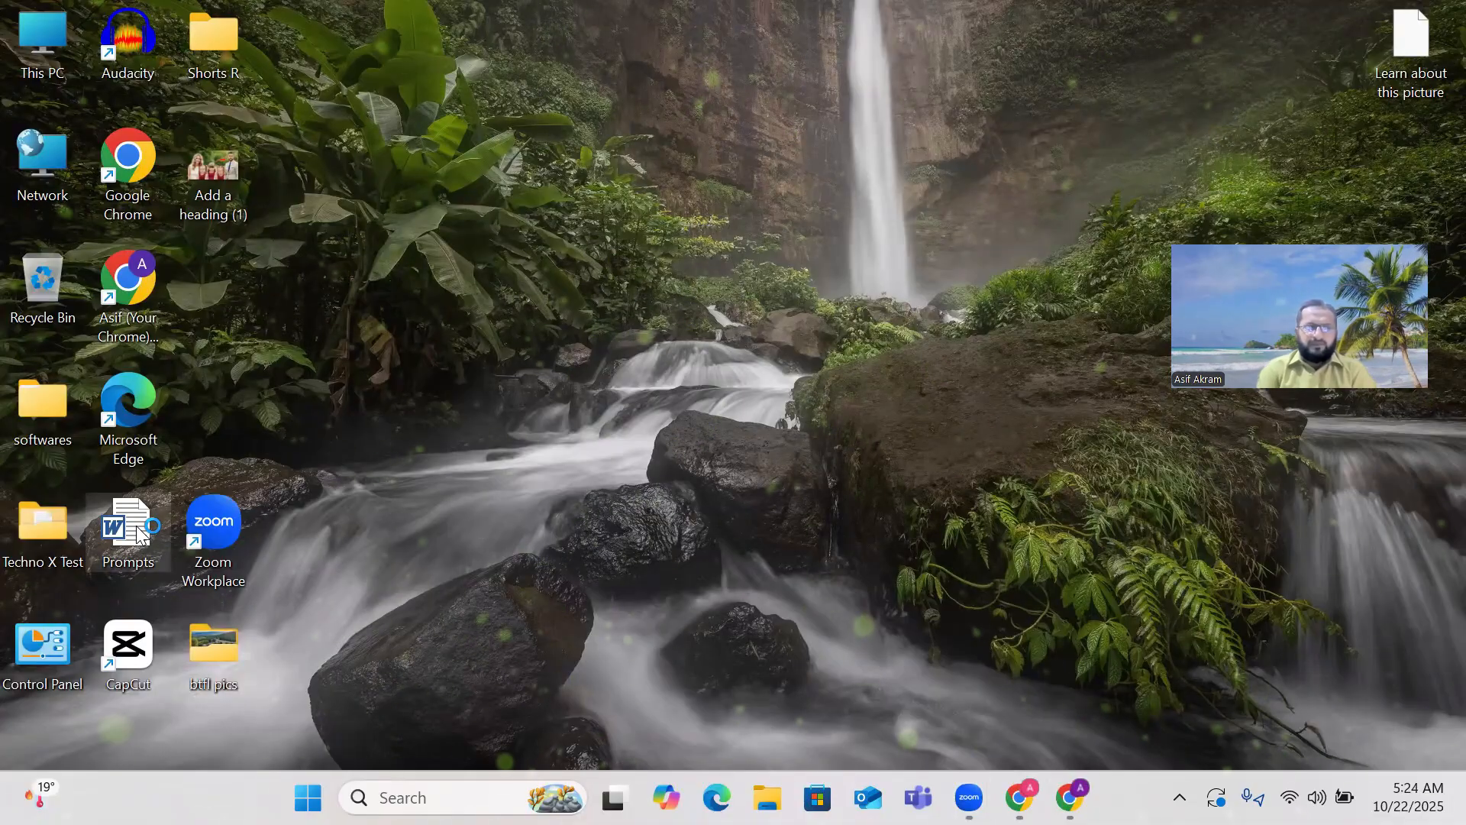
double_click(138, 531)
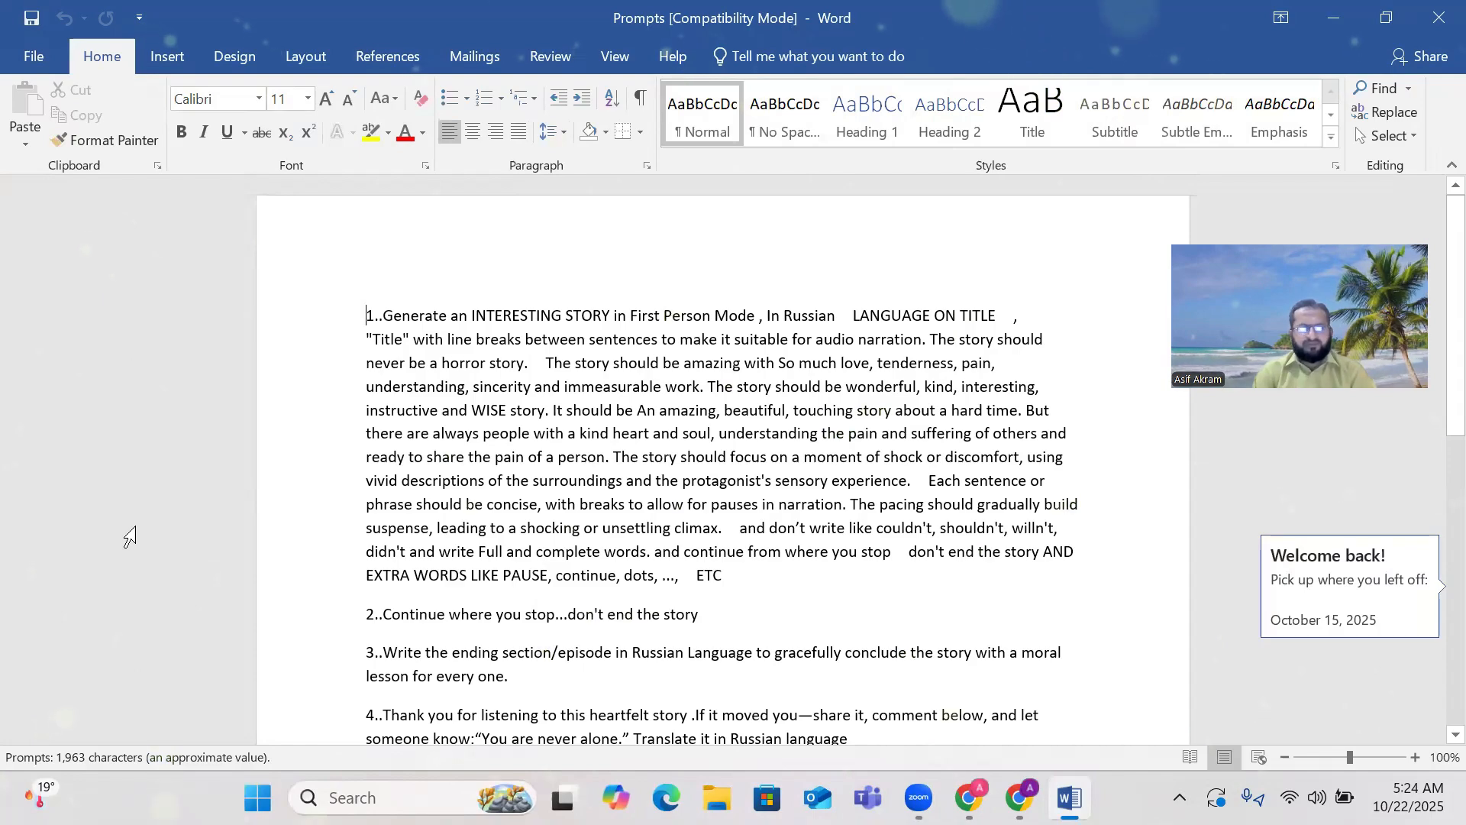
scroll(130, 536, down, 7)
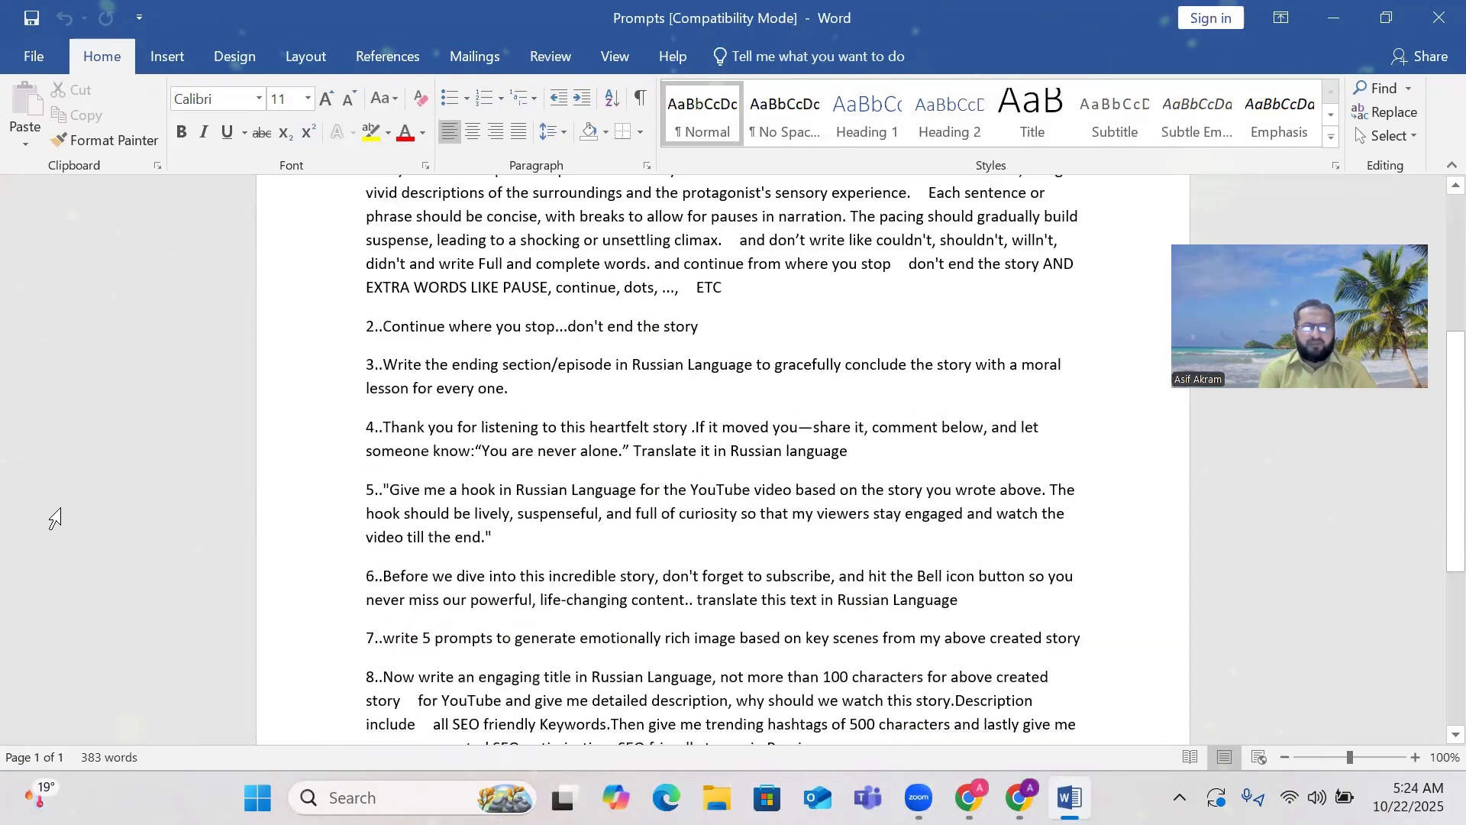
scroll(578, 415, up, 4)
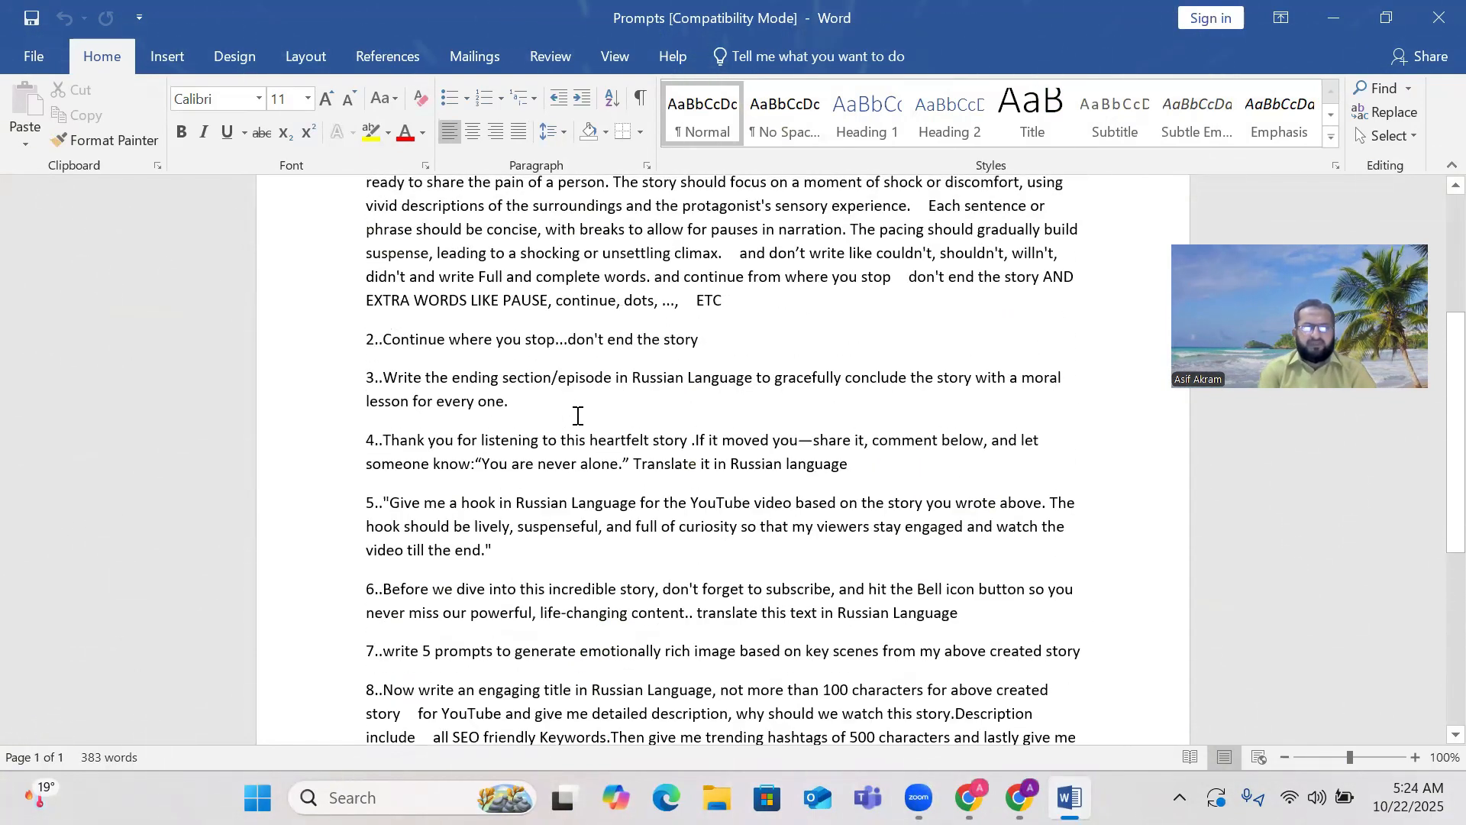
scroll(473, 526, down, 1)
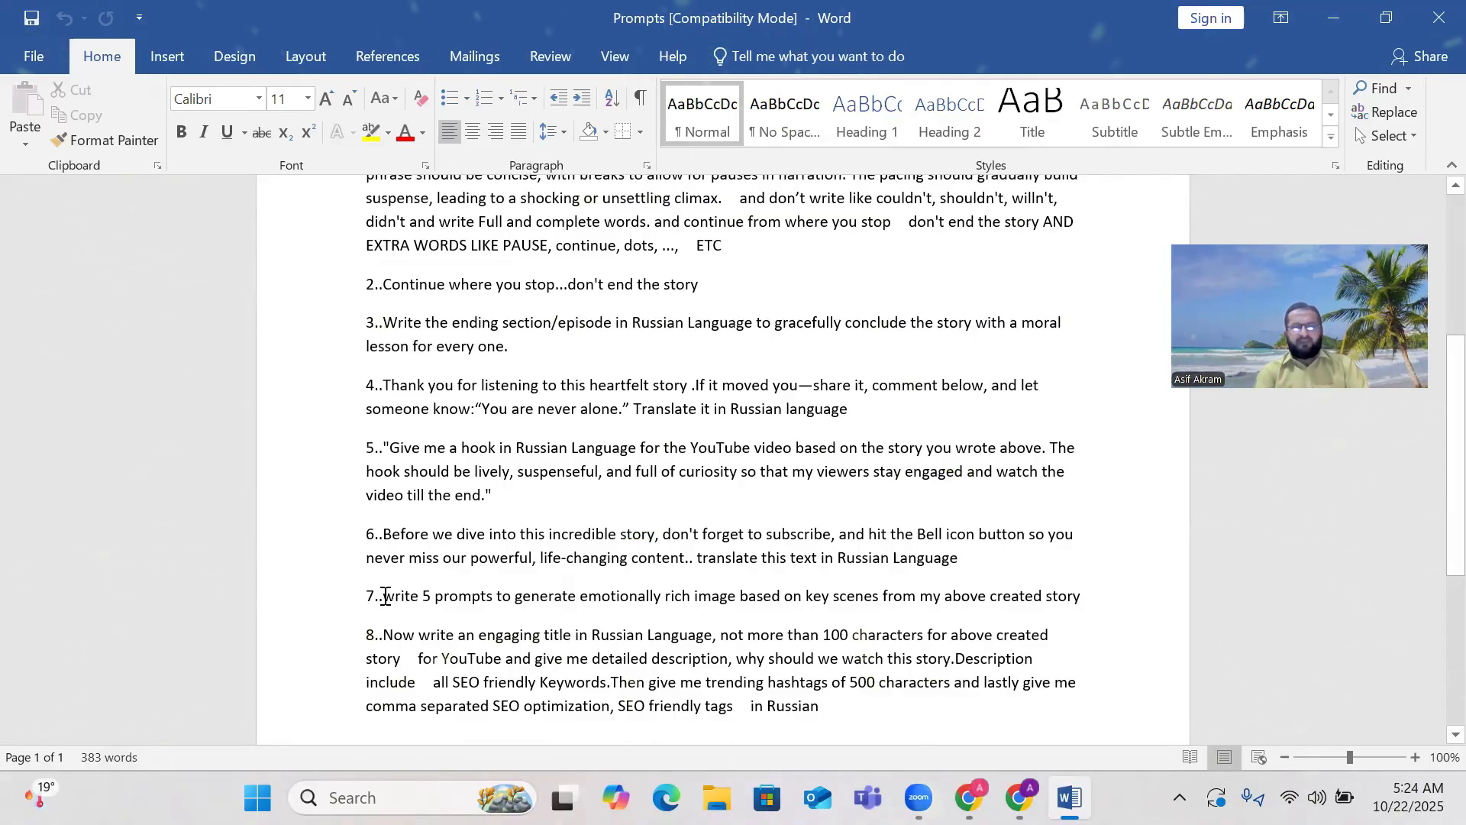
Scroll down to prompt 8 and begin selecting its text.
drag(386, 597, 477, 596)
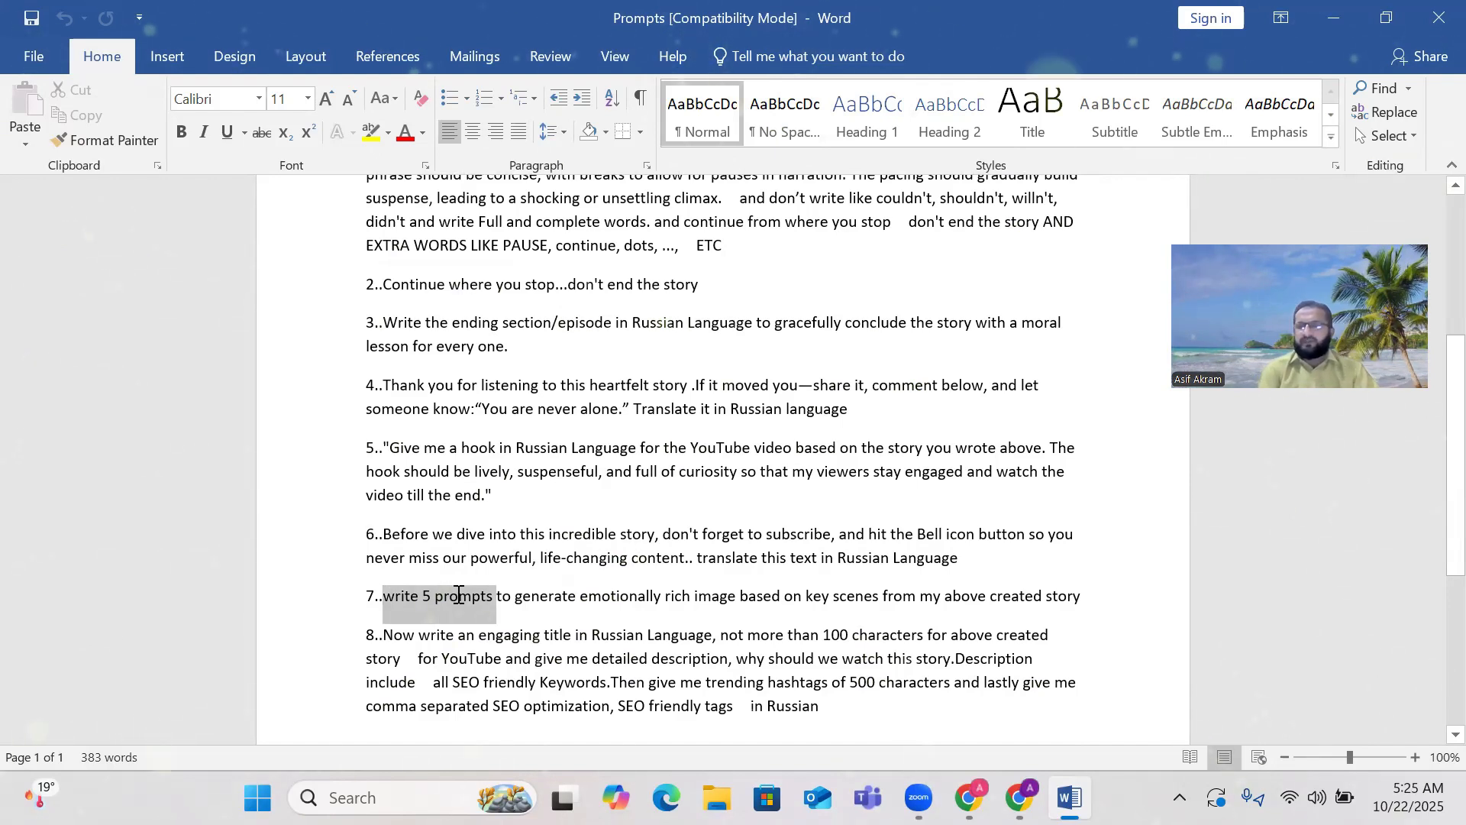
drag(458, 596, 375, 596)
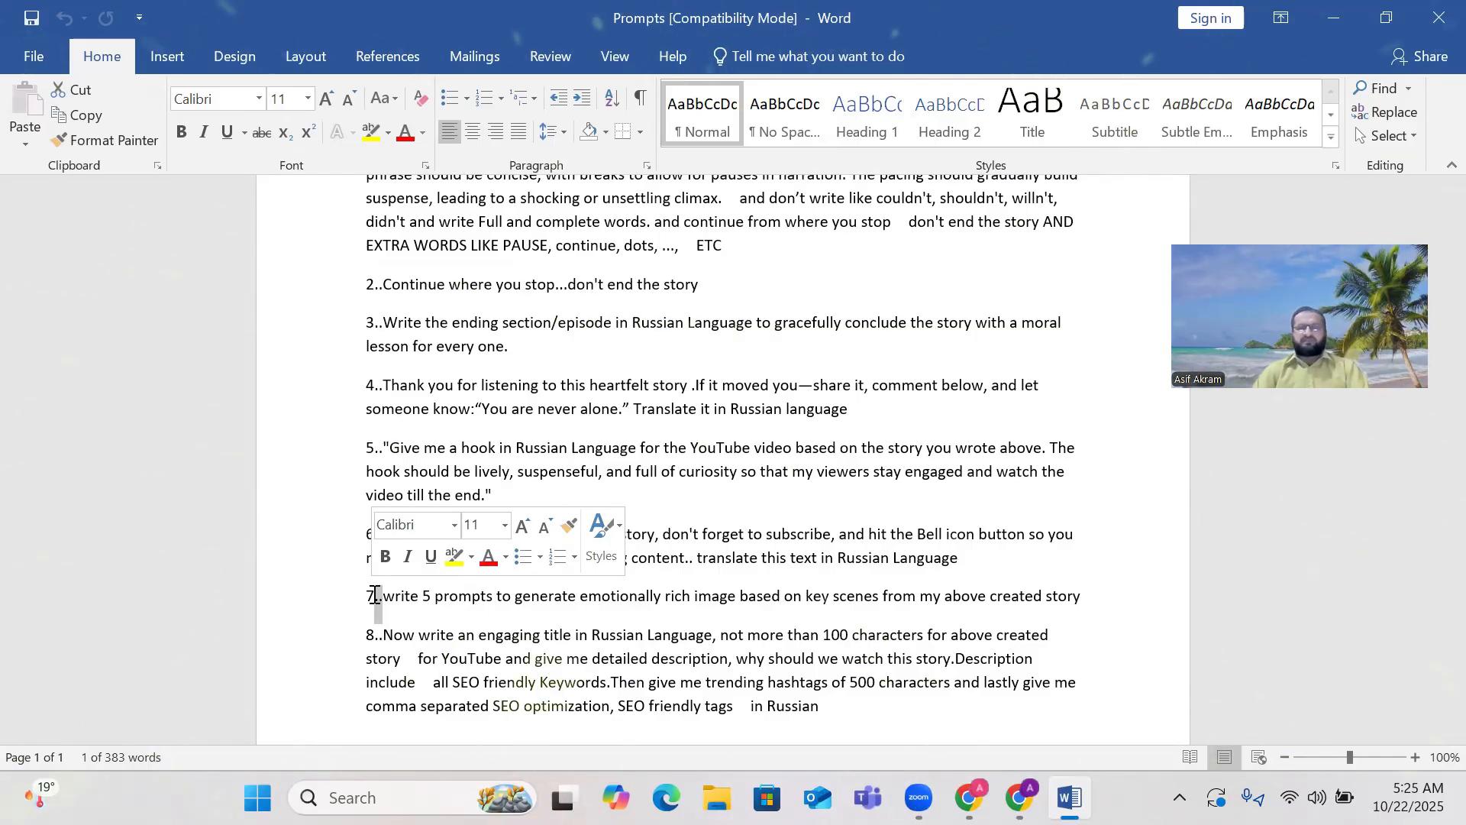
click(307, 495)
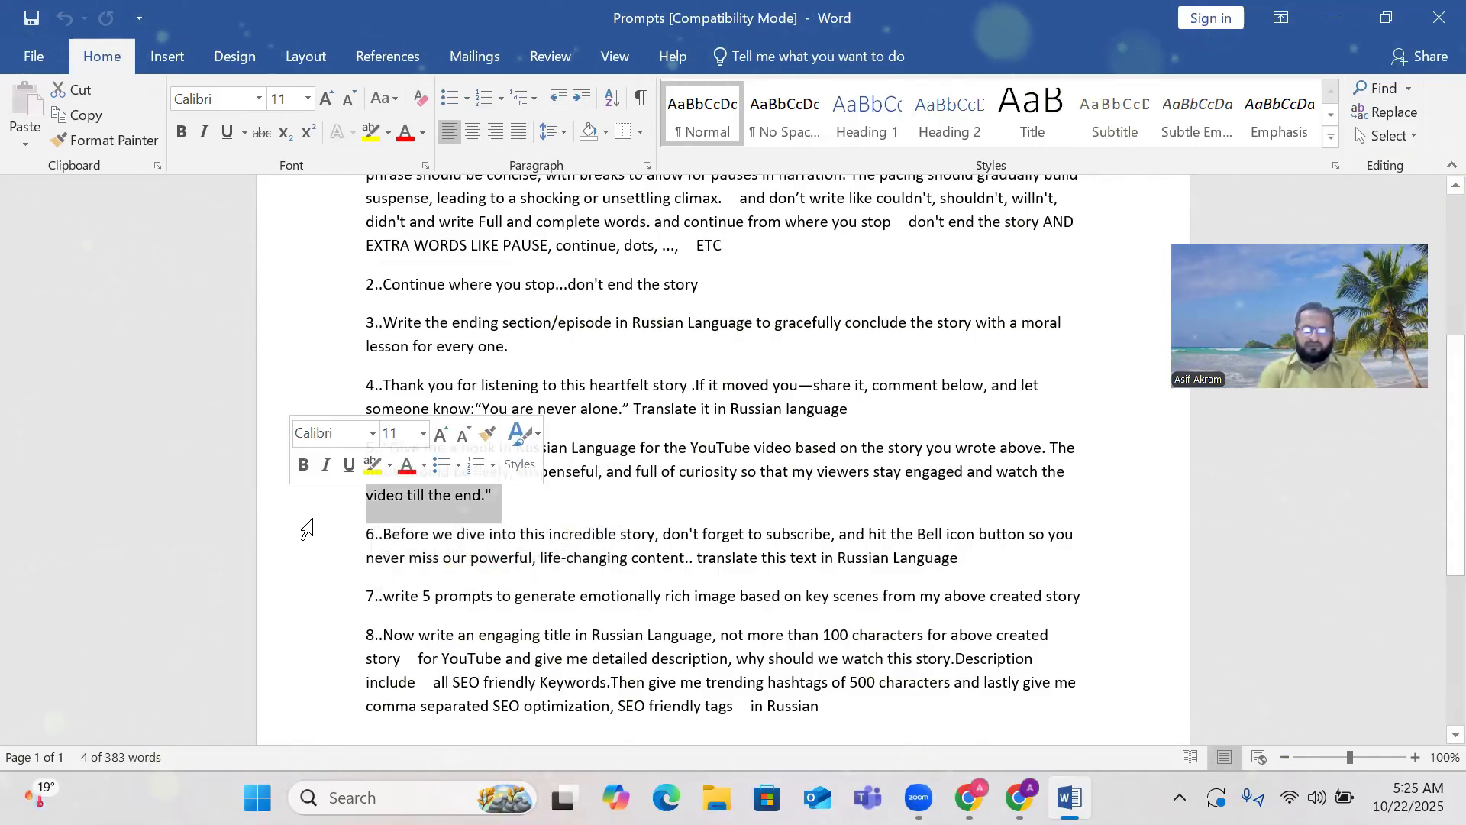
scroll(803, 482, down, 3)
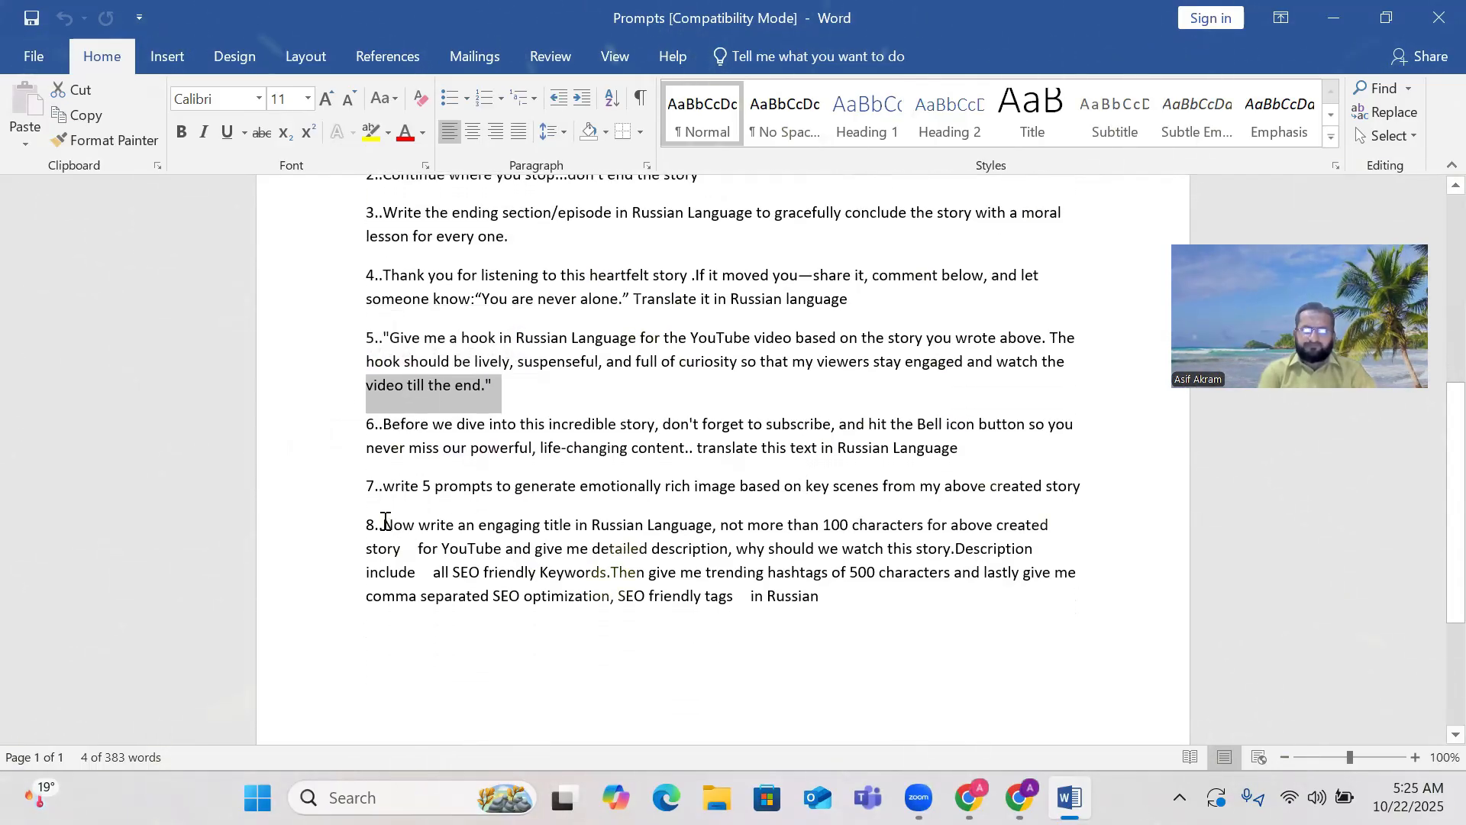
drag(383, 524, 903, 598)
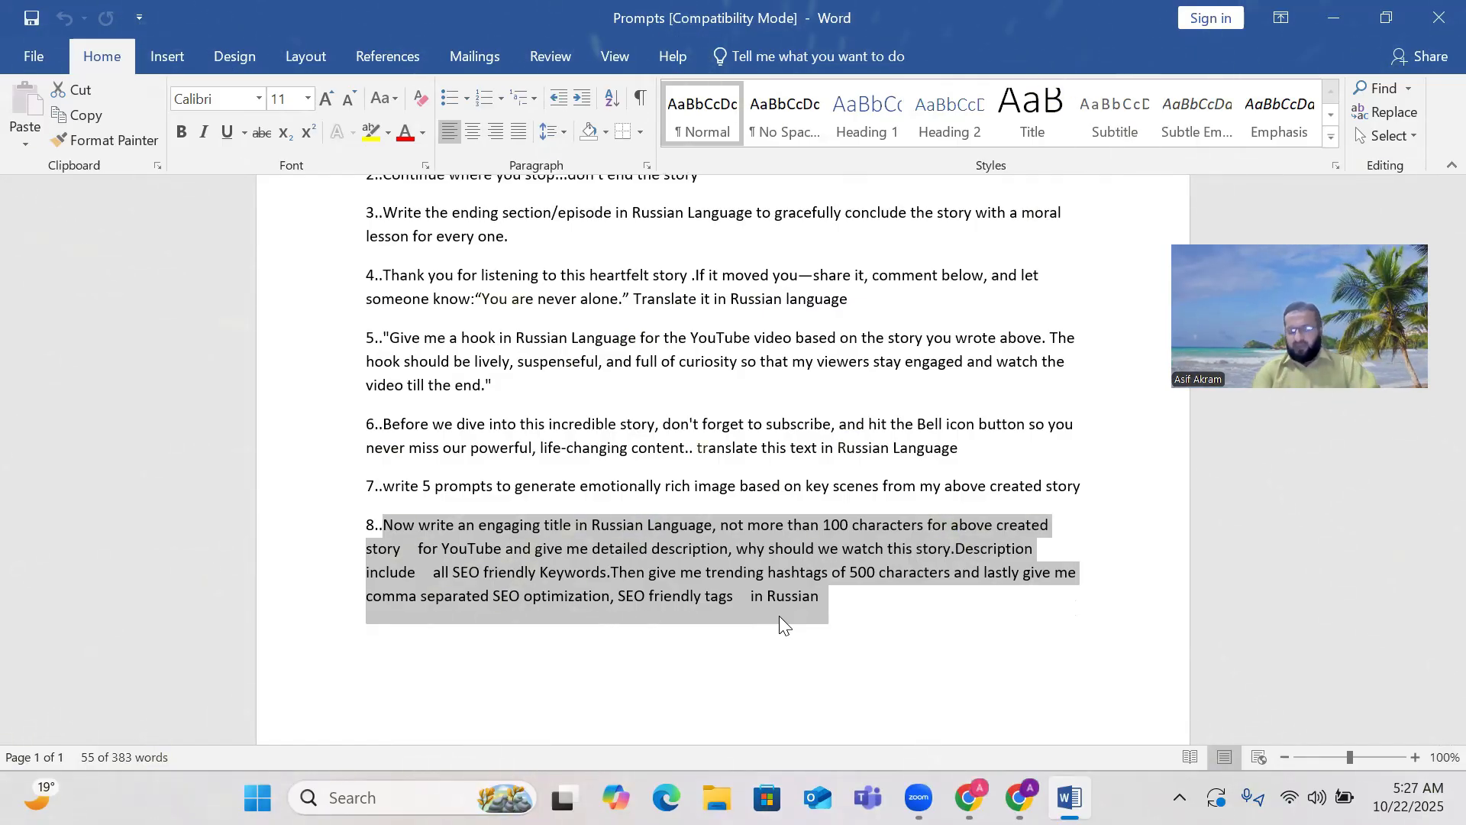
Copy prompt 8 from Word and switch to the ChatGPT conversation.
right_click(491, 565)
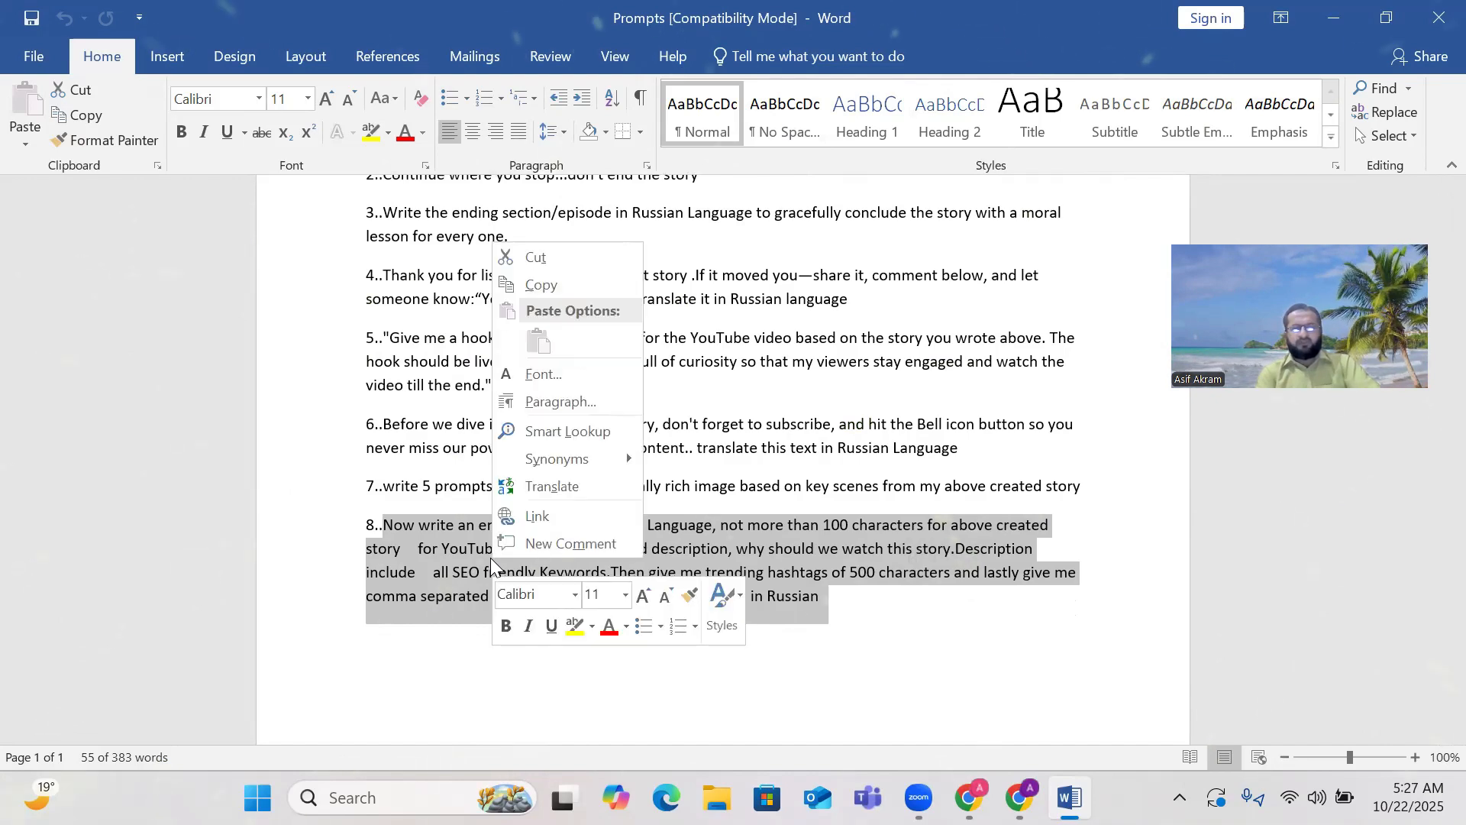
click(546, 286)
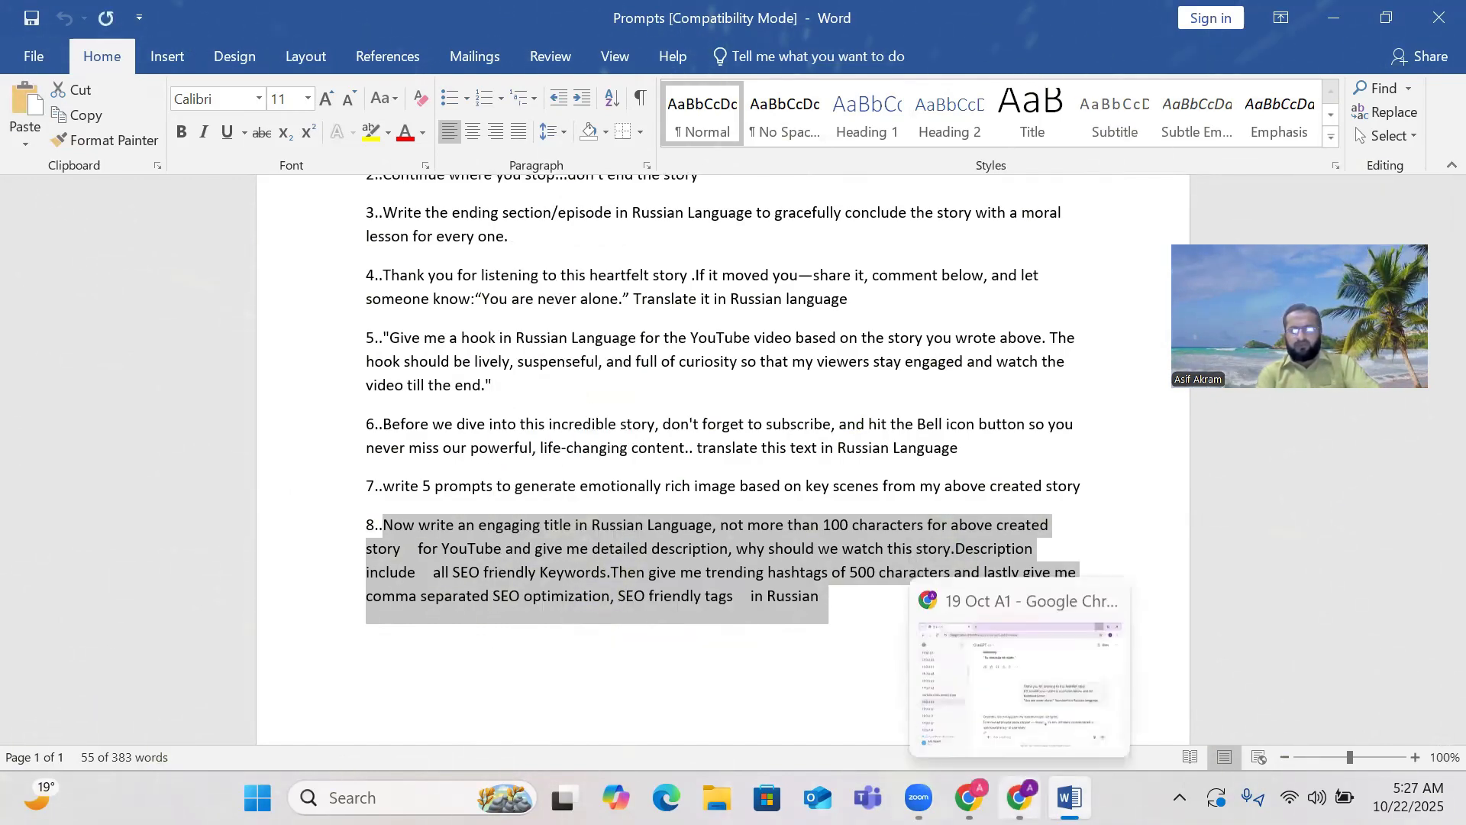
click(1019, 798)
scroll(653, 485, up, 20)
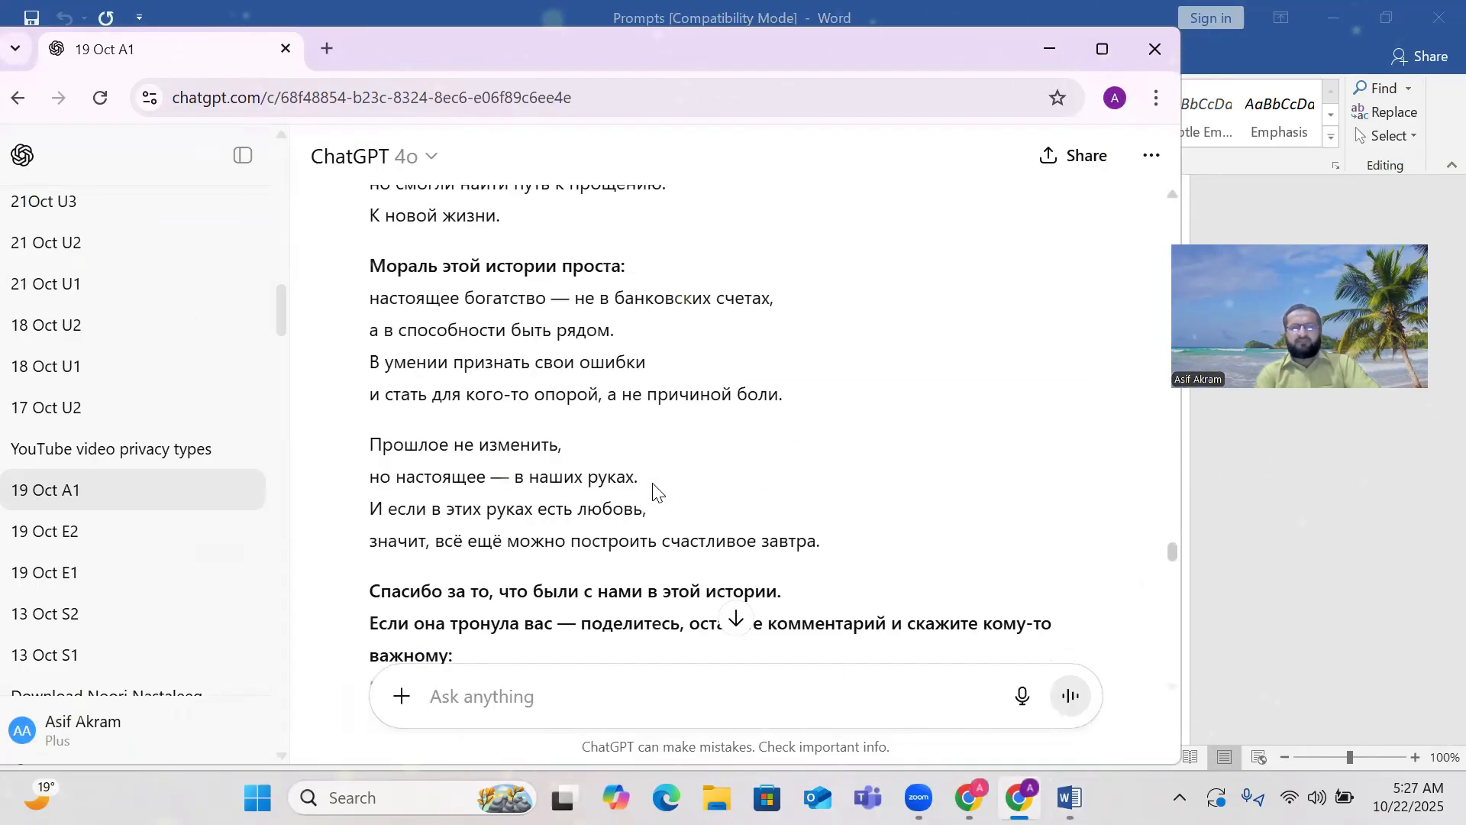
scroll(654, 485, up, 5)
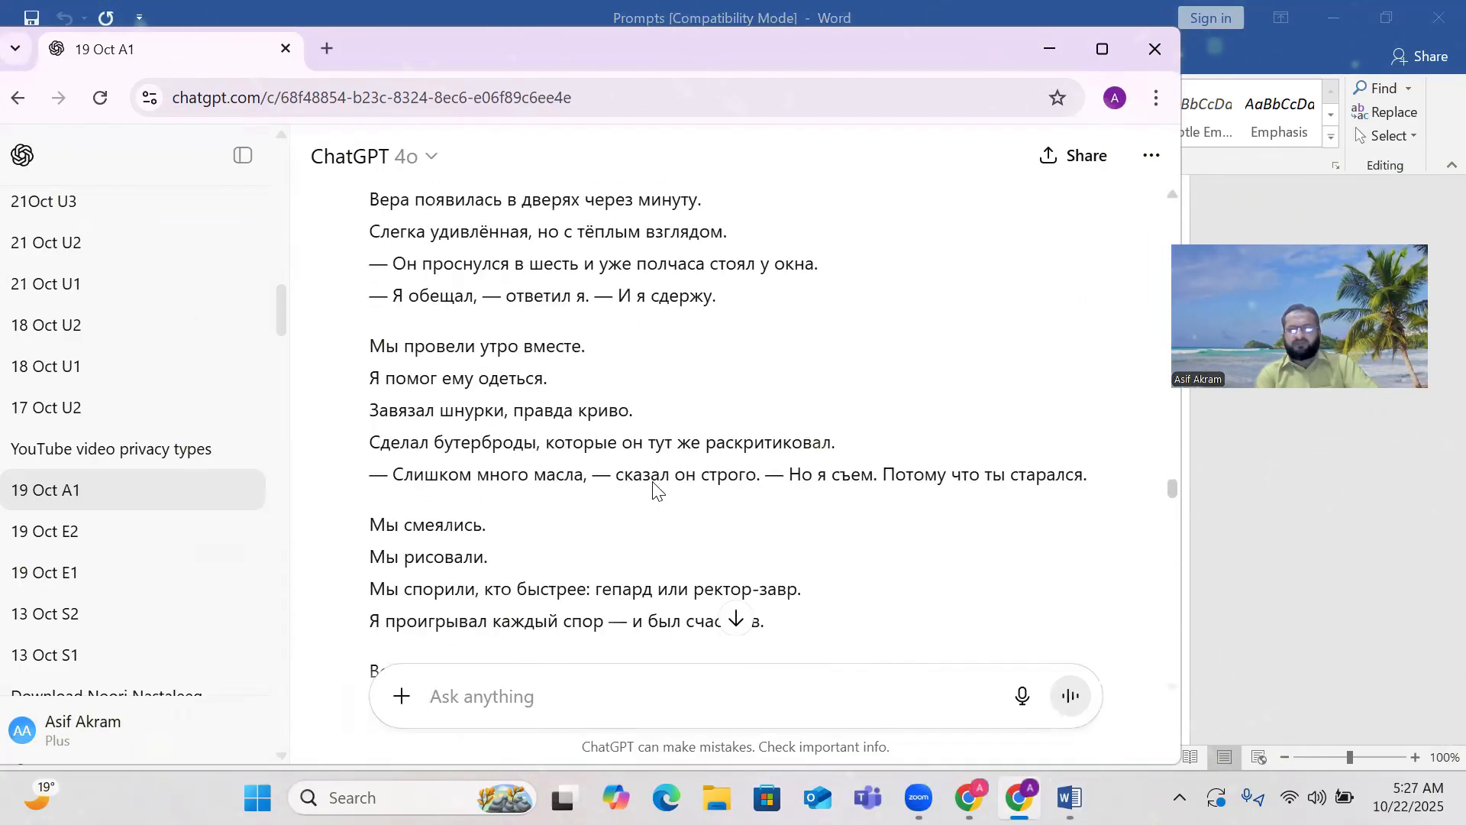
scroll(772, 445, up, 15)
scroll(772, 445, down, 20)
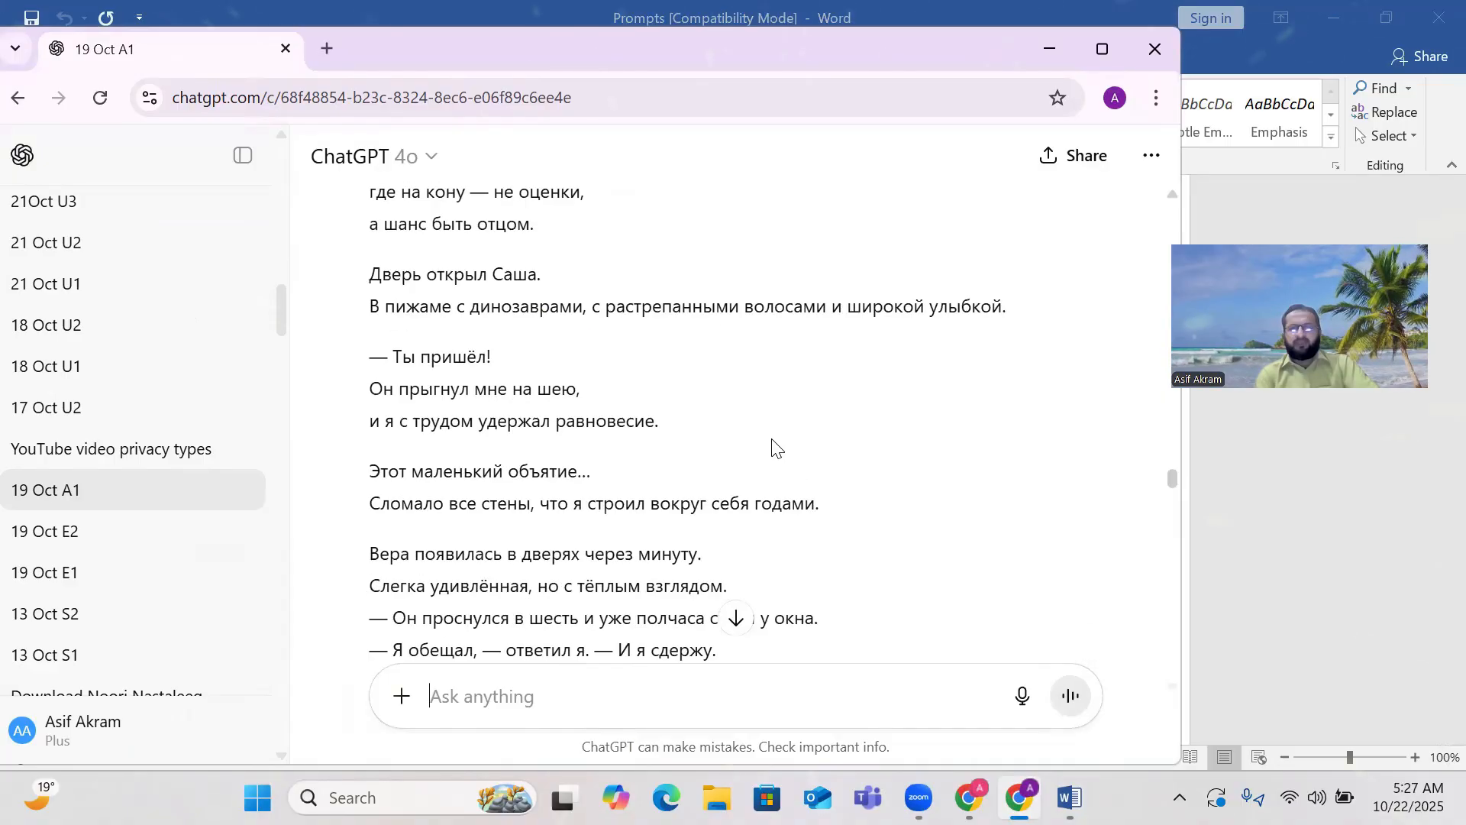
scroll(772, 445, down, 20)
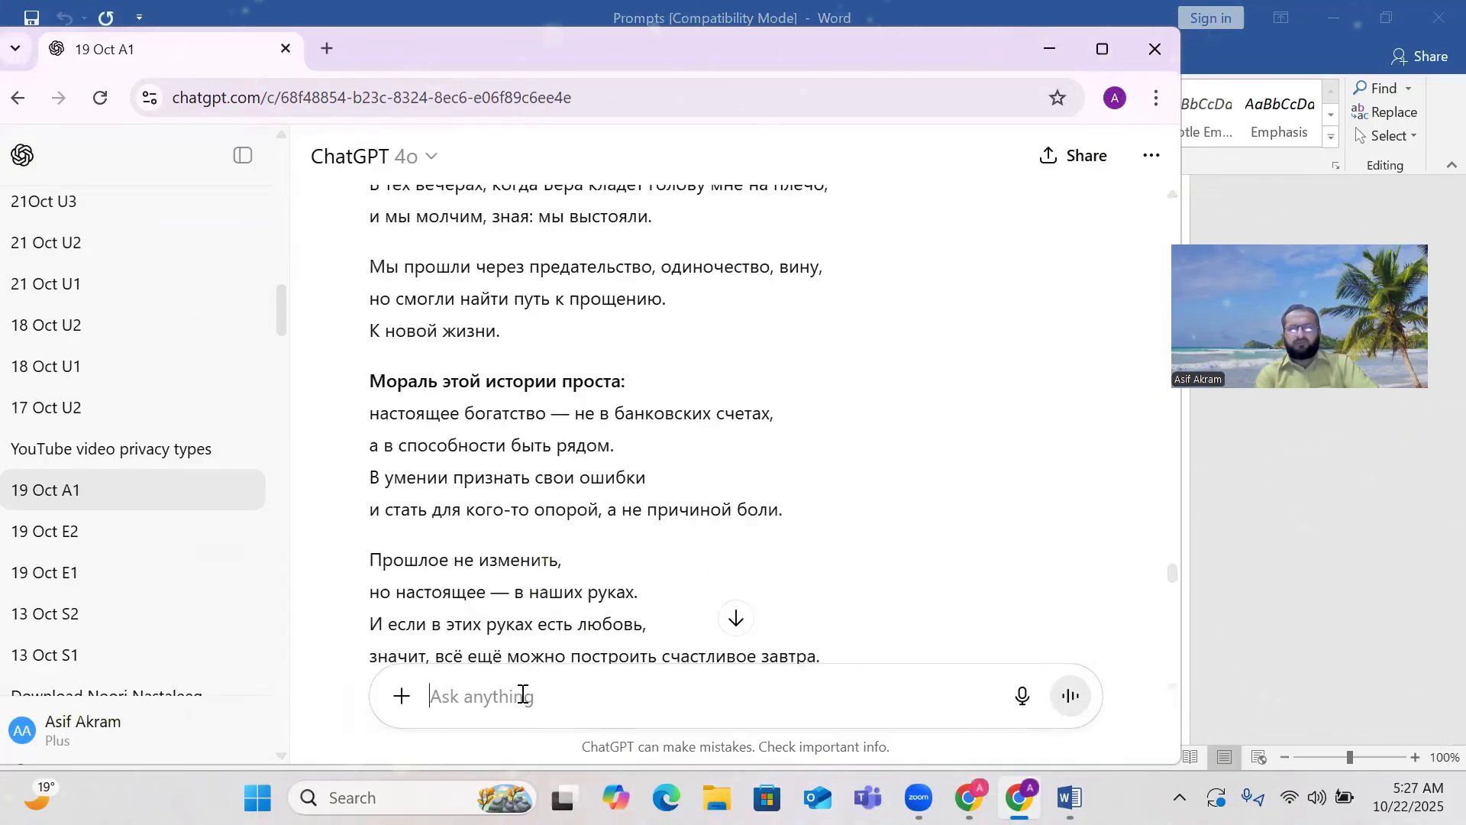
Paste prompt 8 into ChatGPT, send it, and read the reply with title, description, hashtags, and tags.
right_click(462, 701)
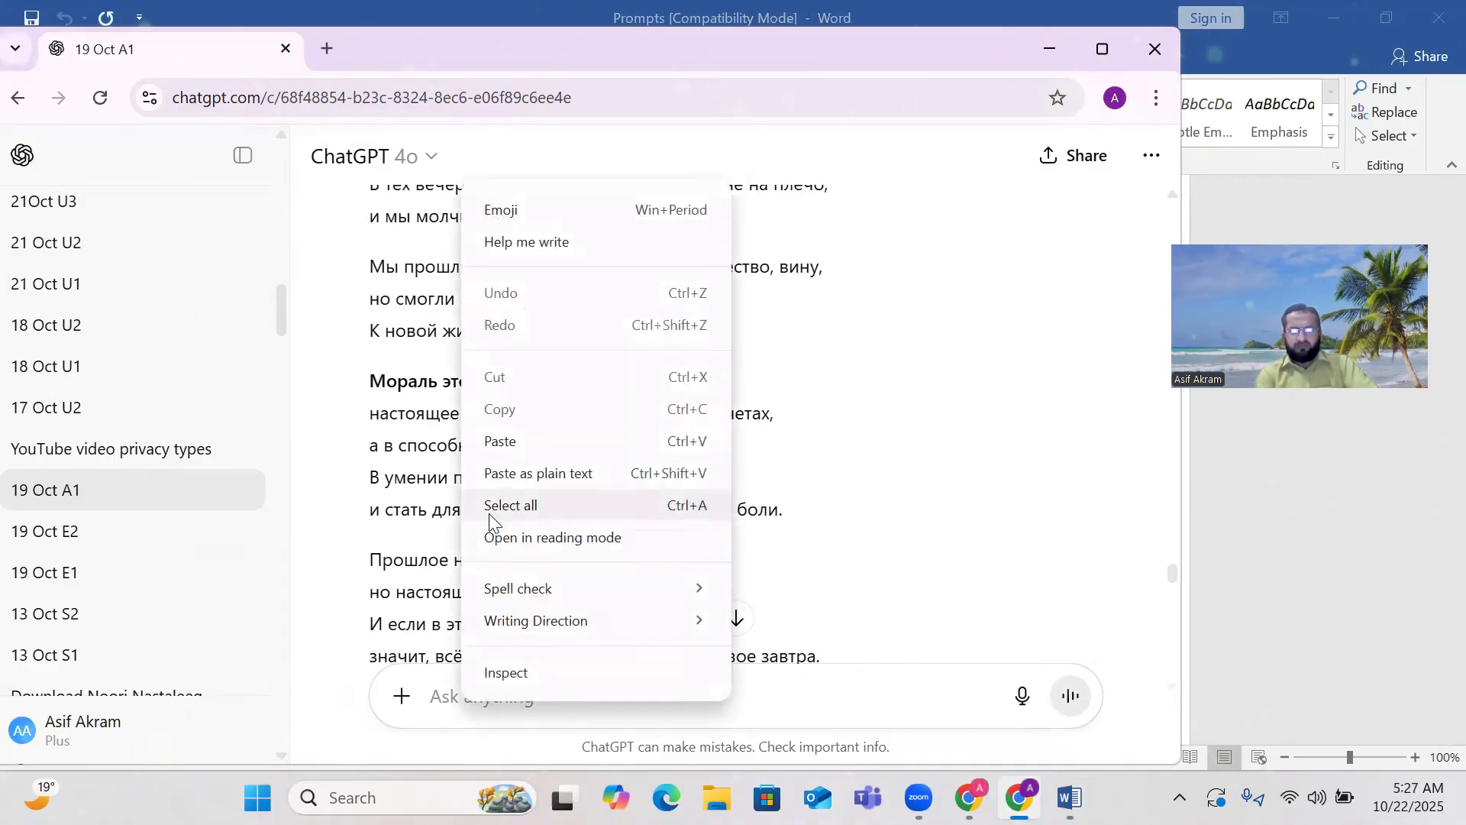
click(498, 441)
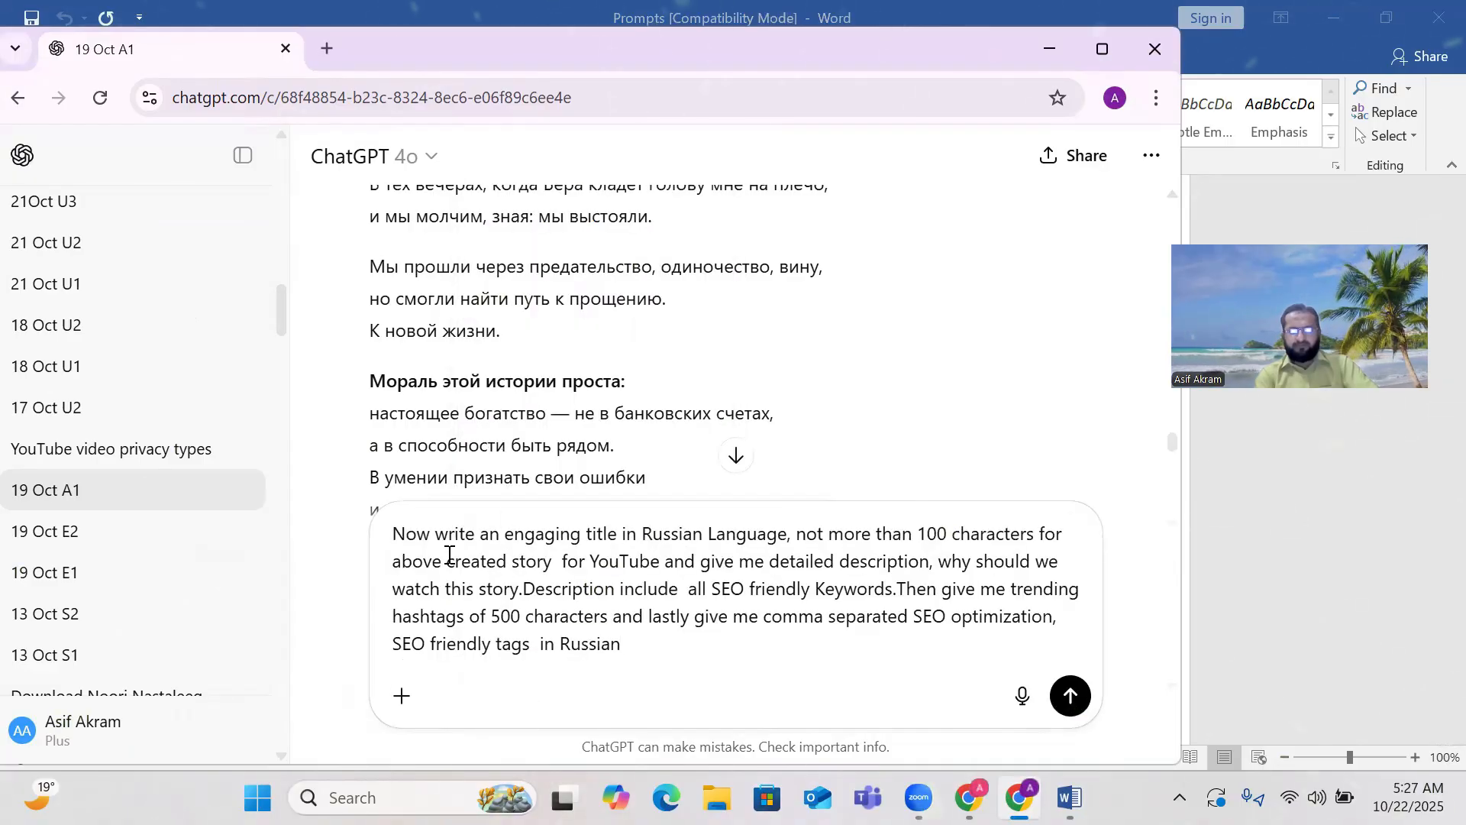
click(1066, 697)
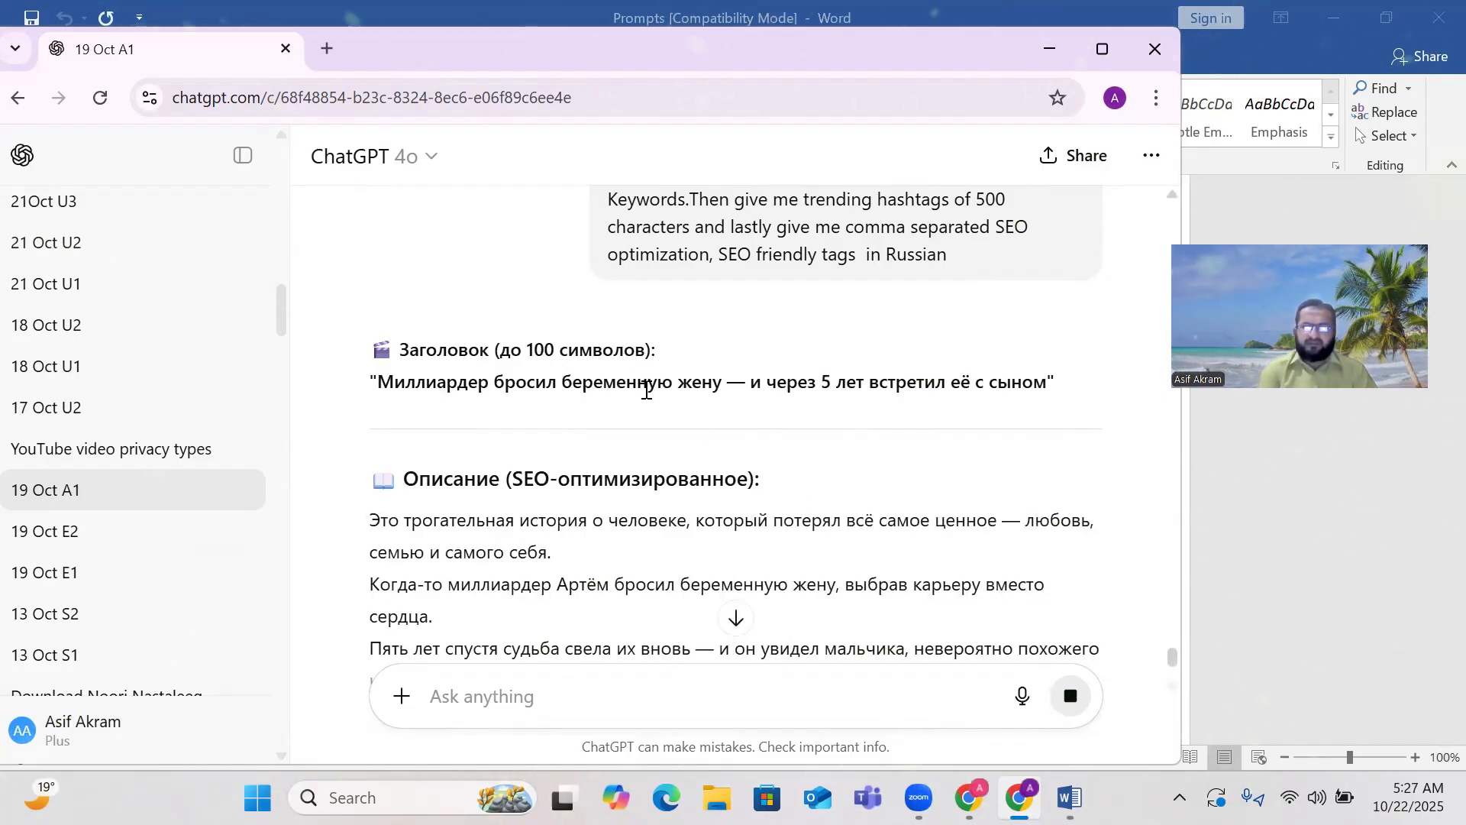
scroll(605, 482, down, 1)
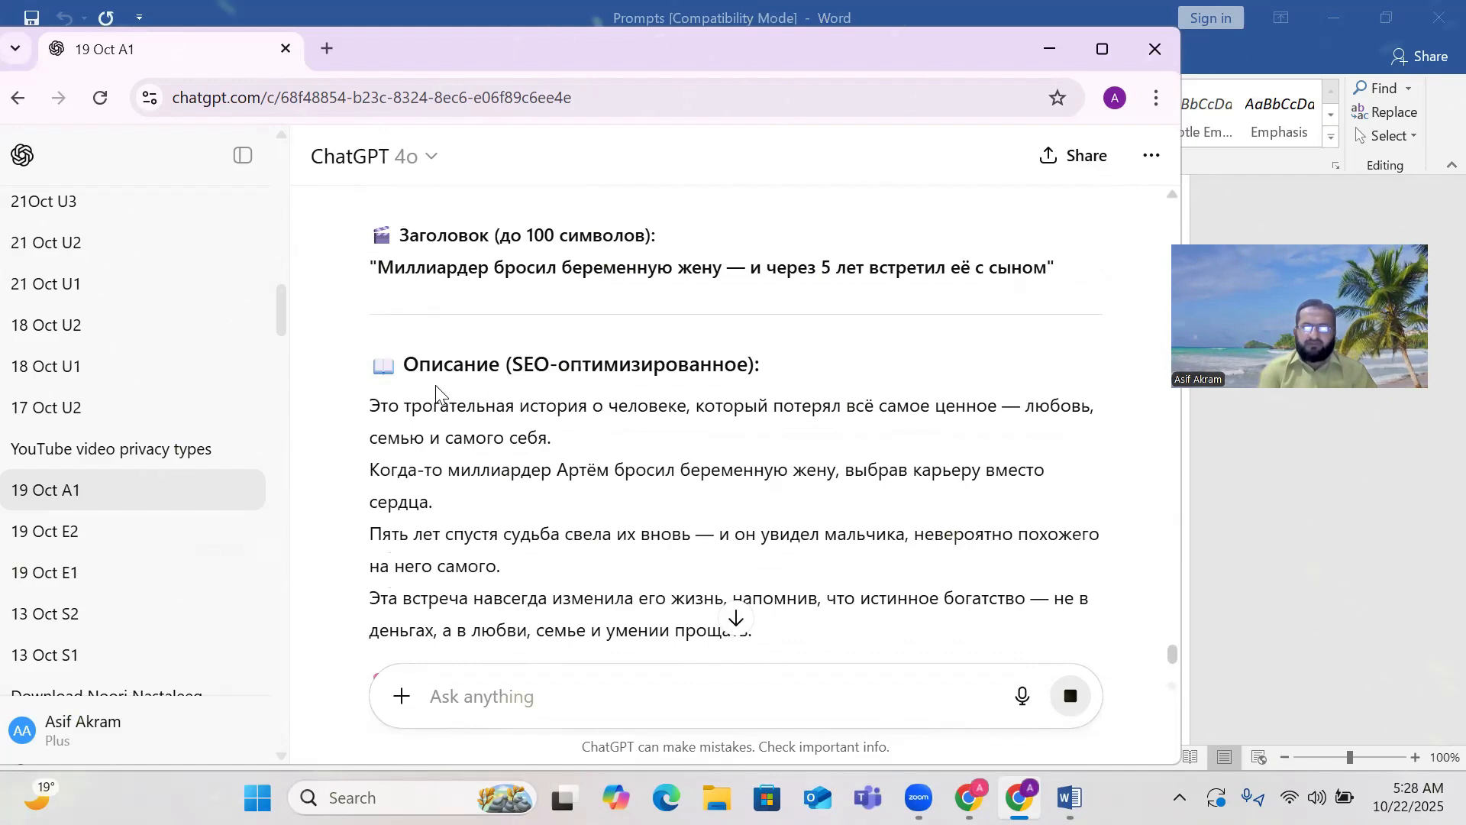
scroll(435, 393, down, 2)
scroll(516, 349, up, 1)
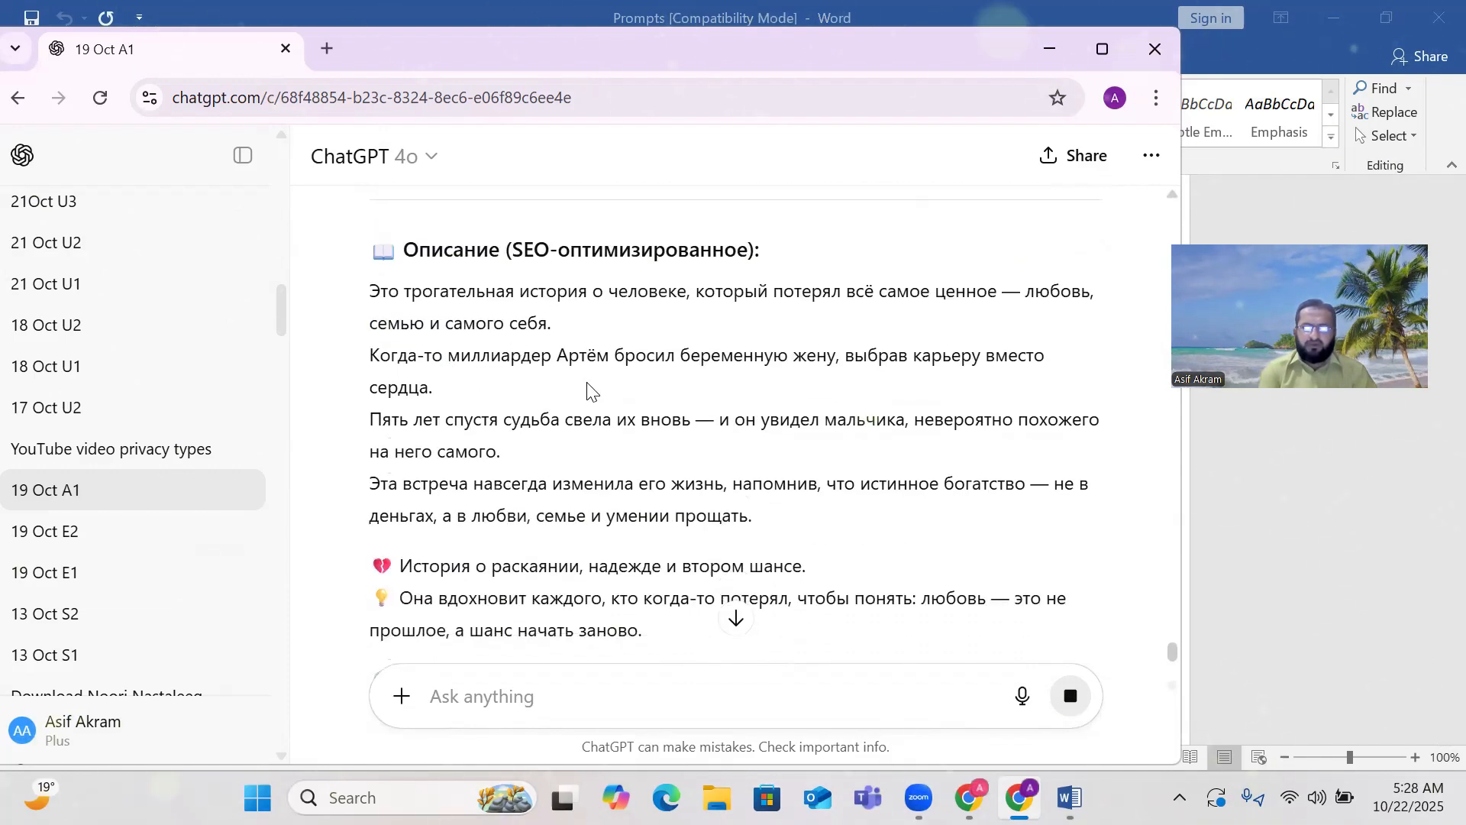
scroll(587, 392, down, 3)
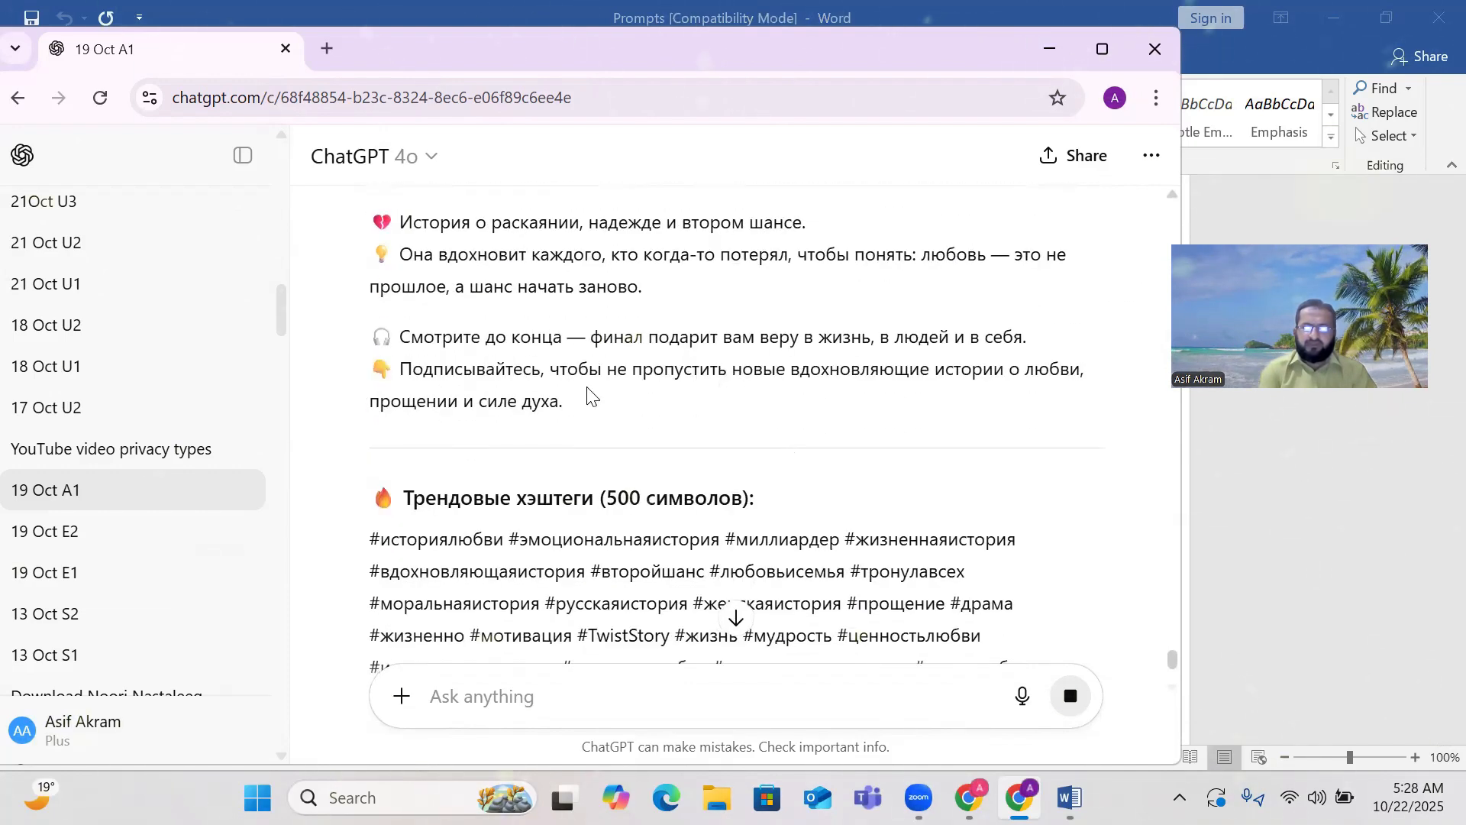
scroll(587, 393, down, 2)
scroll(587, 390, down, 1)
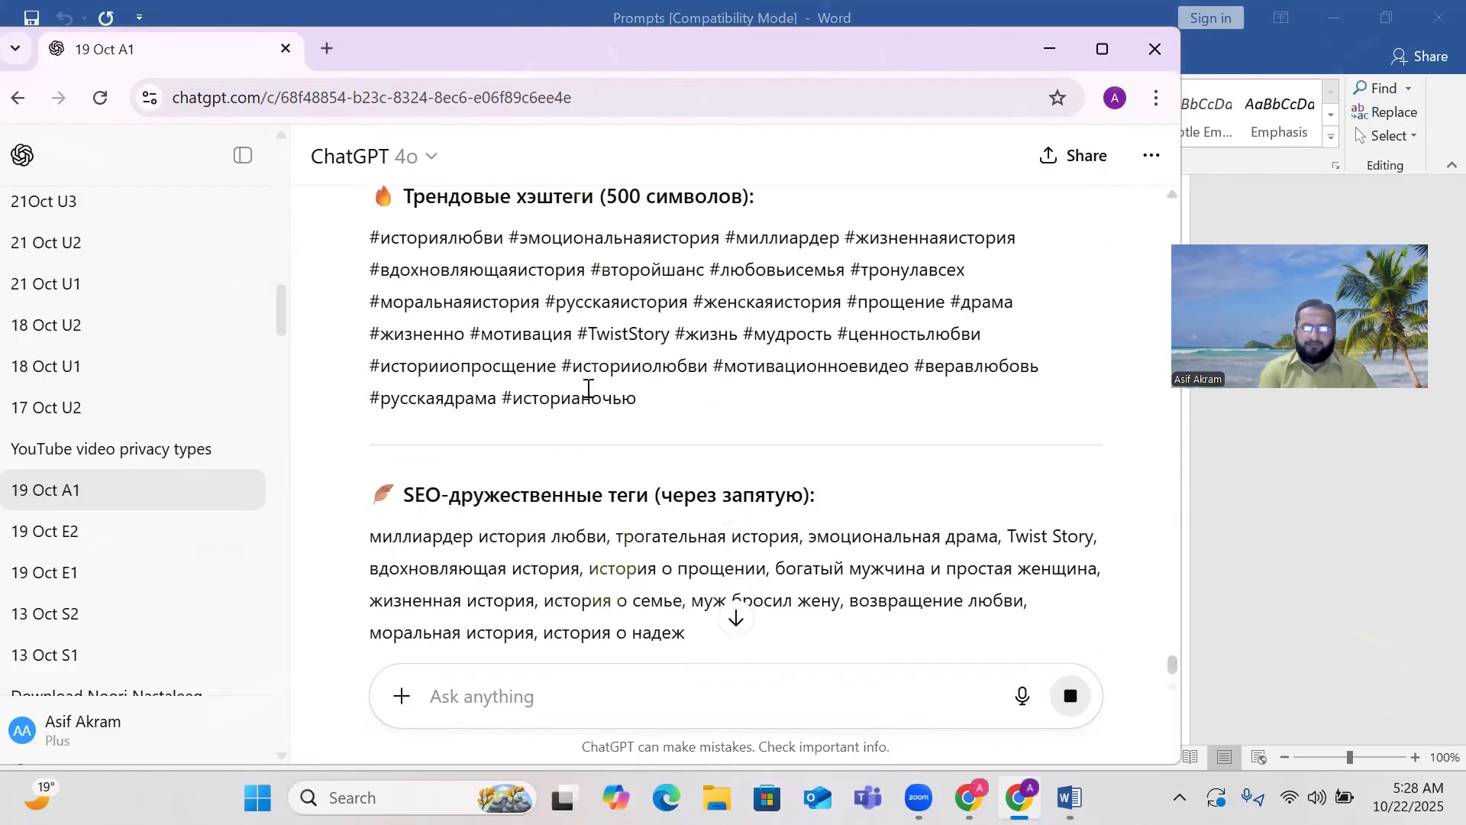
scroll(534, 569, down, 2)
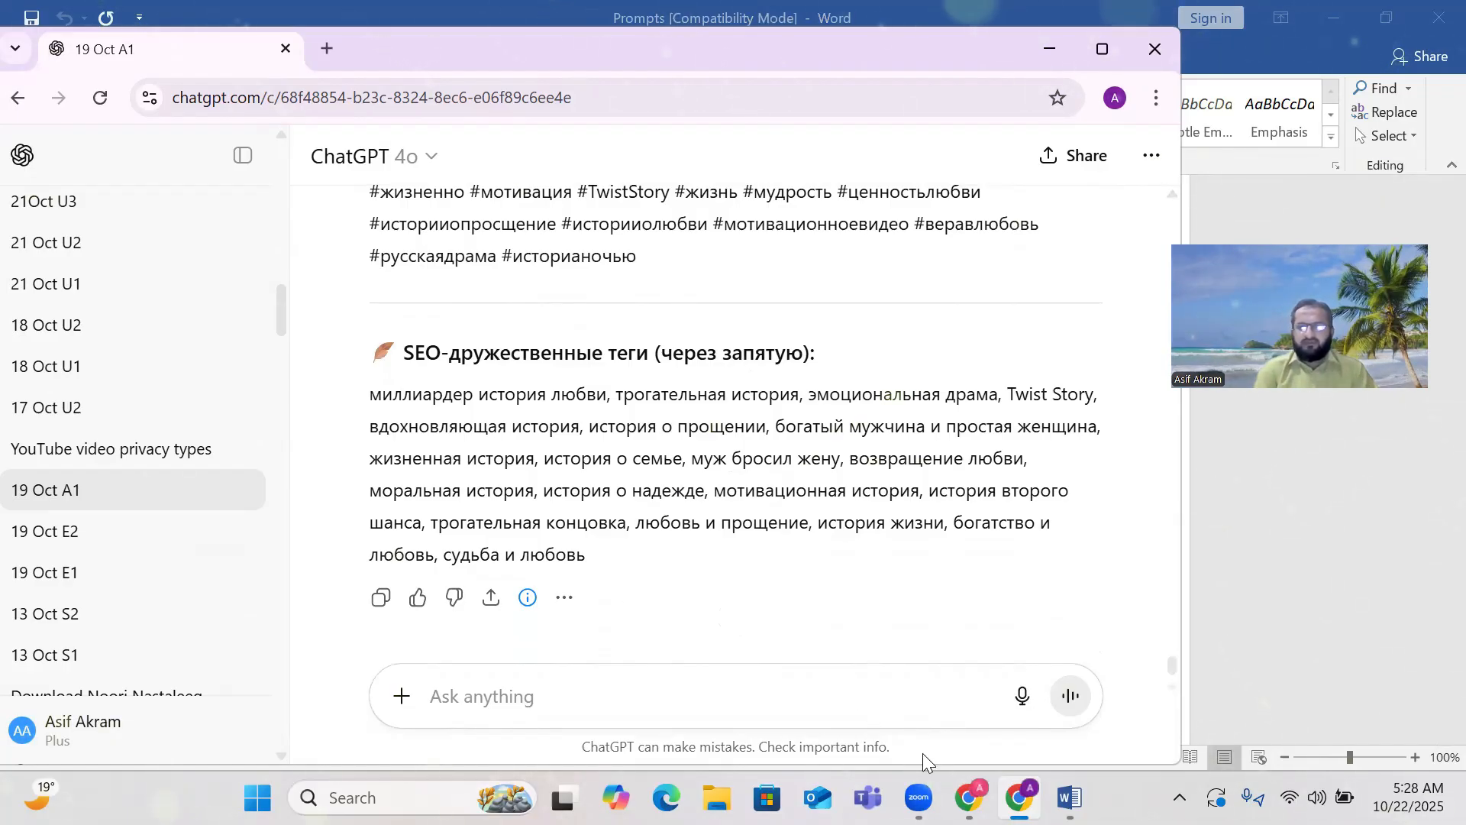
mouse_move(968, 798)
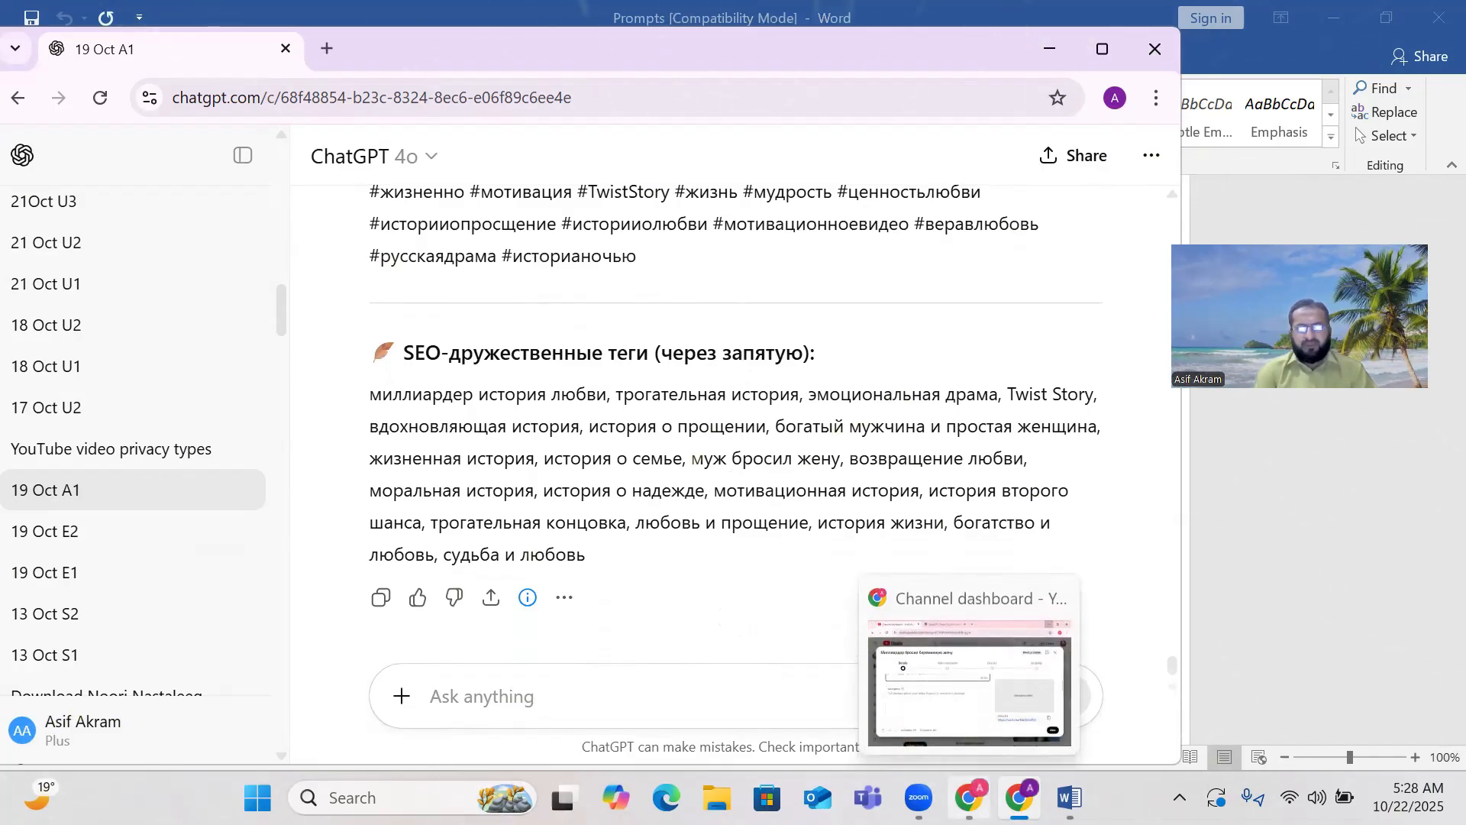
Check the upload's Details title and empty description in YouTube Studio, then return to ChatGPT.
click(970, 683)
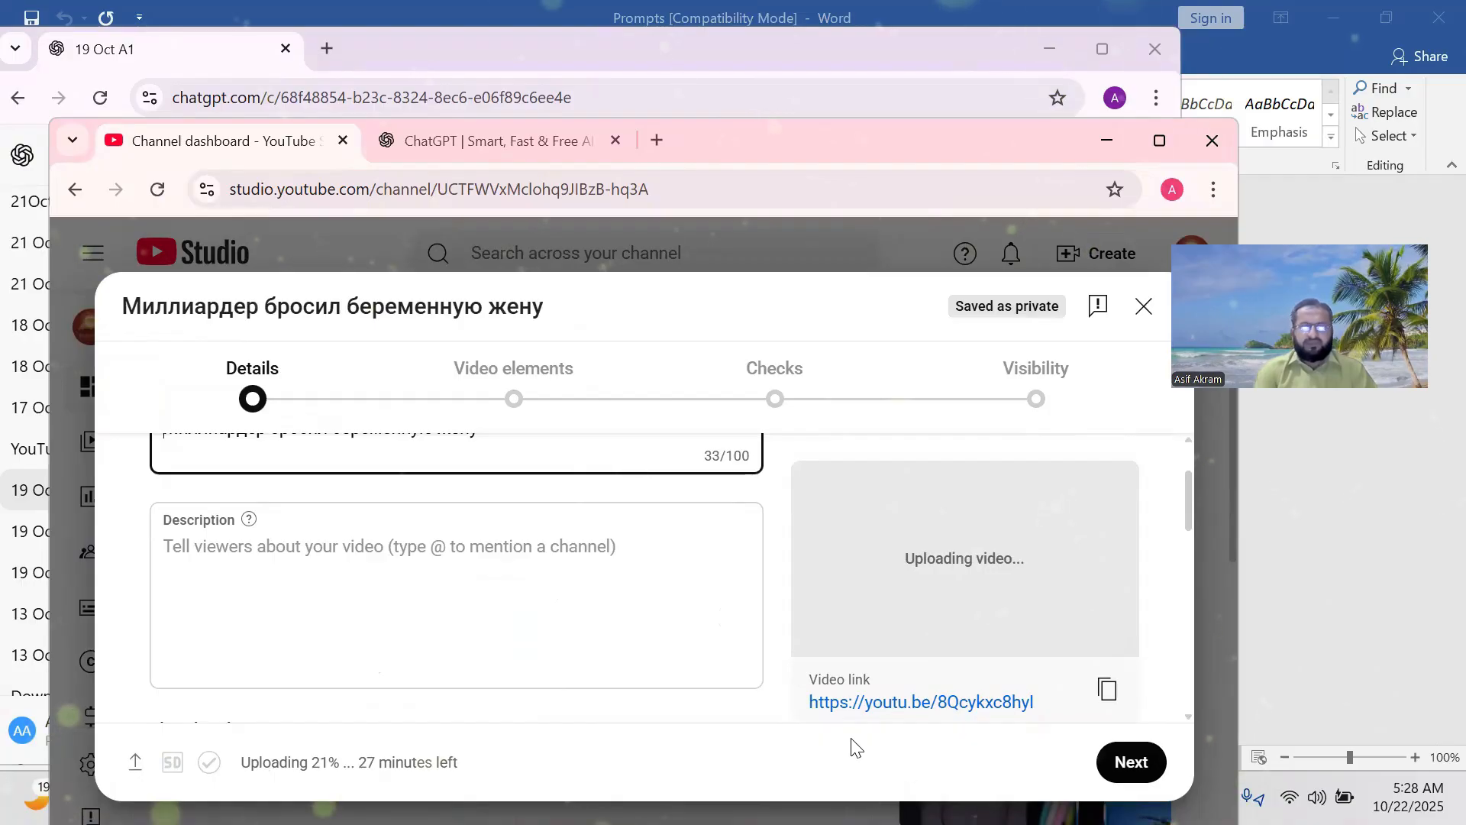
scroll(578, 625, up, 3)
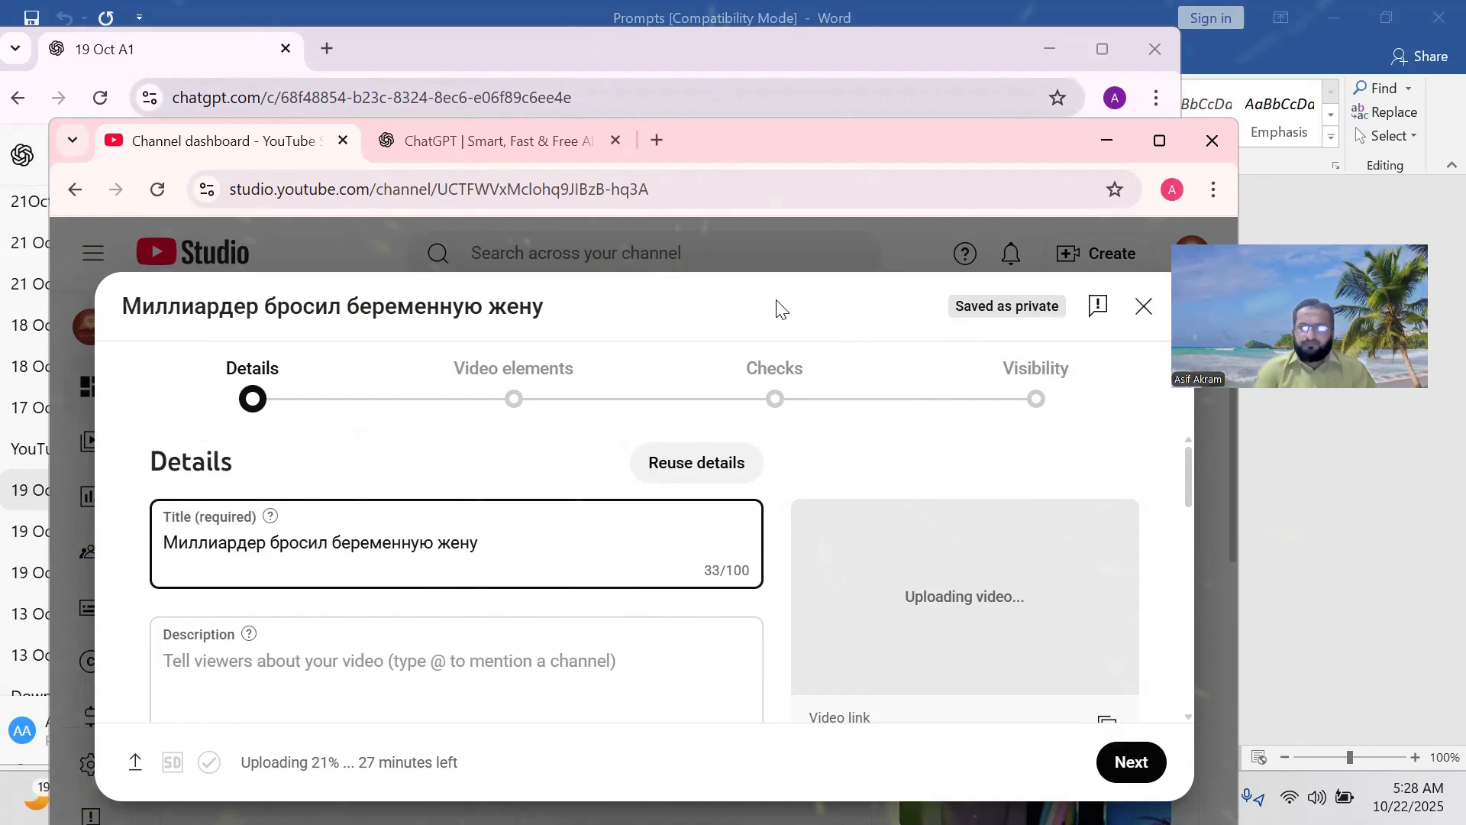
mouse_move(776, 301)
mouse_down()
mouse_move(786, 175)
mouse_move(760, 319)
mouse_up()
click(763, 333)
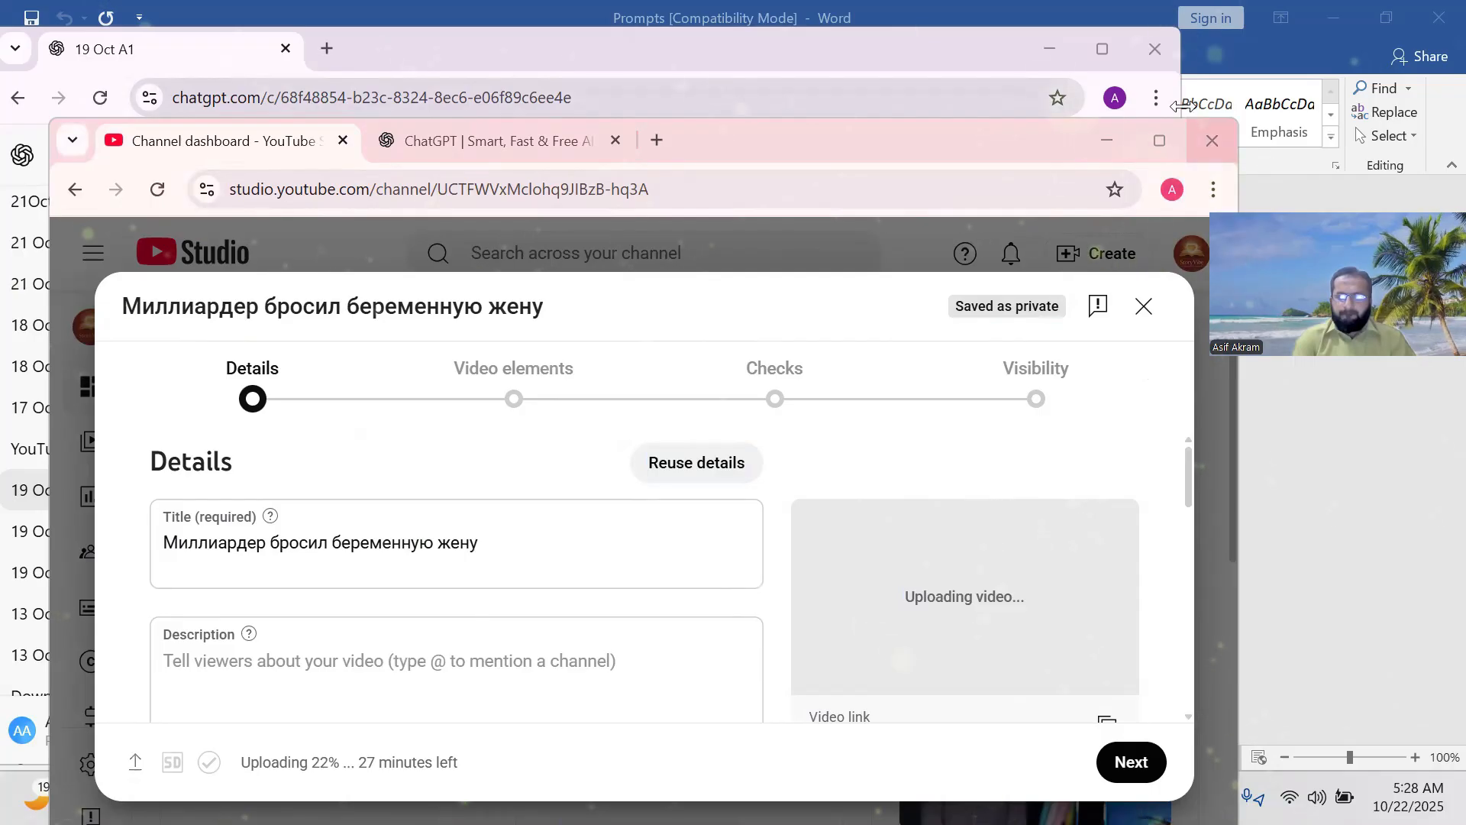
mouse_move(1157, 143)
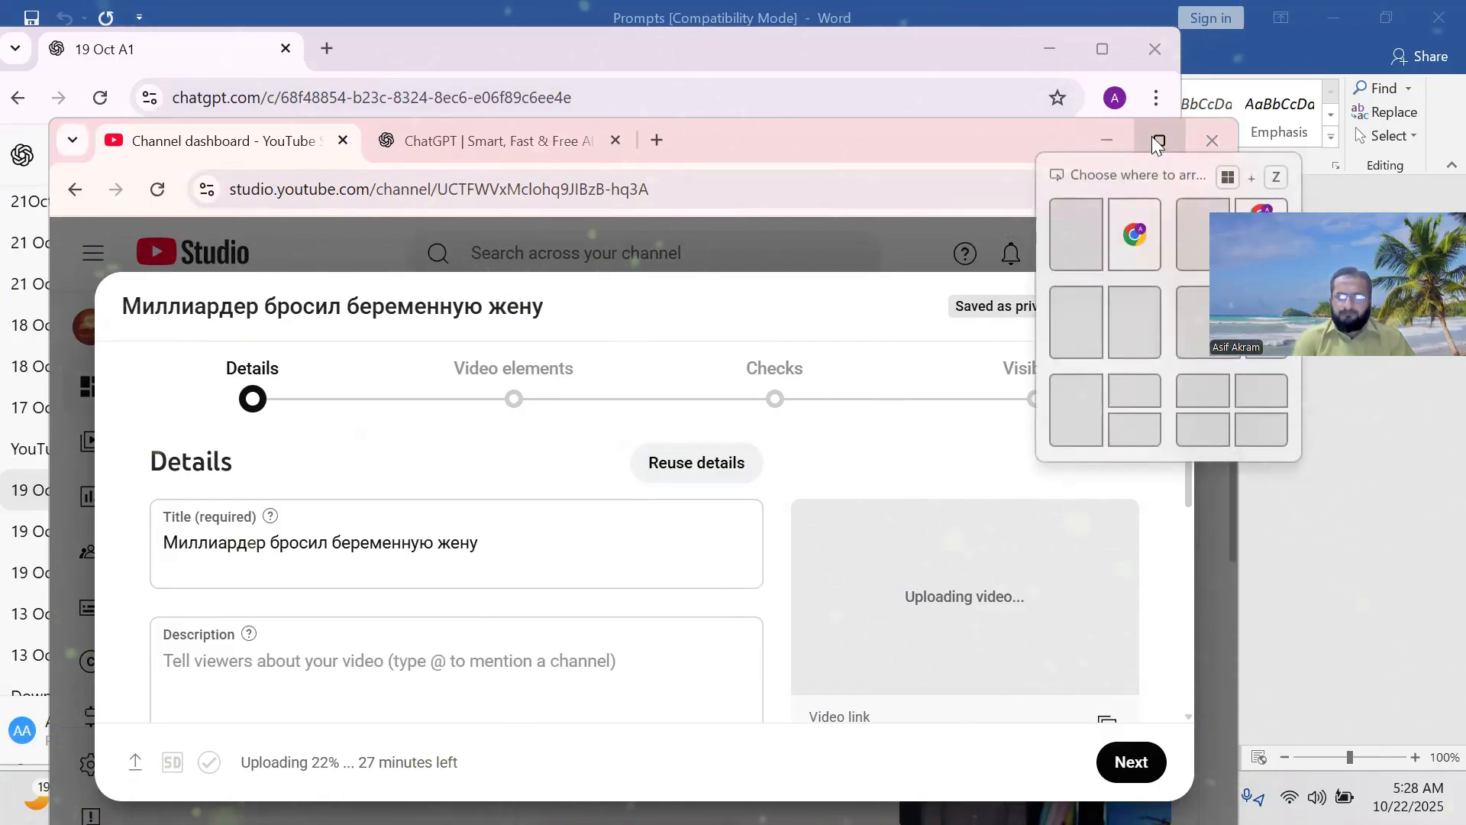
click(948, 43)
Copy the Russian title 'Миллиардер бросил беременную жену — и через 5 лет встретил её с сыном' from ChatGPT.
scroll(659, 332, up, 8)
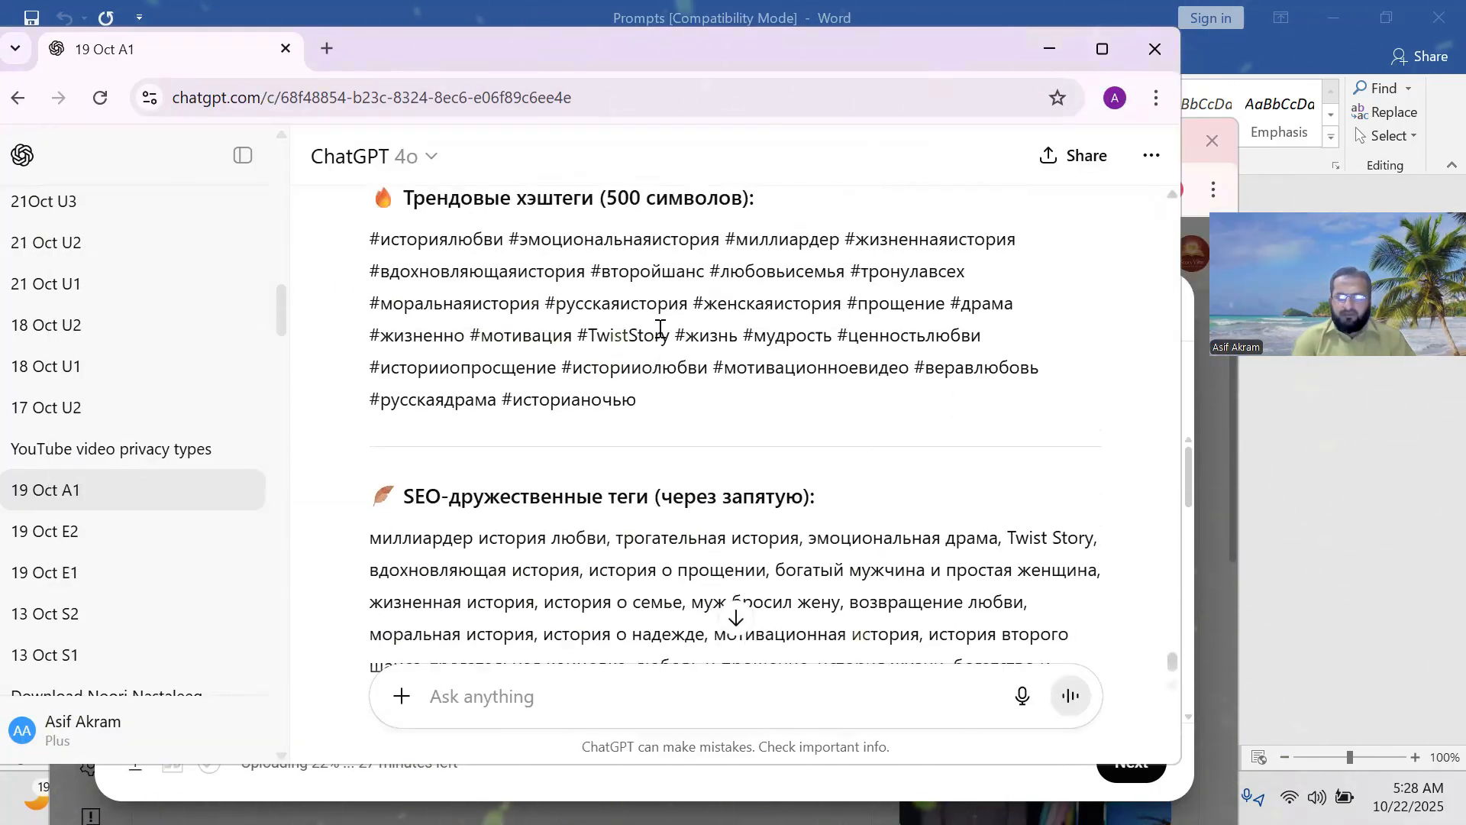
scroll(659, 330, up, 4)
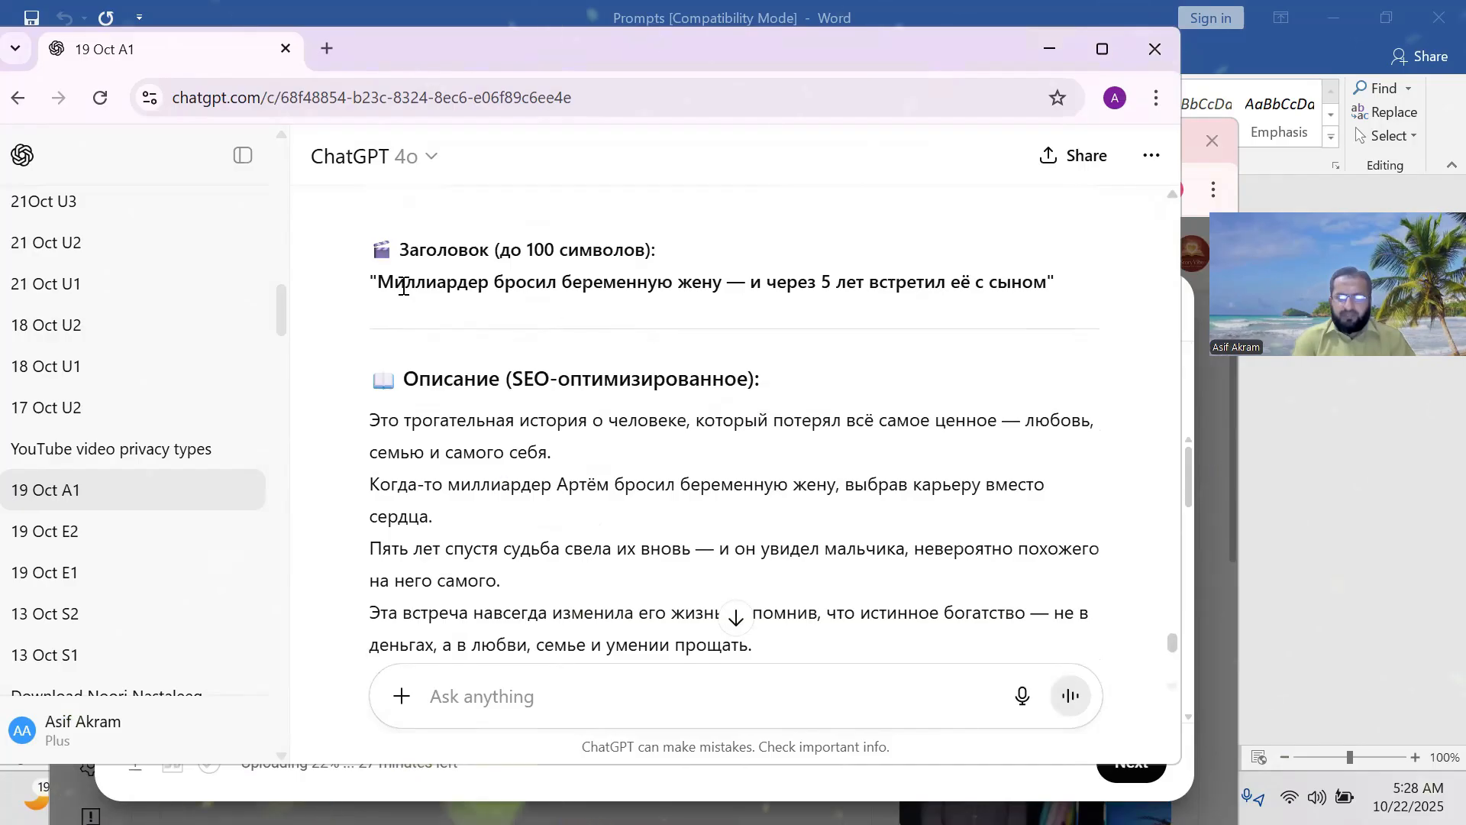
scroll(403, 286, up, 3)
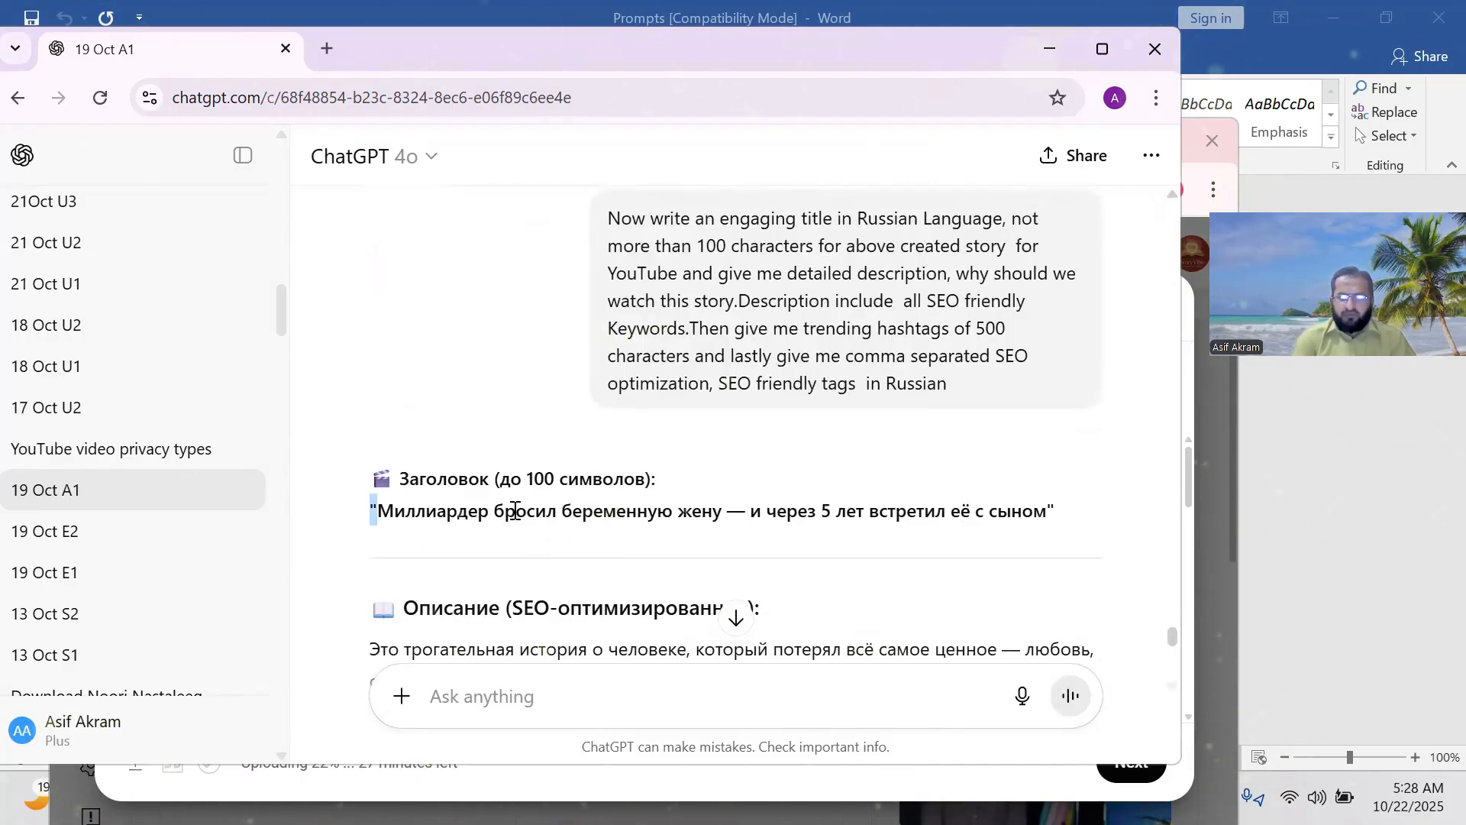
drag(515, 511, 1073, 520)
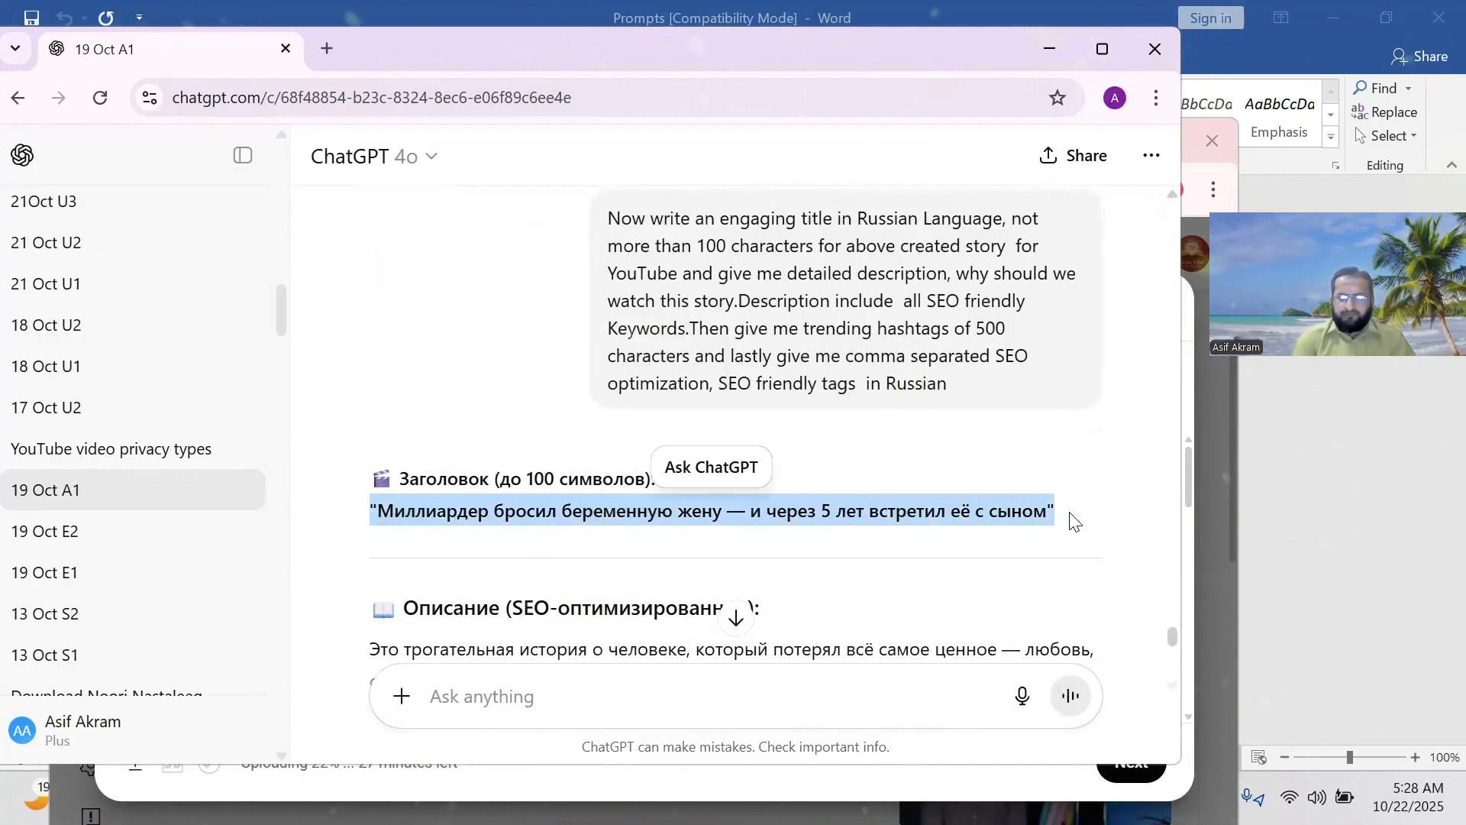
right_click(1031, 511)
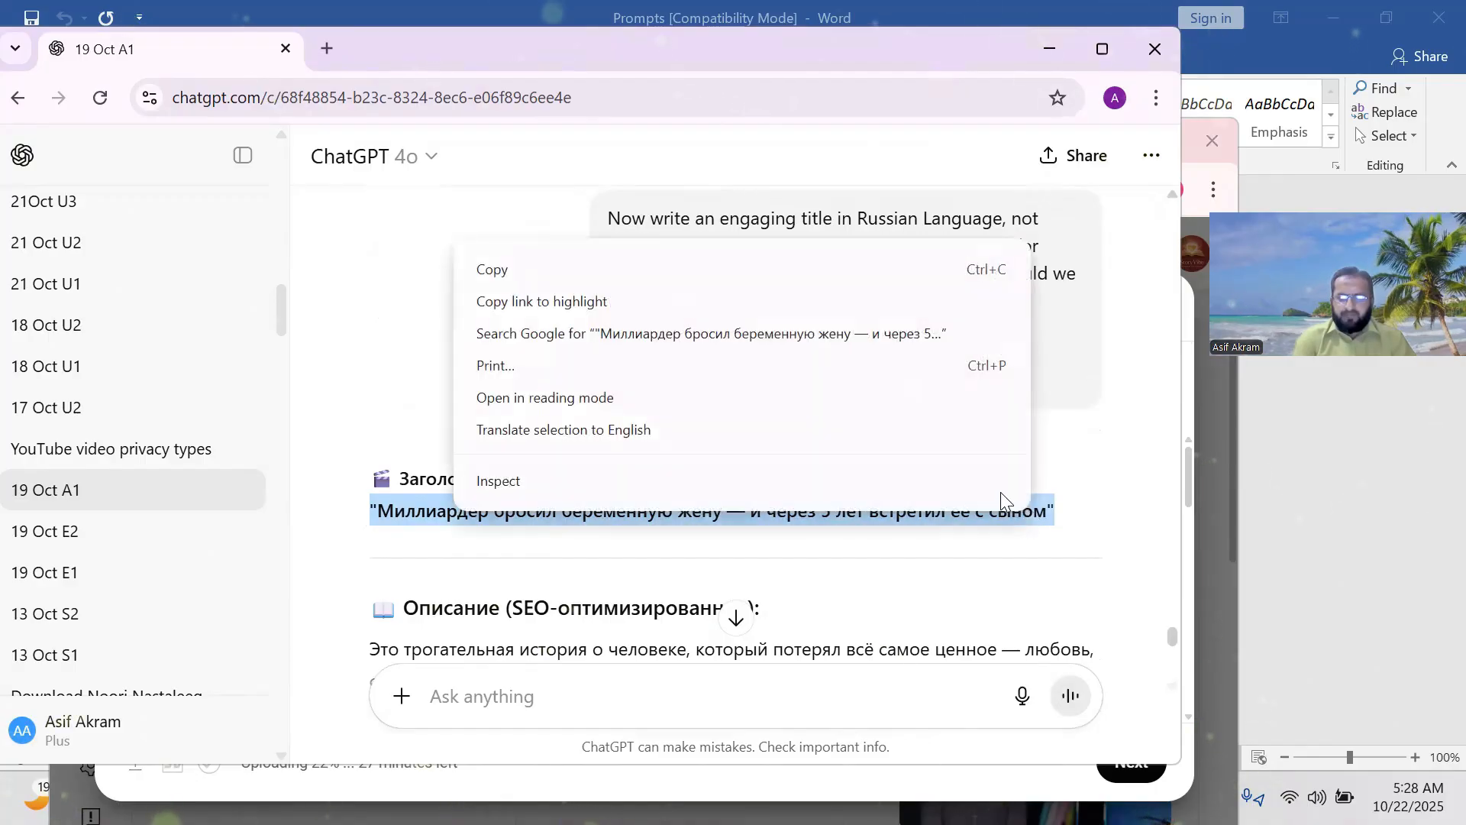
click(493, 272)
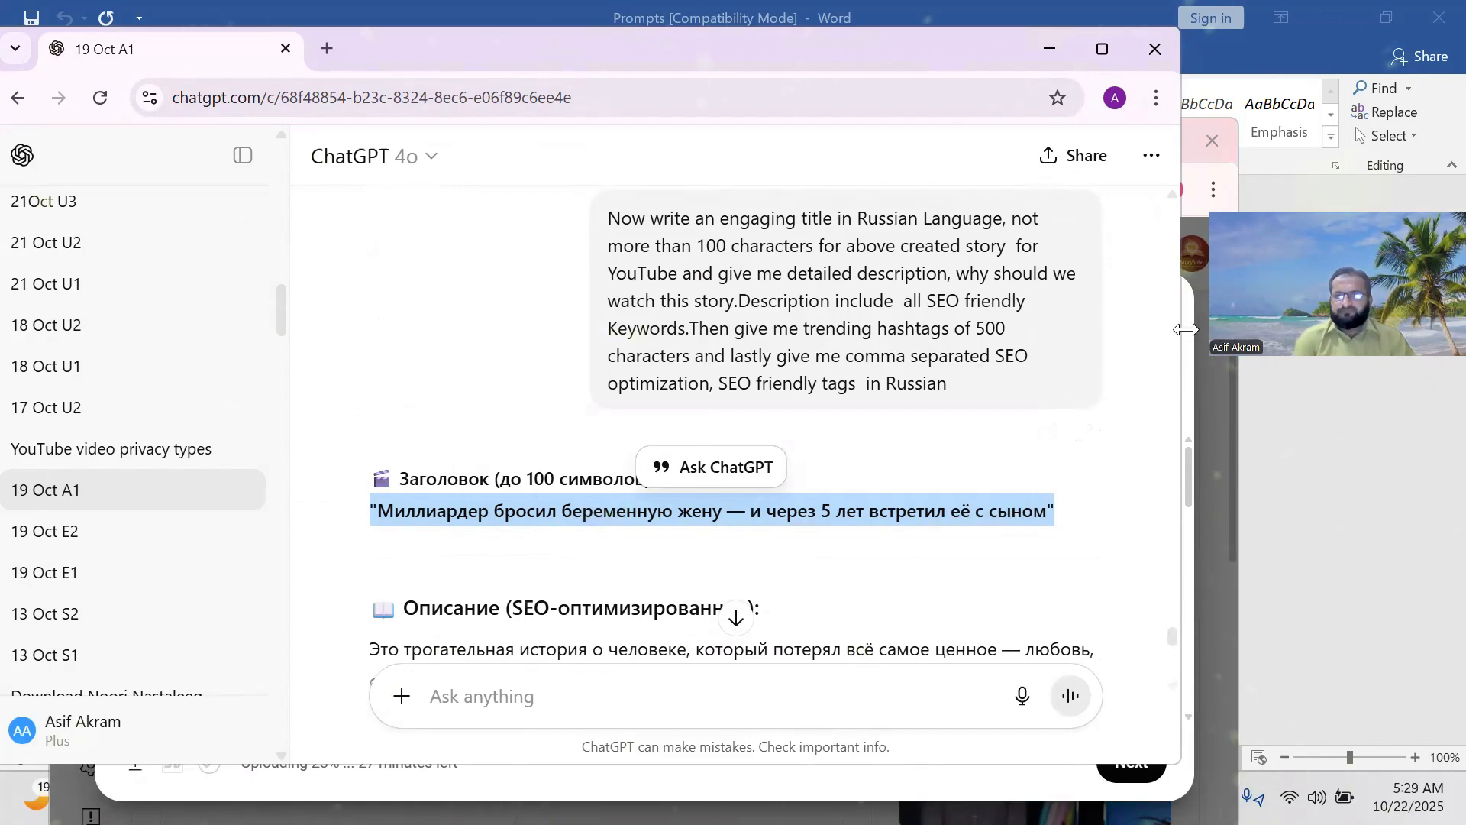
Replace the existing video title with the pasted Russian title (71/100 characters).
click(1051, 48)
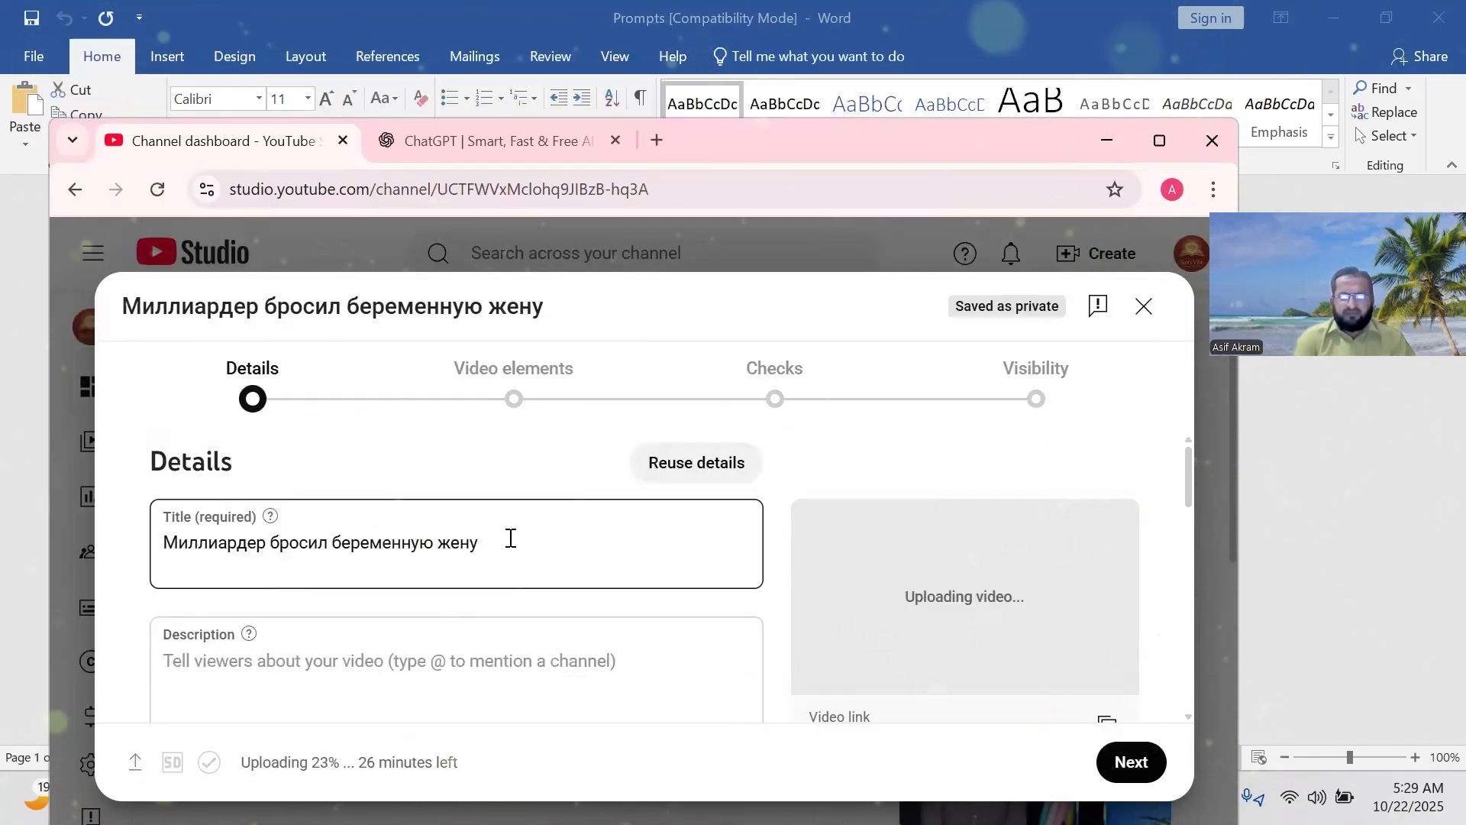
drag(497, 540, 157, 544)
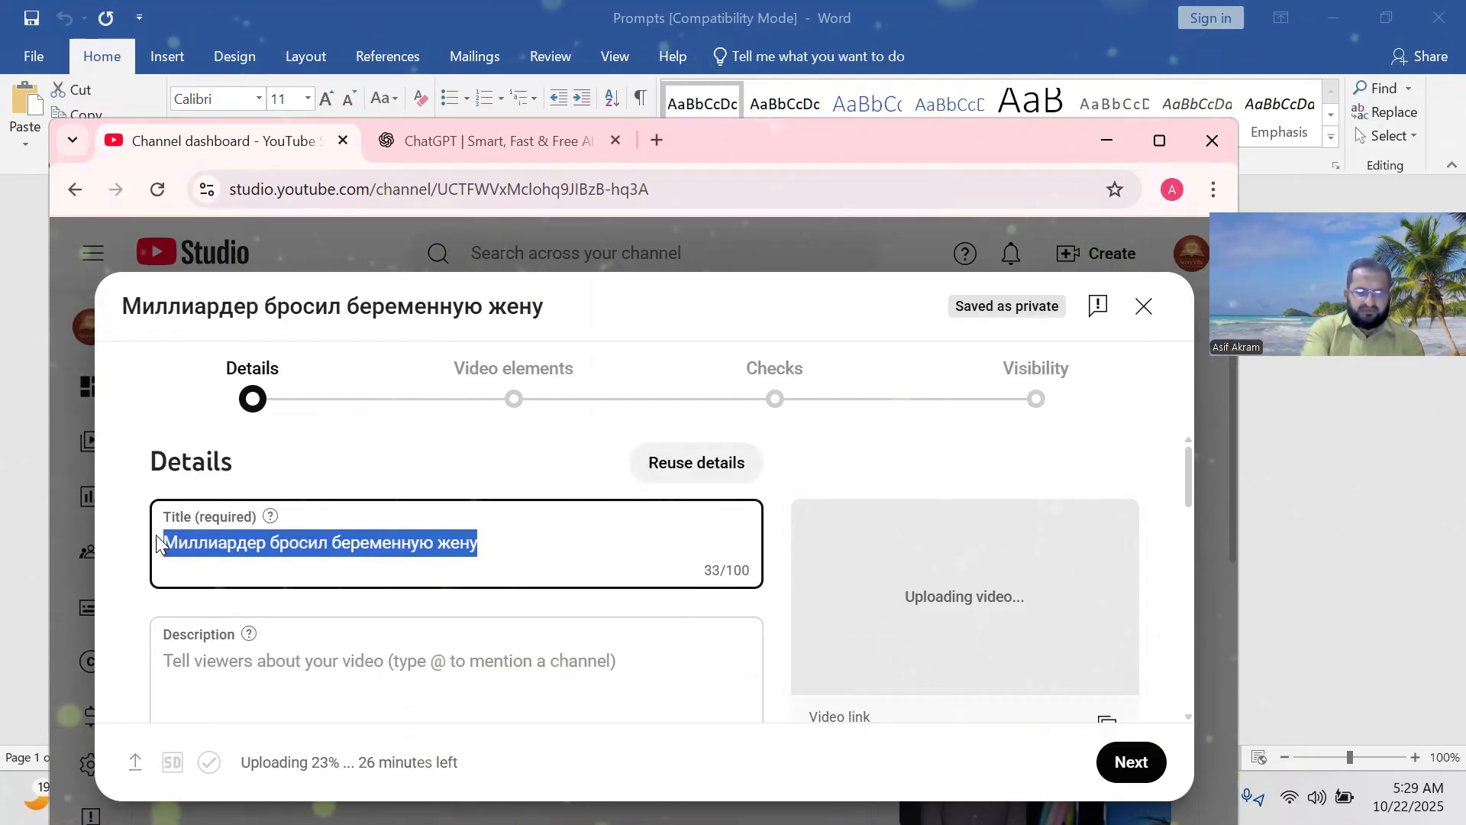
key(ctrl+v)
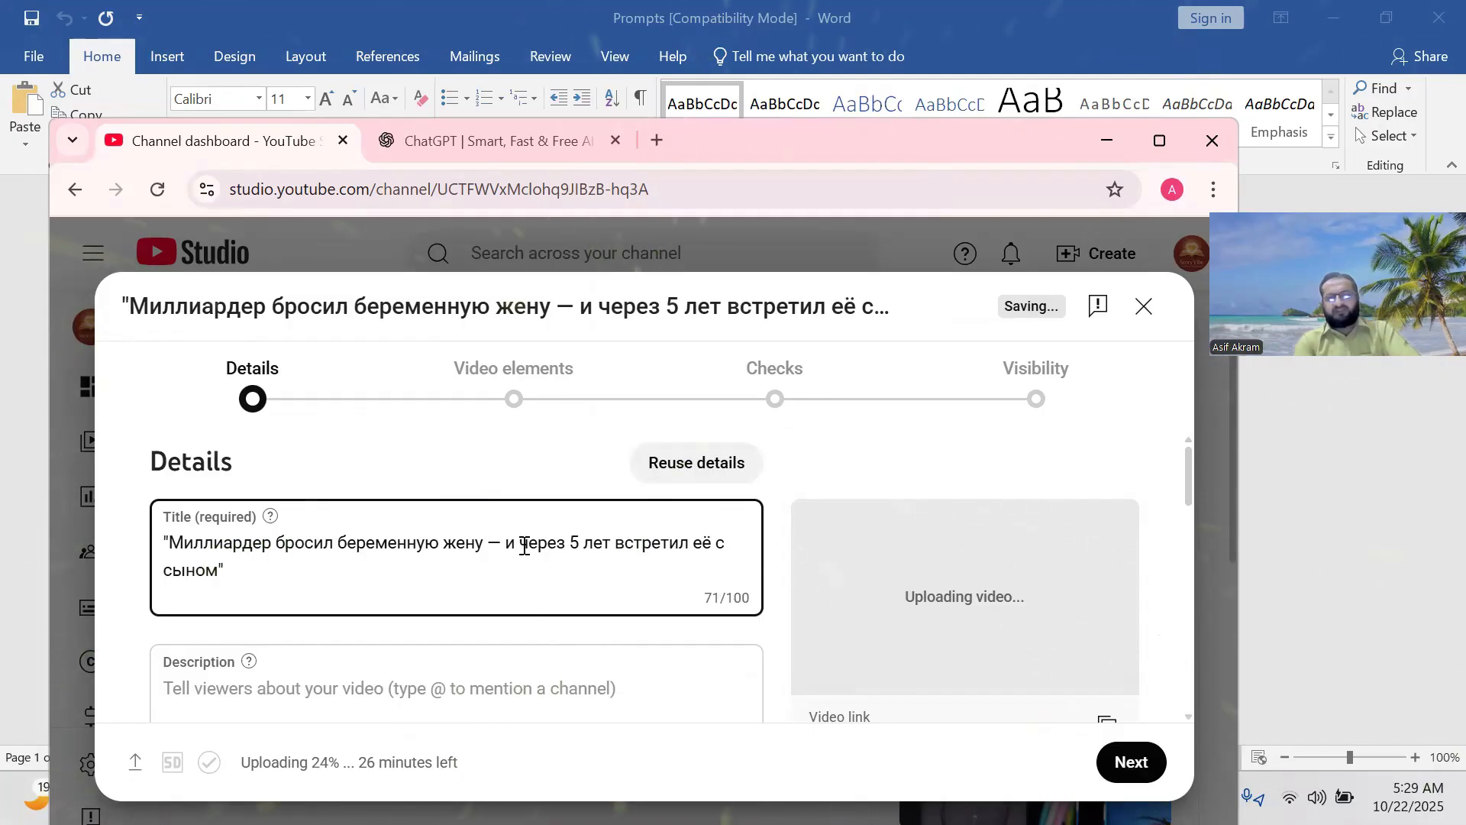
scroll(427, 551, down, 1)
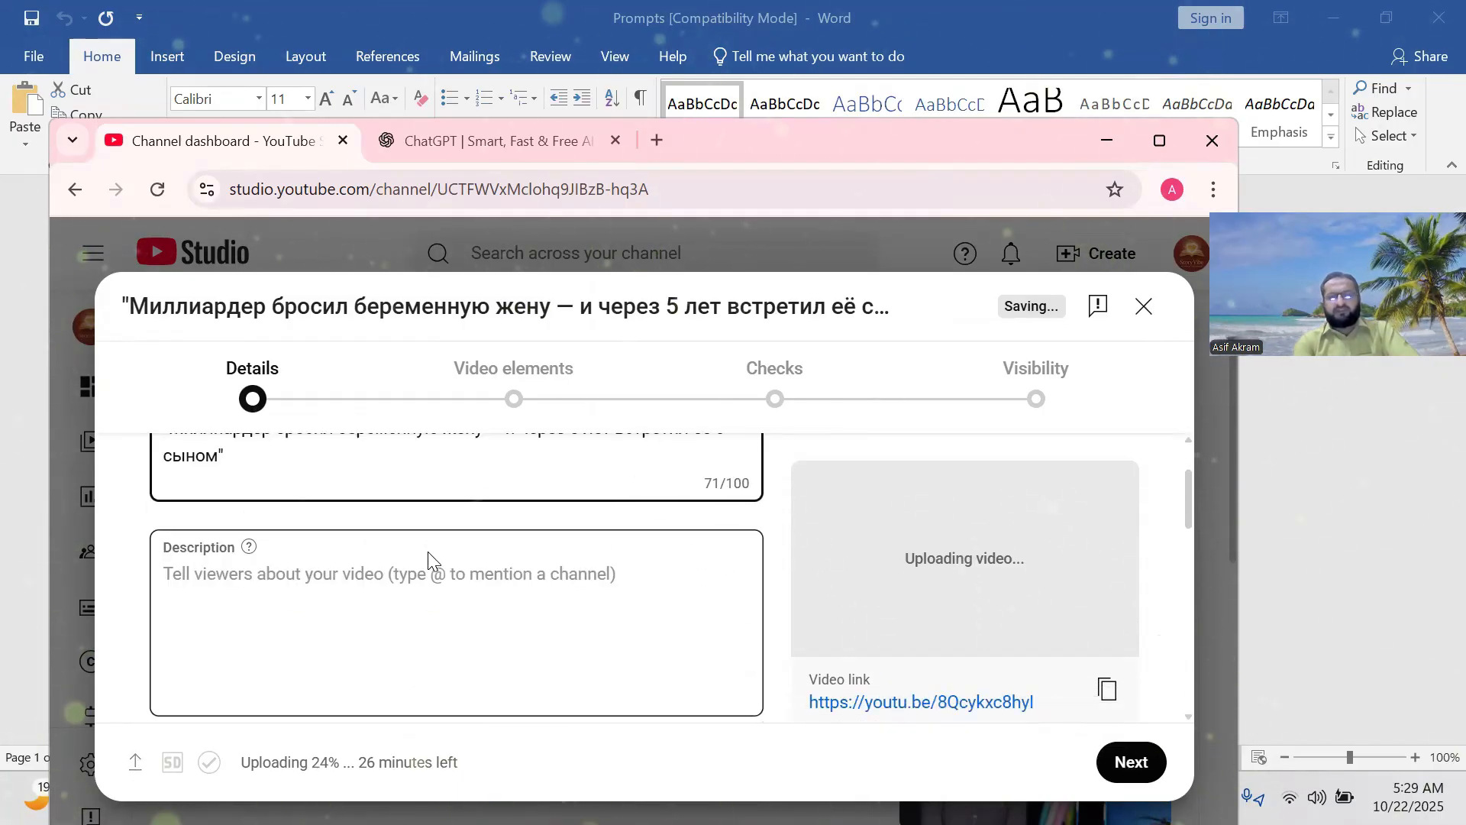
click(205, 582)
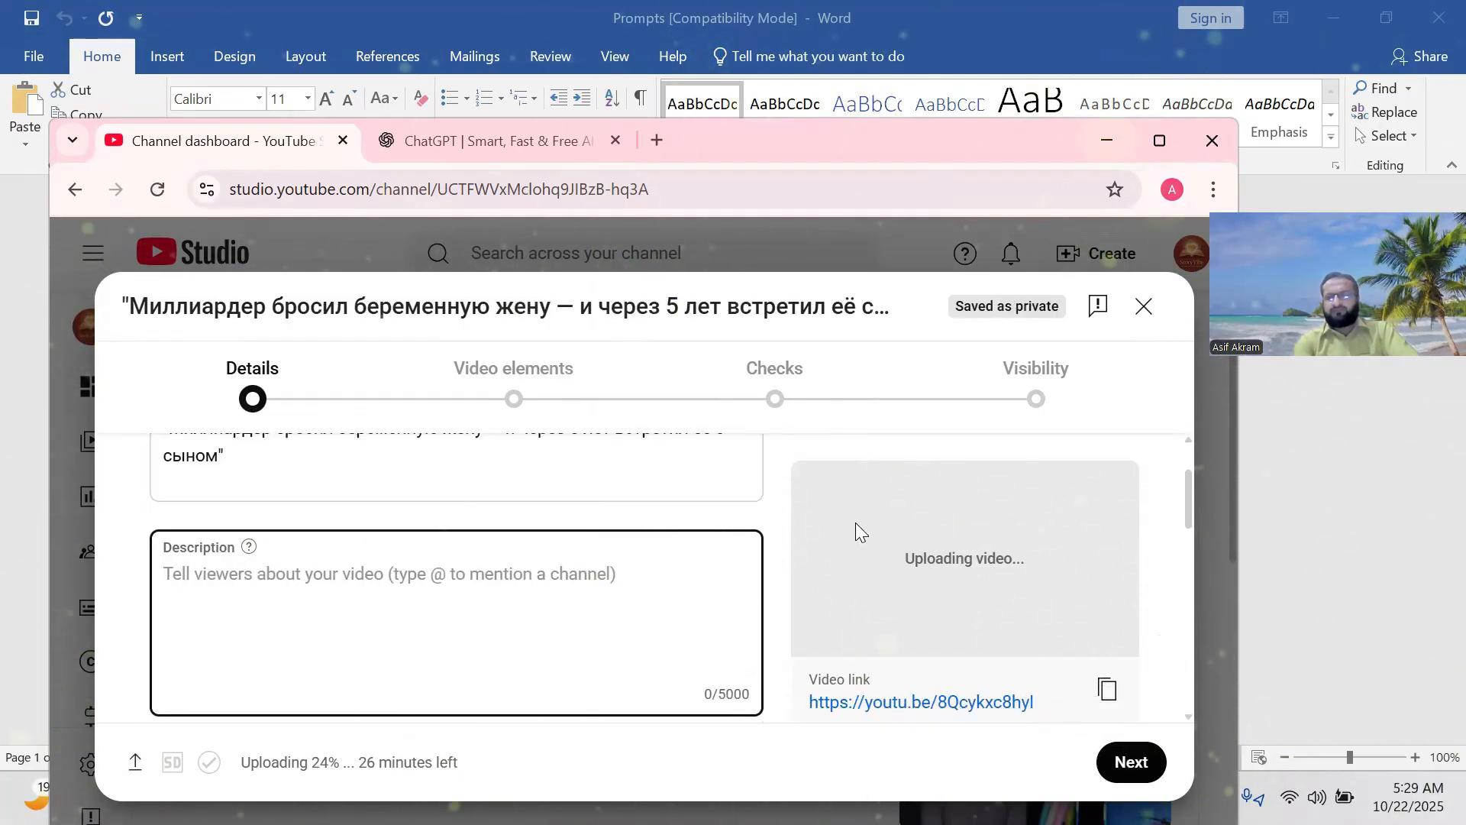
Minimize the browser and the Word prompts document to bring ChatGPT back.
click(1097, 145)
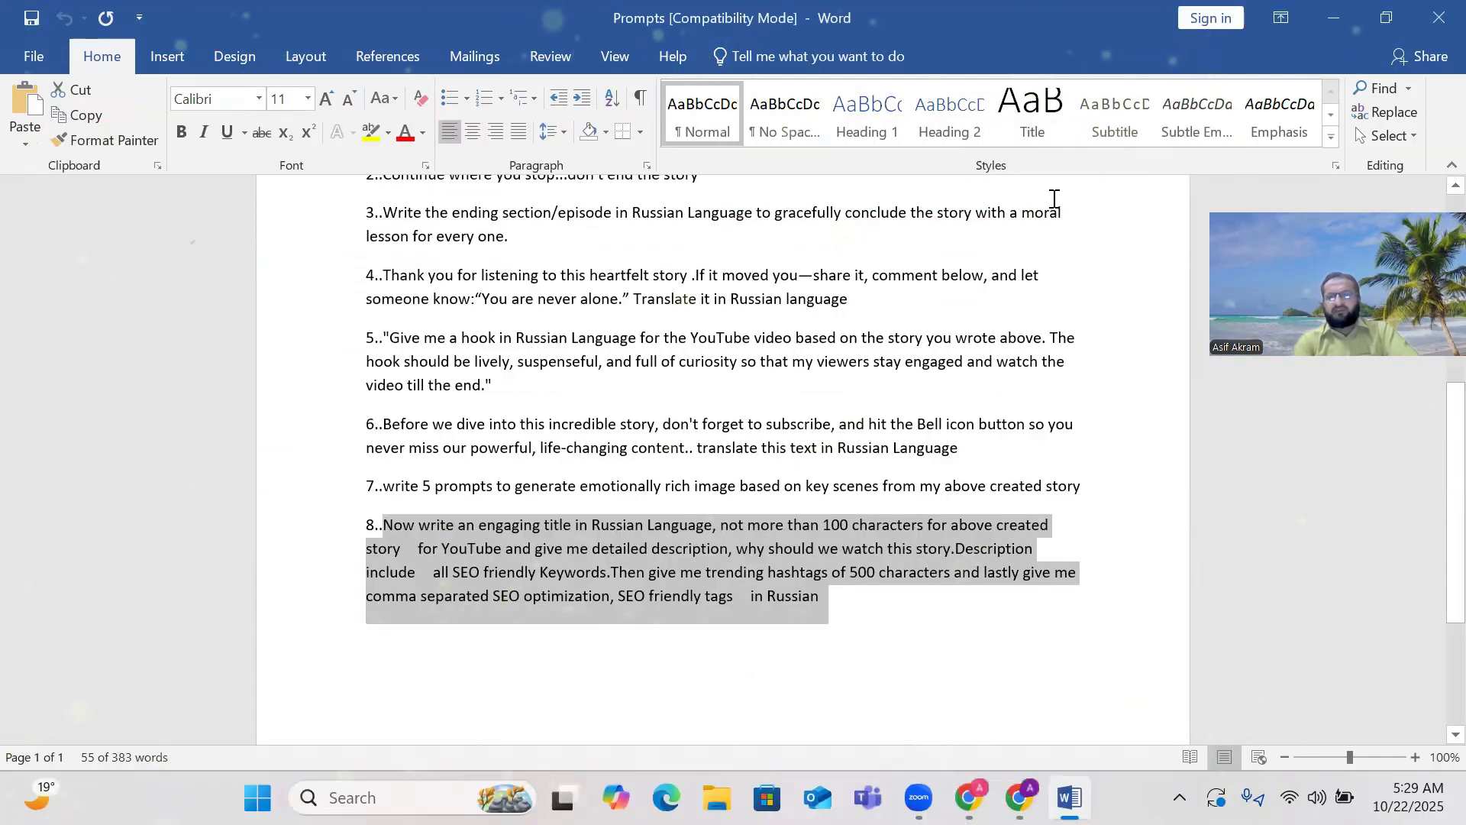
click(1370, 16)
click(1326, 47)
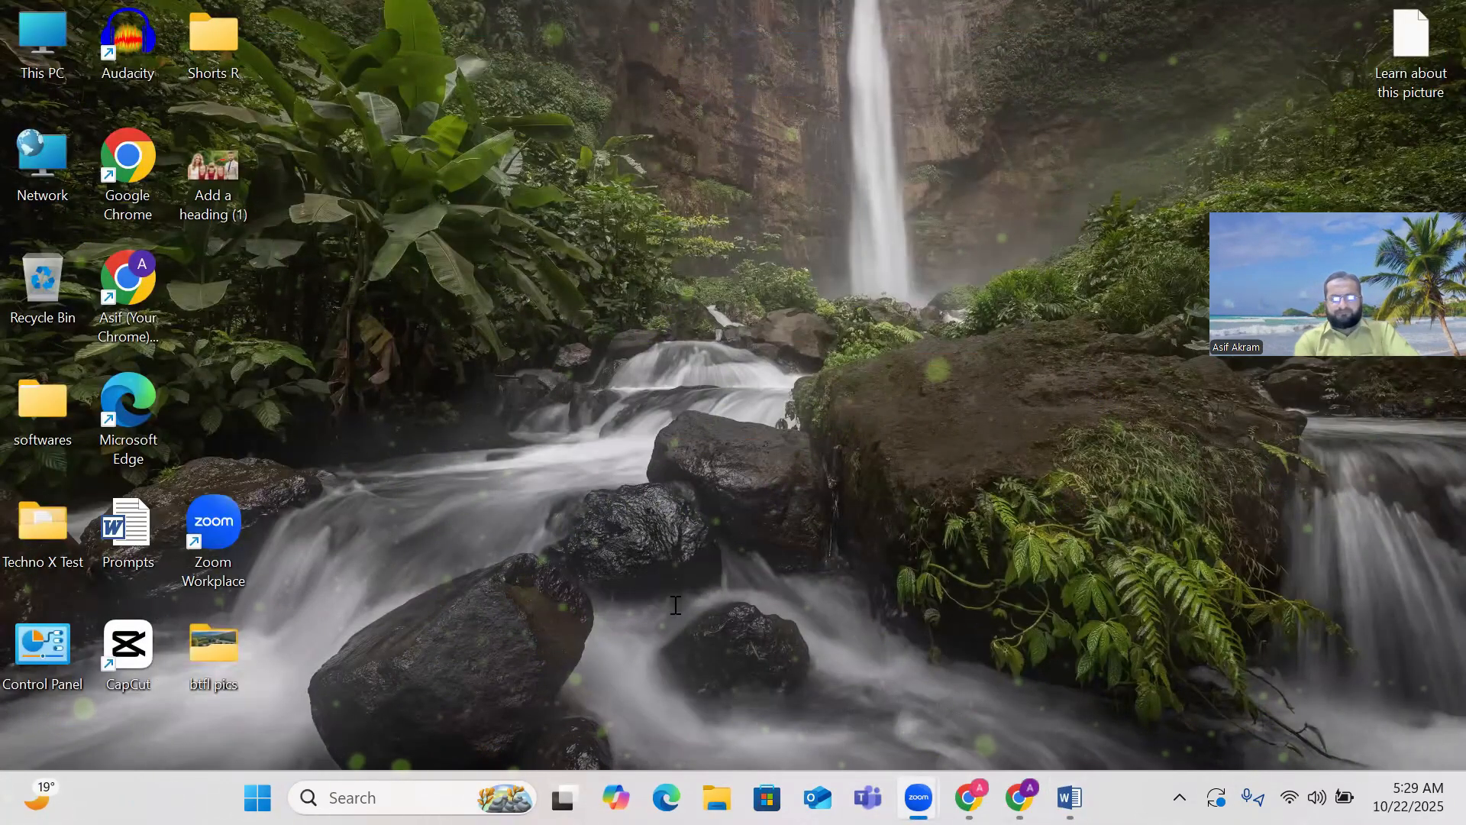
key(alt+Tab)
Copy ChatGPT's Russian Описание SEO description and switch back to the YouTube Studio upload.
scroll(489, 479, down, 5)
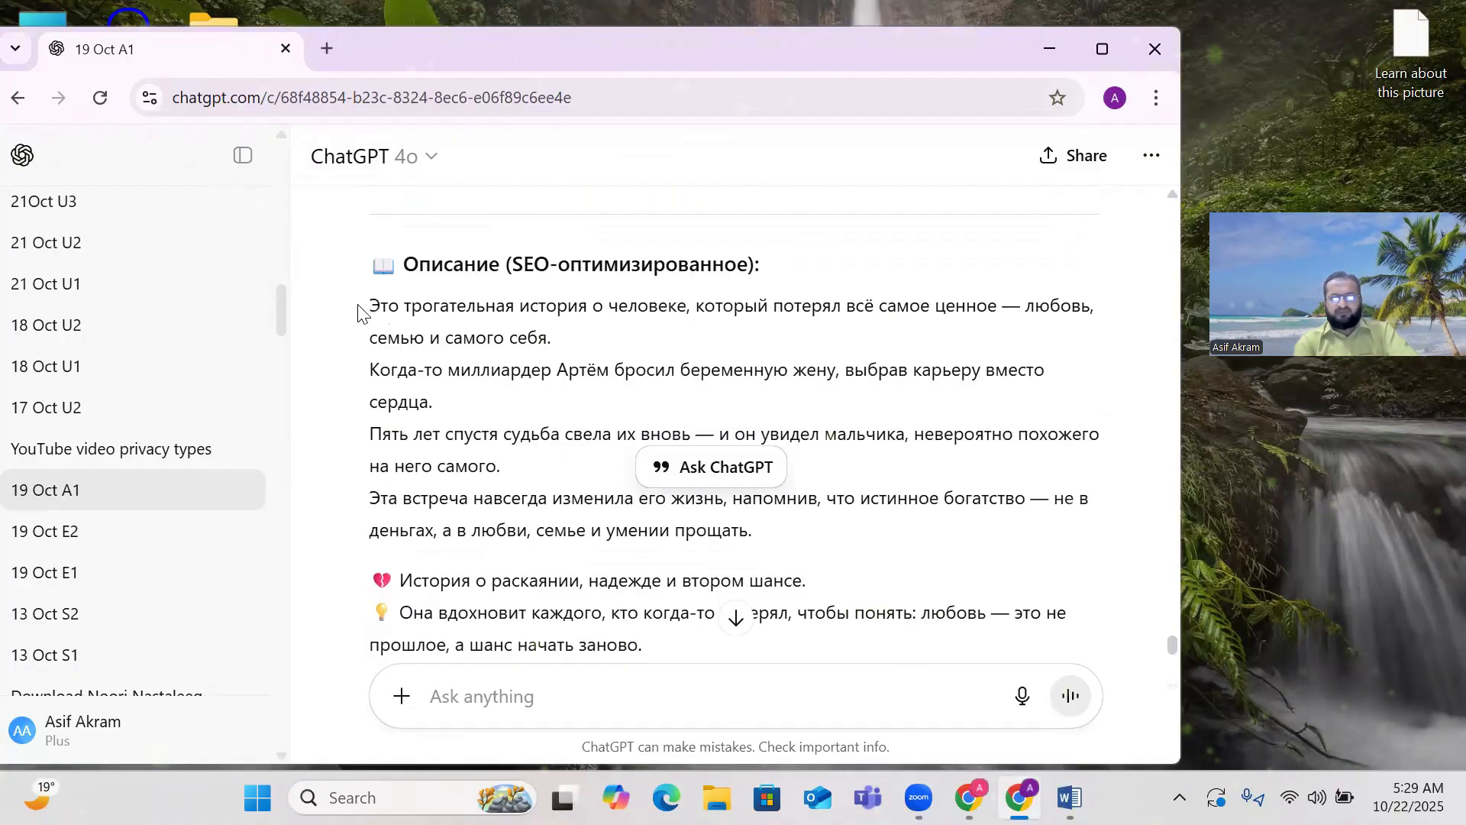
drag(363, 310, 594, 396)
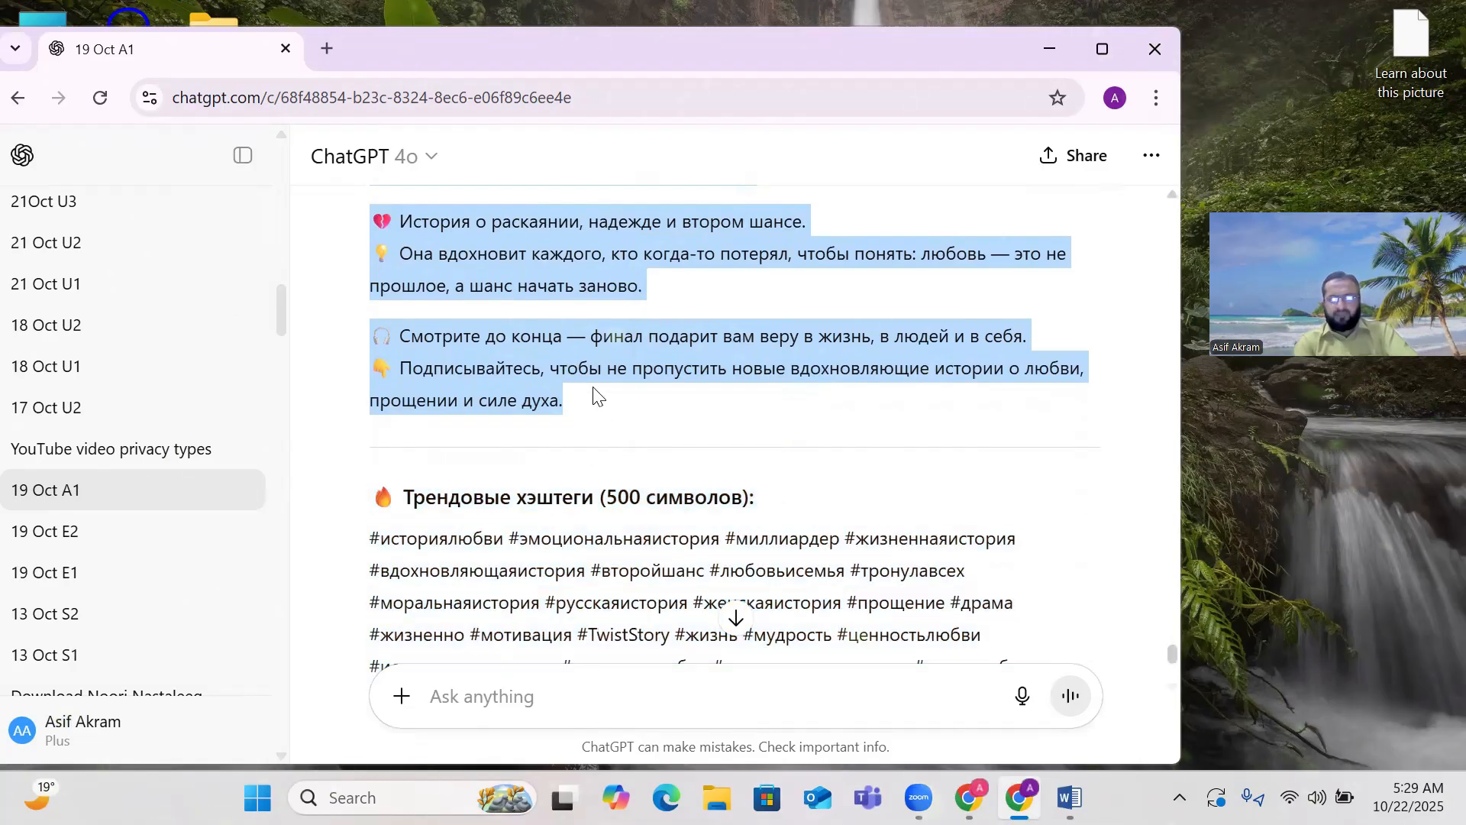
right_click(481, 264)
click(522, 297)
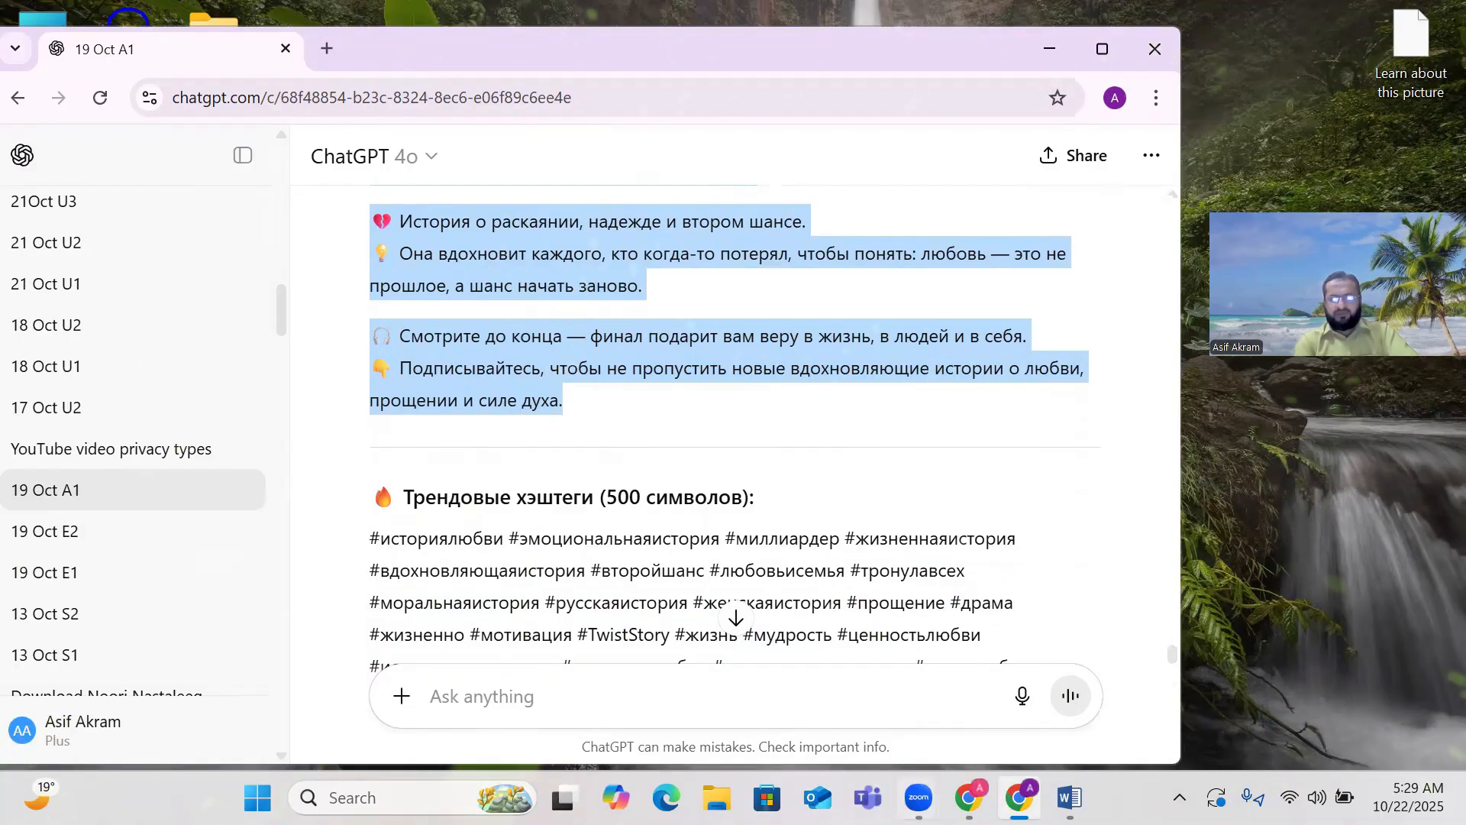
key(alt+Tab)
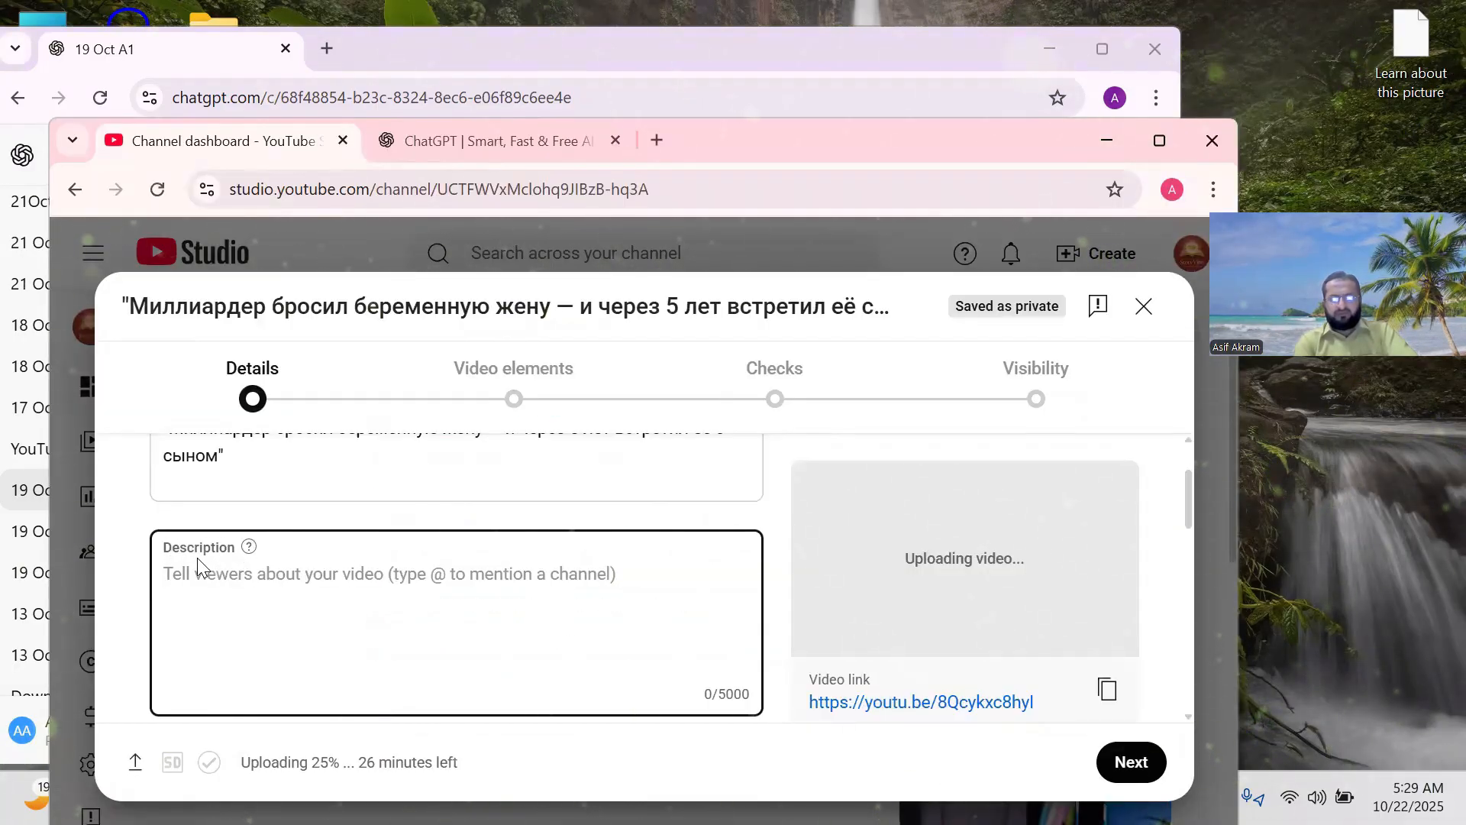
Paste the Russian SEO text into Description (732/5000) and add a blank line after it.
right_click(184, 581)
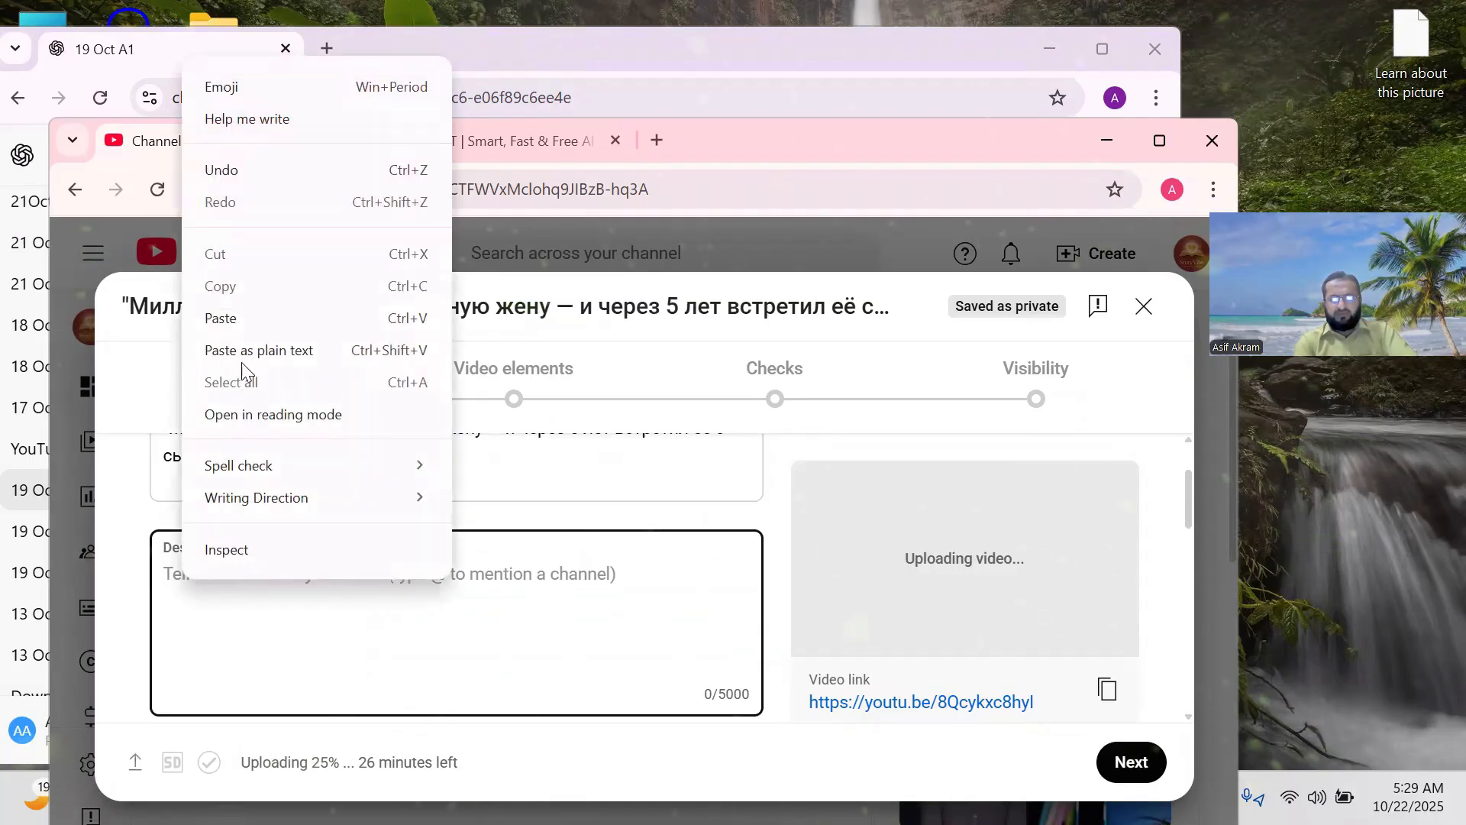
click(250, 313)
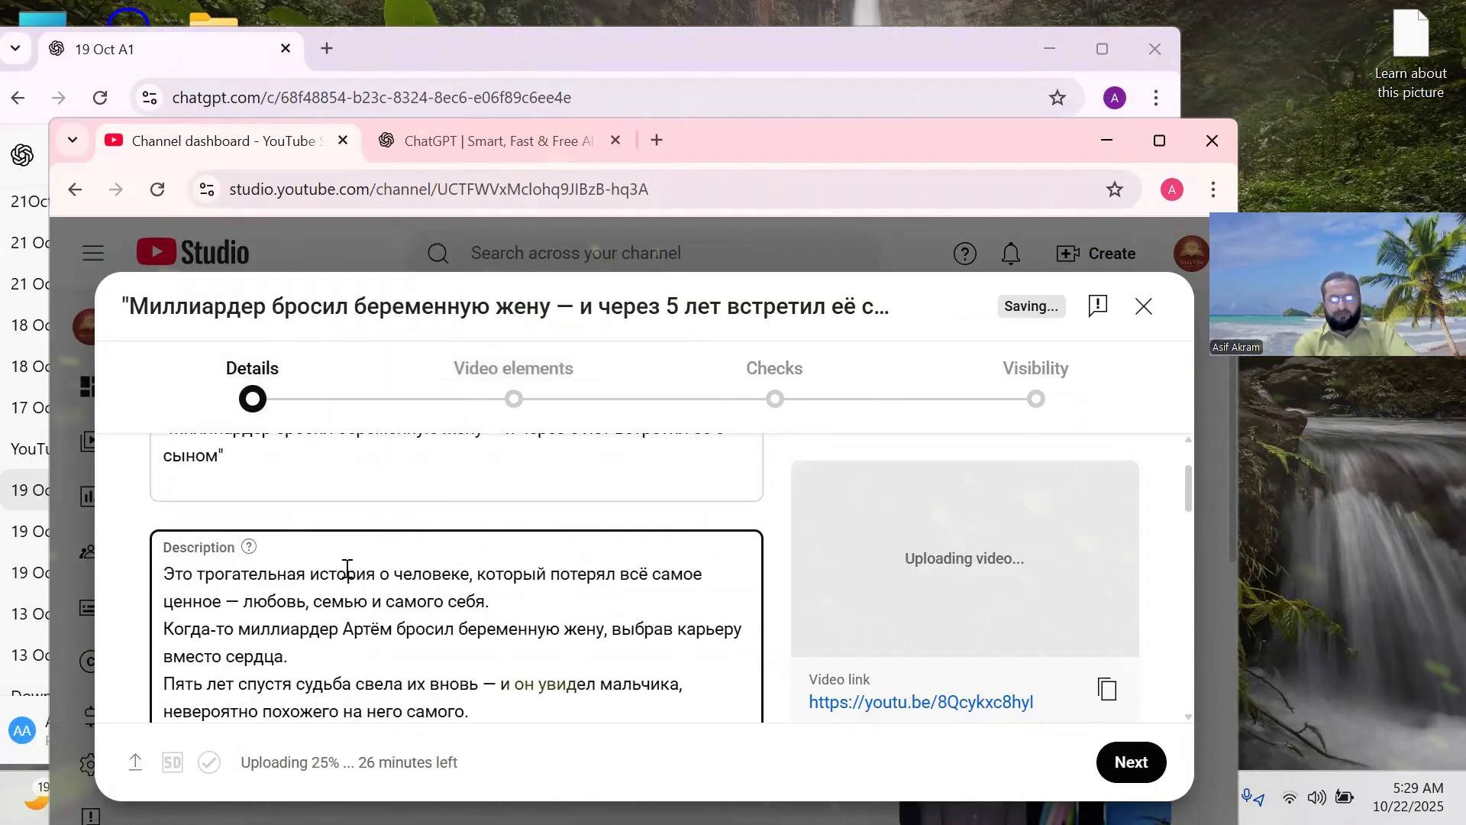
scroll(349, 593, down, 1)
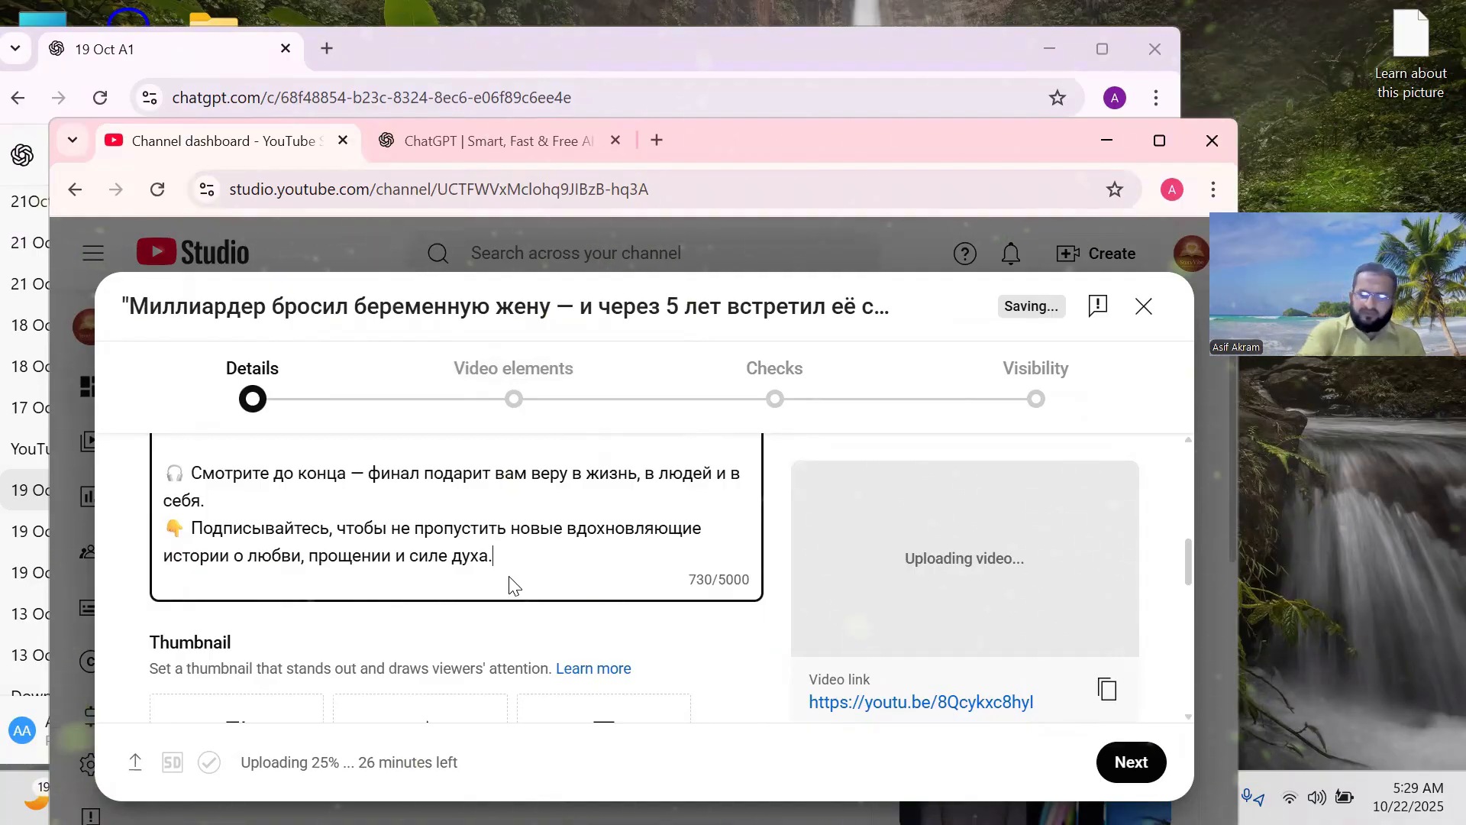
key(Return)
key(Return)
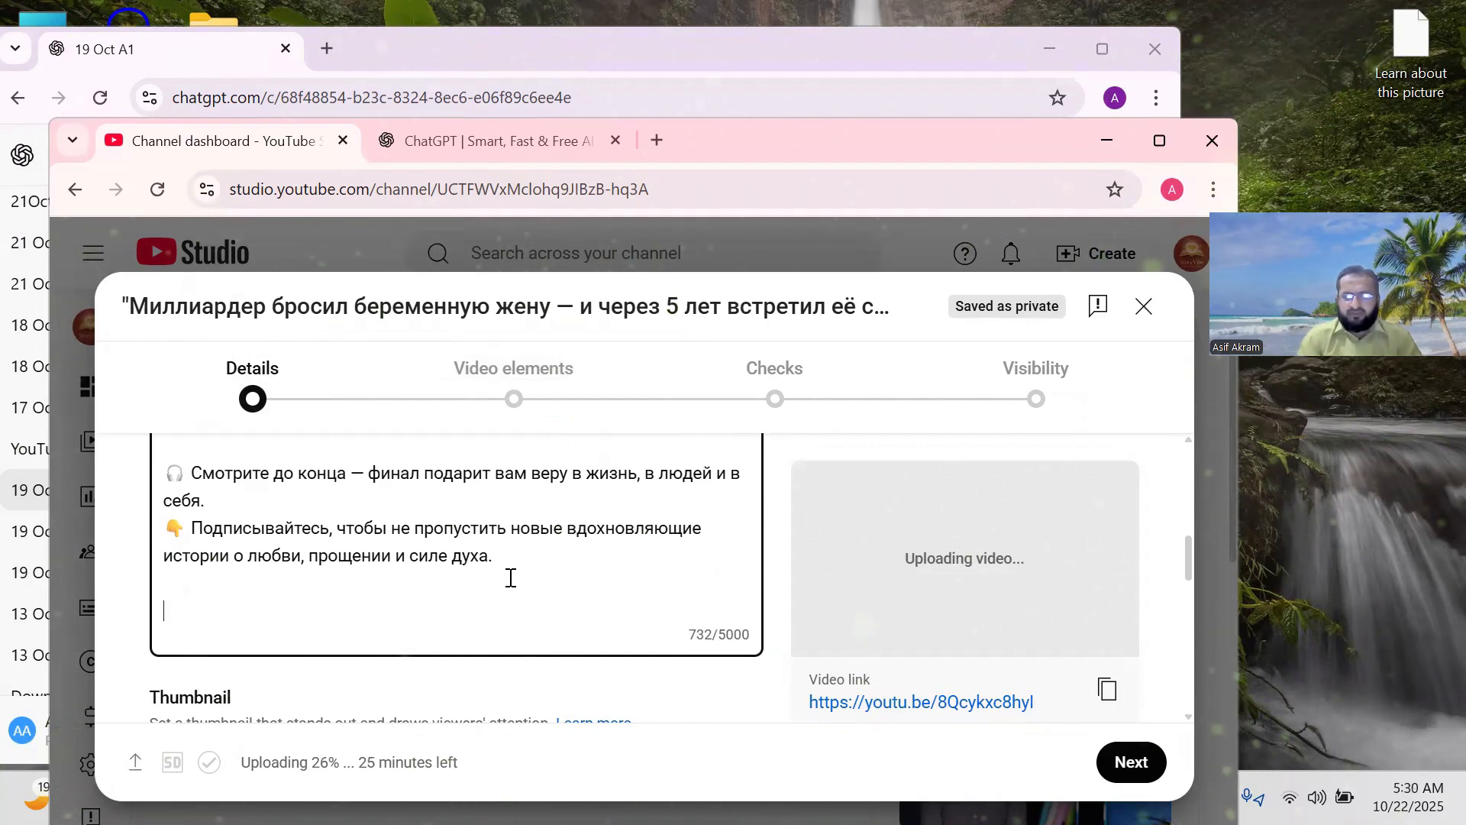
click(1104, 144)
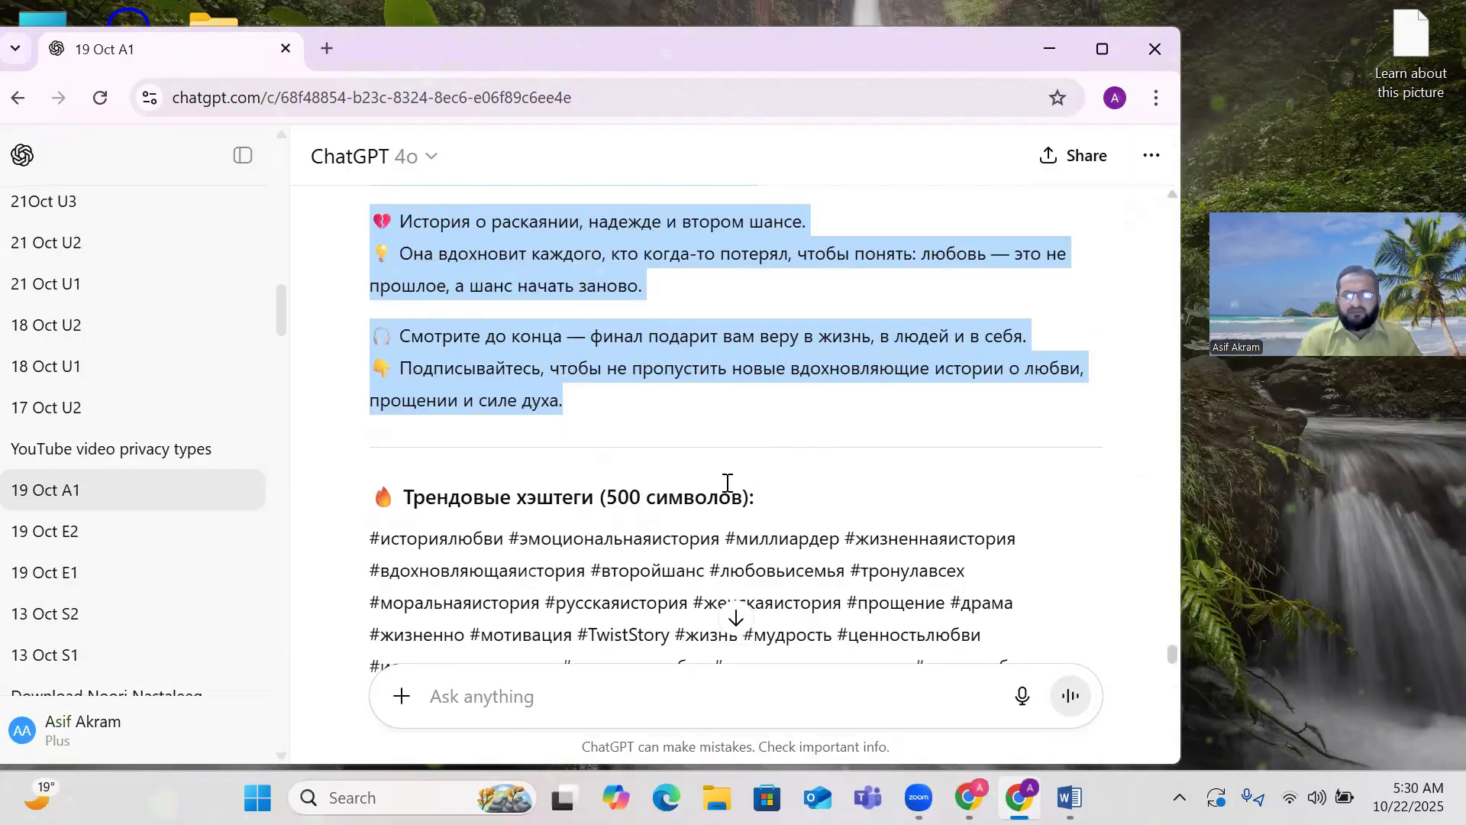
Copy ChatGPT's Трендовые хэштеги list and bring the YouTube Studio upload dialog back.
scroll(728, 482, down, 2)
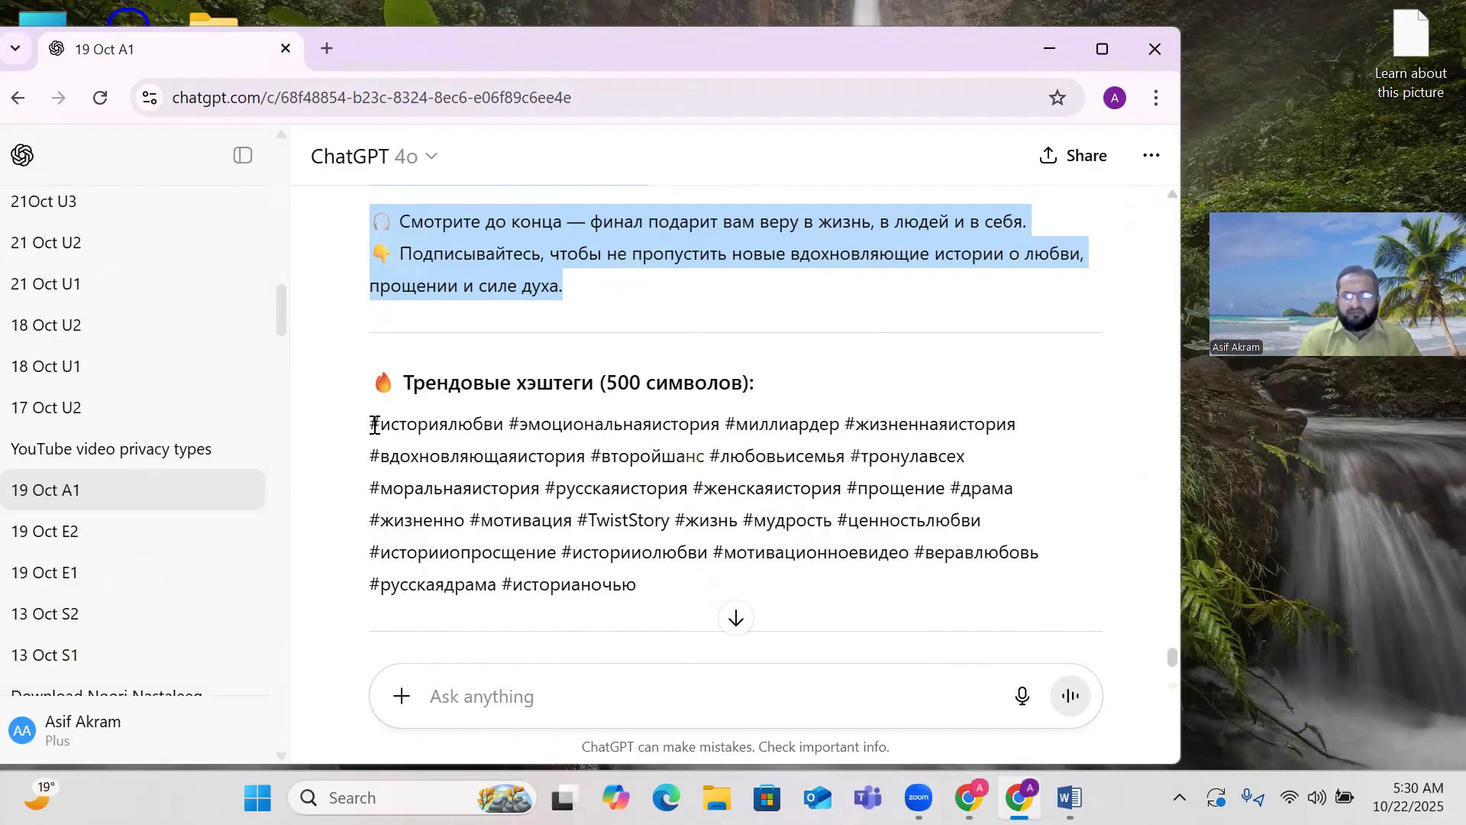
drag(375, 425, 655, 585)
right_click(534, 508)
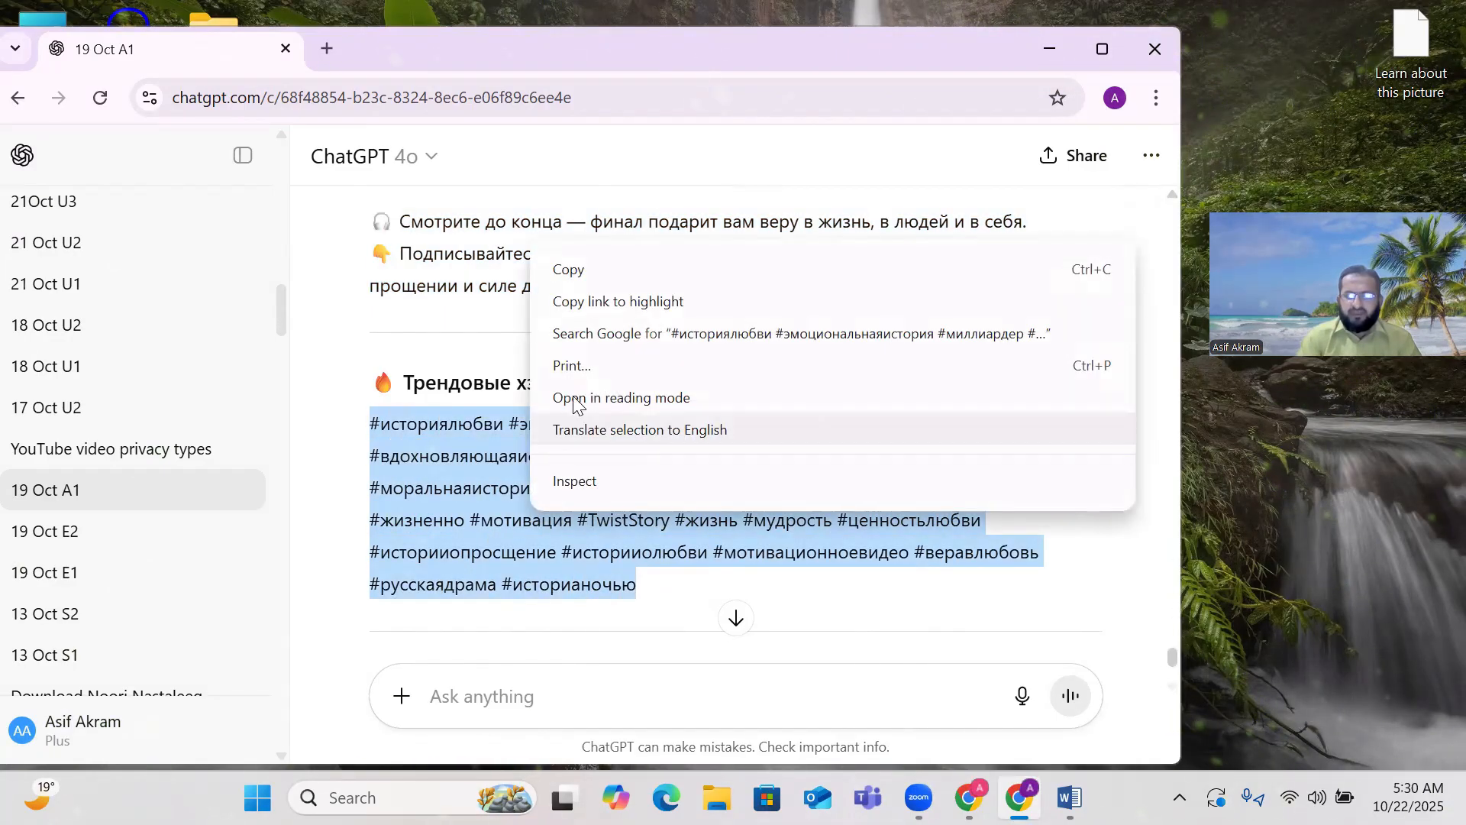
click(585, 269)
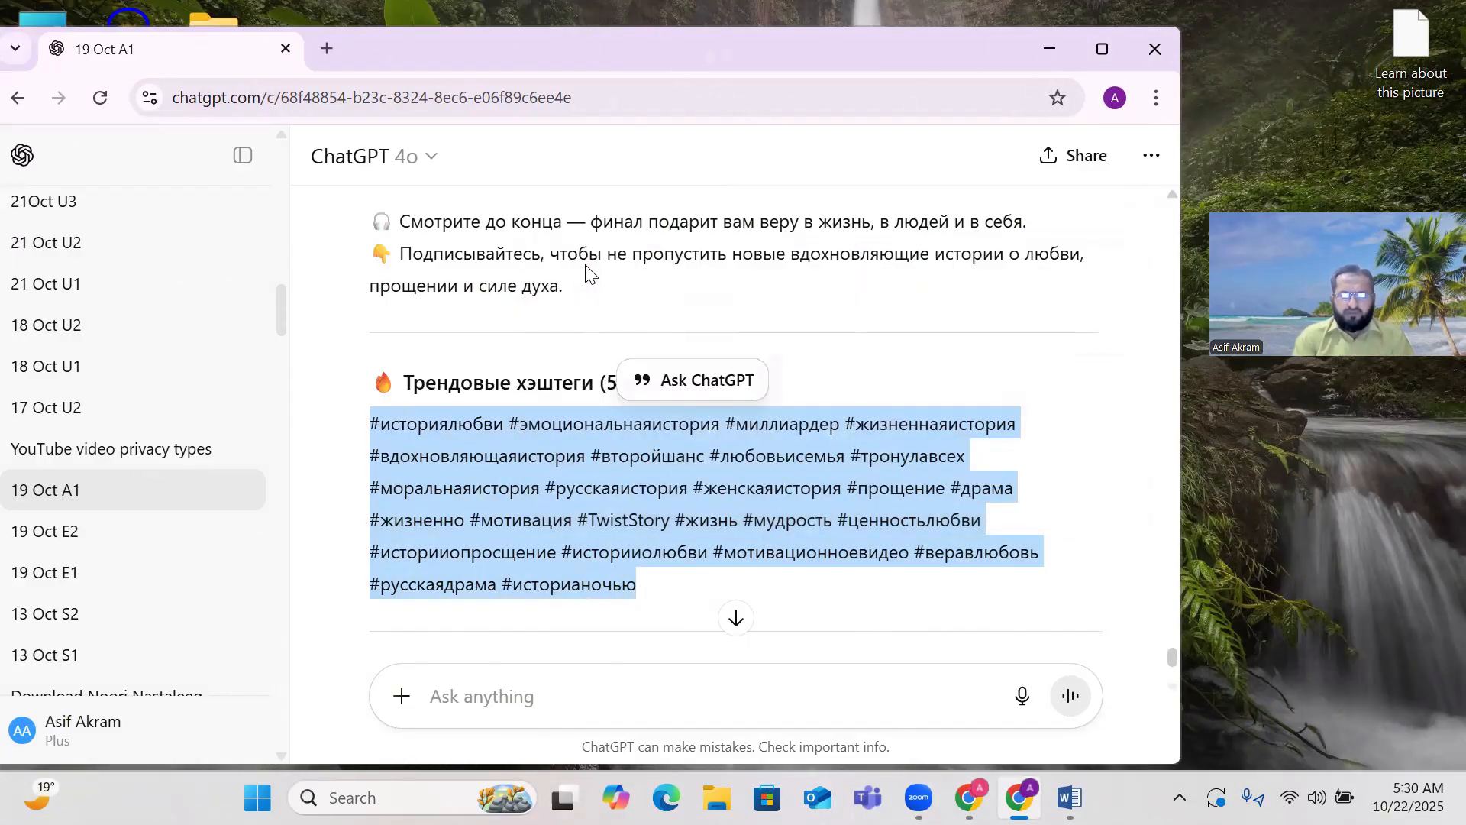
right_click(524, 475)
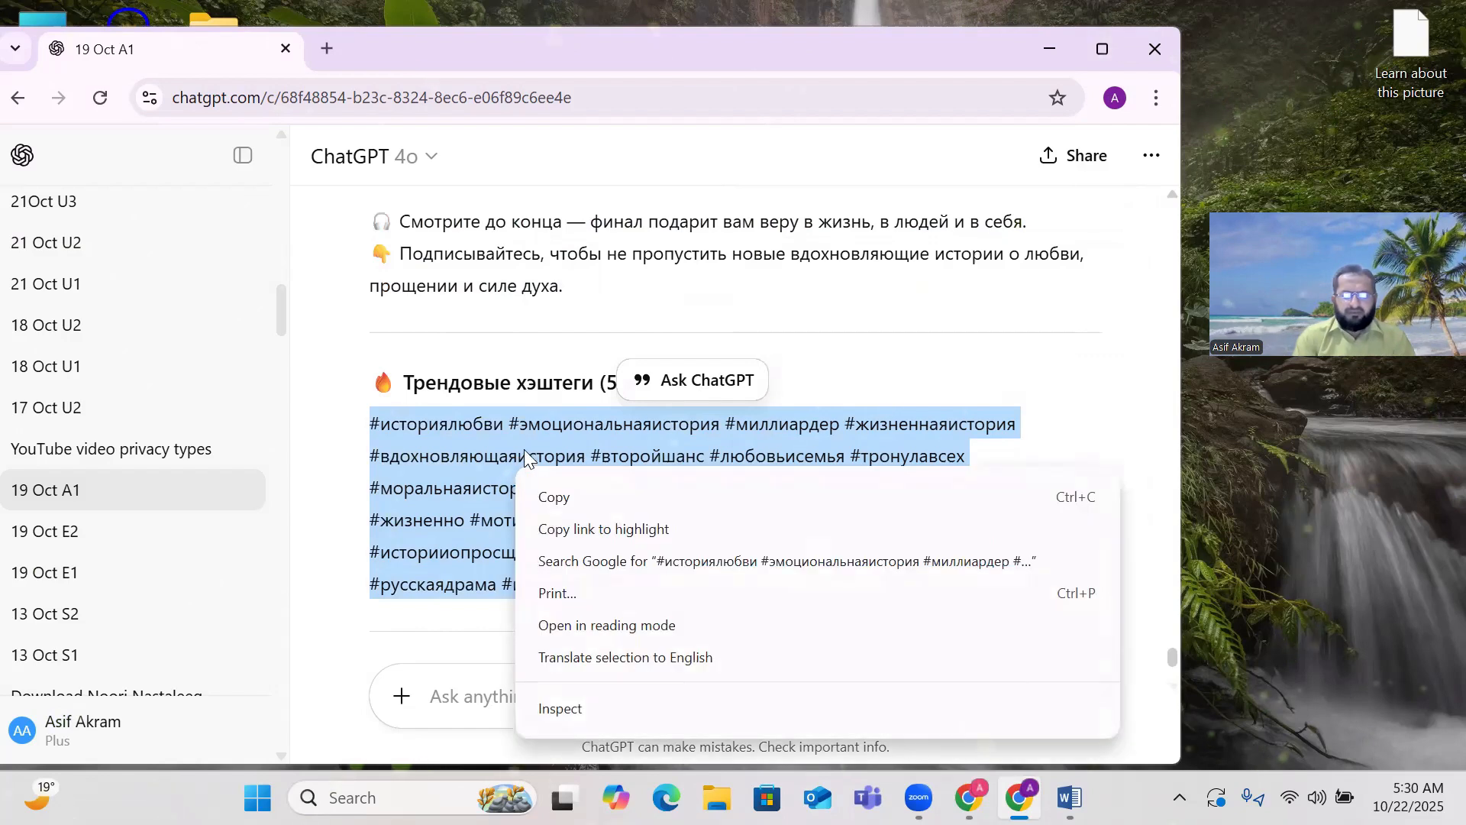
click(558, 497)
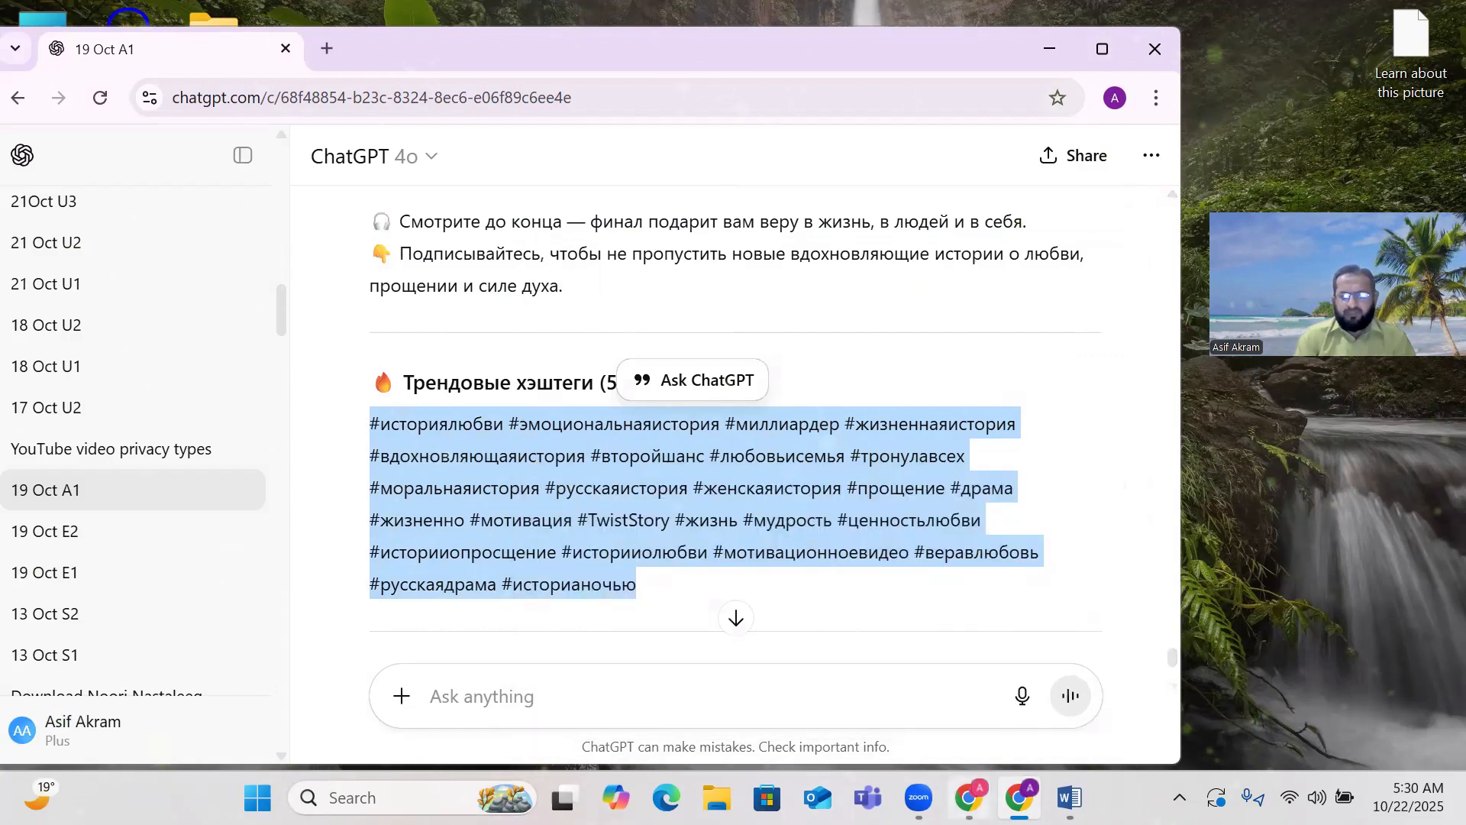
click(968, 797)
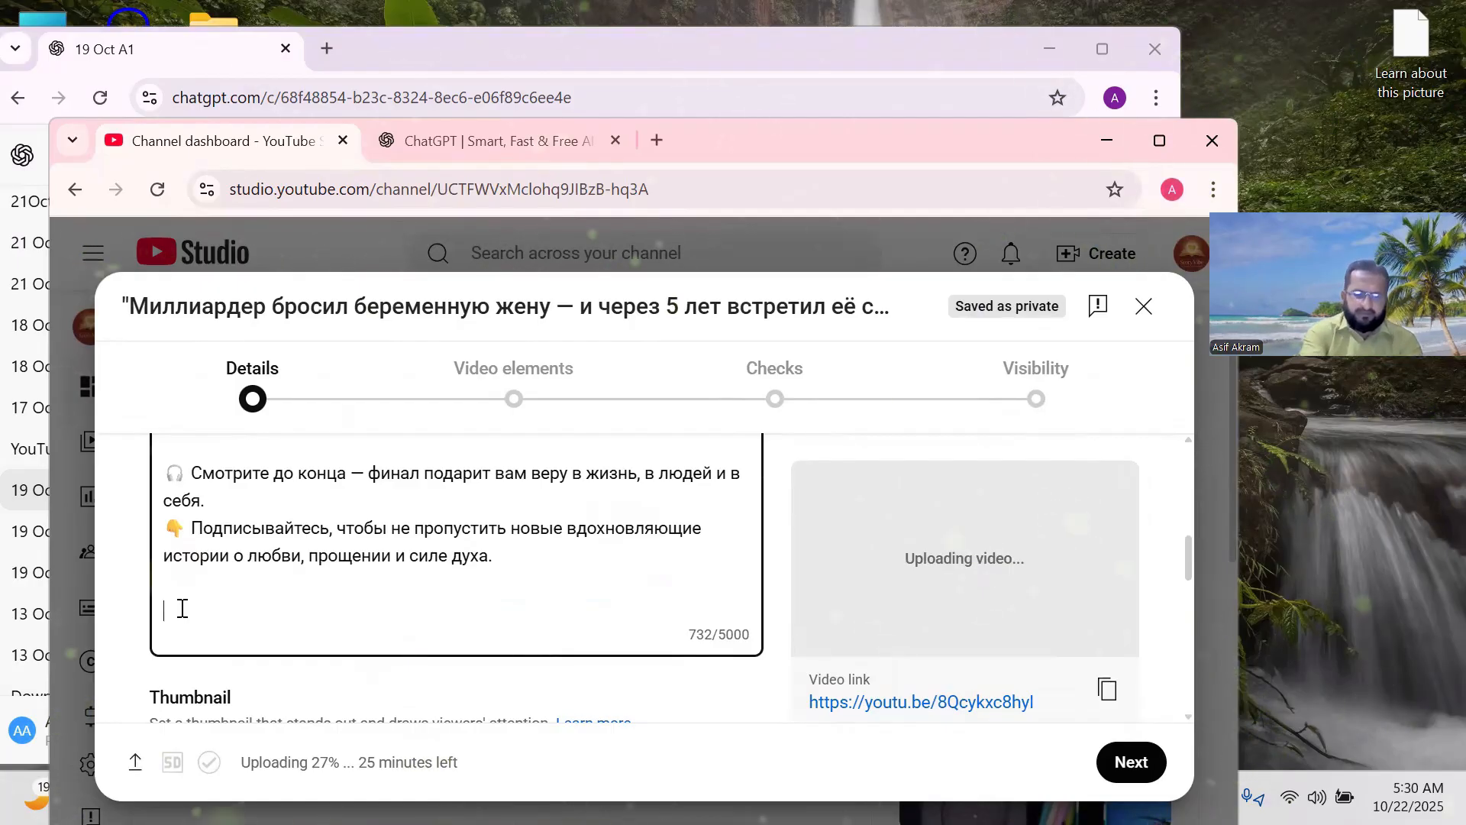
Append the hashtags to the description and upload 19A1 from Downloads as the thumbnail.
key(ctrl+v)
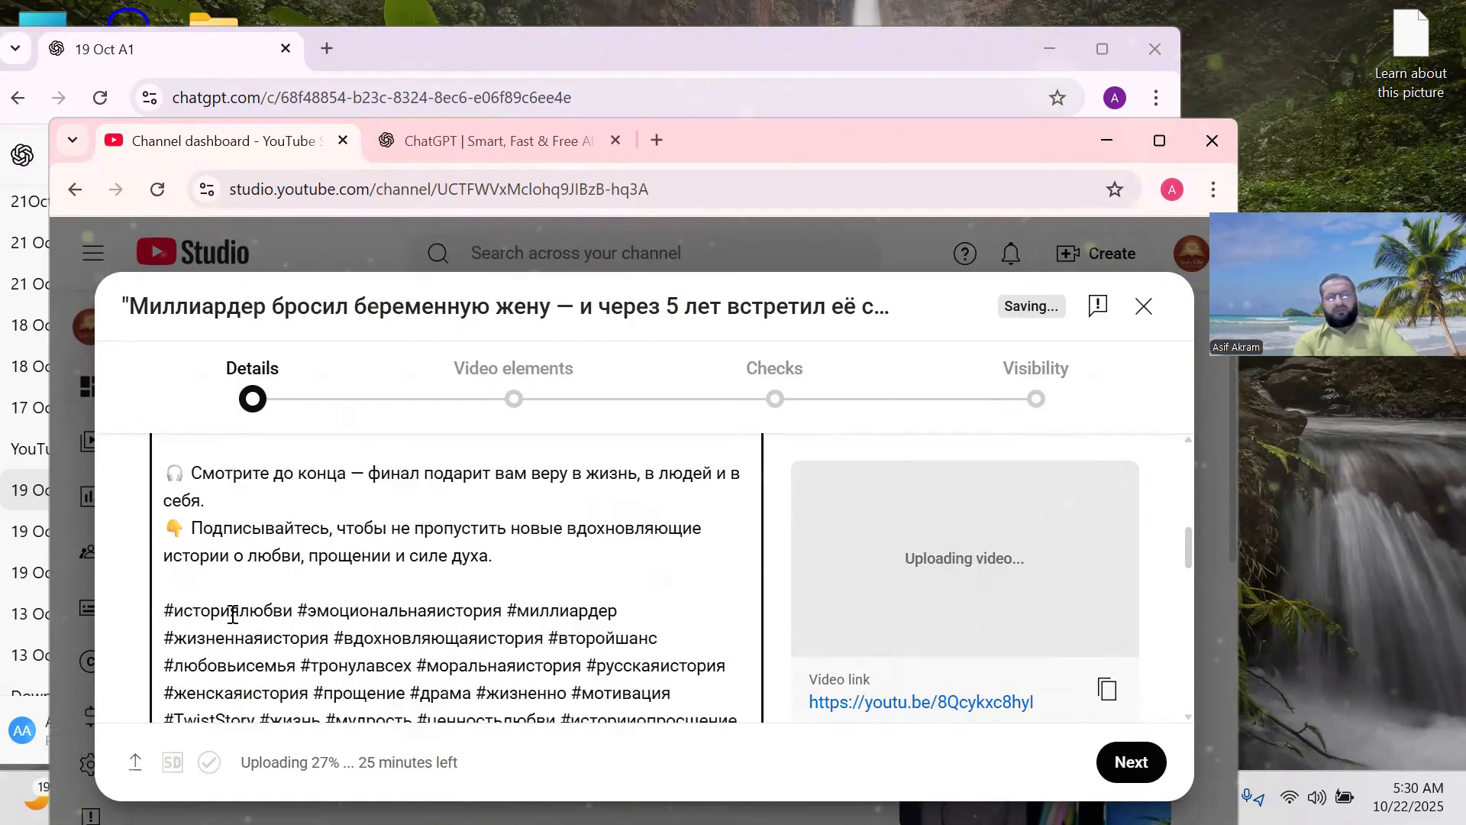
scroll(252, 596, down, 5)
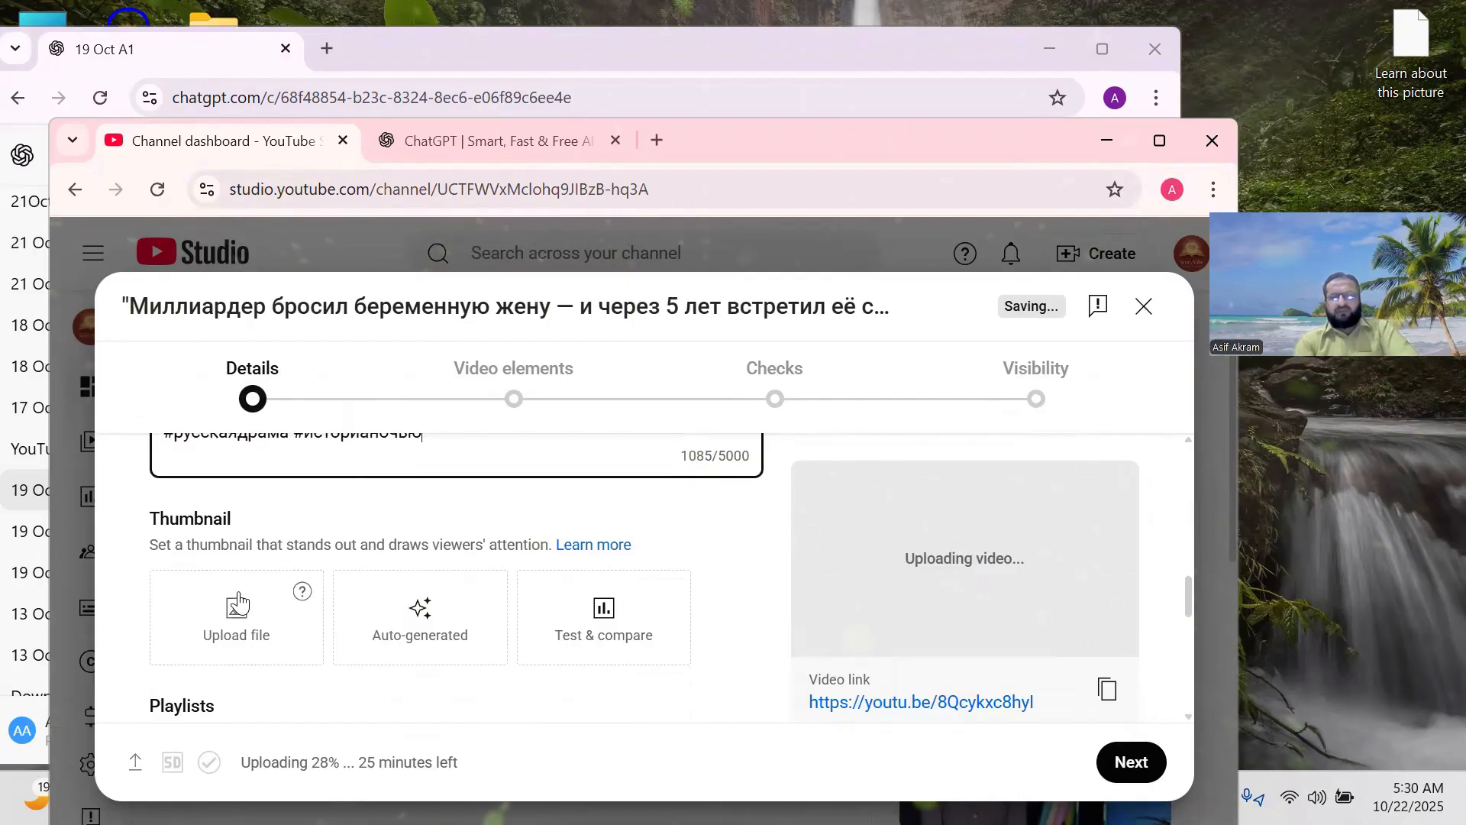
click(237, 613)
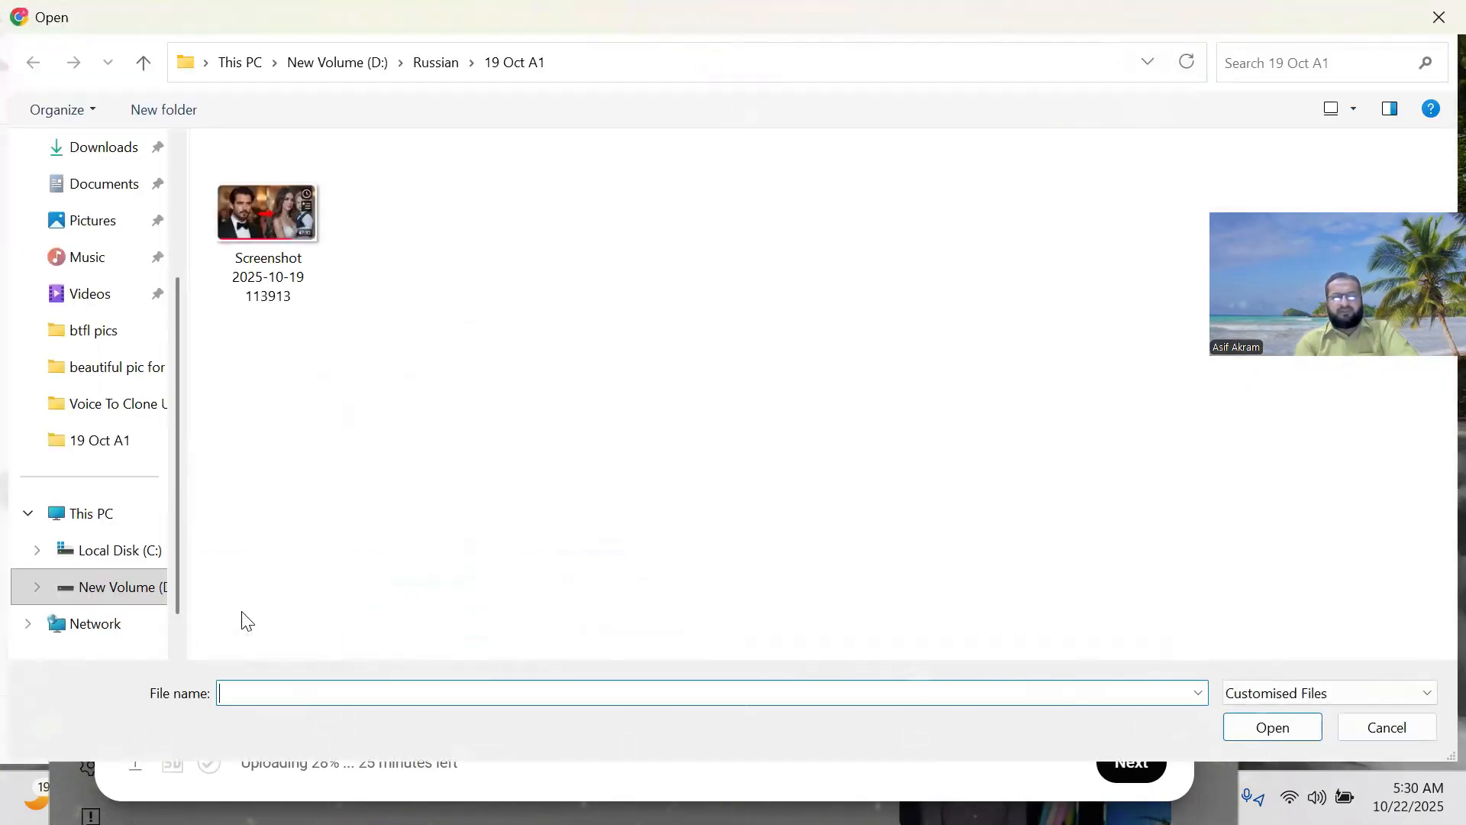
click(103, 158)
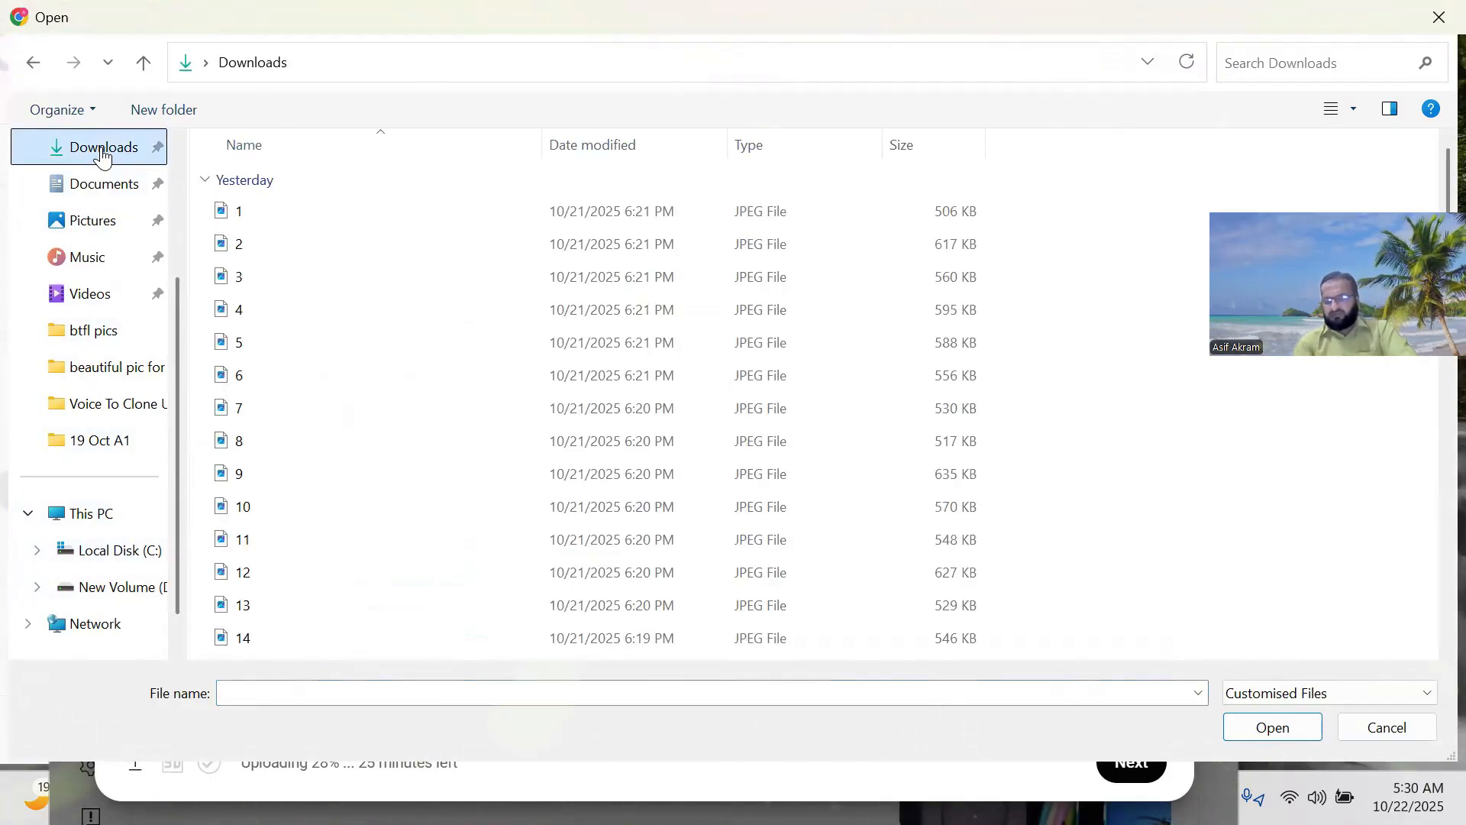
scroll(461, 333, down, 8)
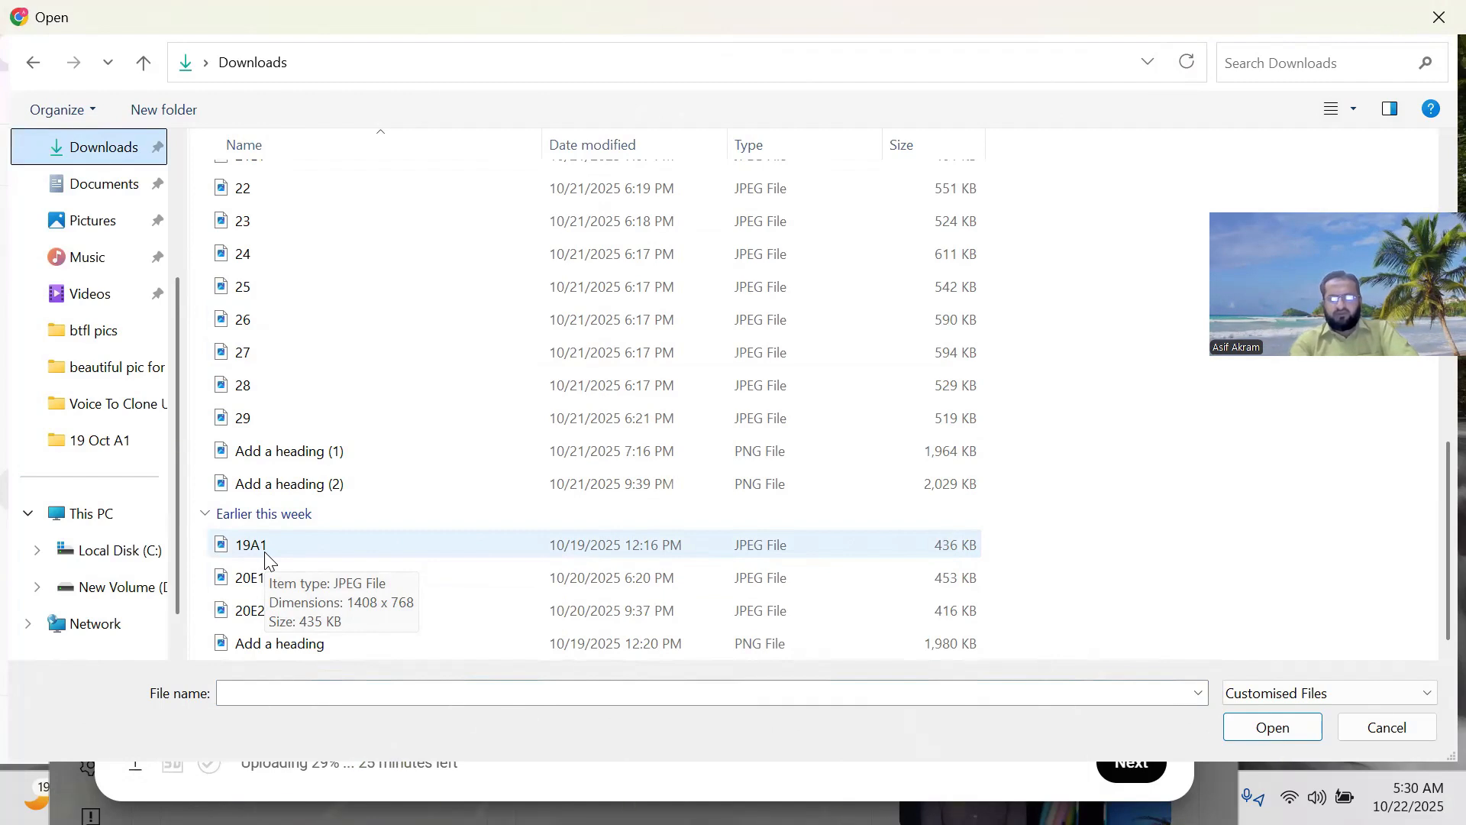
click(267, 560)
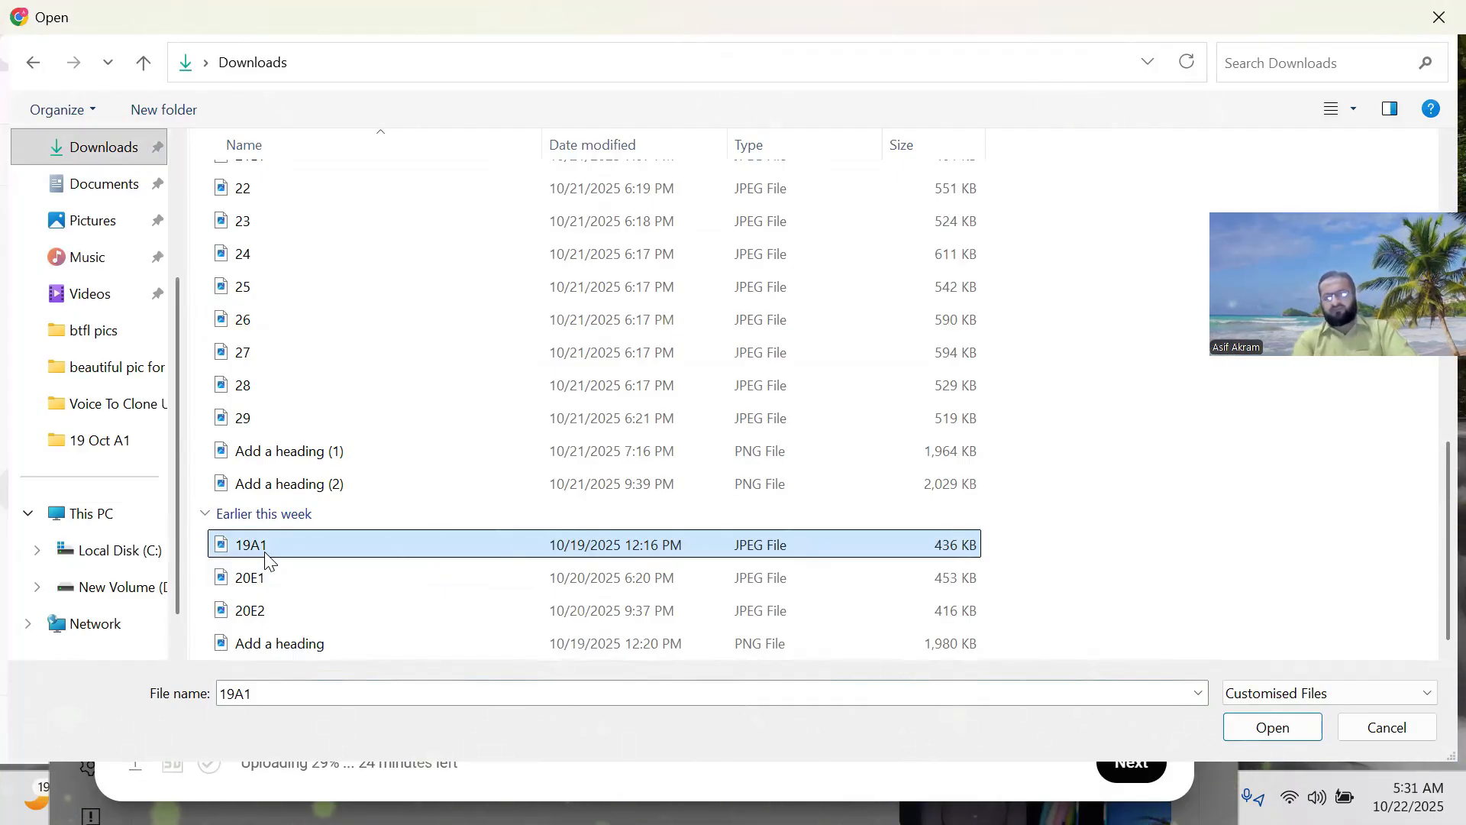
click(1264, 729)
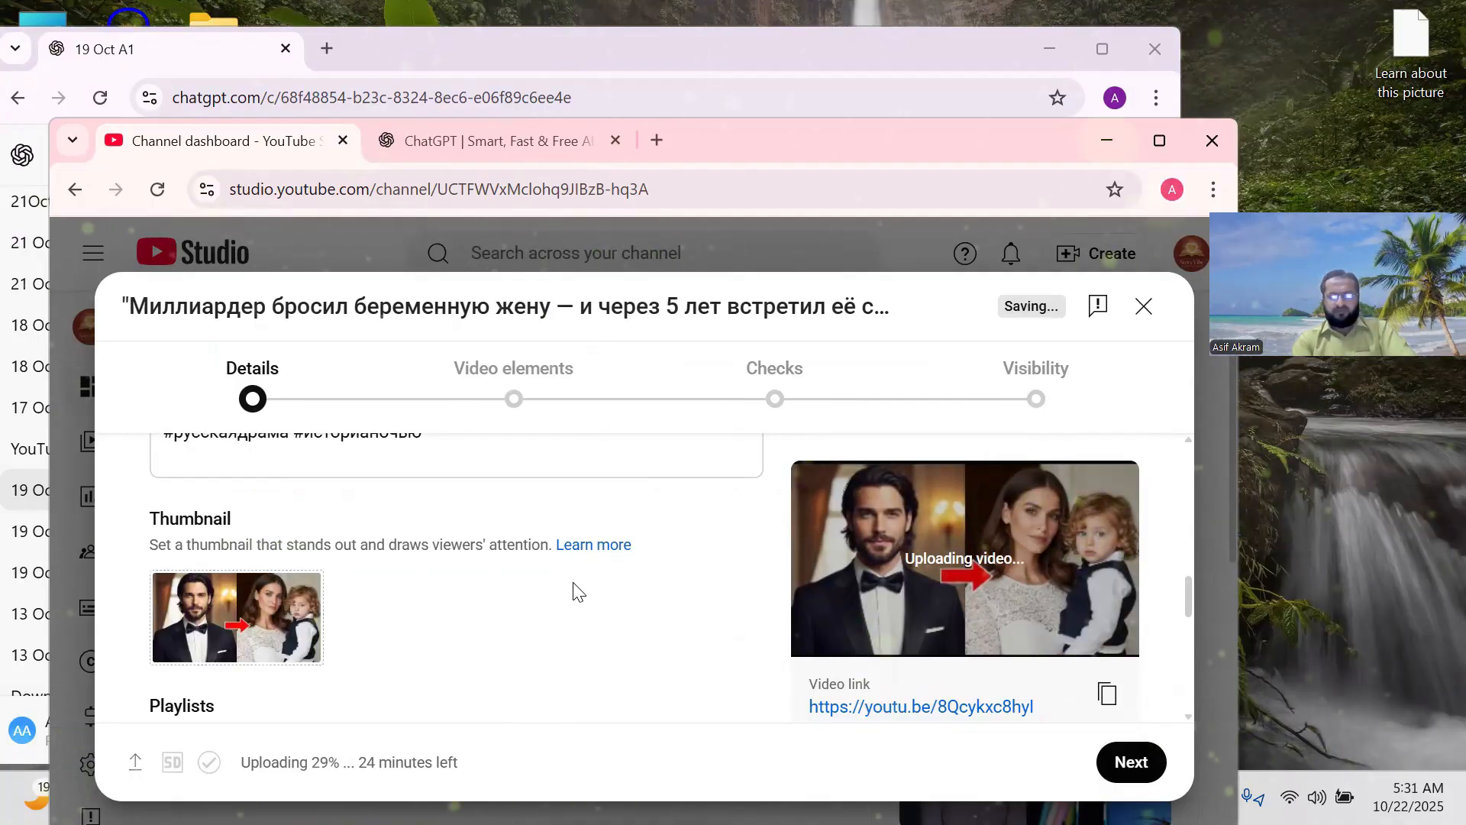
scroll(578, 592, down, 3)
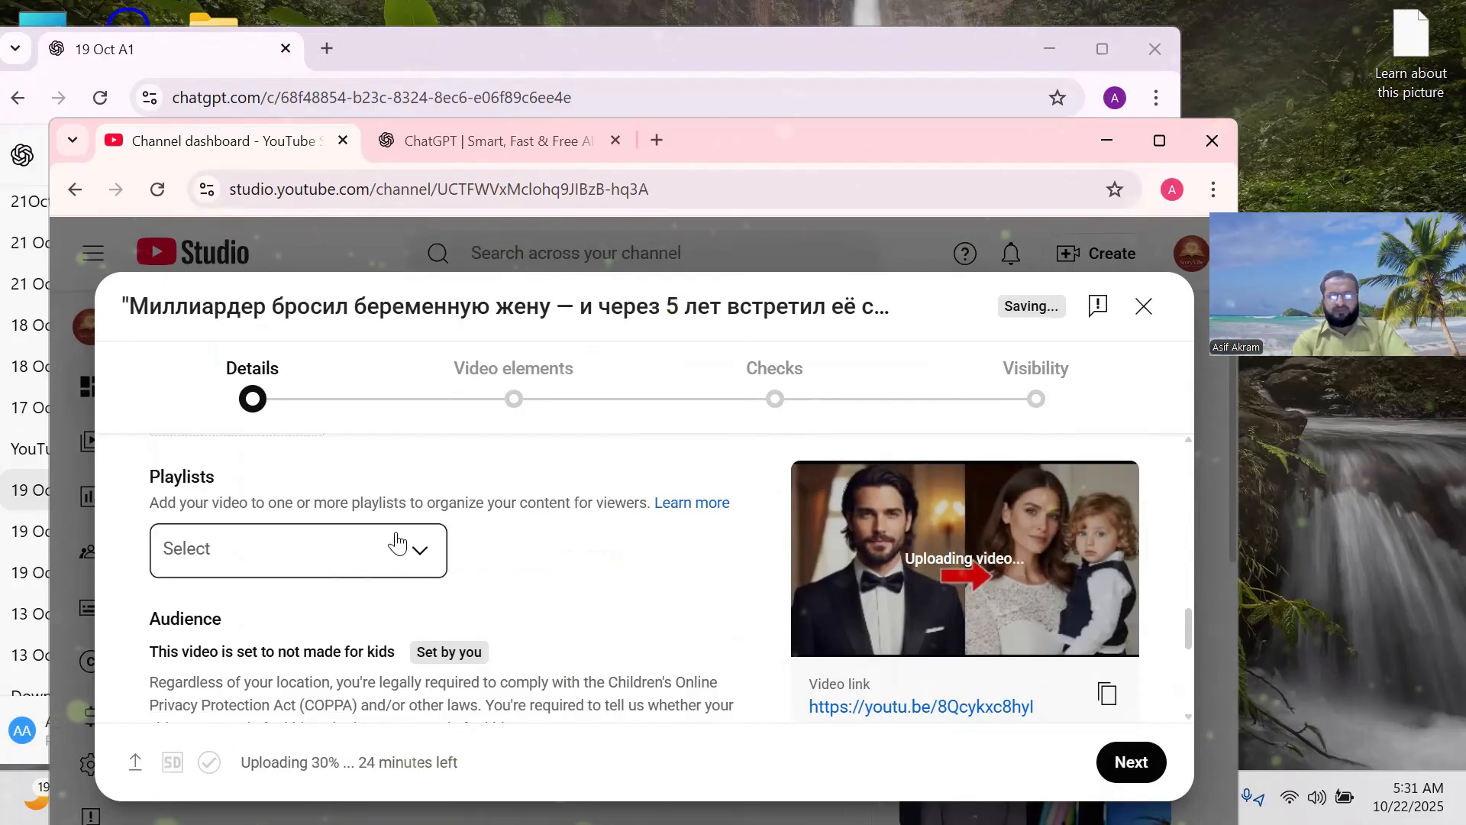
click(420, 549)
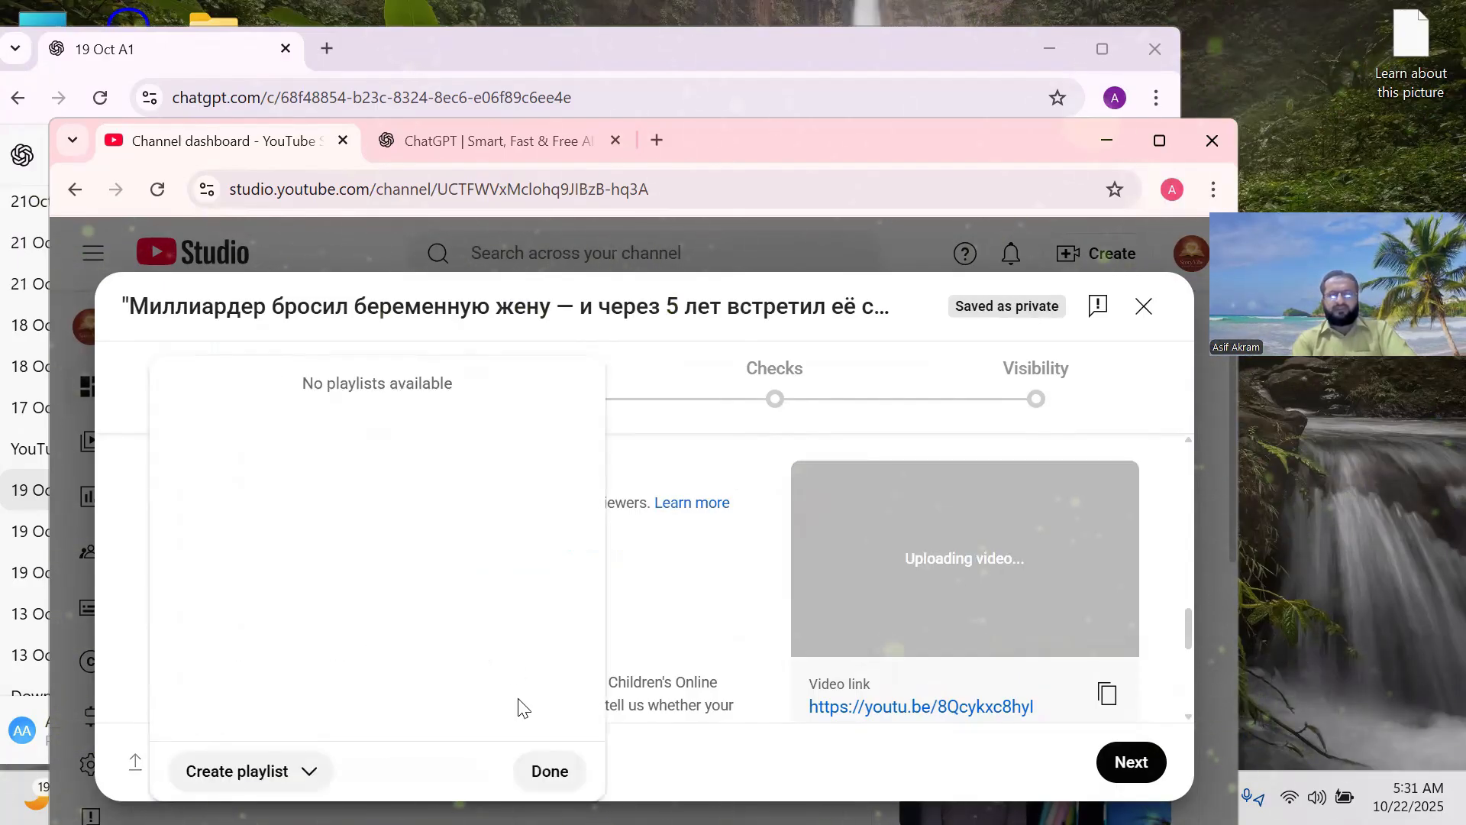
click(550, 771)
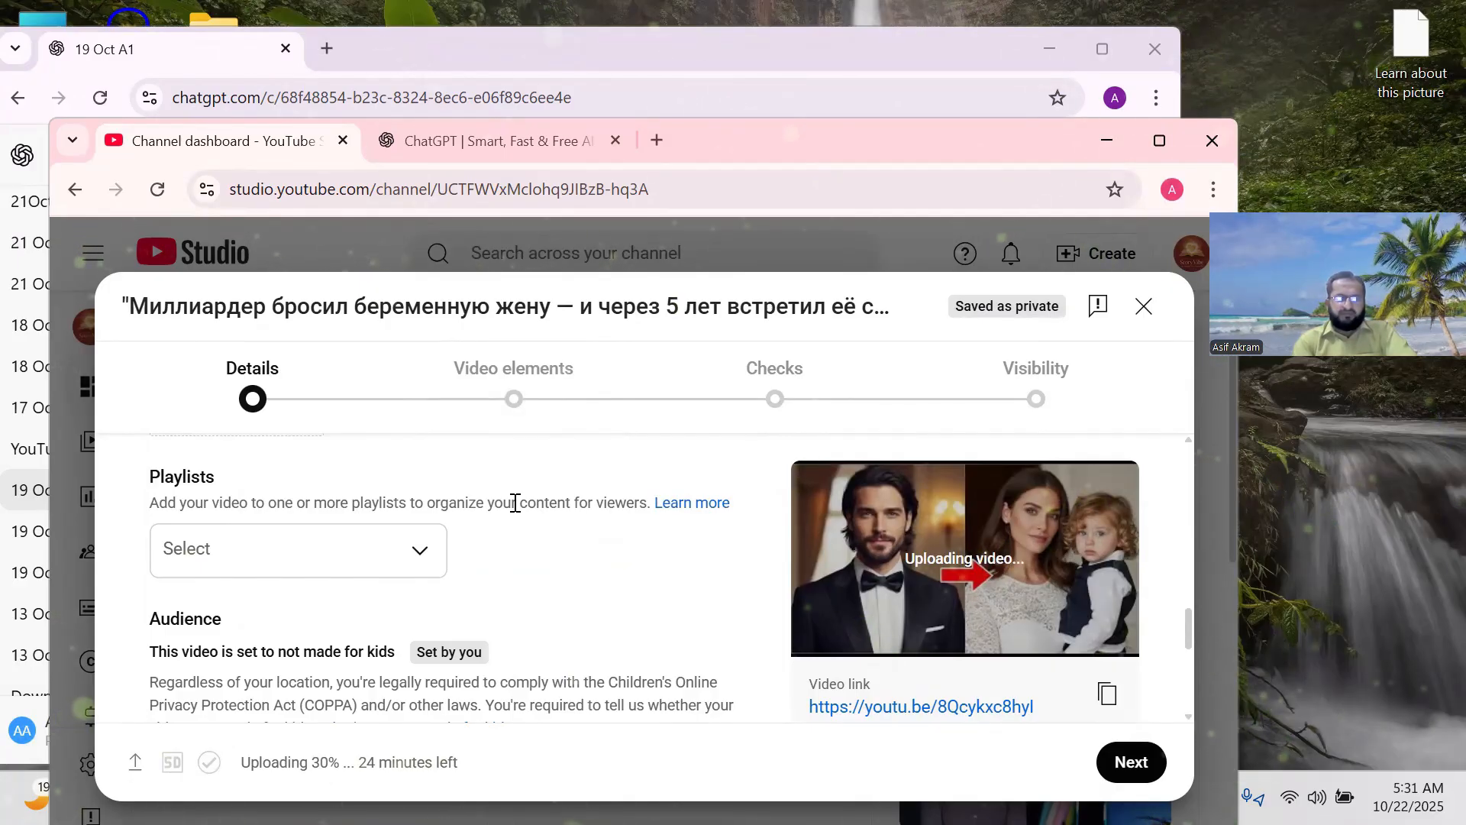
scroll(516, 504, down, 1)
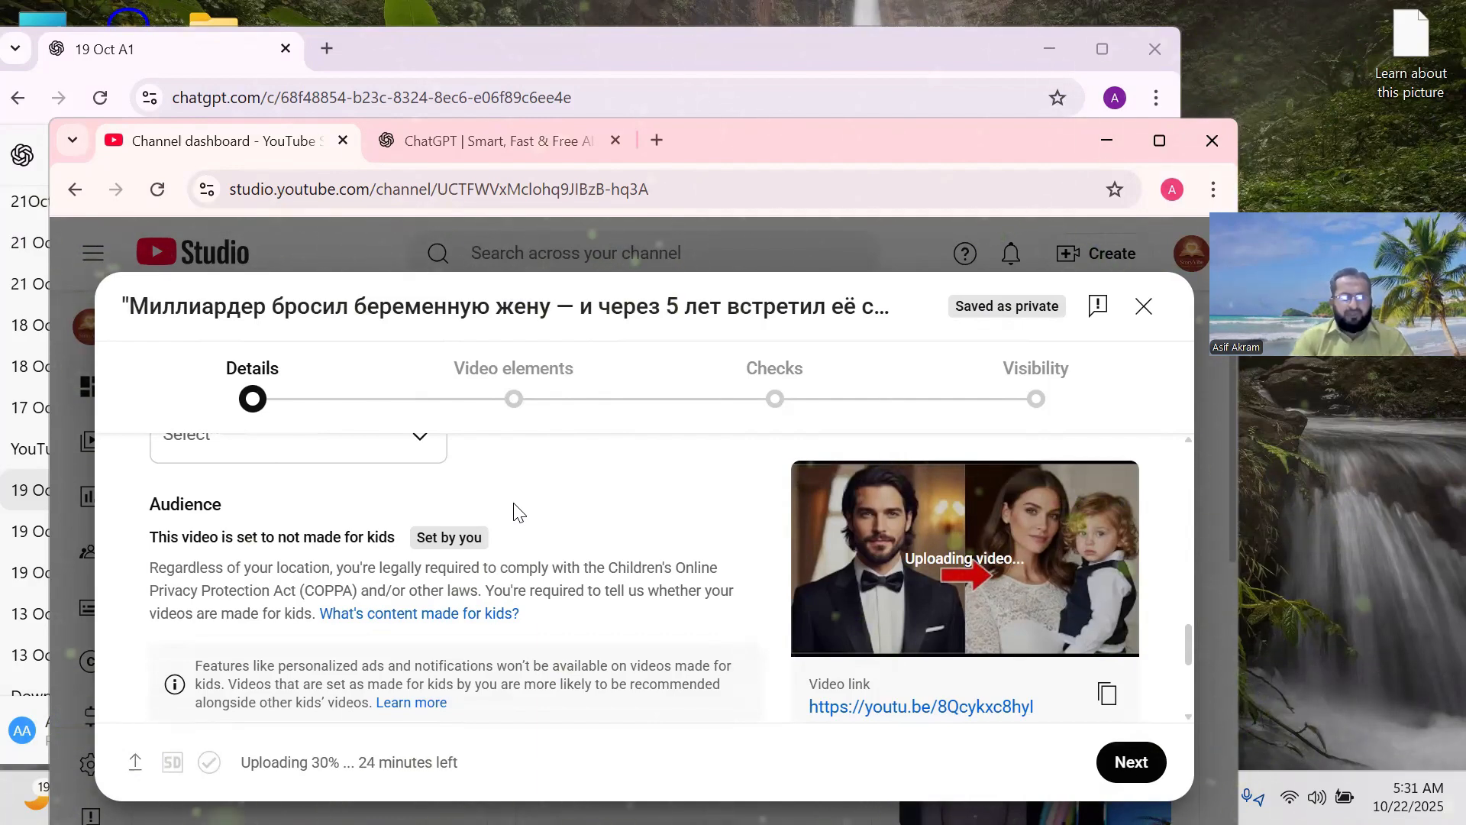
scroll(516, 510, down, 2)
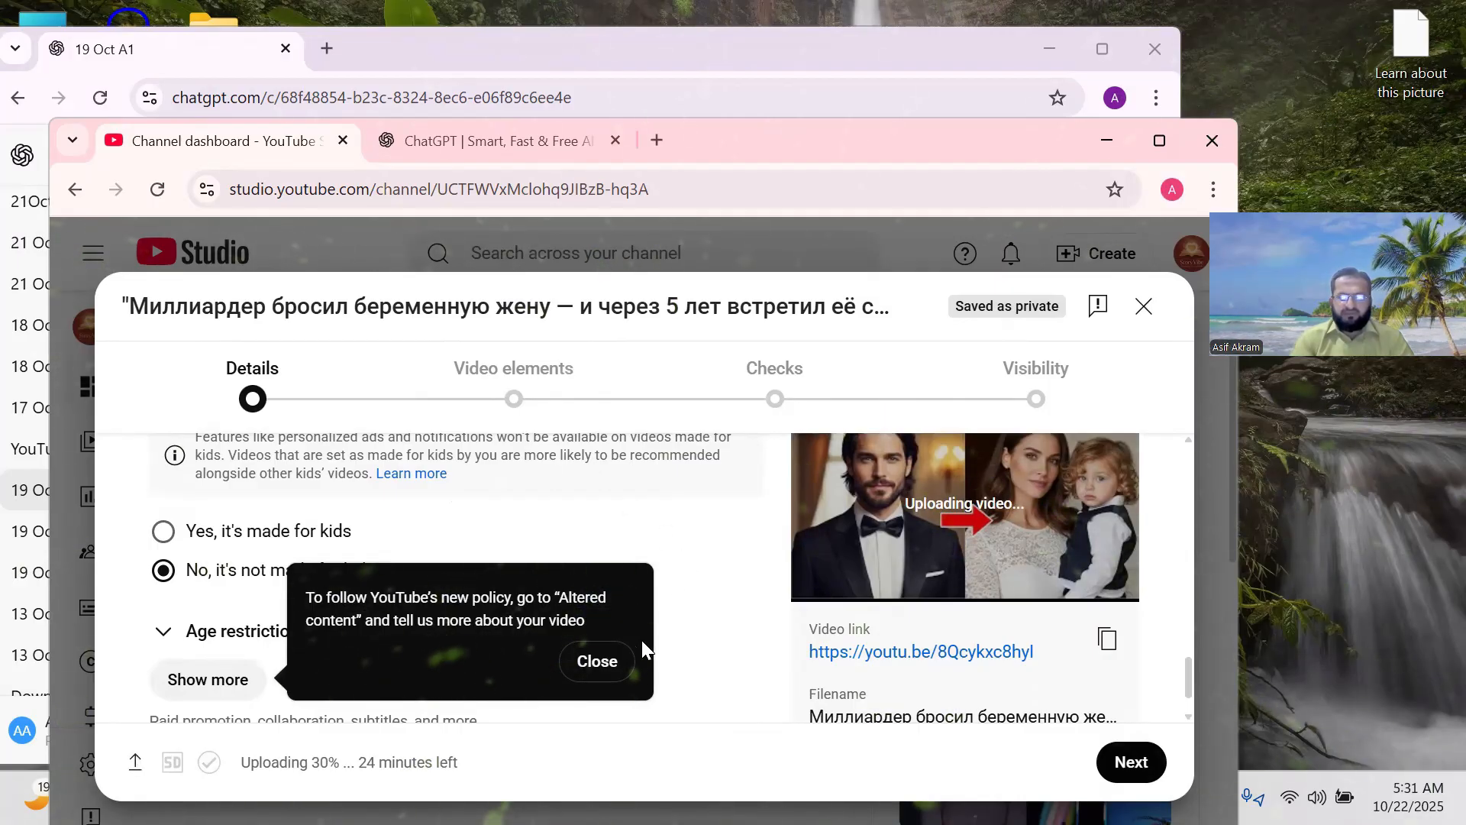
click(598, 664)
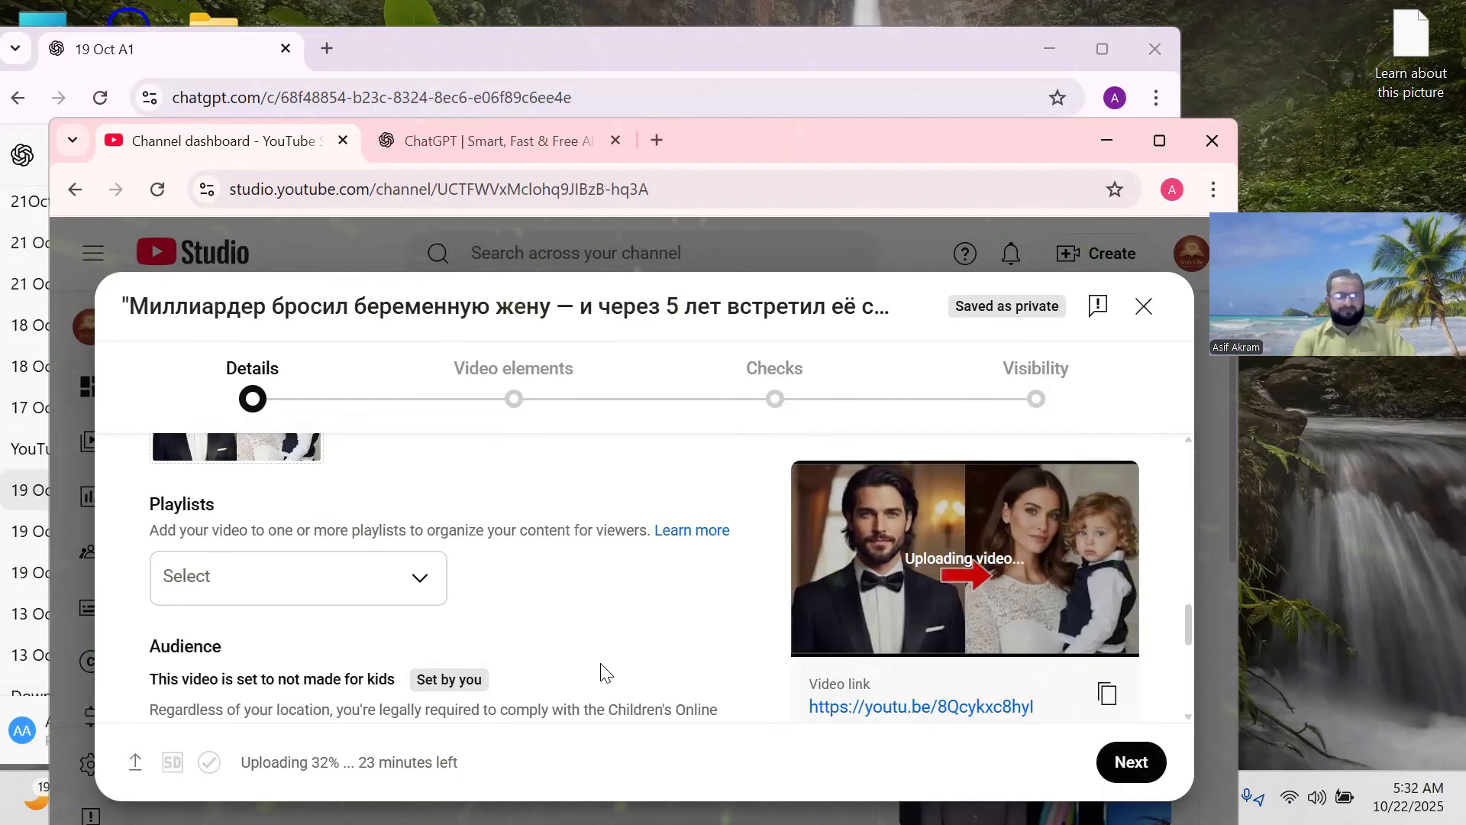
scroll(425, 616, down, 1)
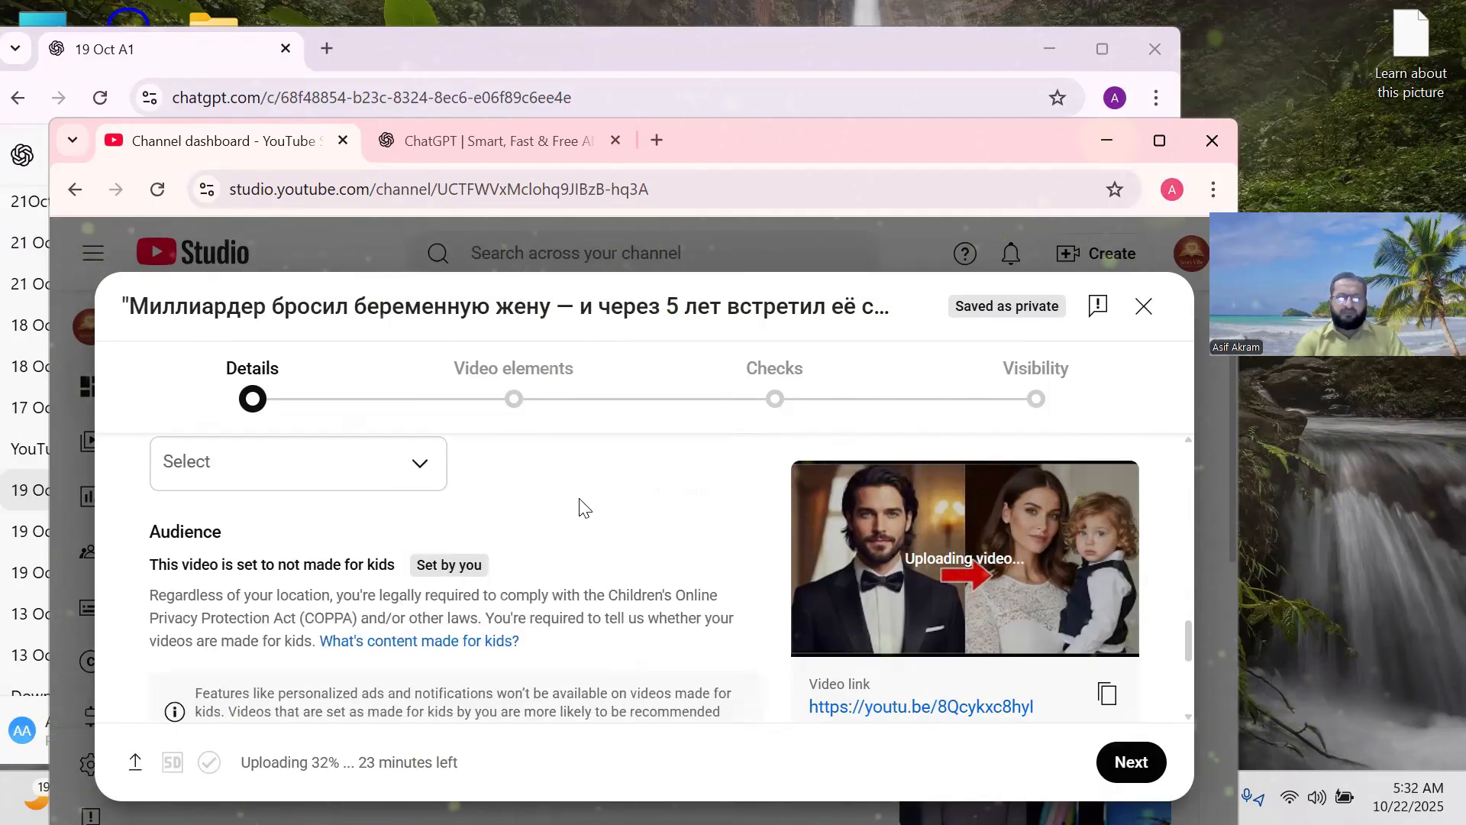
scroll(584, 508, down, 2)
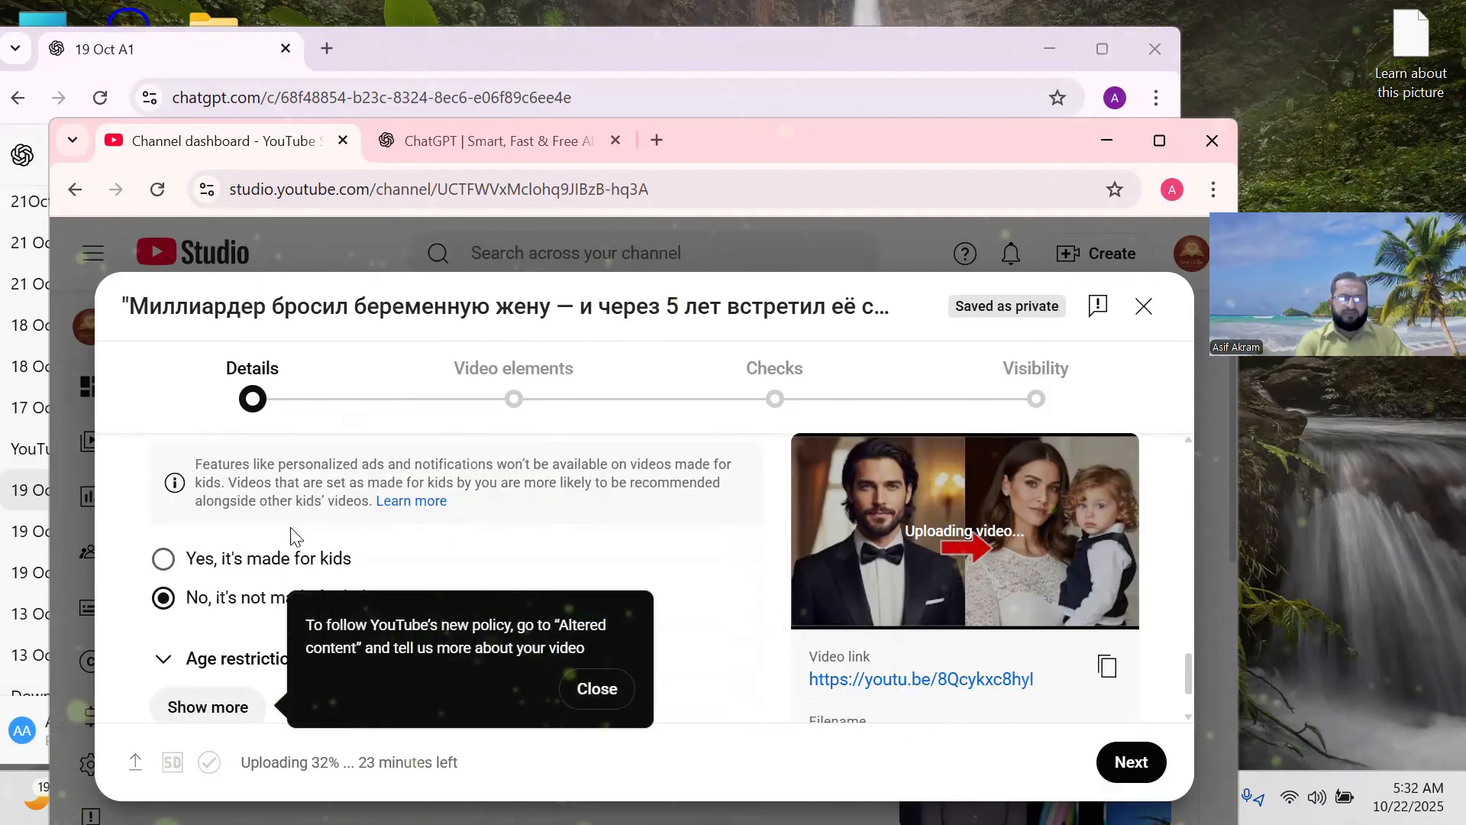
click(597, 688)
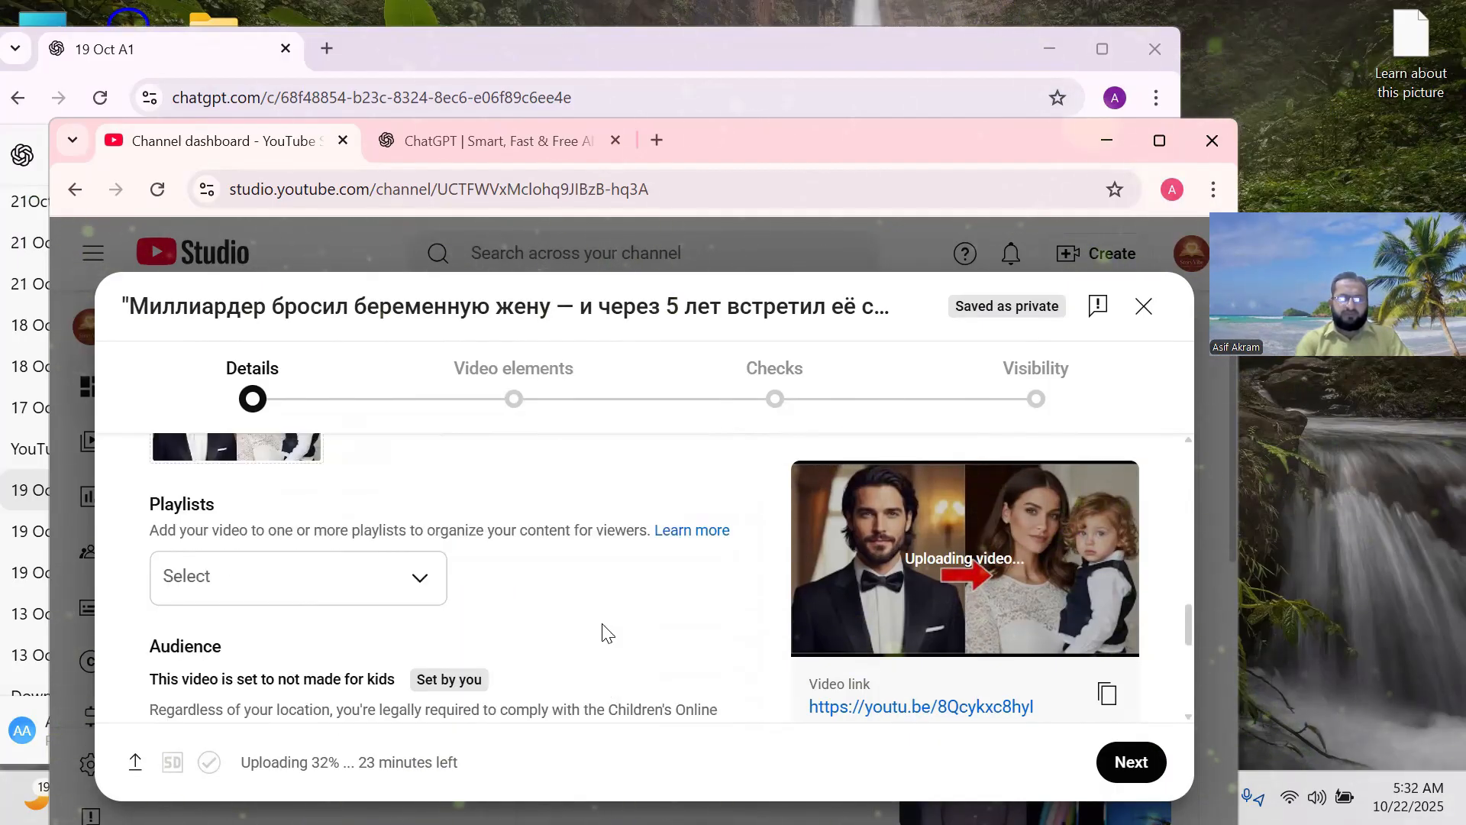
scroll(427, 565, down, 3)
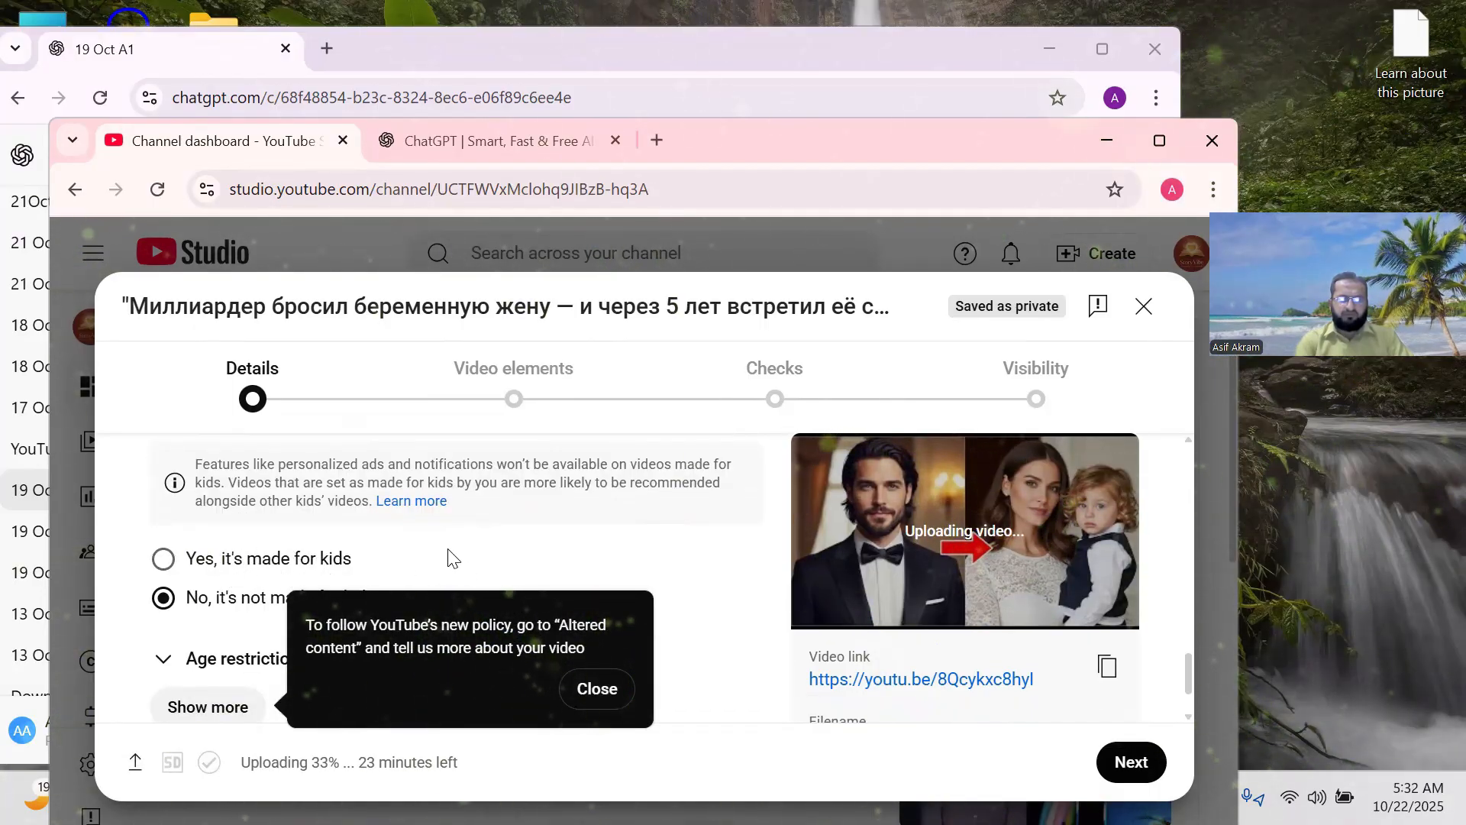
scroll(449, 552, down, 1)
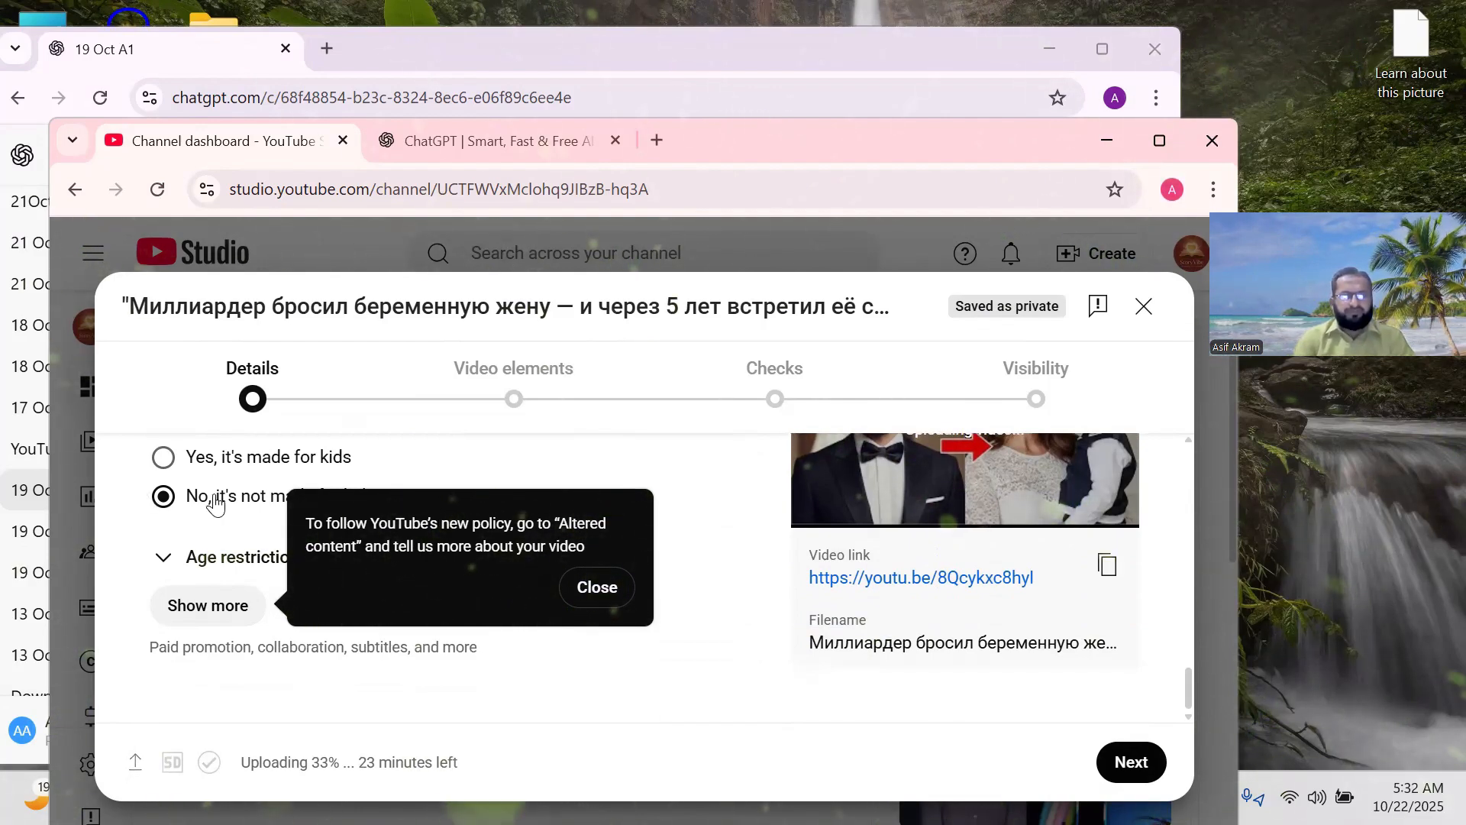
click(596, 587)
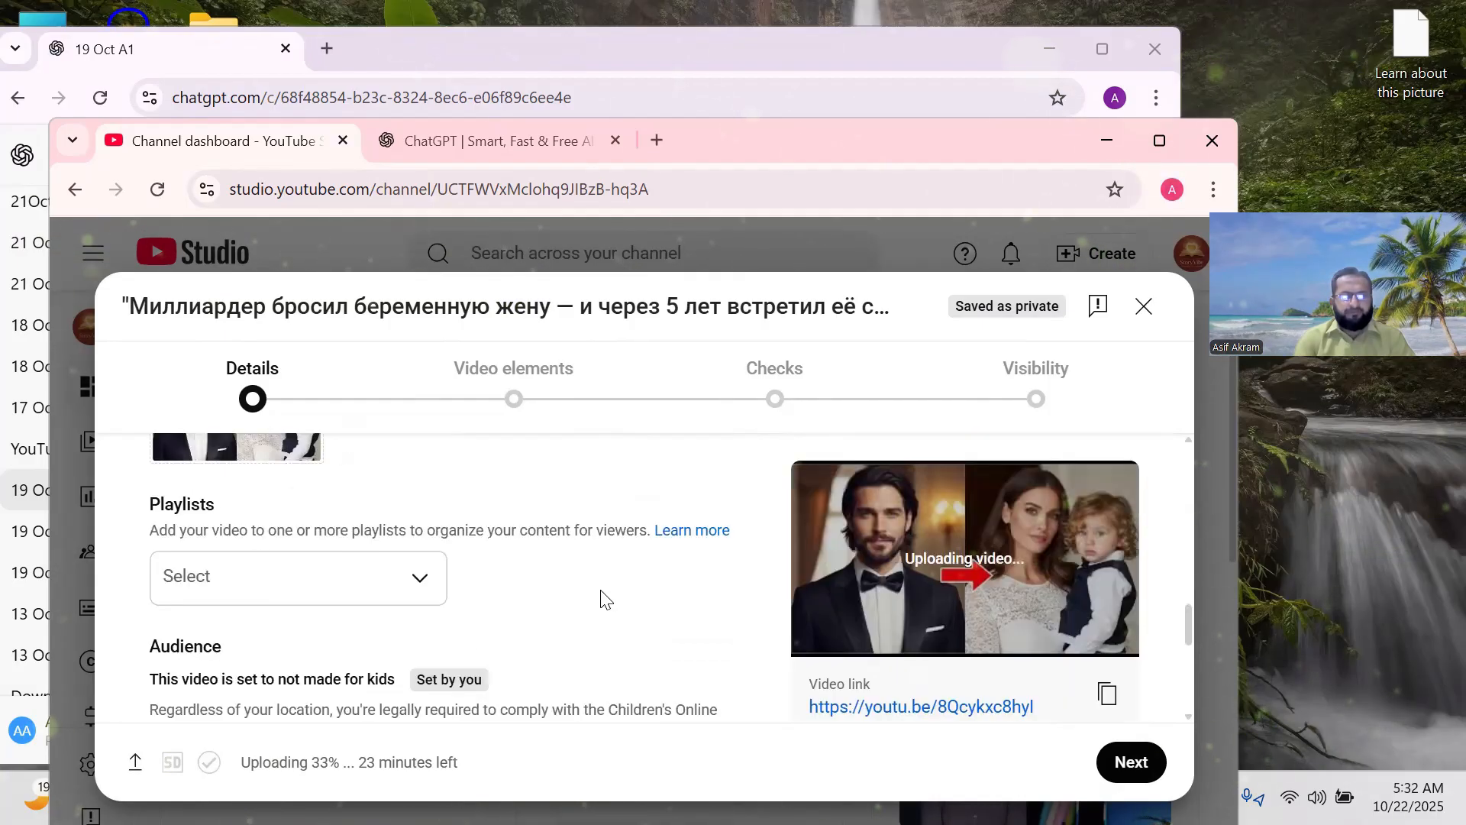
scroll(525, 600, down, 5)
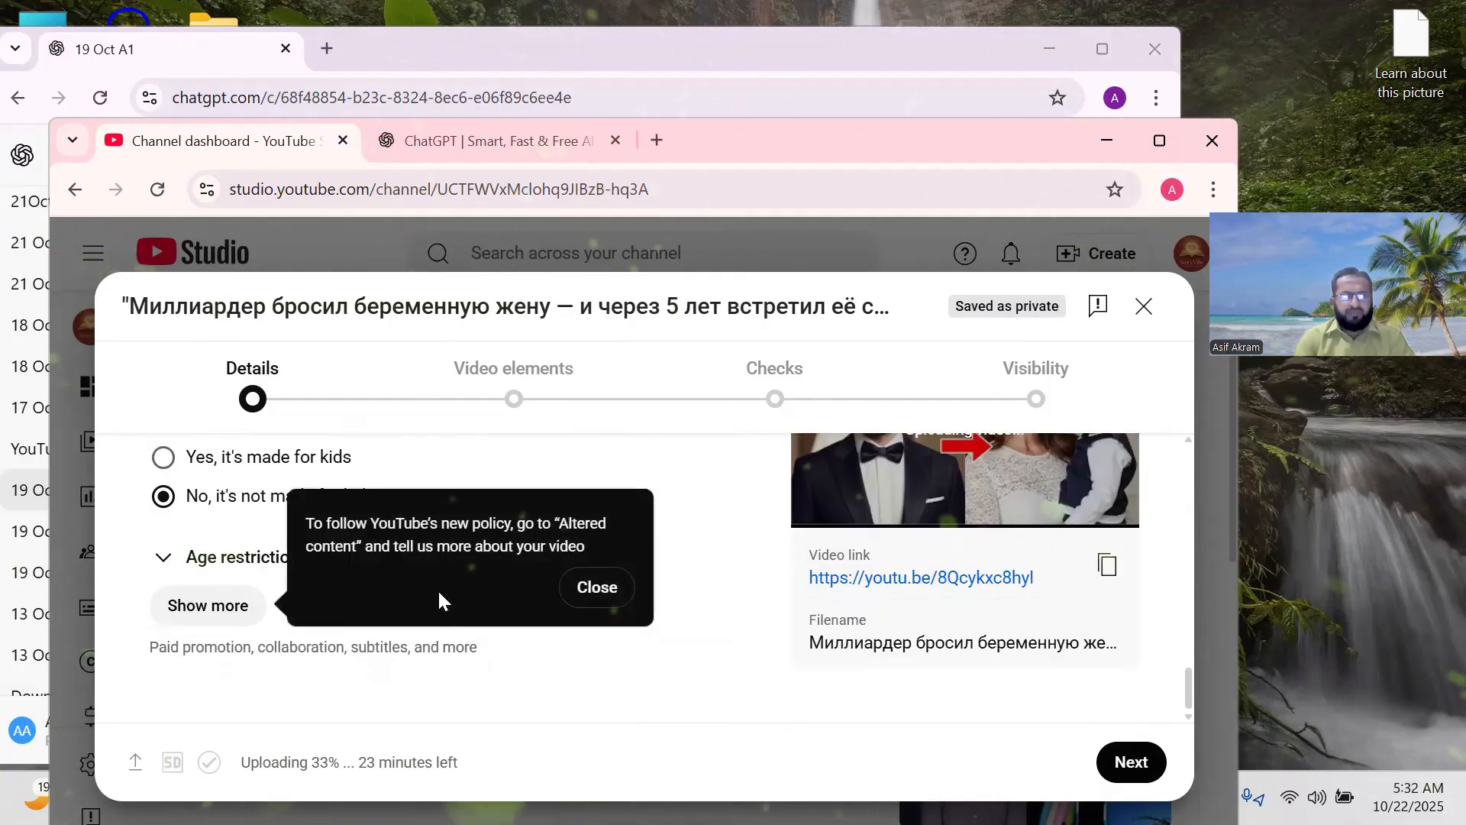
Expand Show more and scroll down to the Paid promotion and Altered content questions.
click(207, 606)
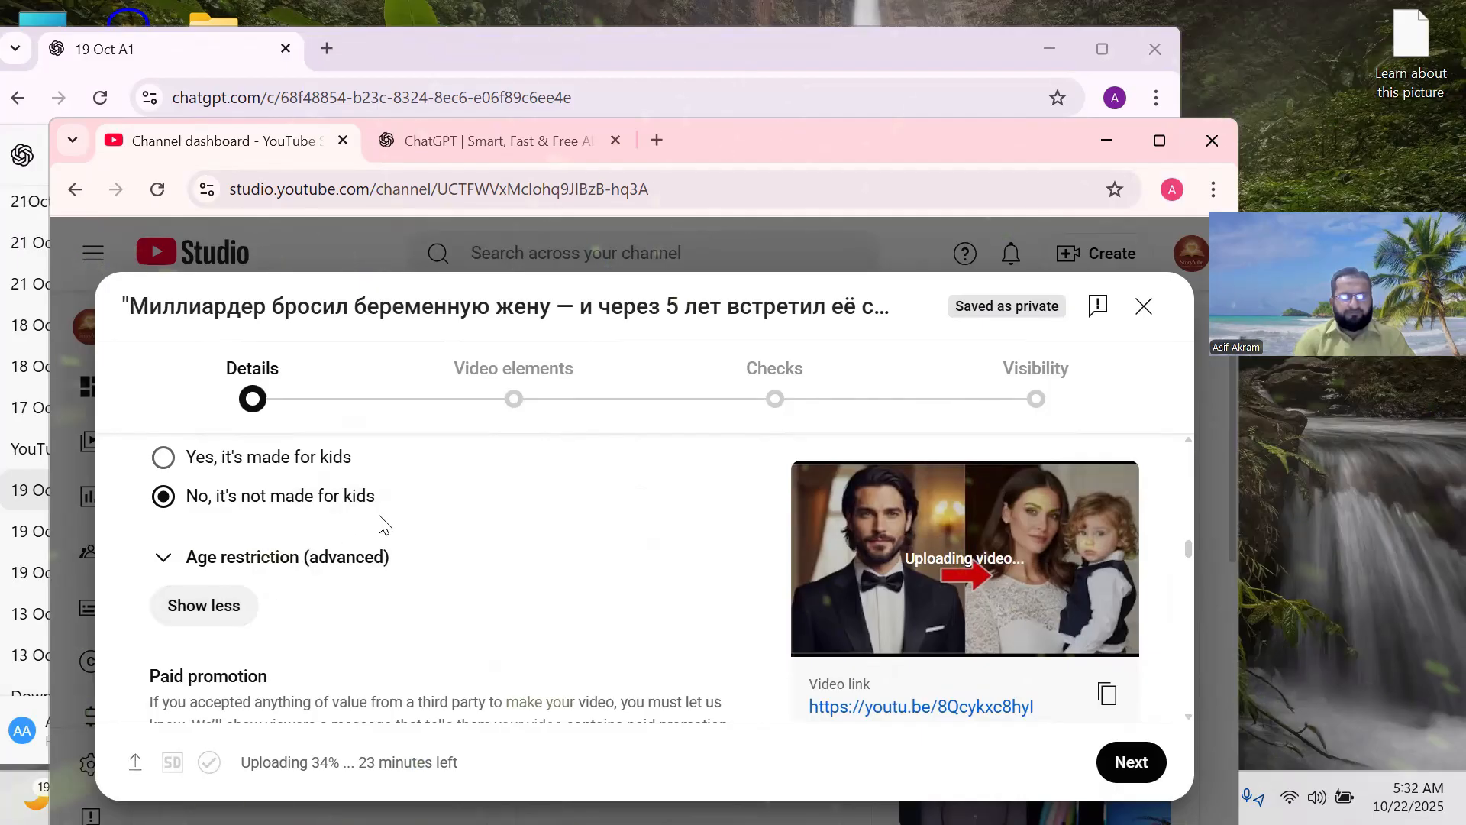
scroll(383, 521, down, 2)
scroll(484, 517, down, 2)
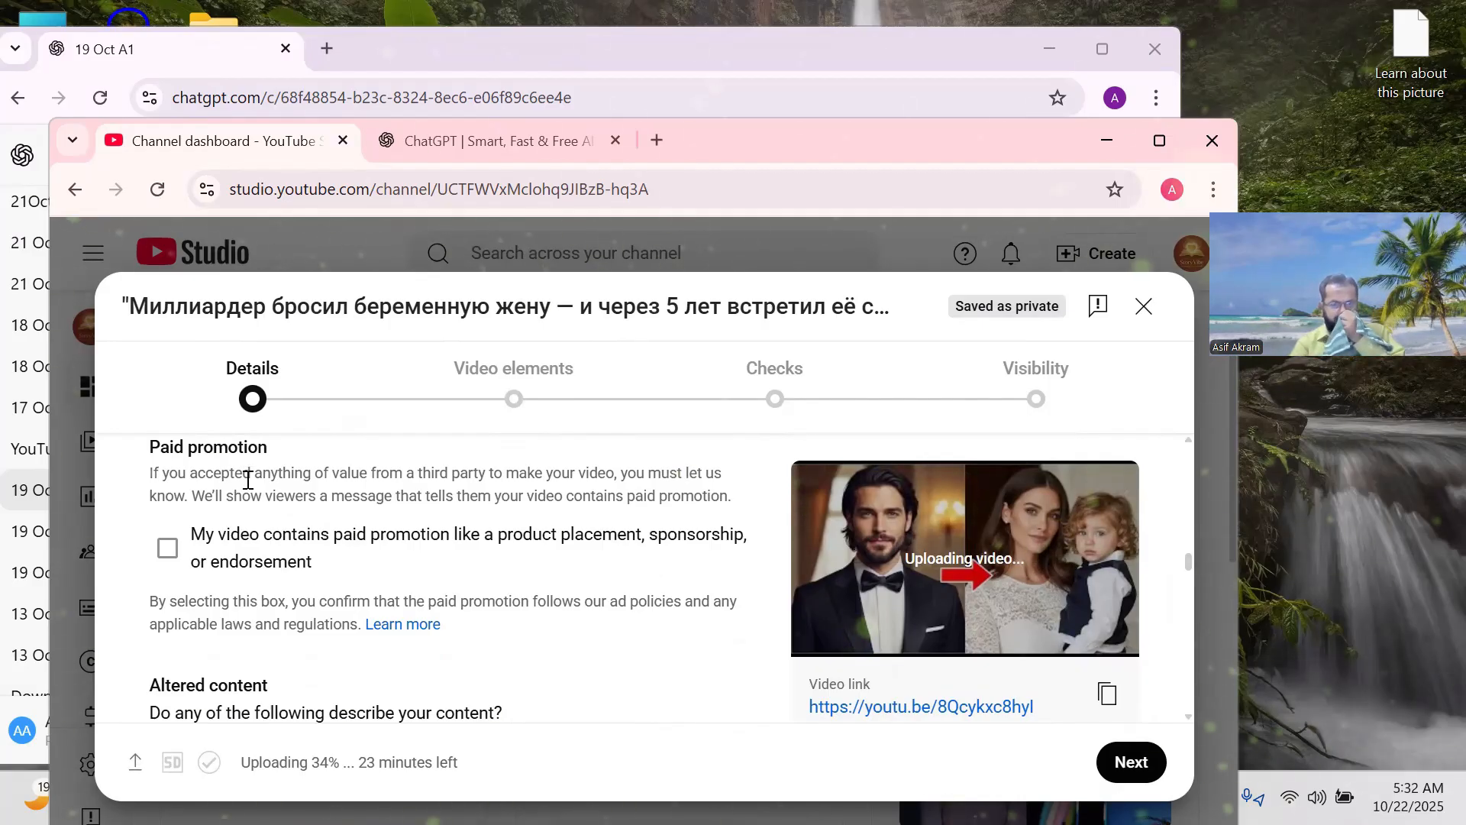
scroll(248, 477, down, 3)
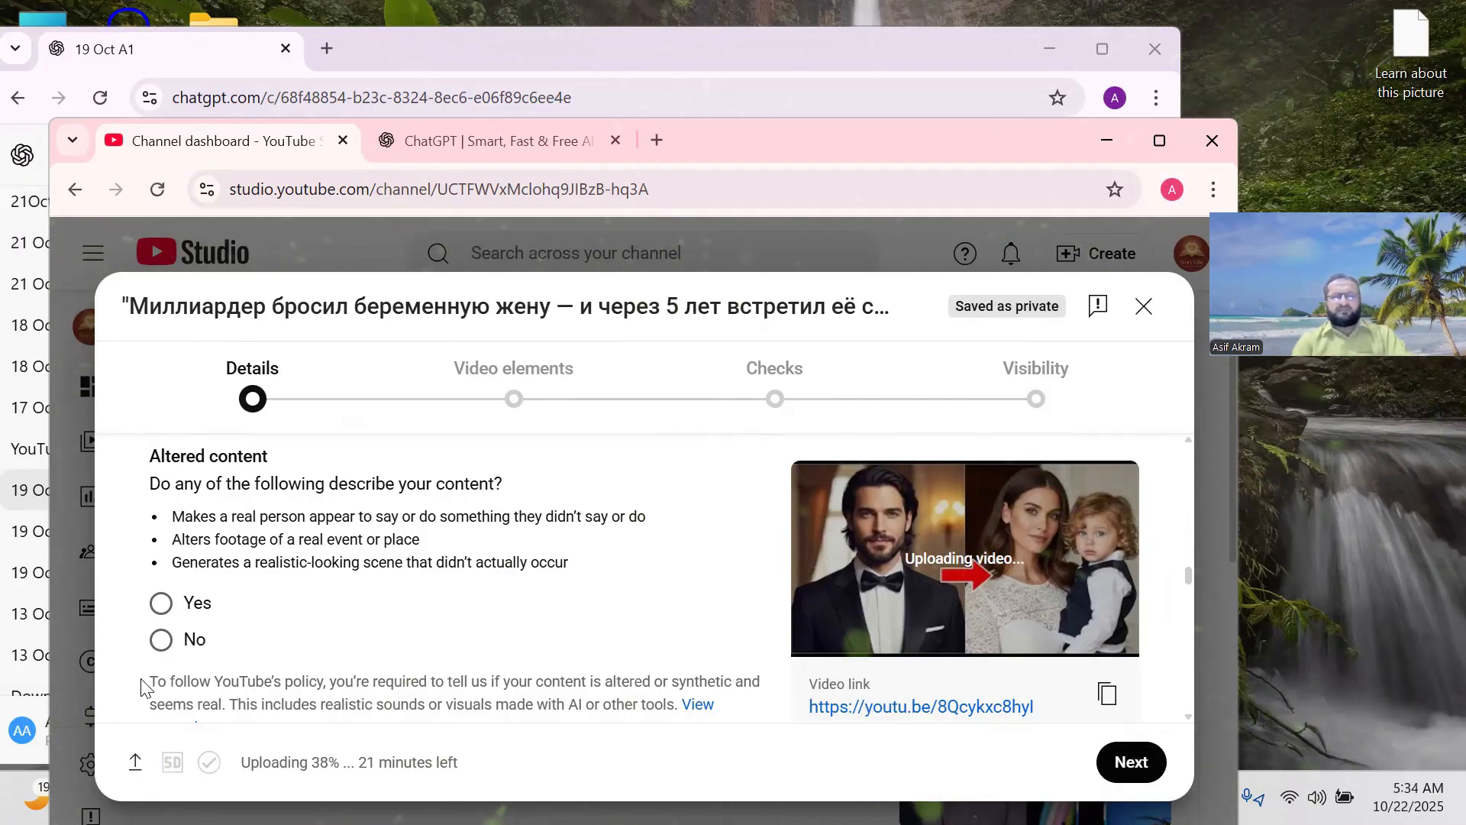
Answer Yes under Altered content for realistic synthetic content.
click(162, 603)
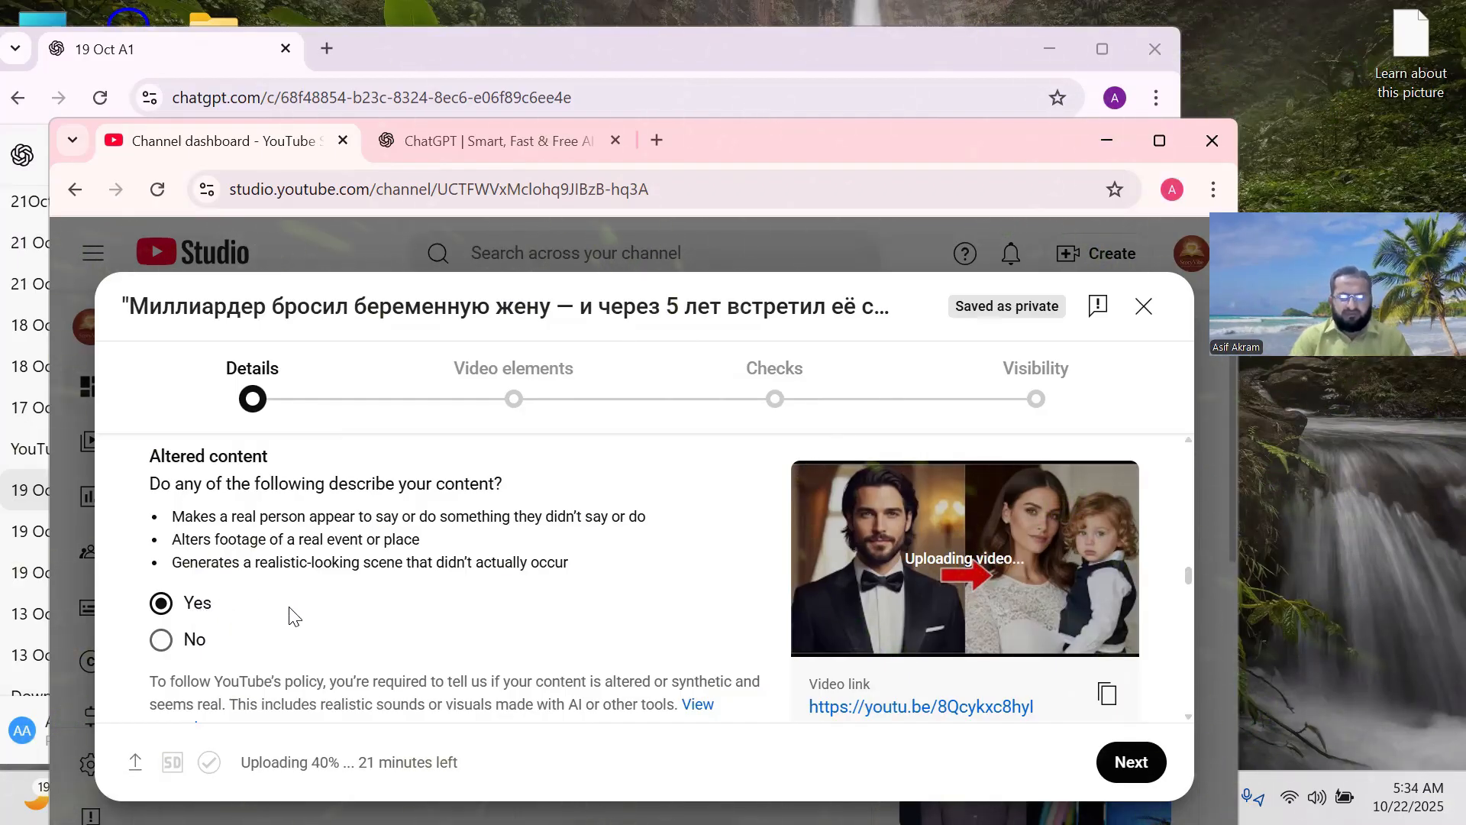
scroll(288, 612, down, 3)
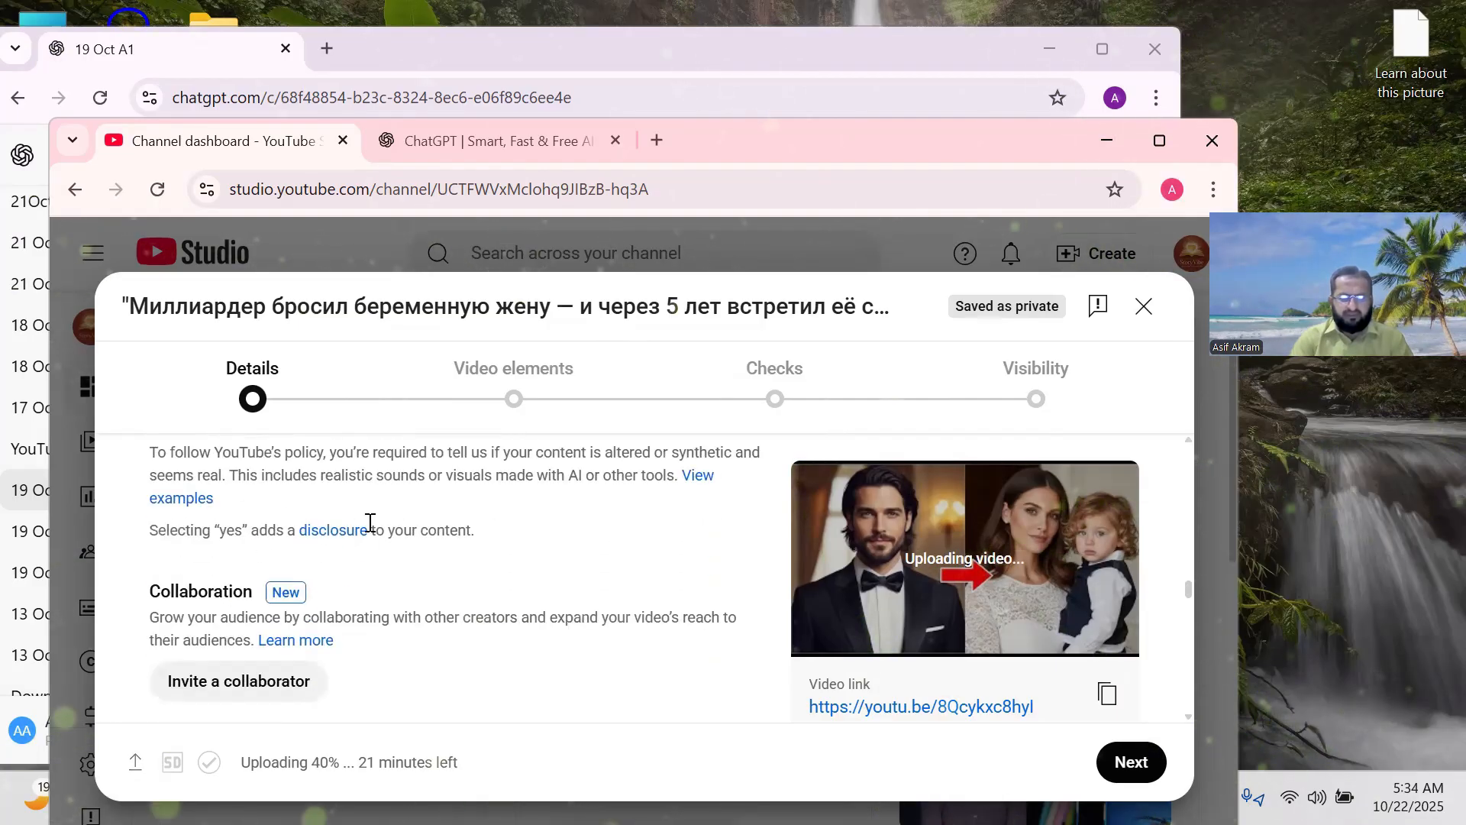
Scroll down past chapters and places settings to the empty Add tag field.
scroll(372, 521, down, 1)
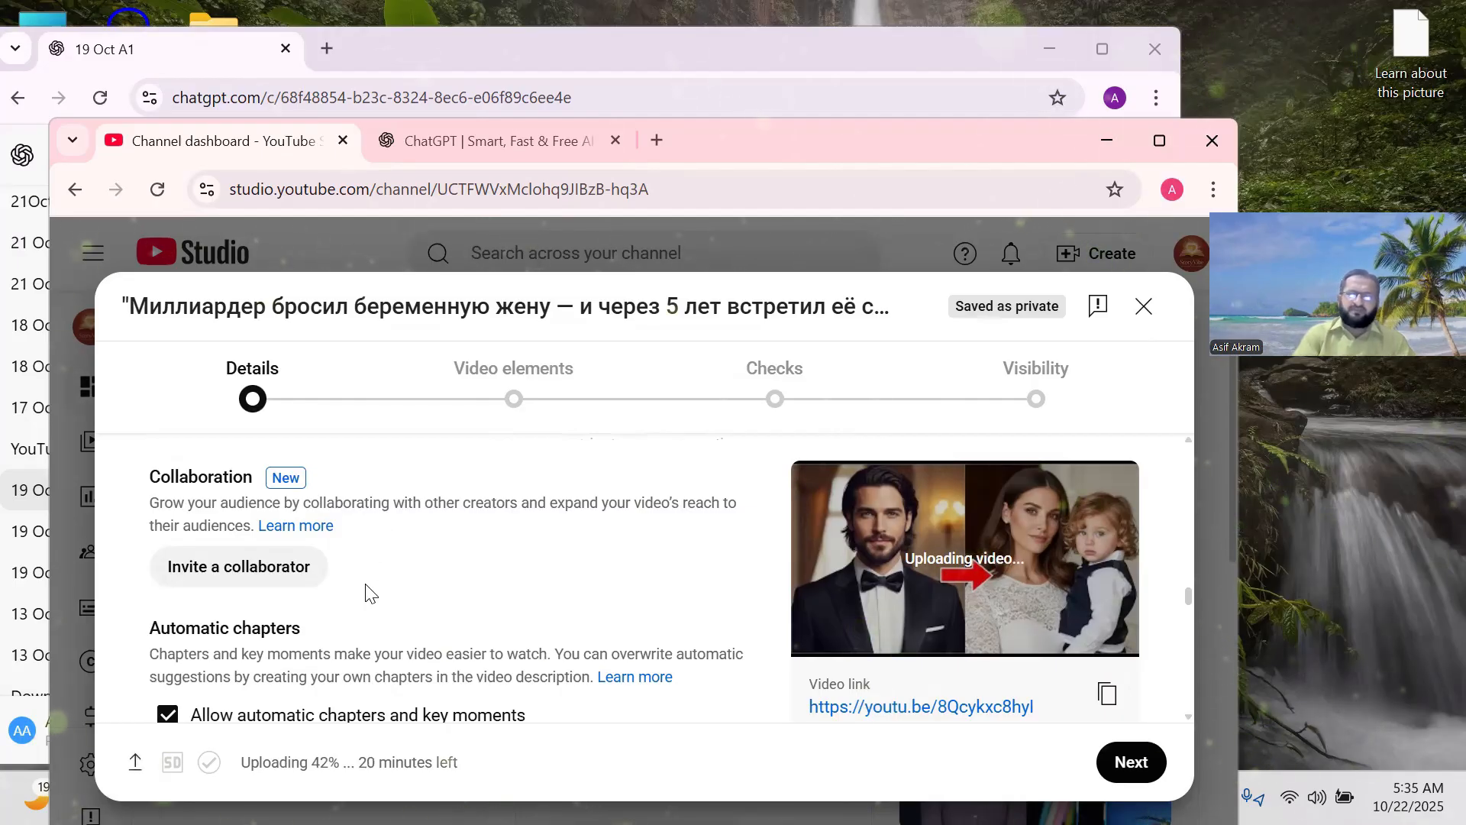
scroll(504, 556, down, 1)
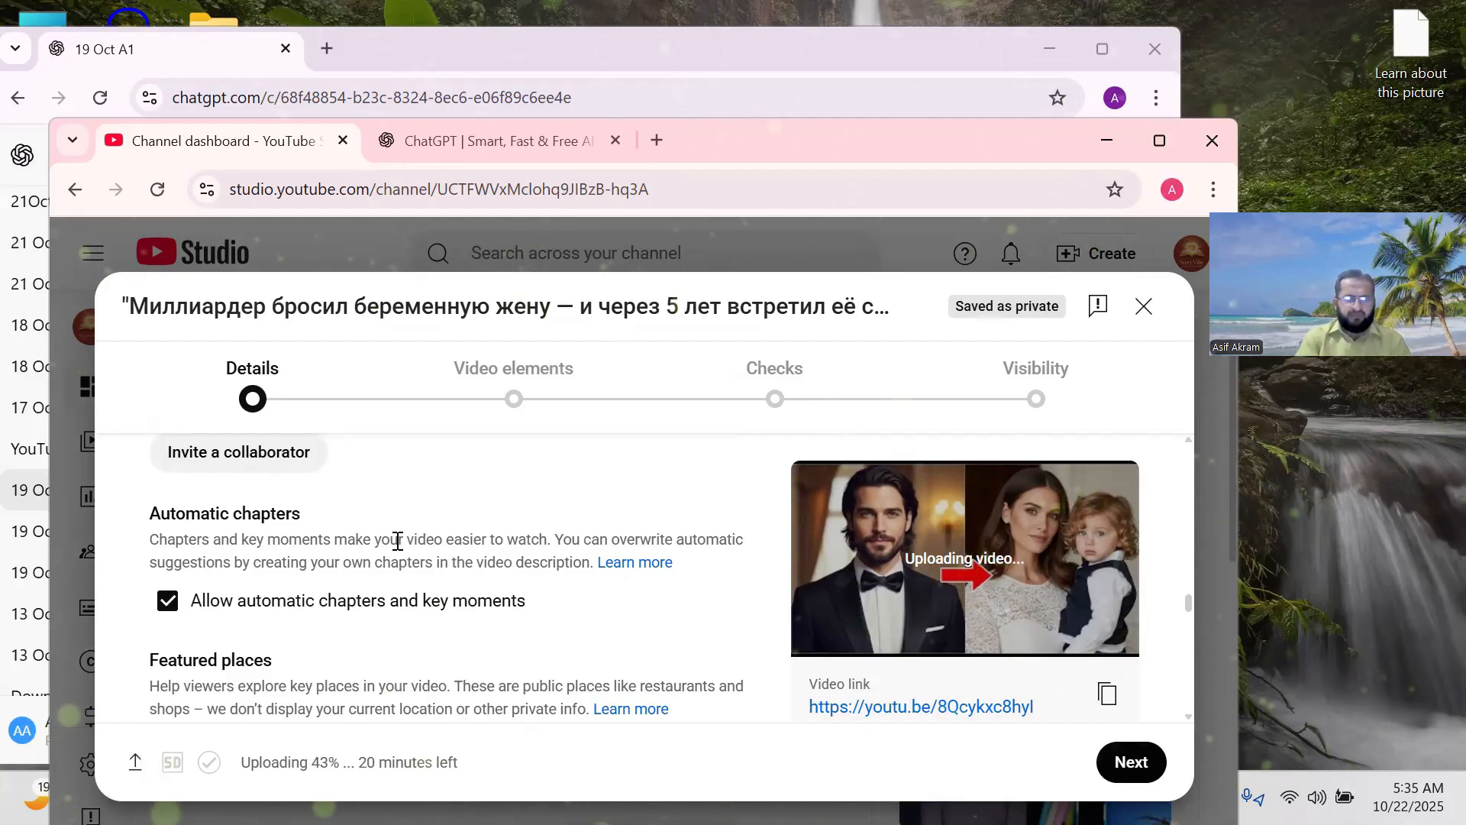
scroll(344, 541, down, 1)
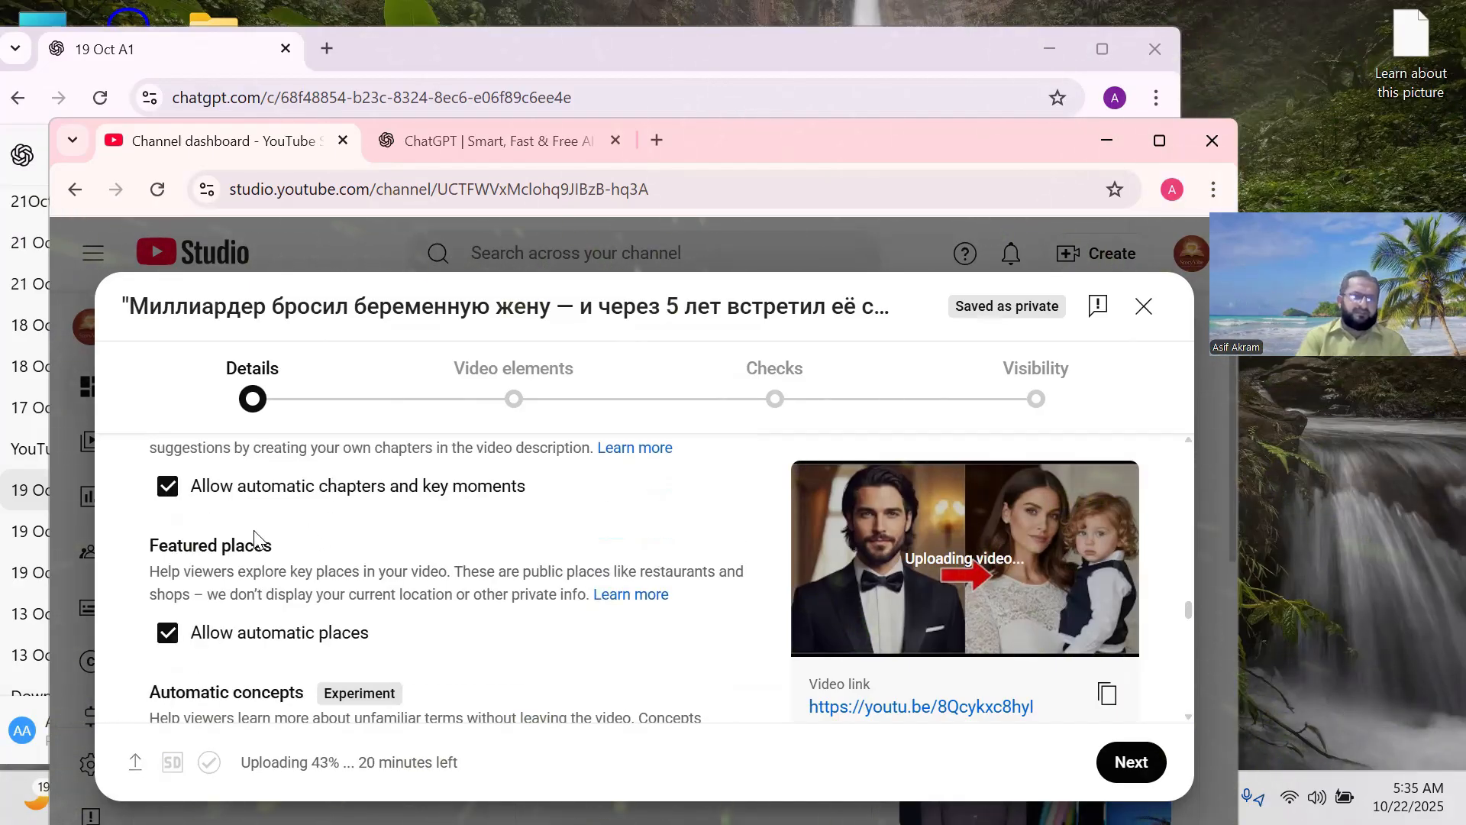
scroll(257, 539, up, 1)
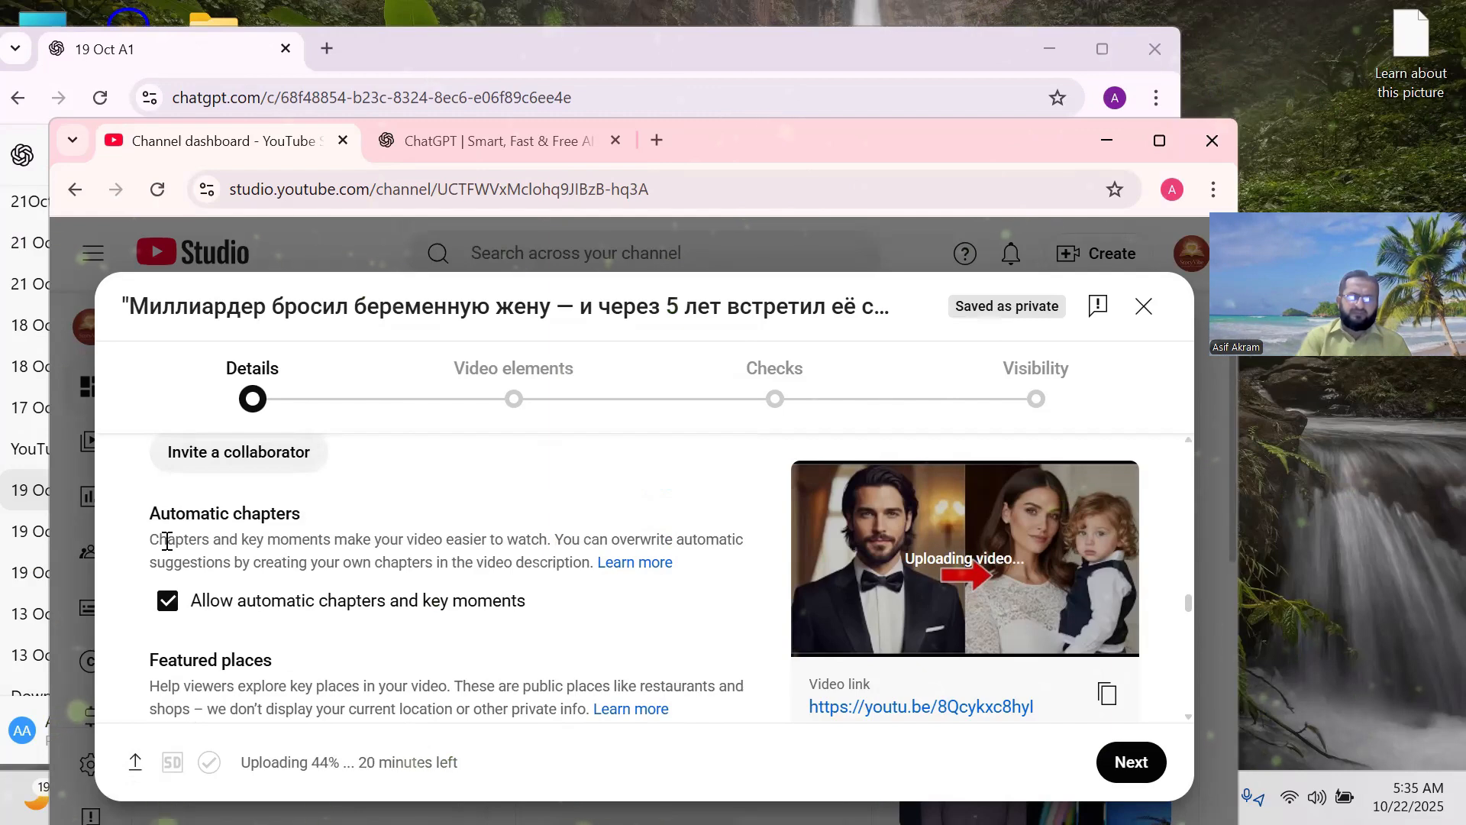
scroll(338, 564, down, 3)
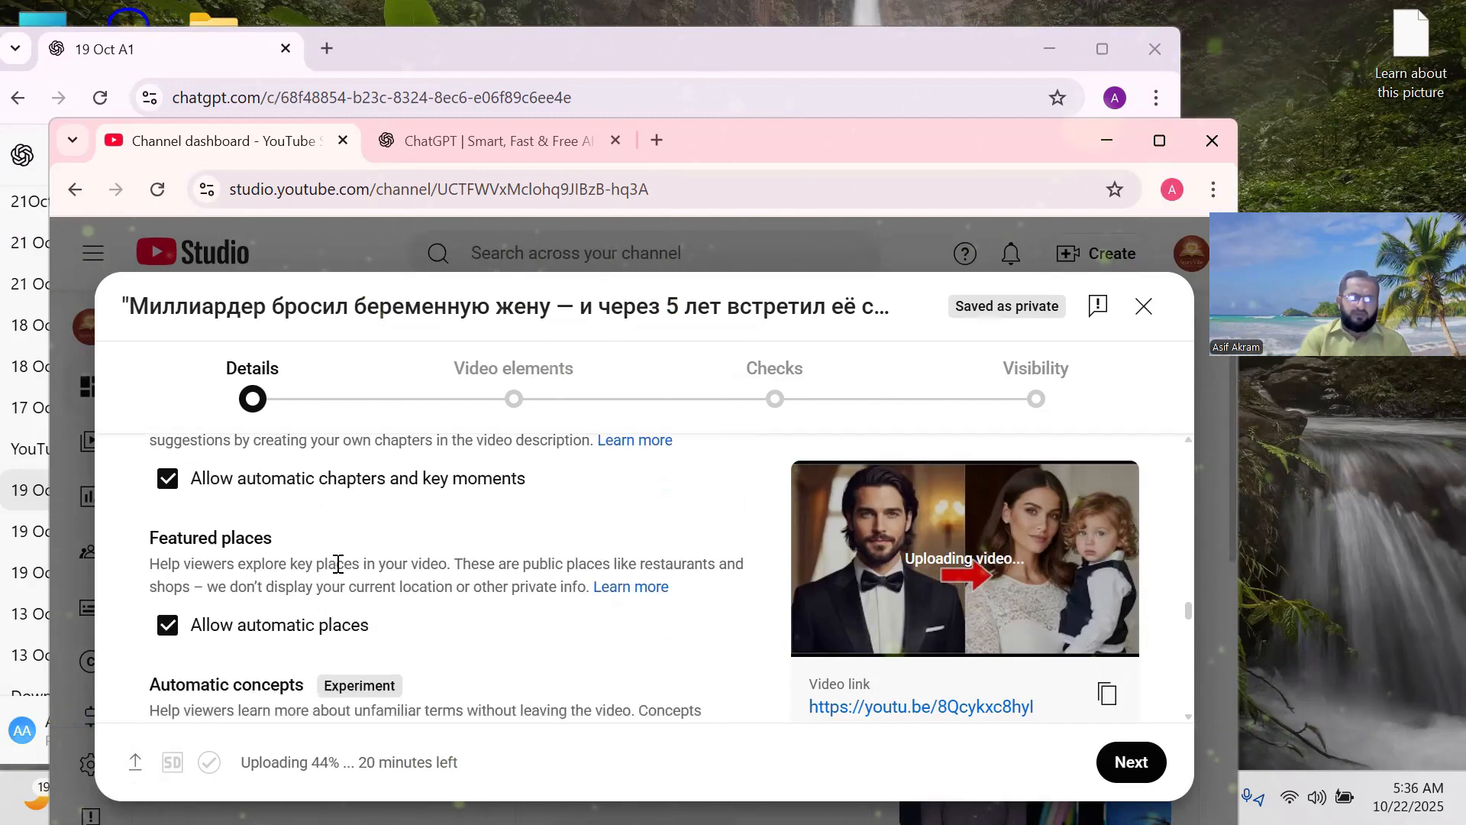
scroll(296, 557, down, 2)
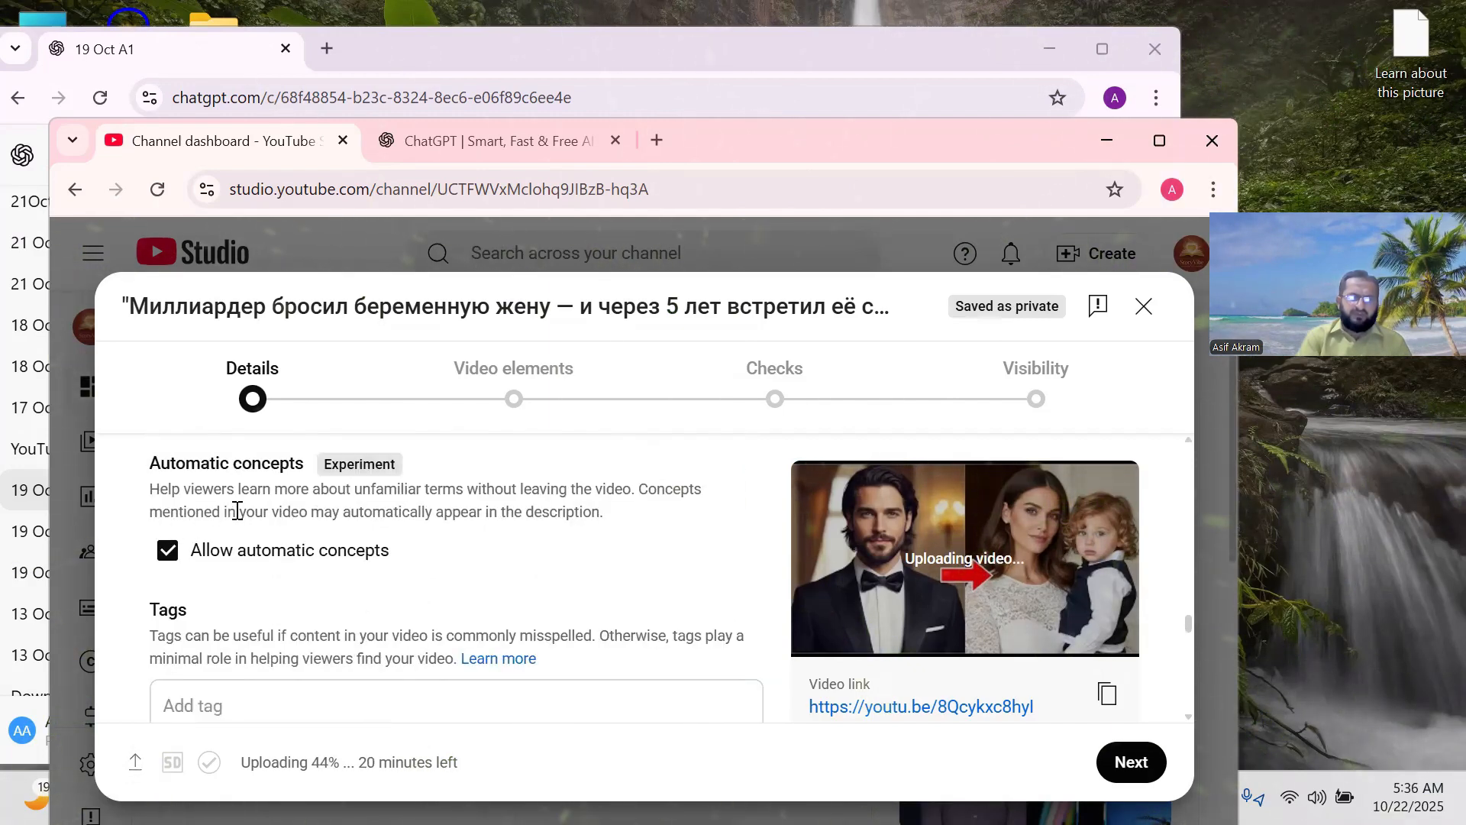
scroll(236, 514, down, 1)
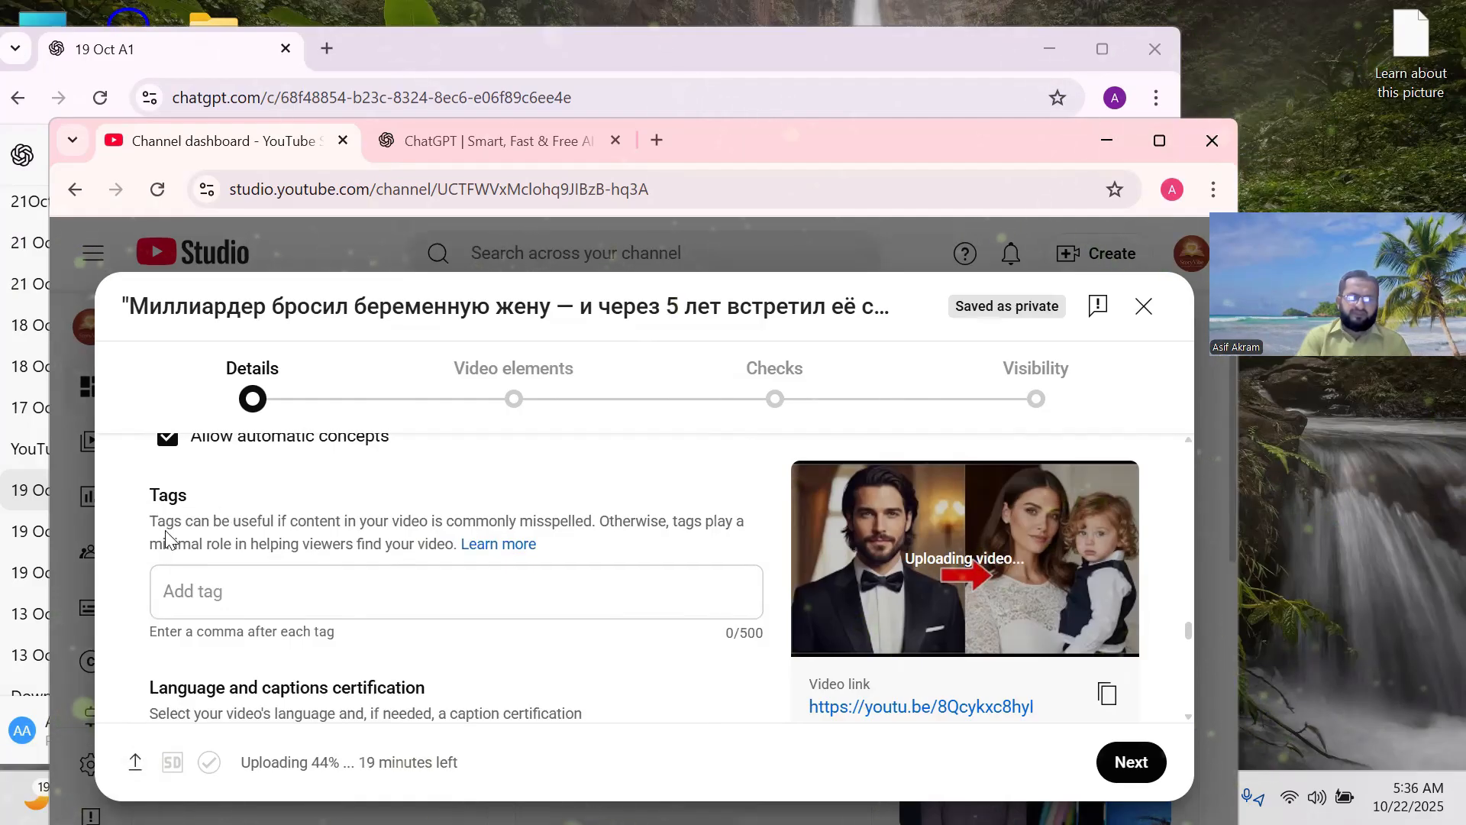
click(189, 592)
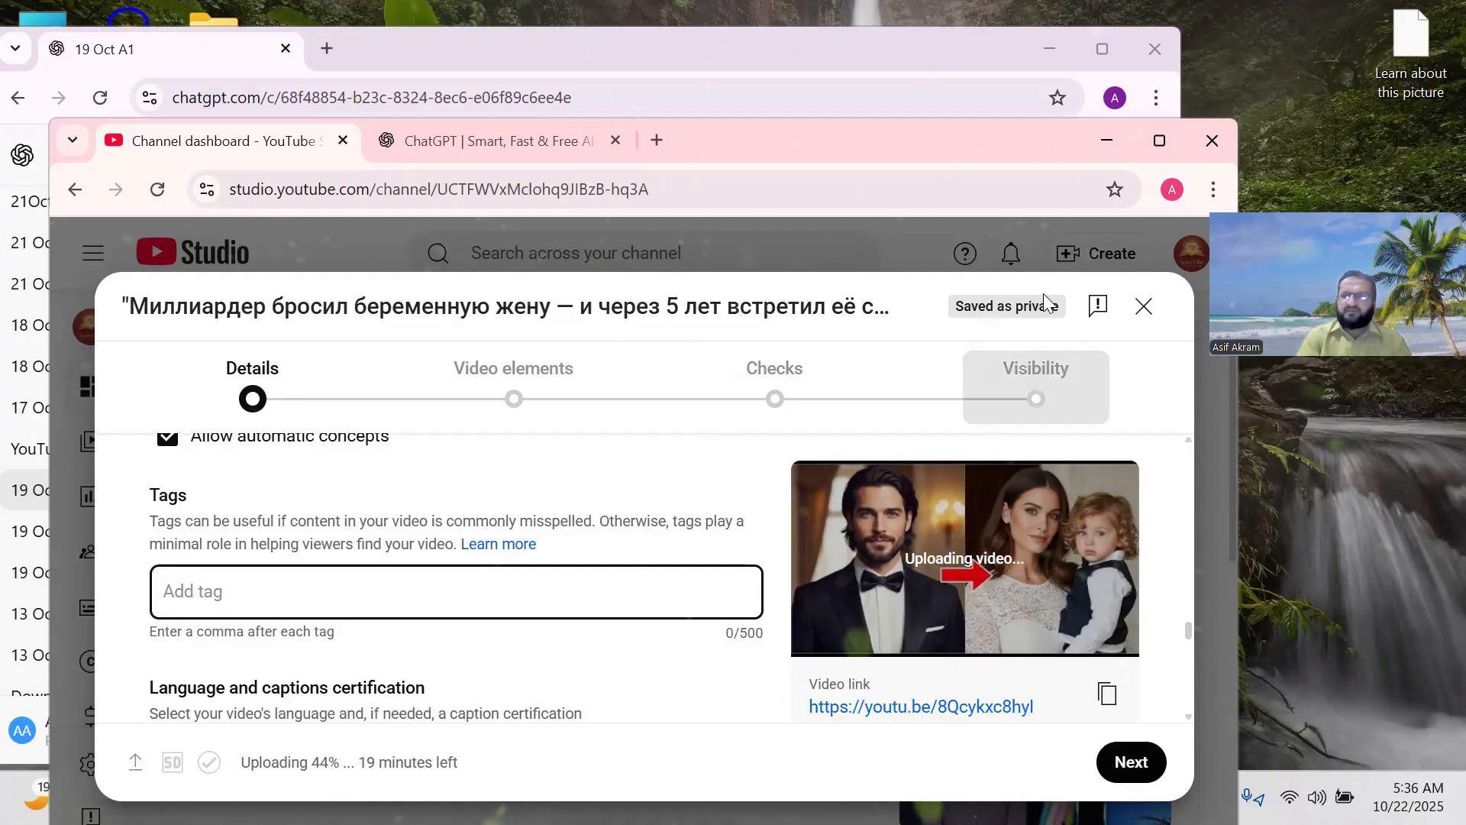
Copy ChatGPT's comma-separated SEO tags and return to YouTube Studio's Tags field.
click(1097, 139)
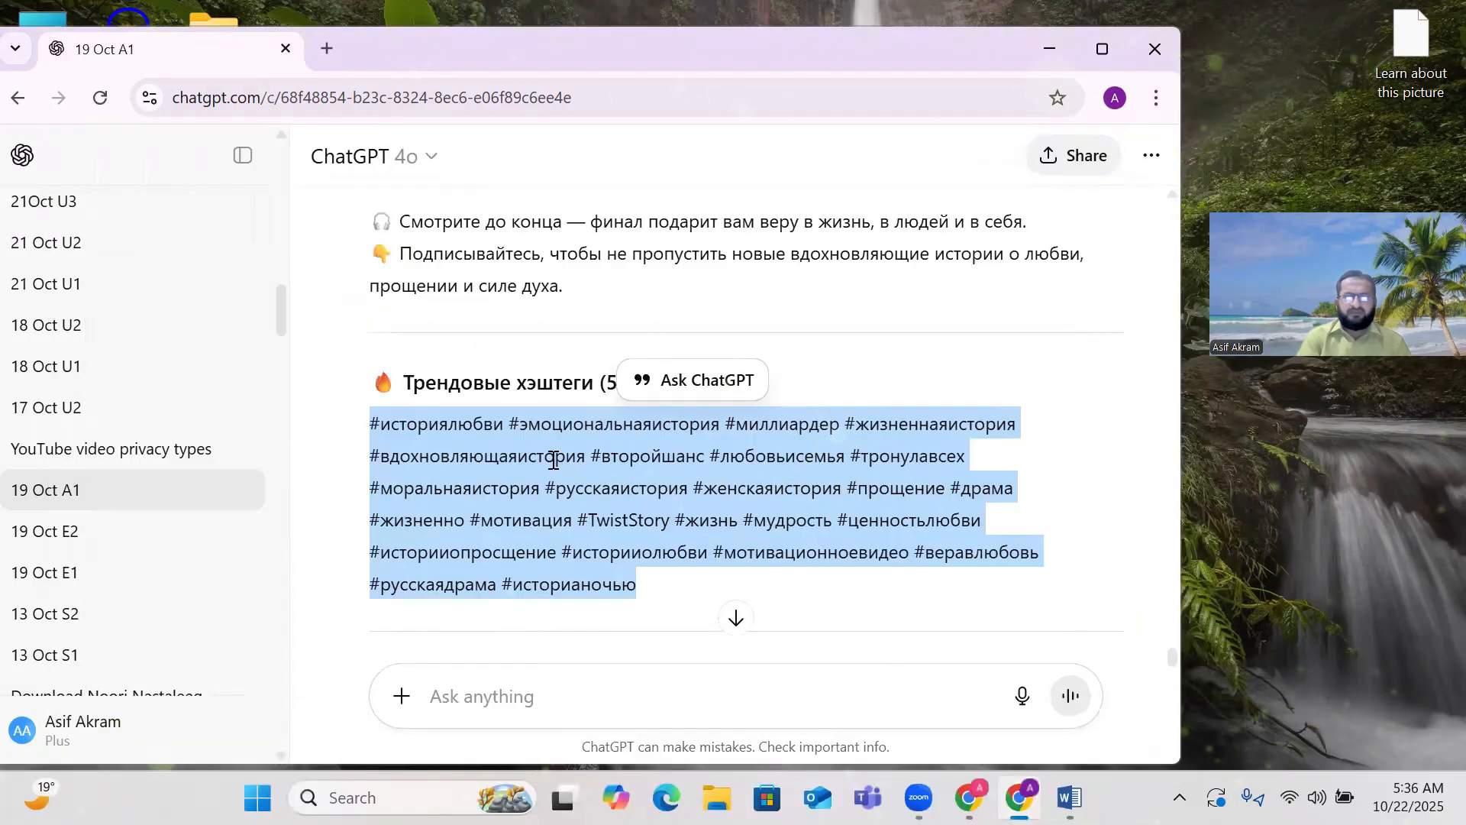
scroll(553, 461, down, 4)
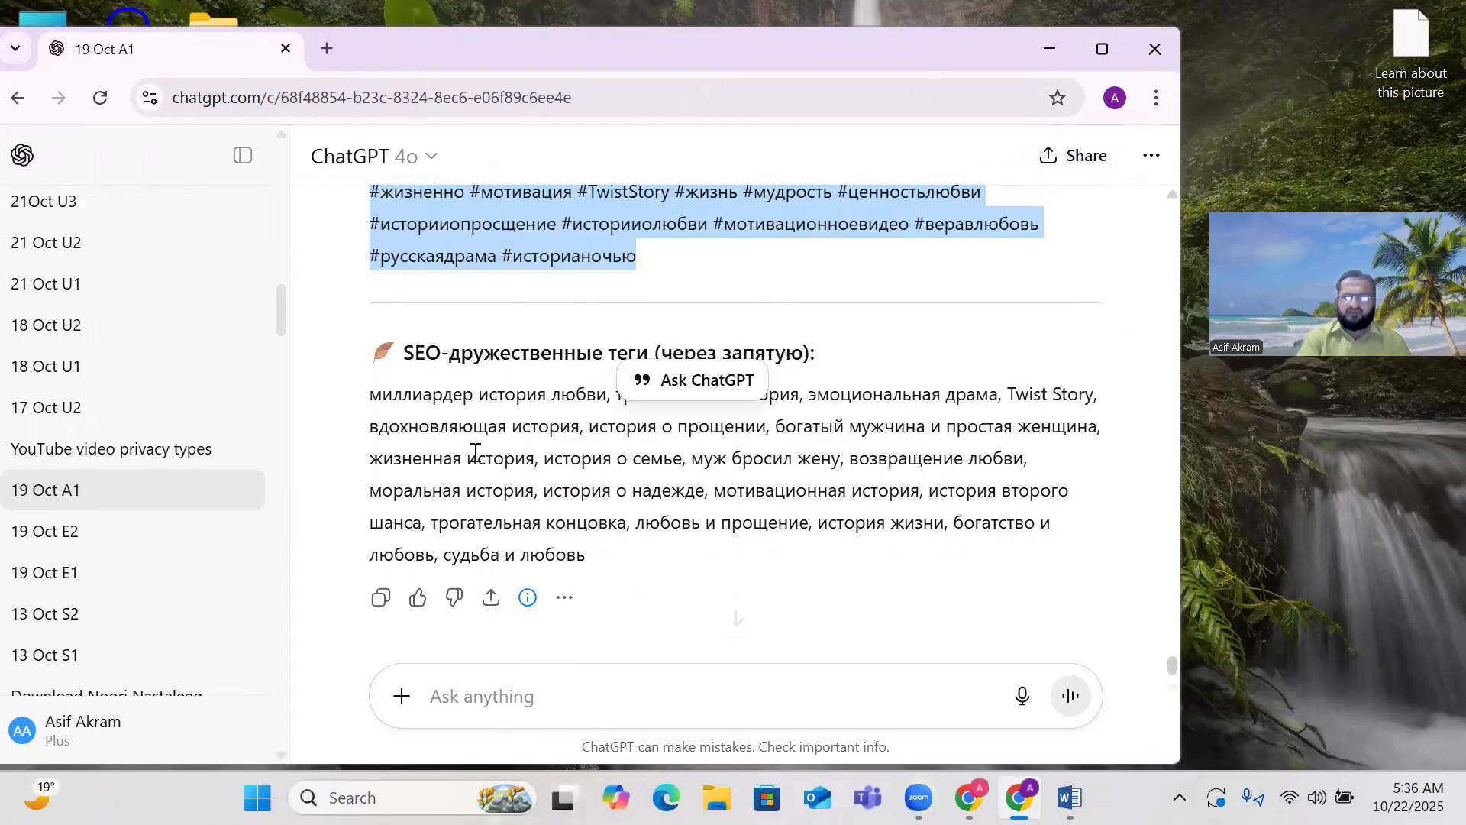
drag(369, 398, 572, 545)
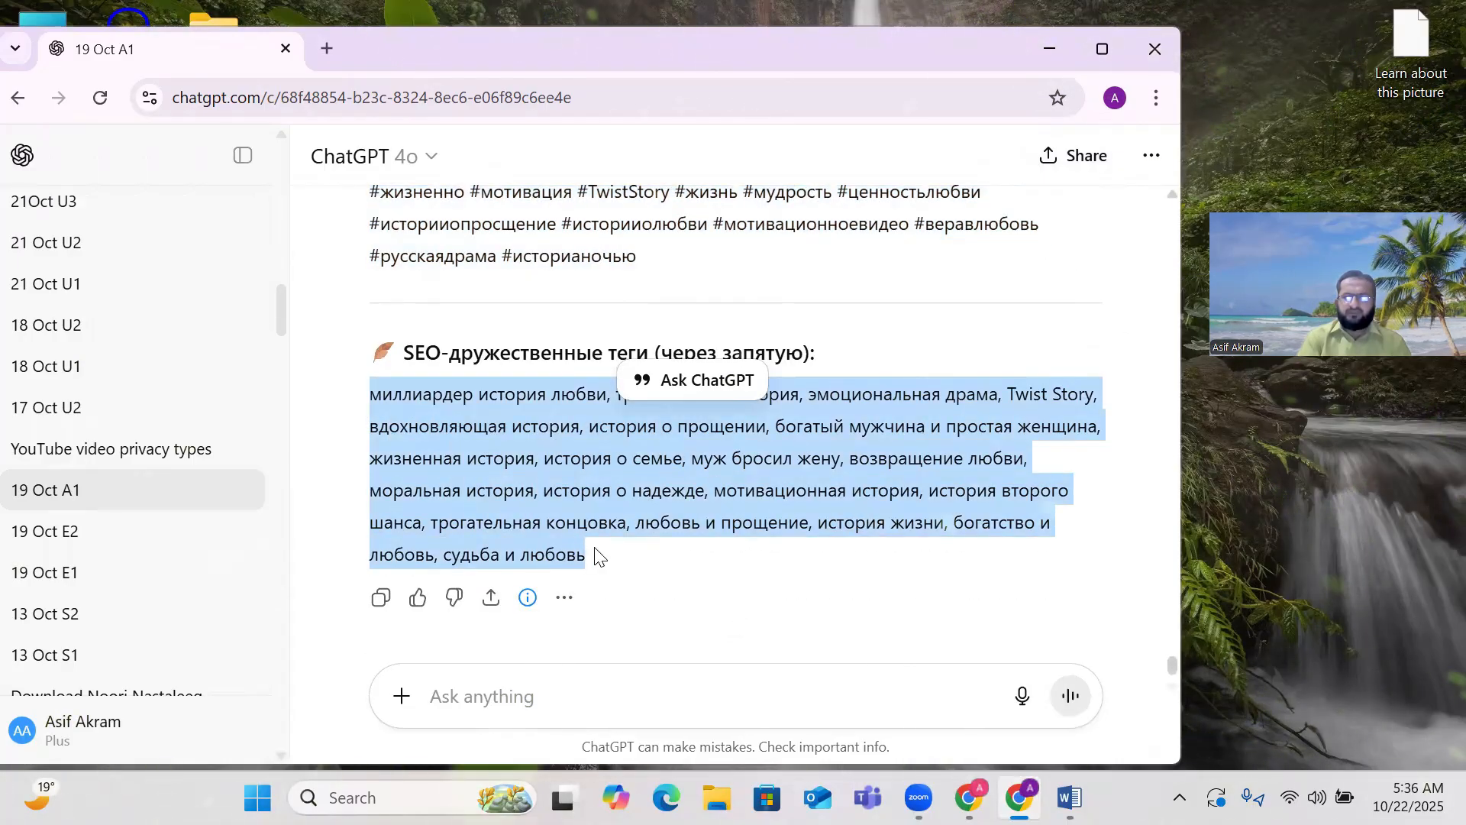
right_click(503, 473)
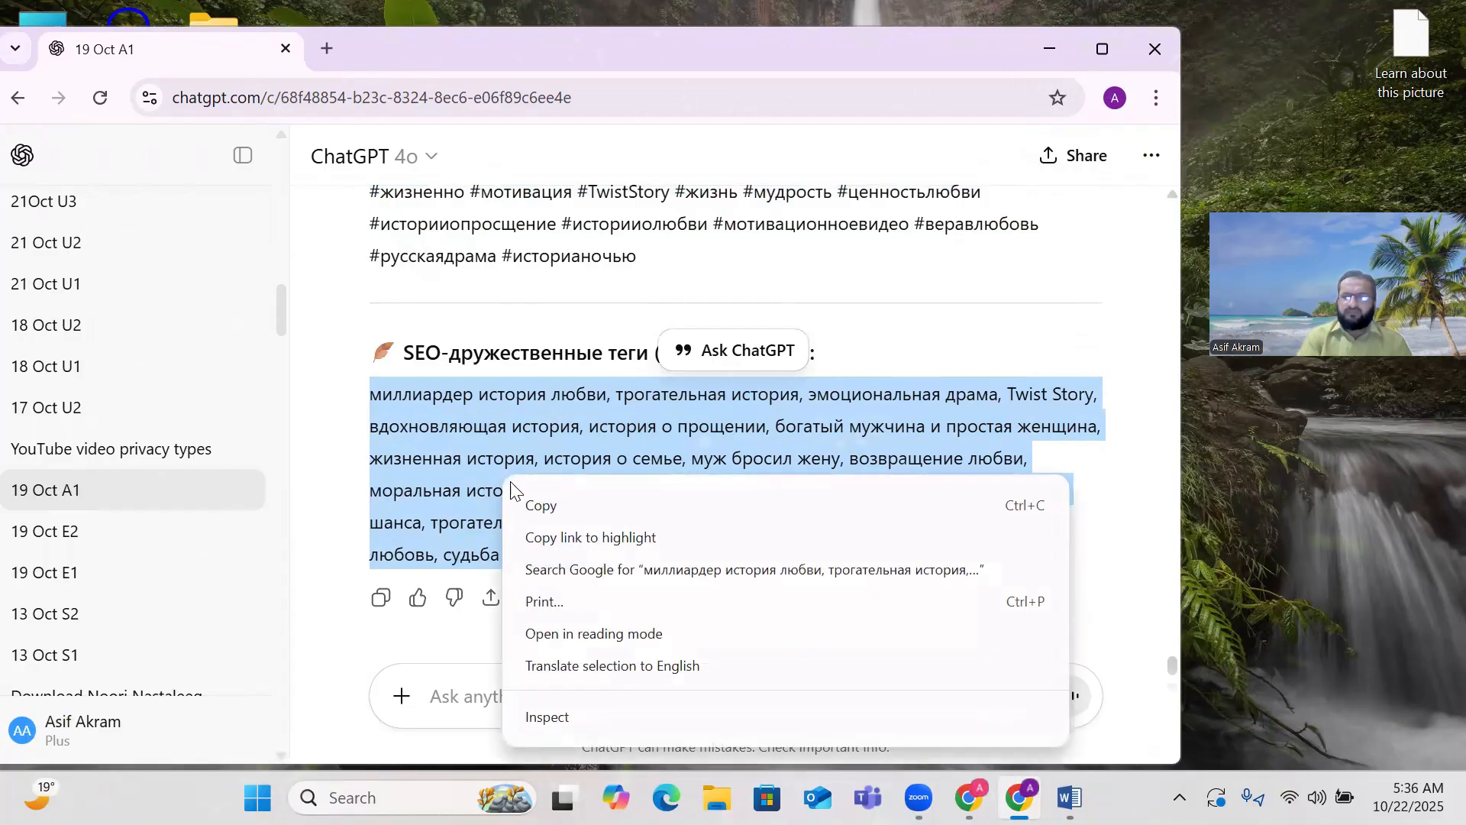
click(548, 505)
mouse_move(969, 797)
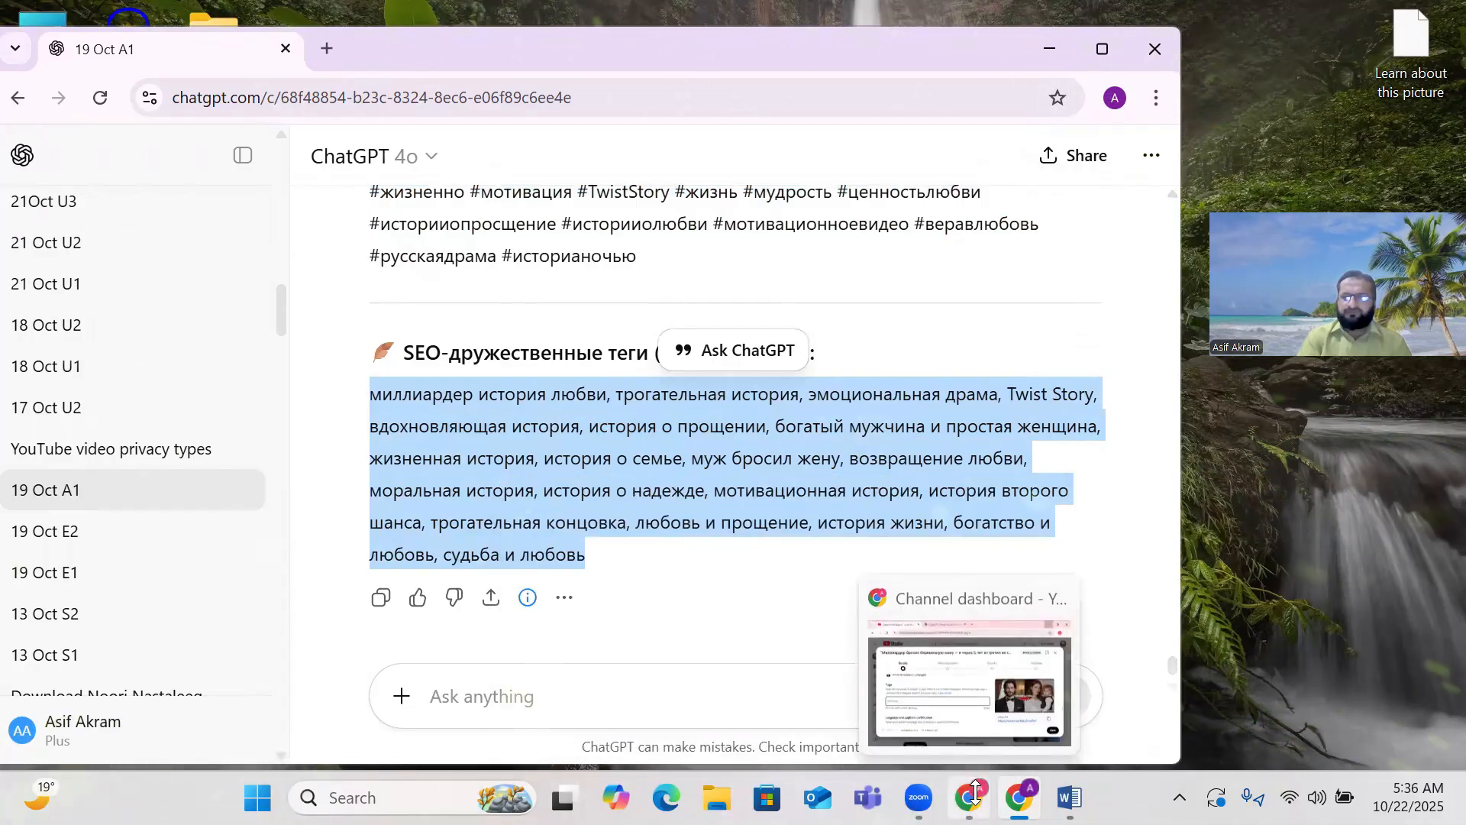
click(969, 672)
click(181, 593)
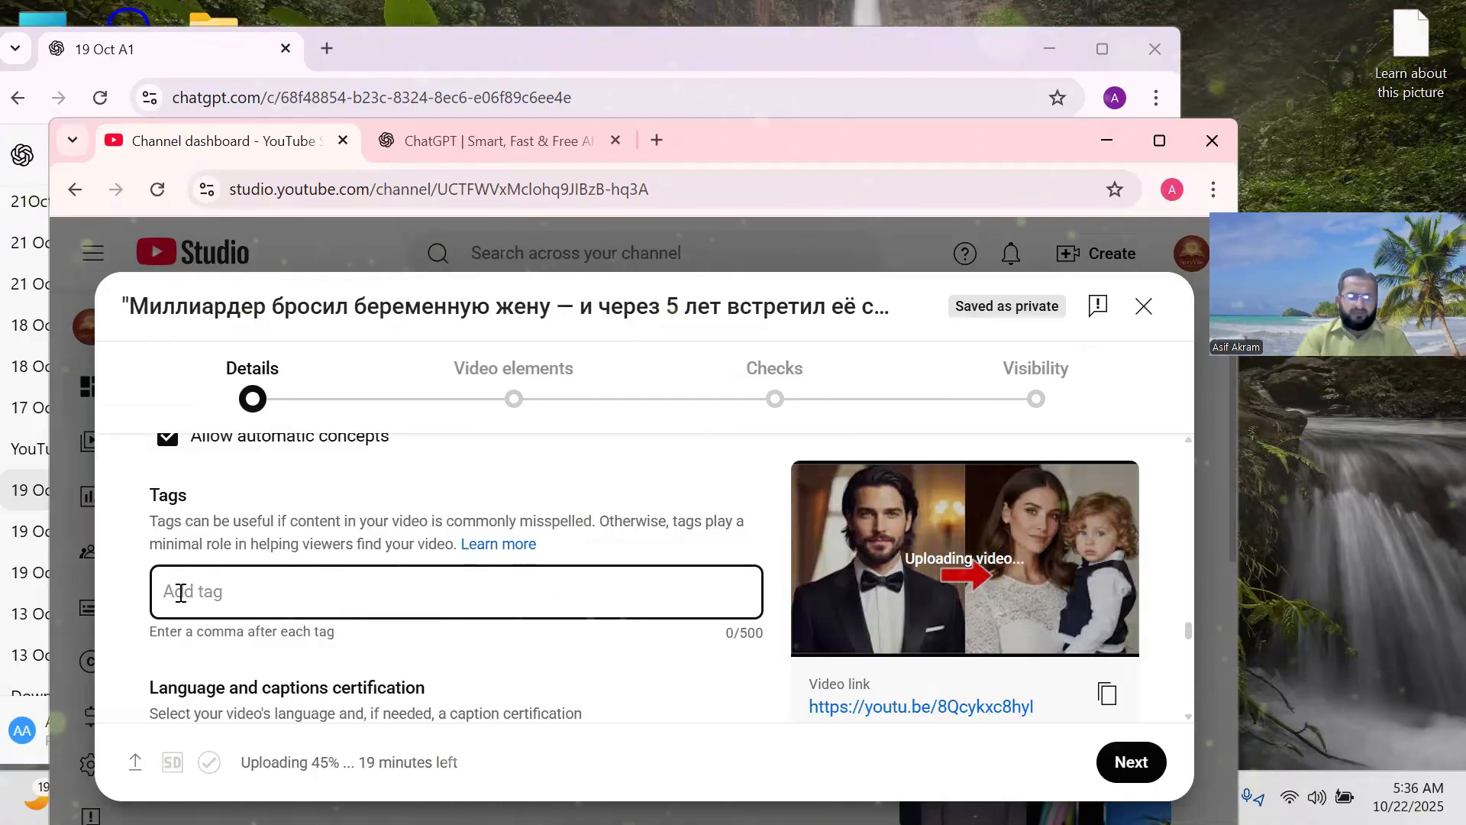
Paste ChatGPT's Russian SEO tags into the tags field, filling 429 of 500 characters.
key(ctrl+v)
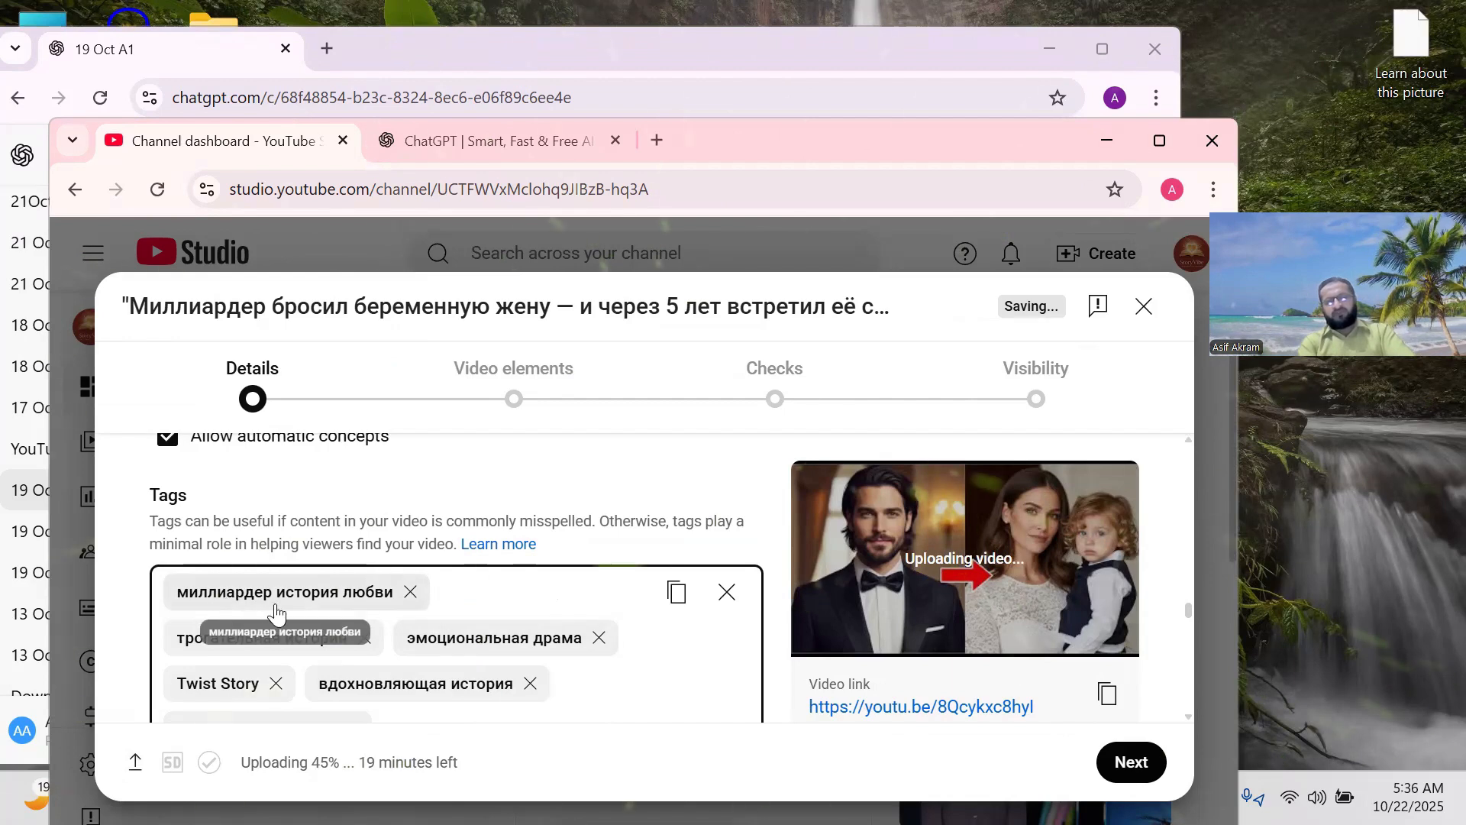
scroll(395, 620, down, 1)
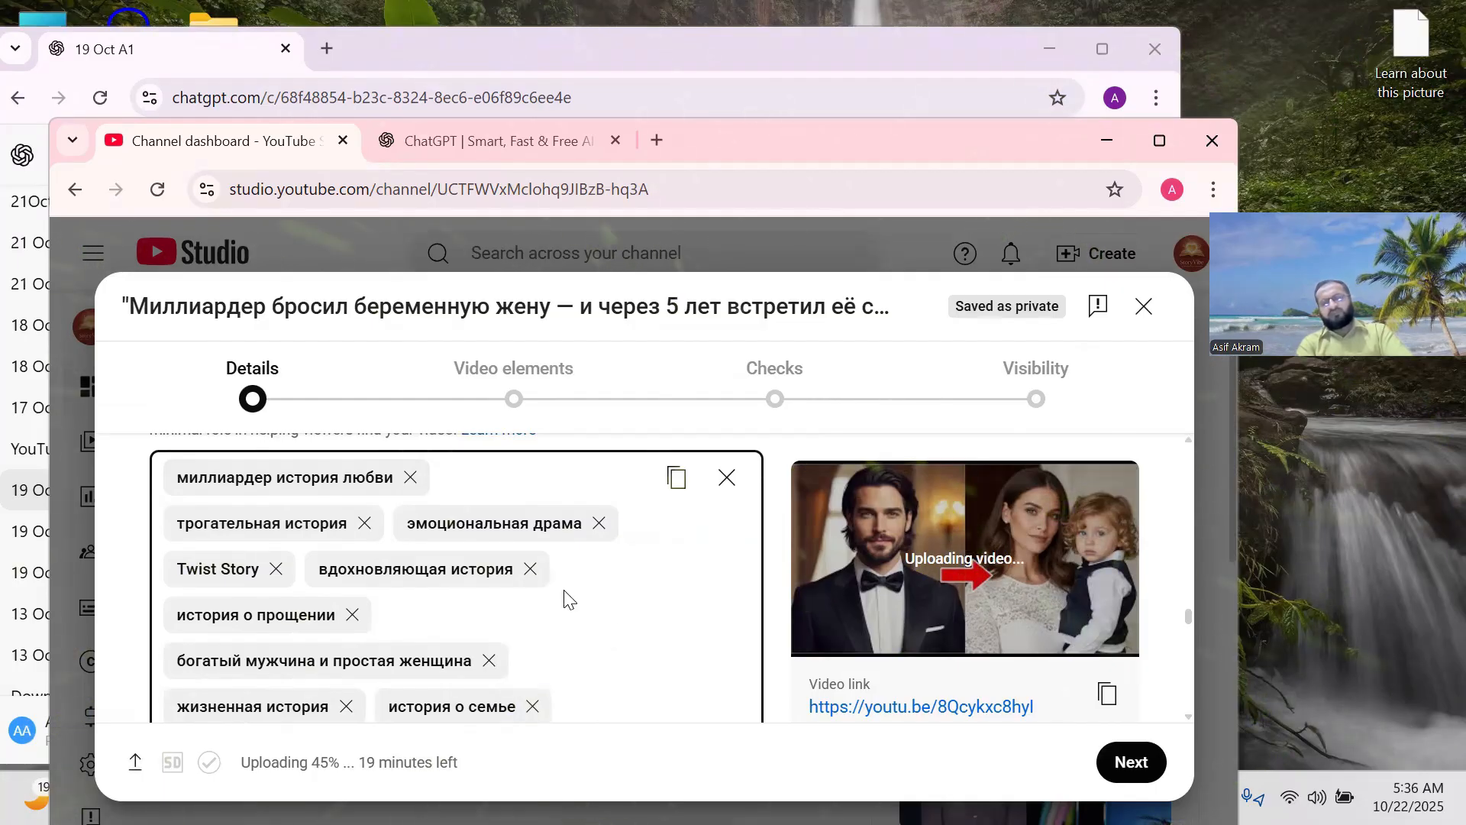
scroll(568, 598, down, 2)
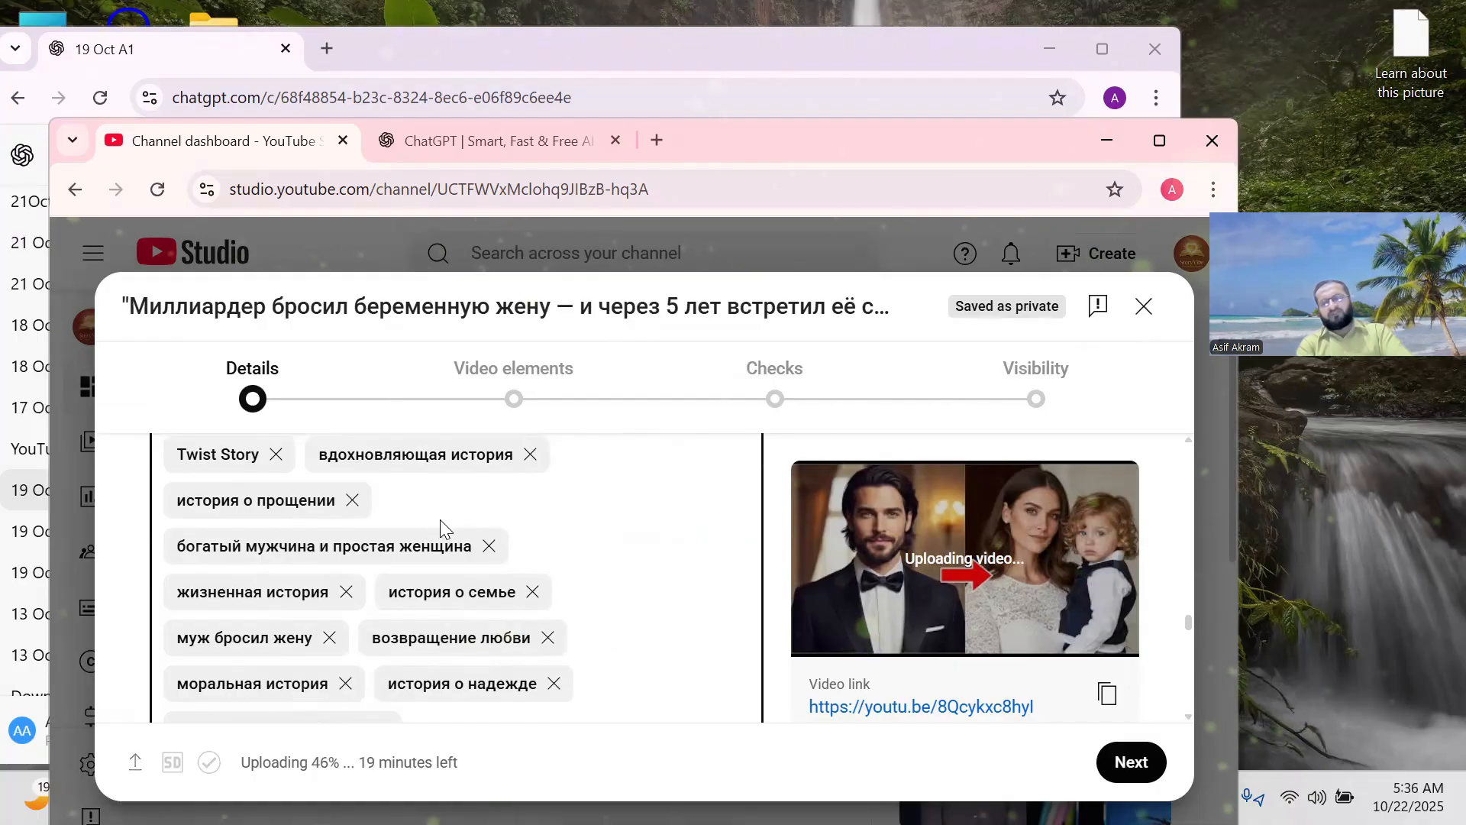
scroll(440, 521, down, 2)
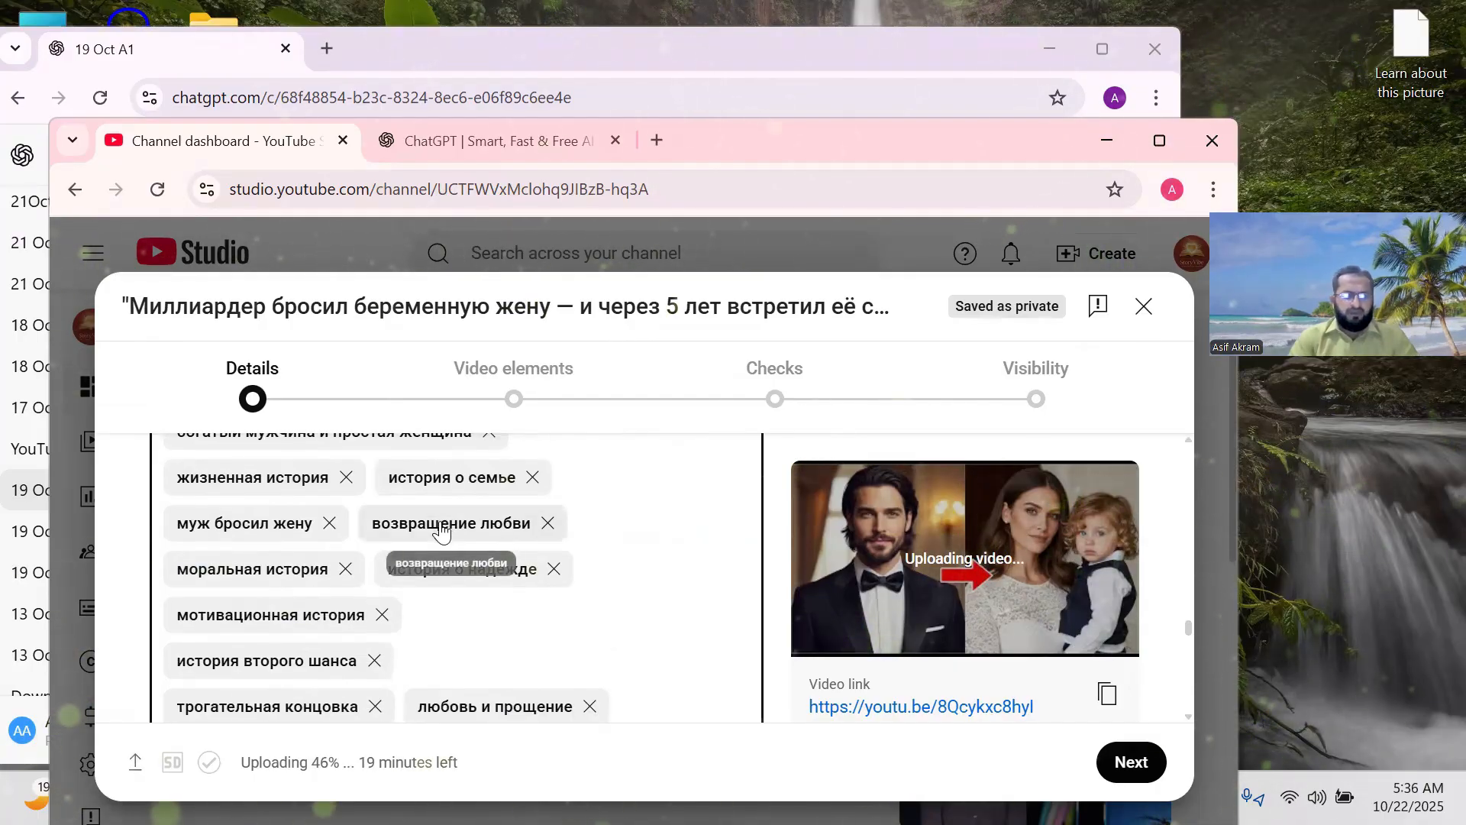
scroll(442, 531, down, 5)
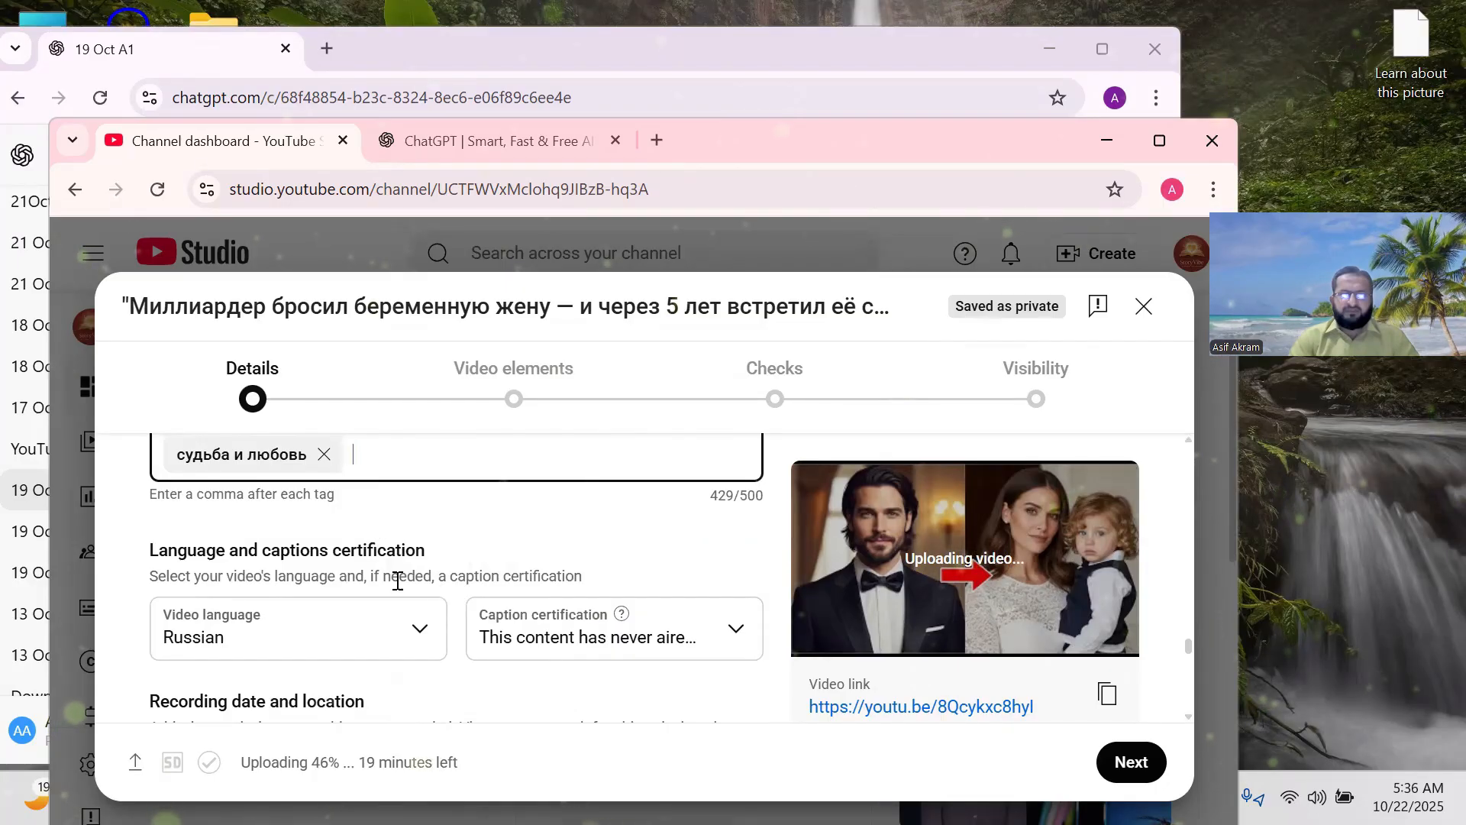
Review the Category and Comments settings on the Details page, then advance to Video elements.
scroll(329, 580, down, 2)
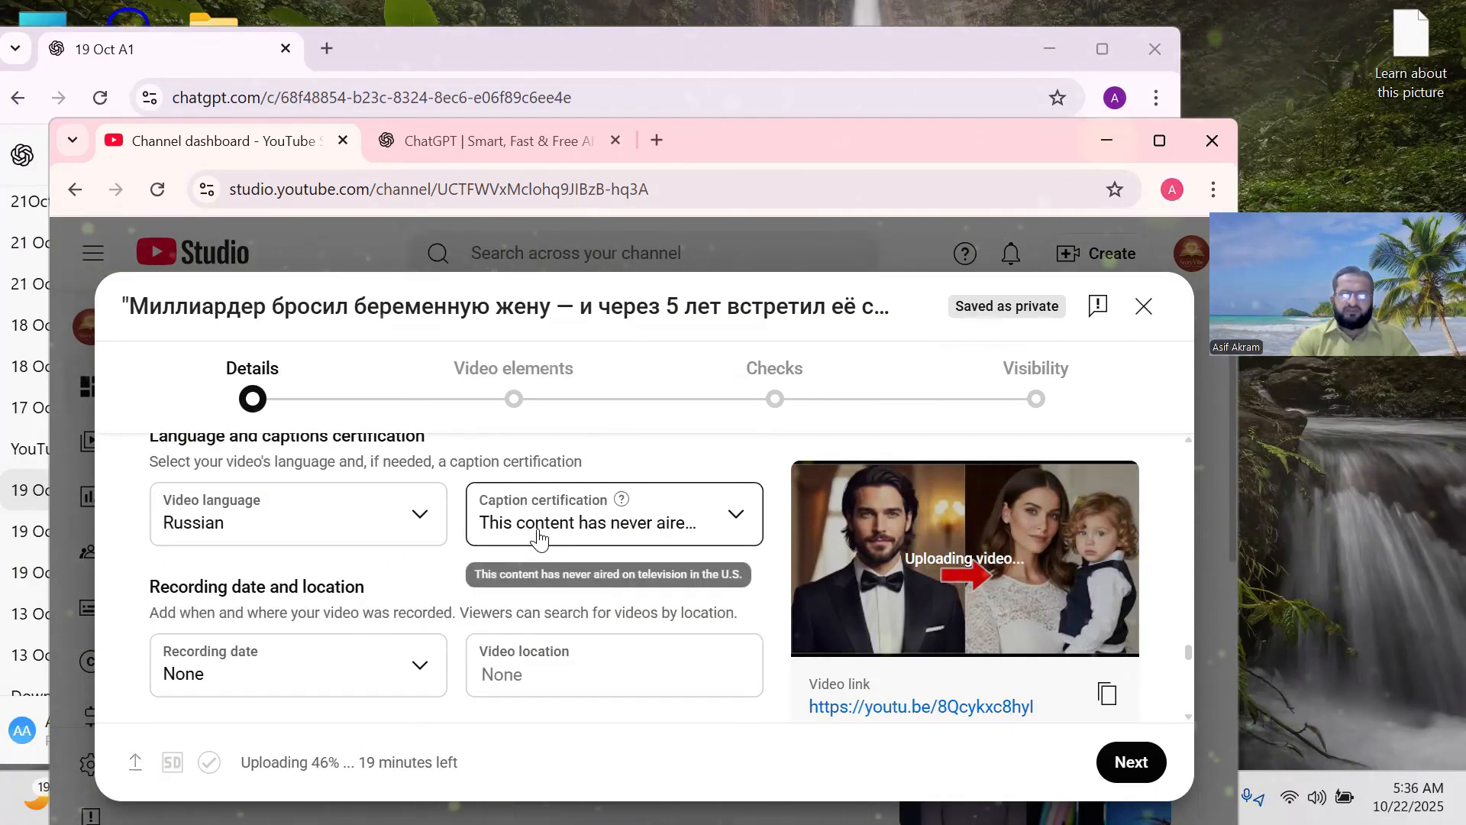
scroll(539, 535, down, 2)
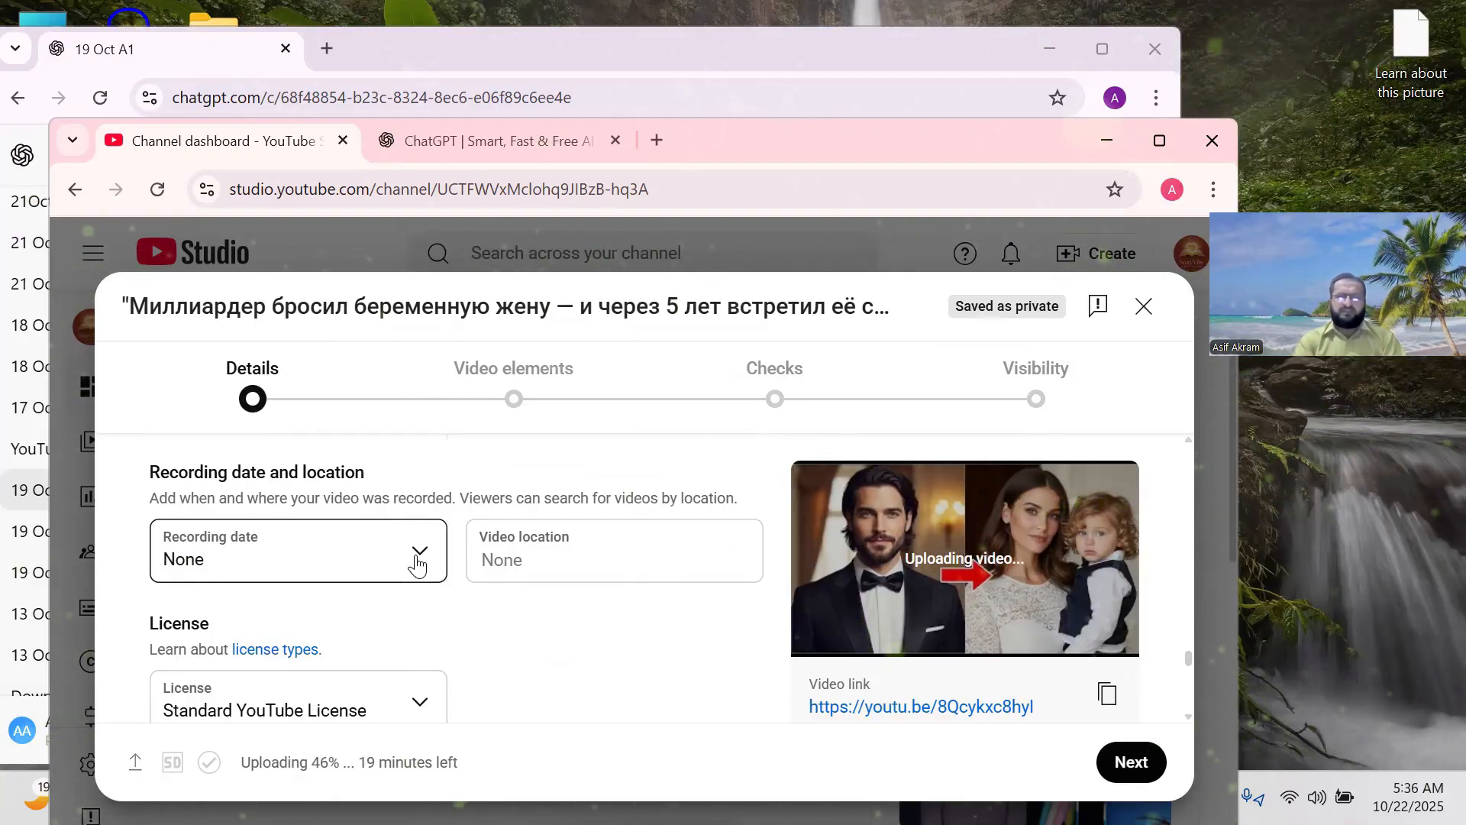
scroll(416, 565, down, 1)
scroll(405, 546, down, 2)
scroll(351, 530, down, 4)
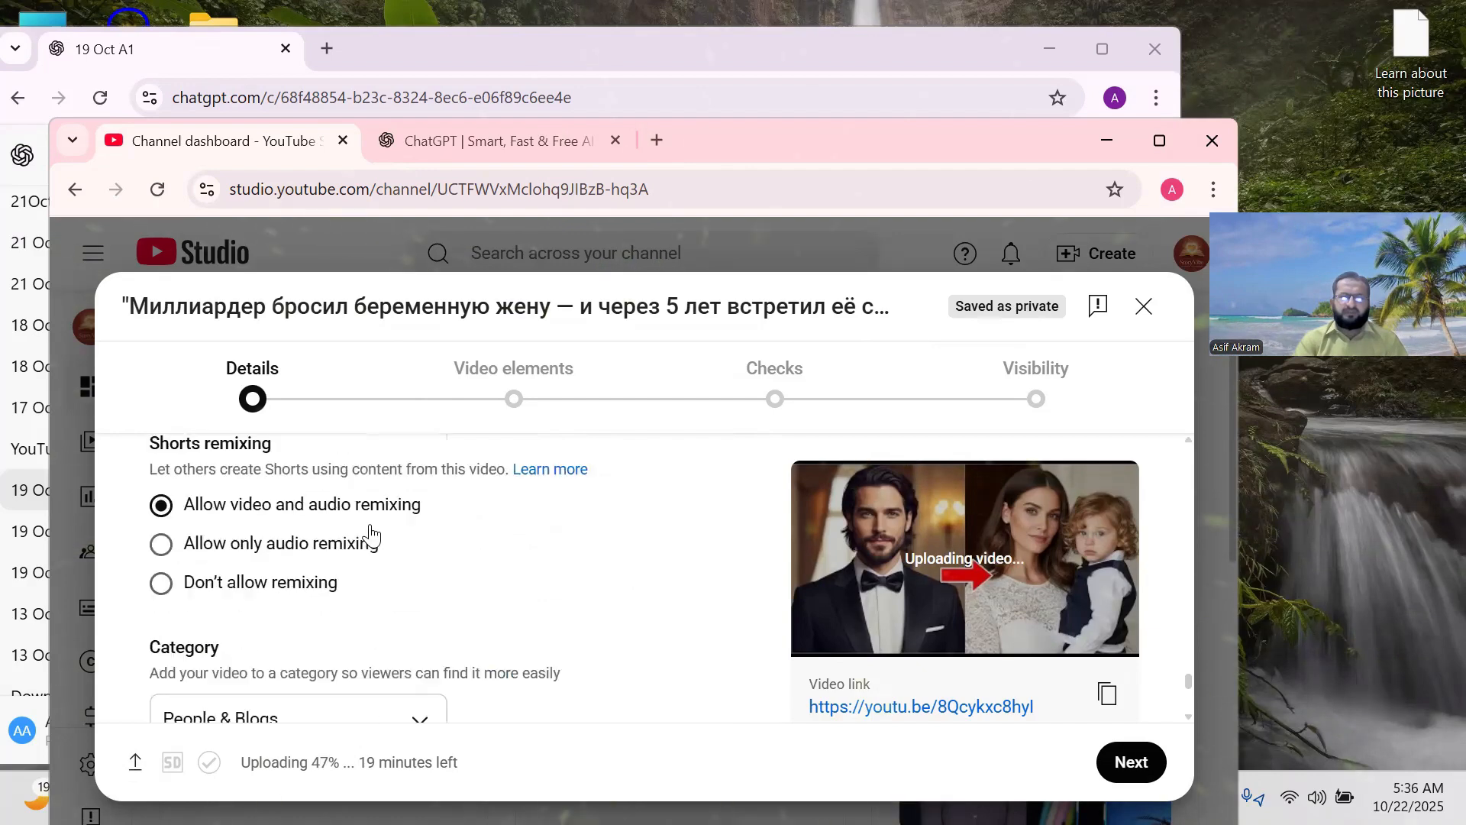
scroll(425, 534, down, 2)
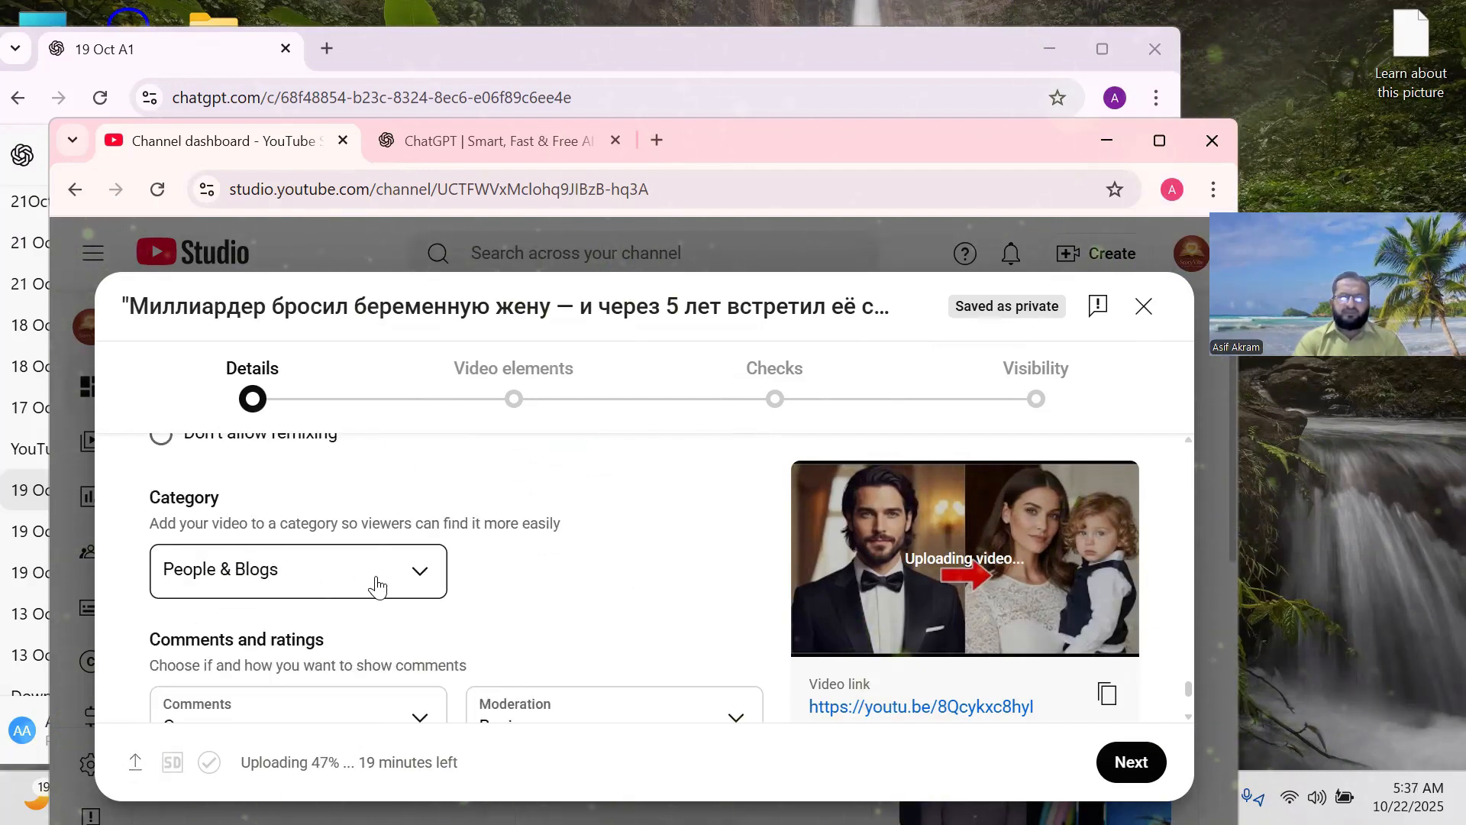
scroll(376, 588, down, 2)
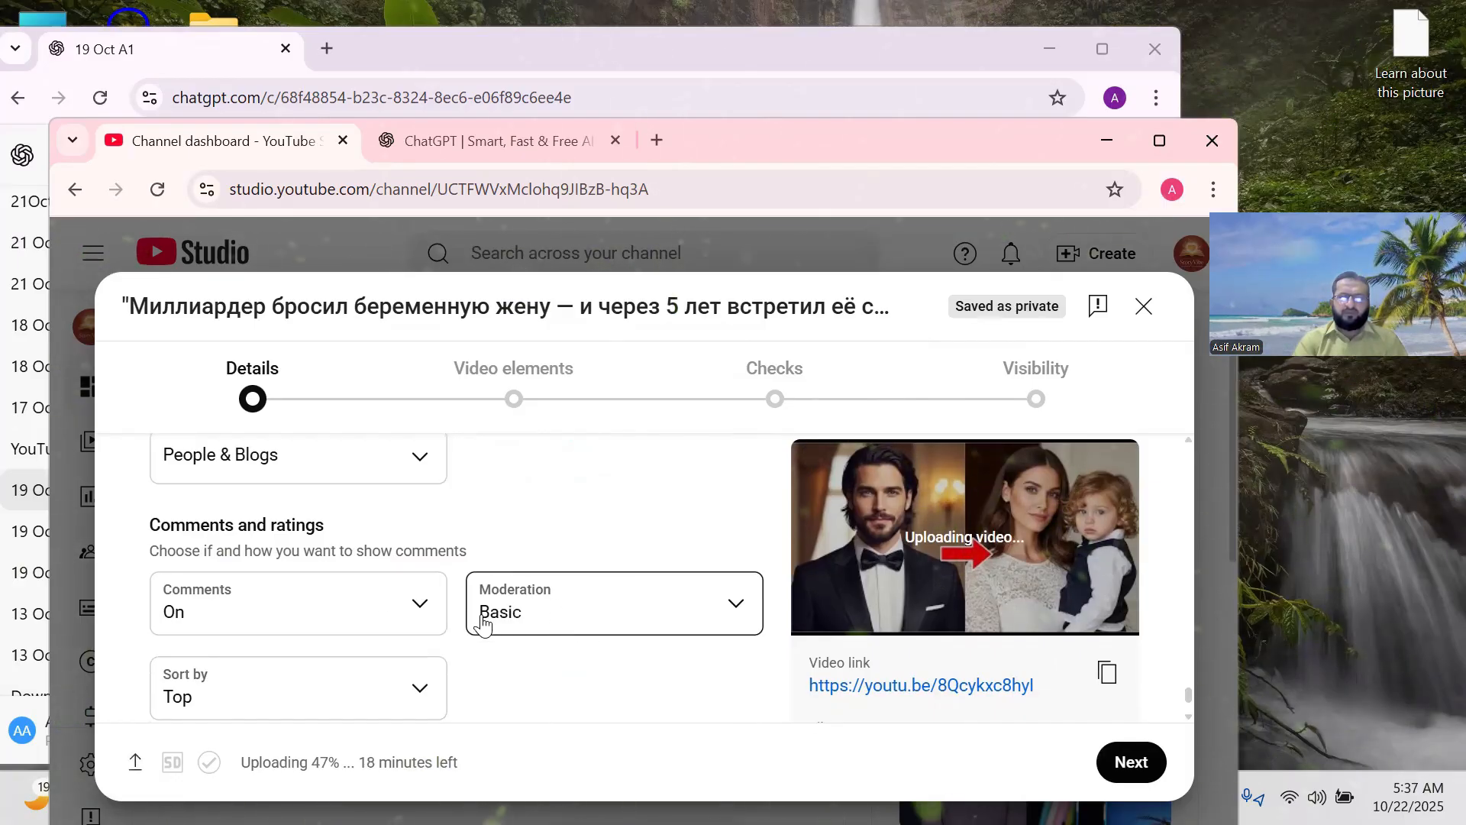
scroll(252, 585, down, 2)
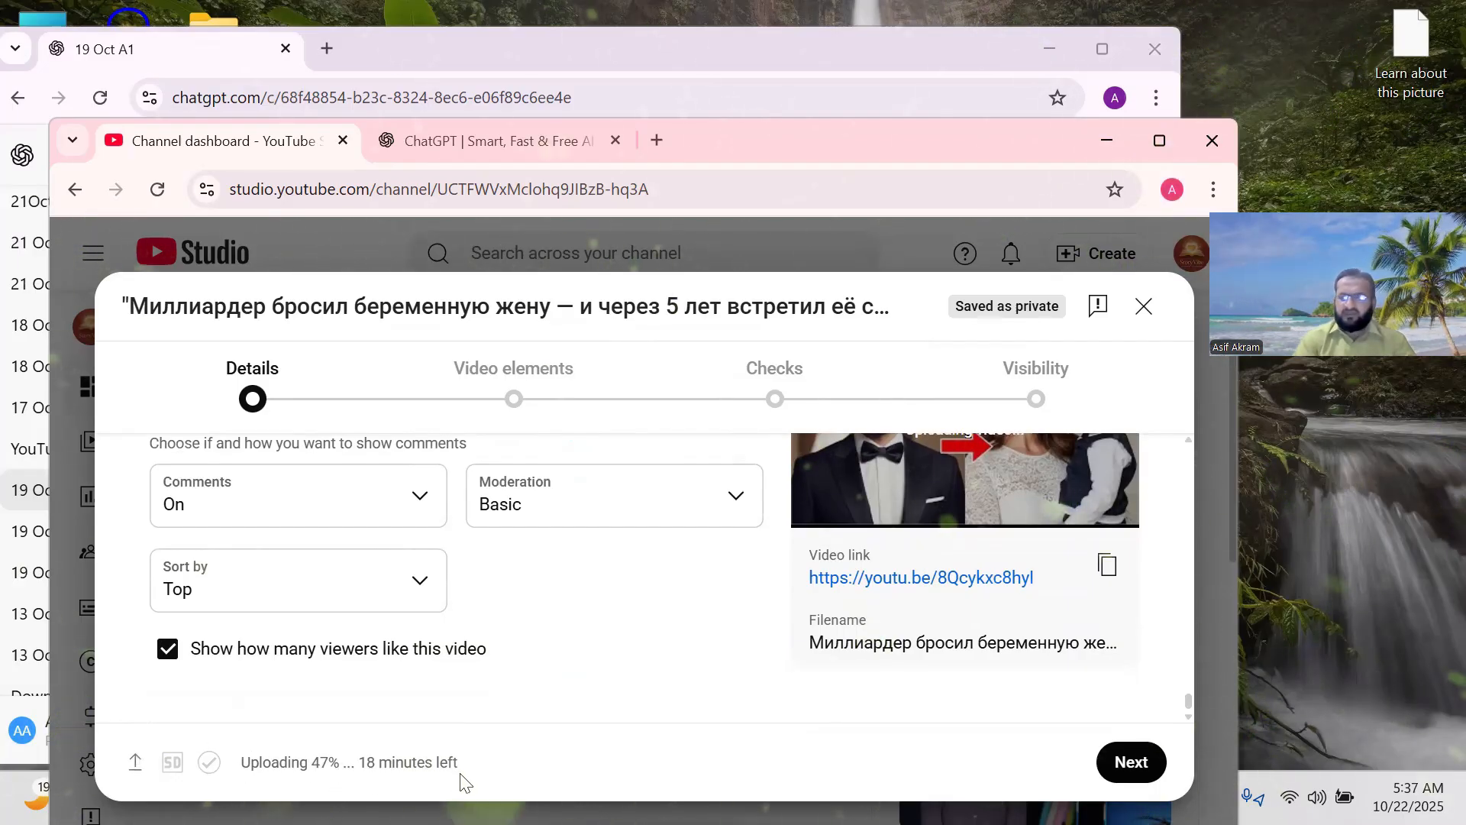
click(510, 407)
Scroll to End screen and Cards while checks finish with no issues found.
scroll(493, 508, down, 3)
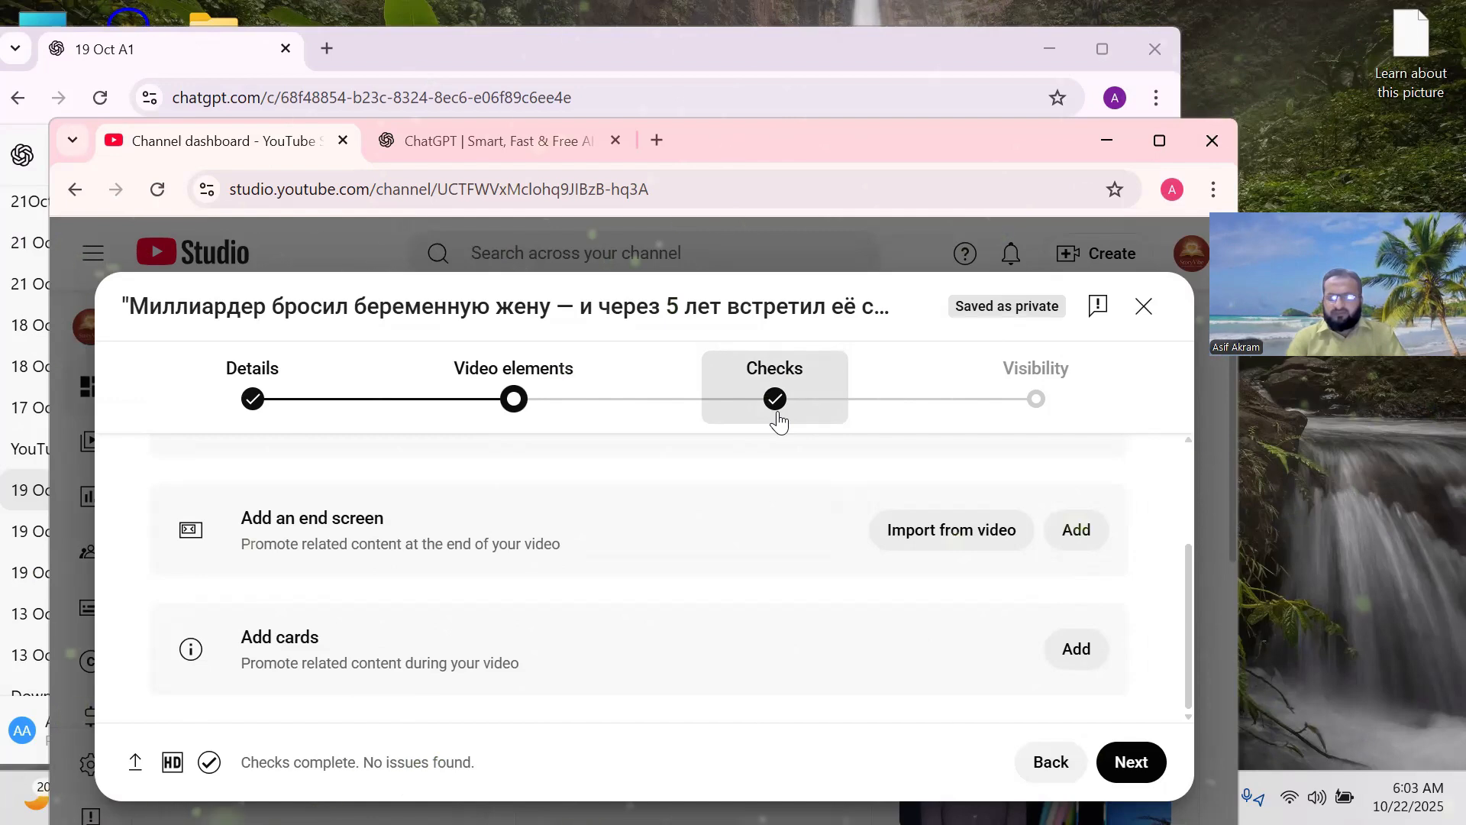
Go to the Visibility step and review the Private, Unlisted, Public and Schedule options.
click(1033, 404)
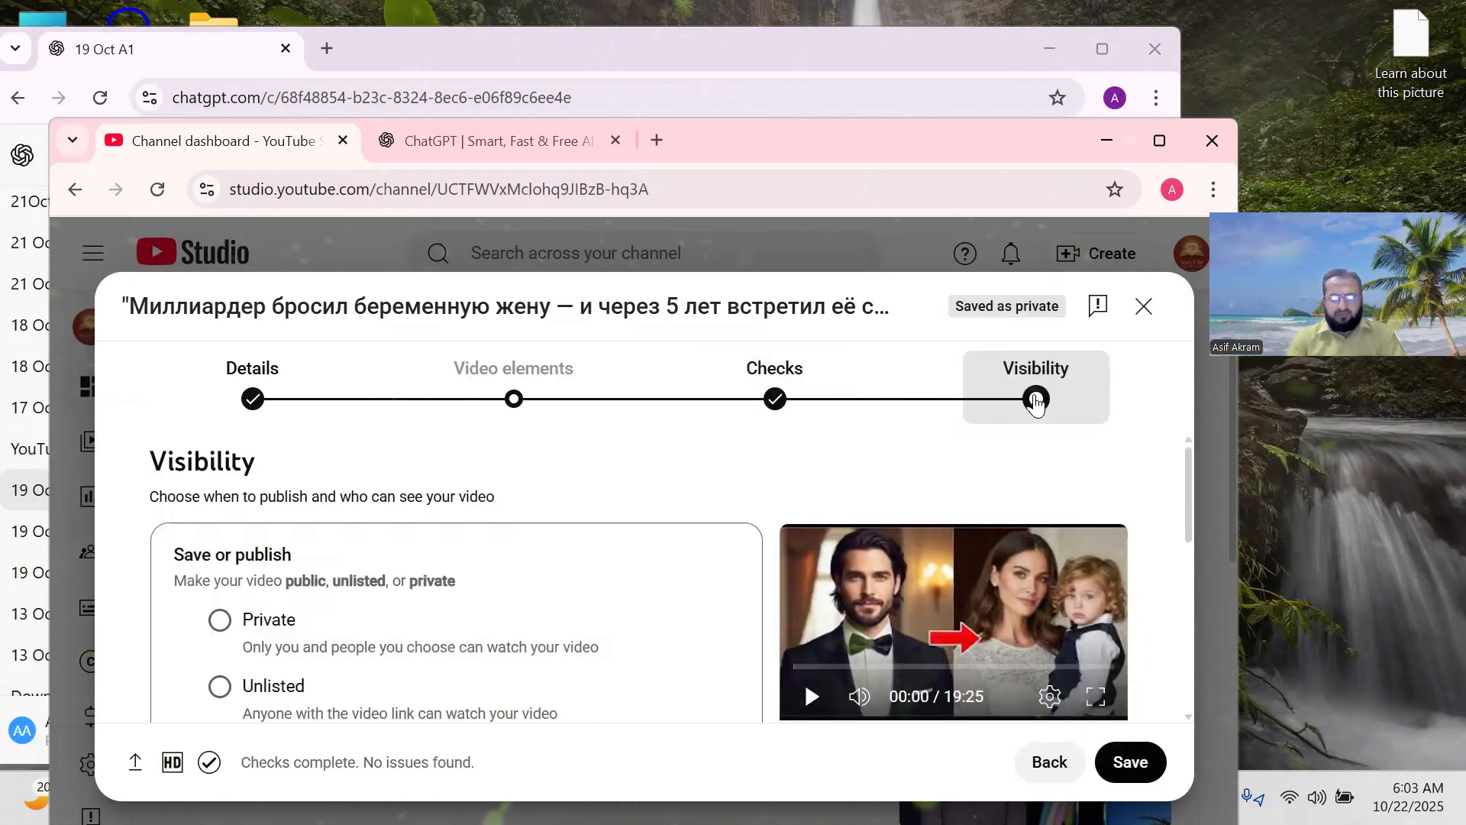
scroll(640, 550, down, 3)
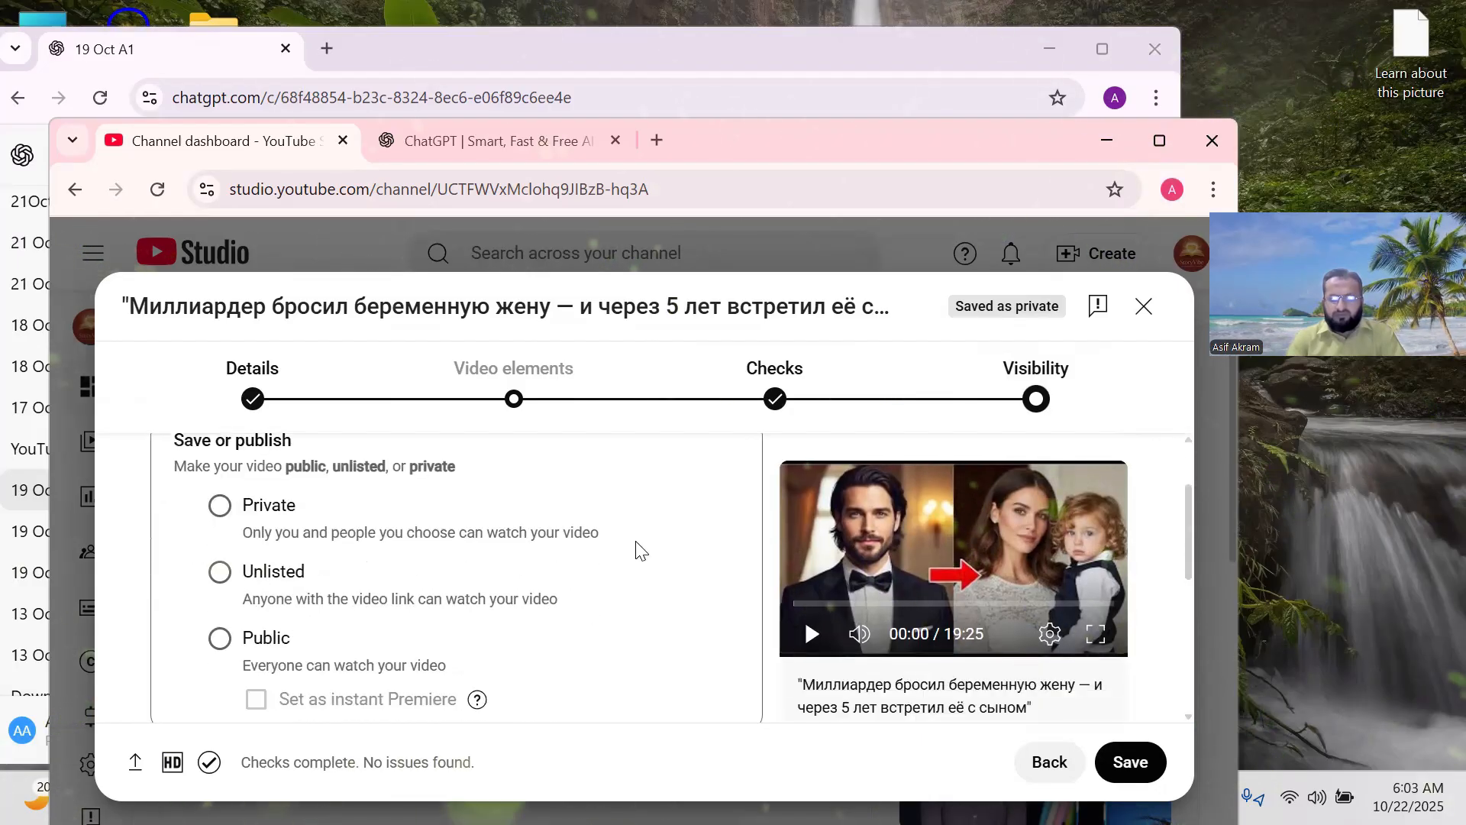
scroll(637, 548, up, 2)
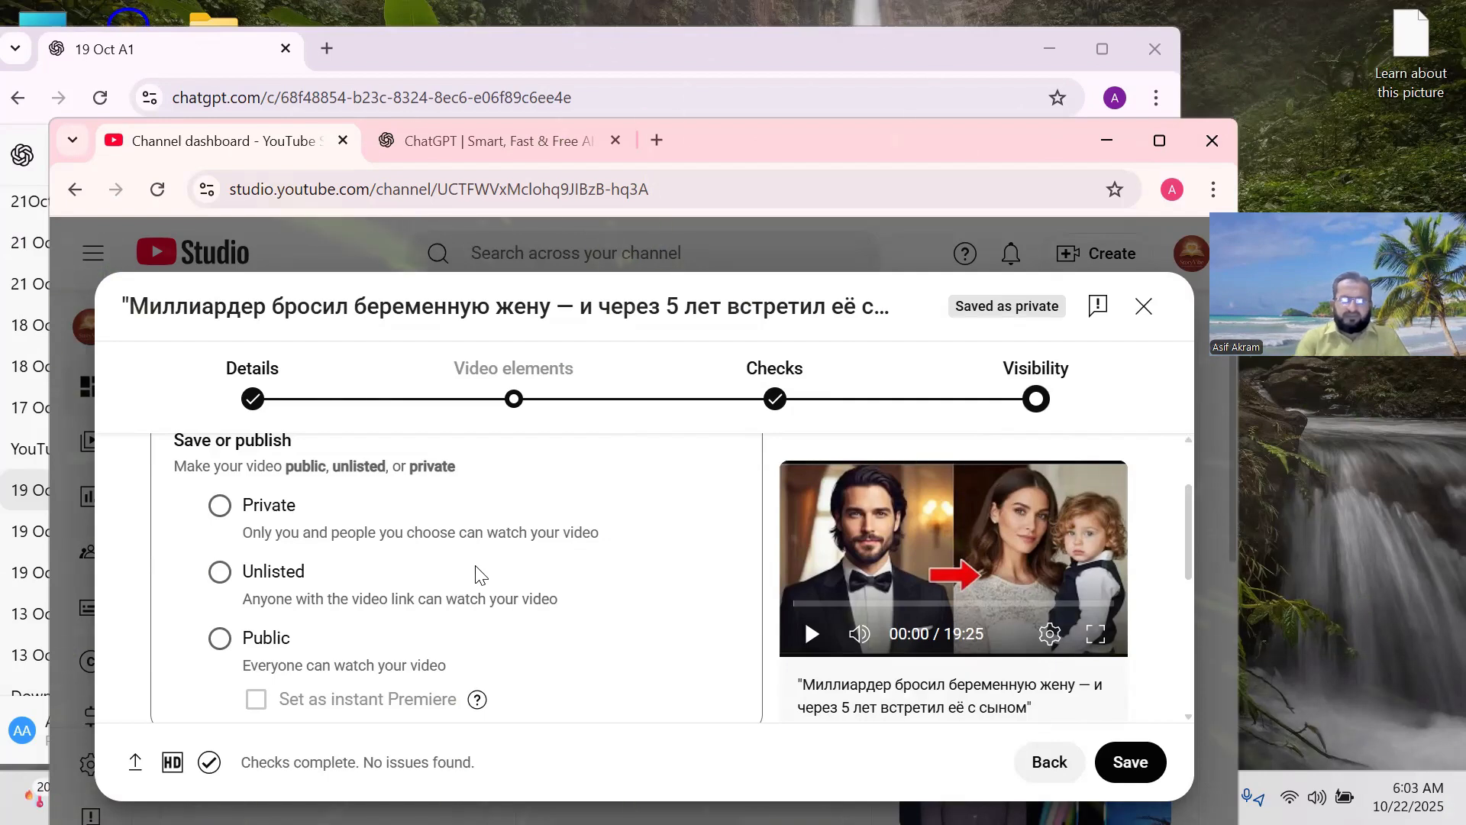
scroll(477, 574, down, 1)
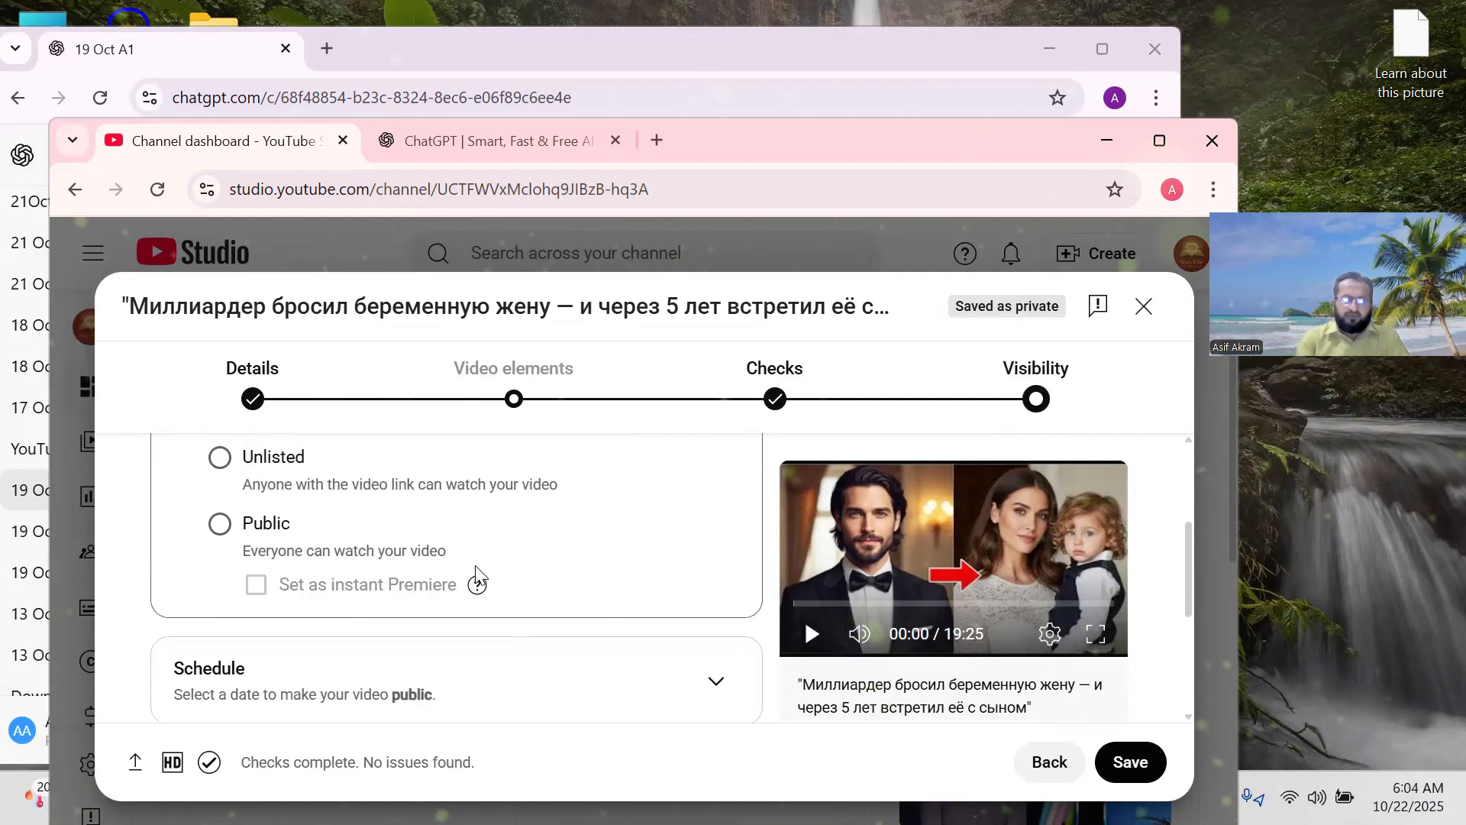
Choose Public visibility and scroll down to the Schedule section.
click(217, 528)
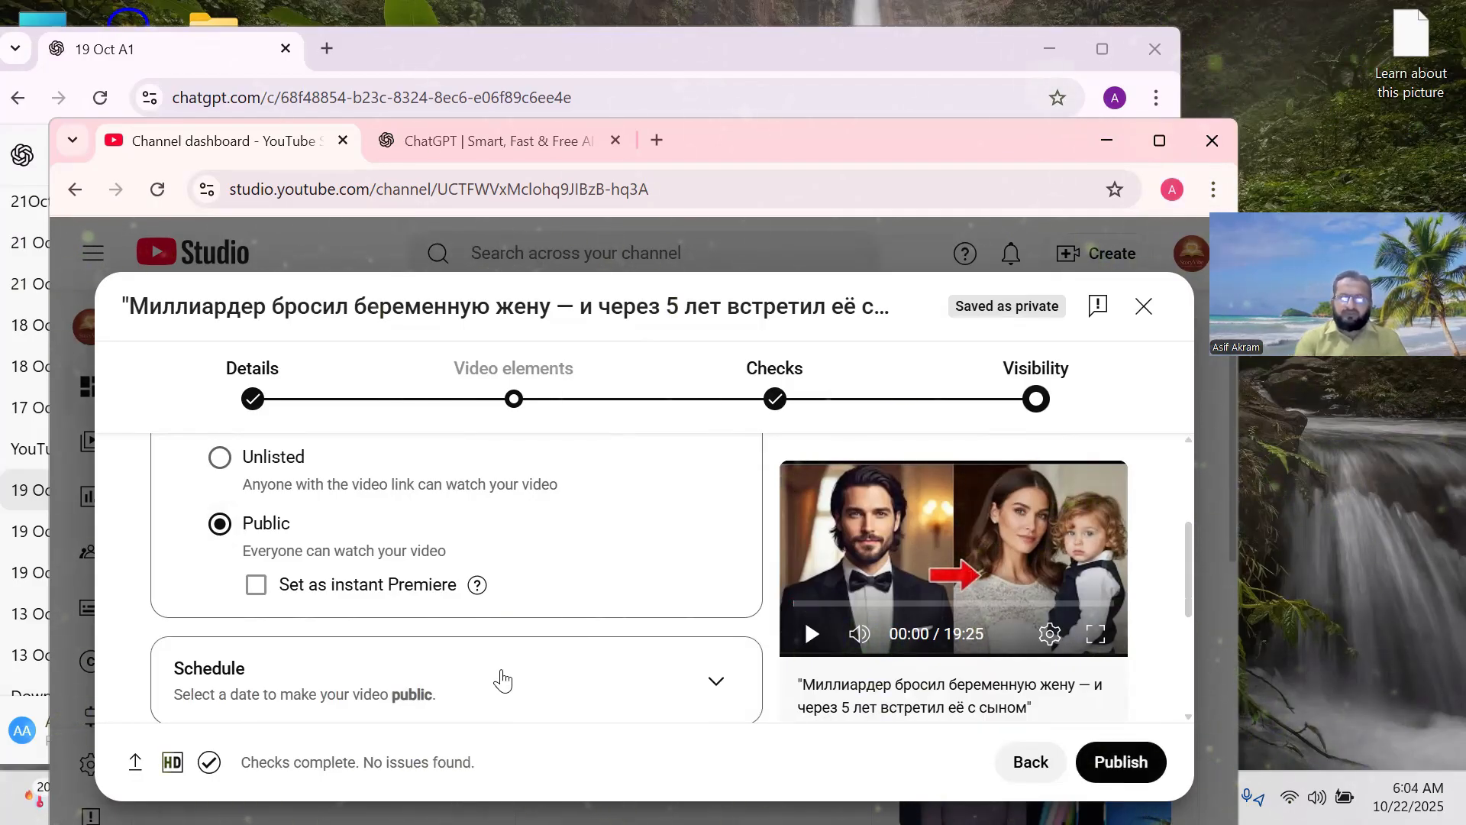
click(221, 524)
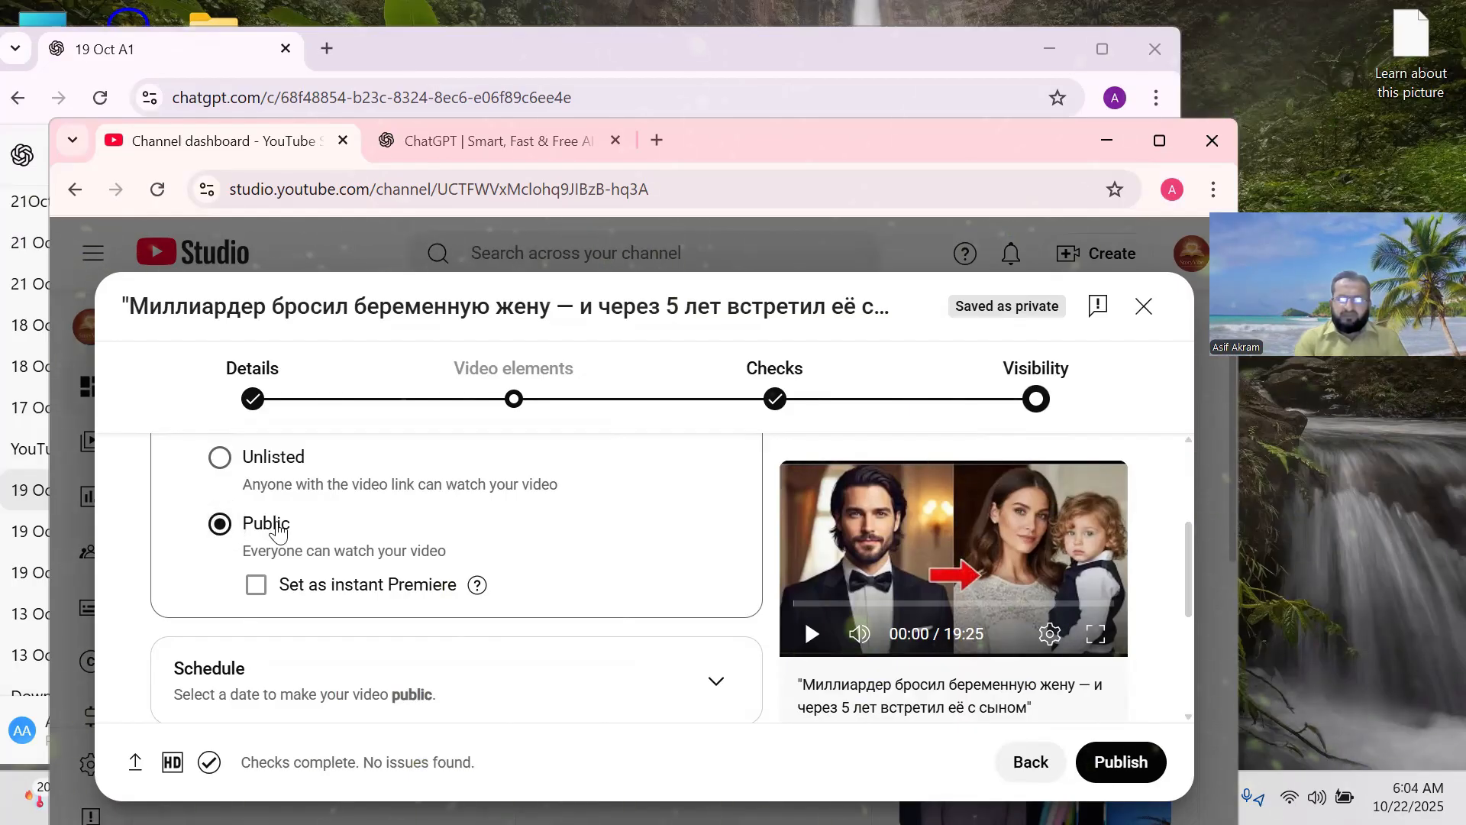
scroll(491, 522, down, 1)
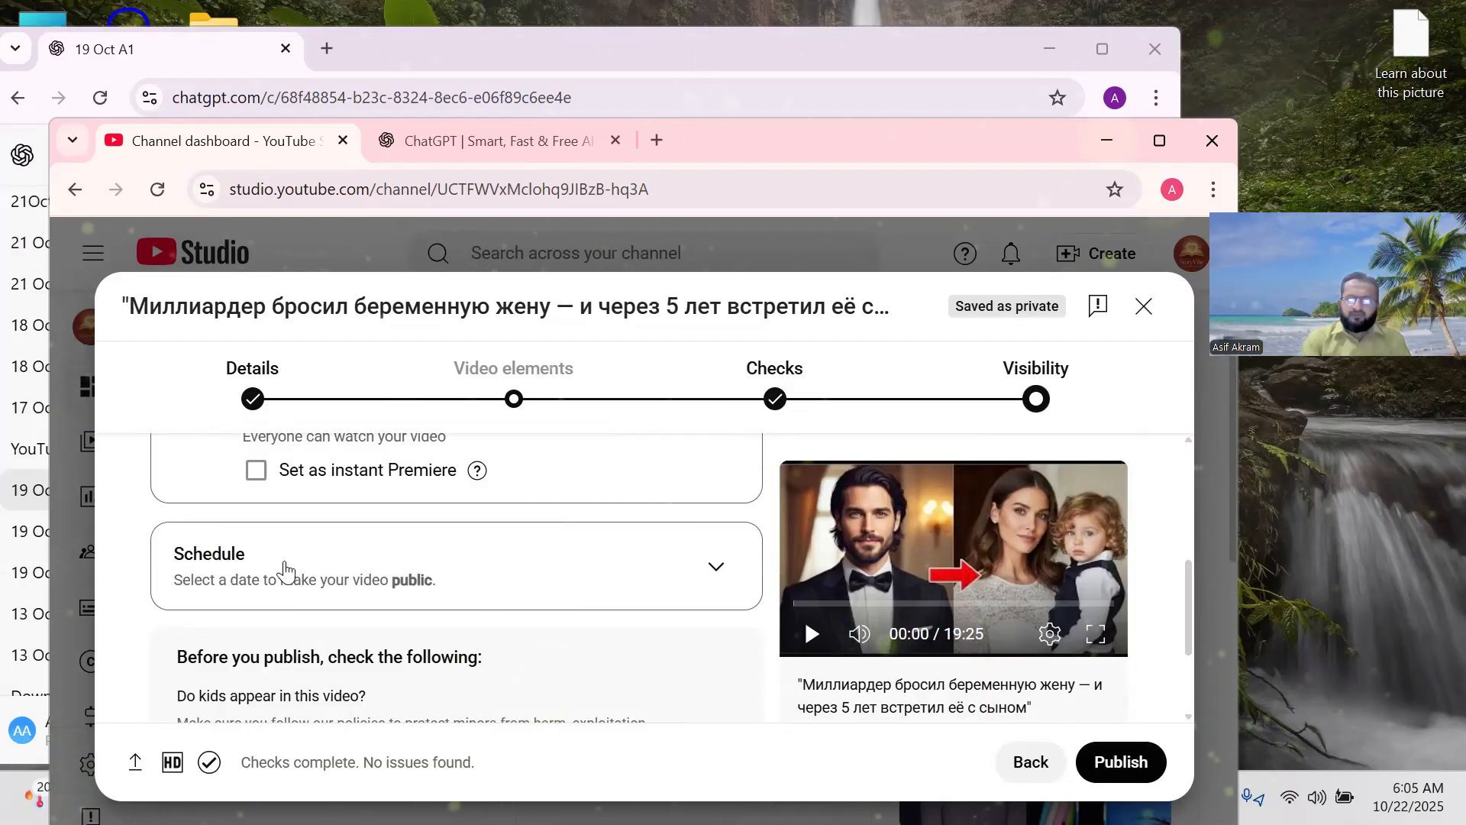
scroll(427, 565, up, 3)
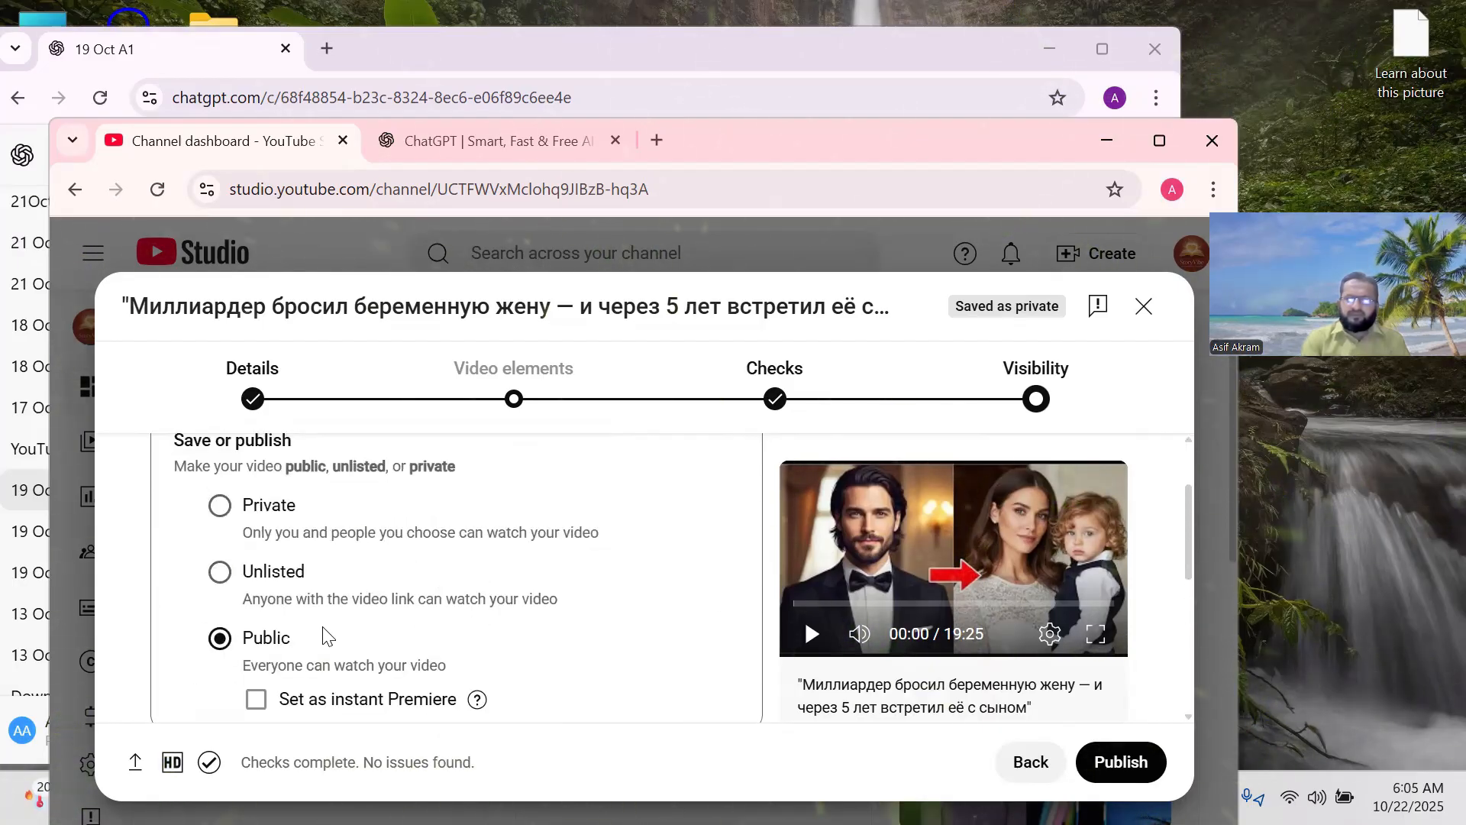
scroll(336, 580, down, 2)
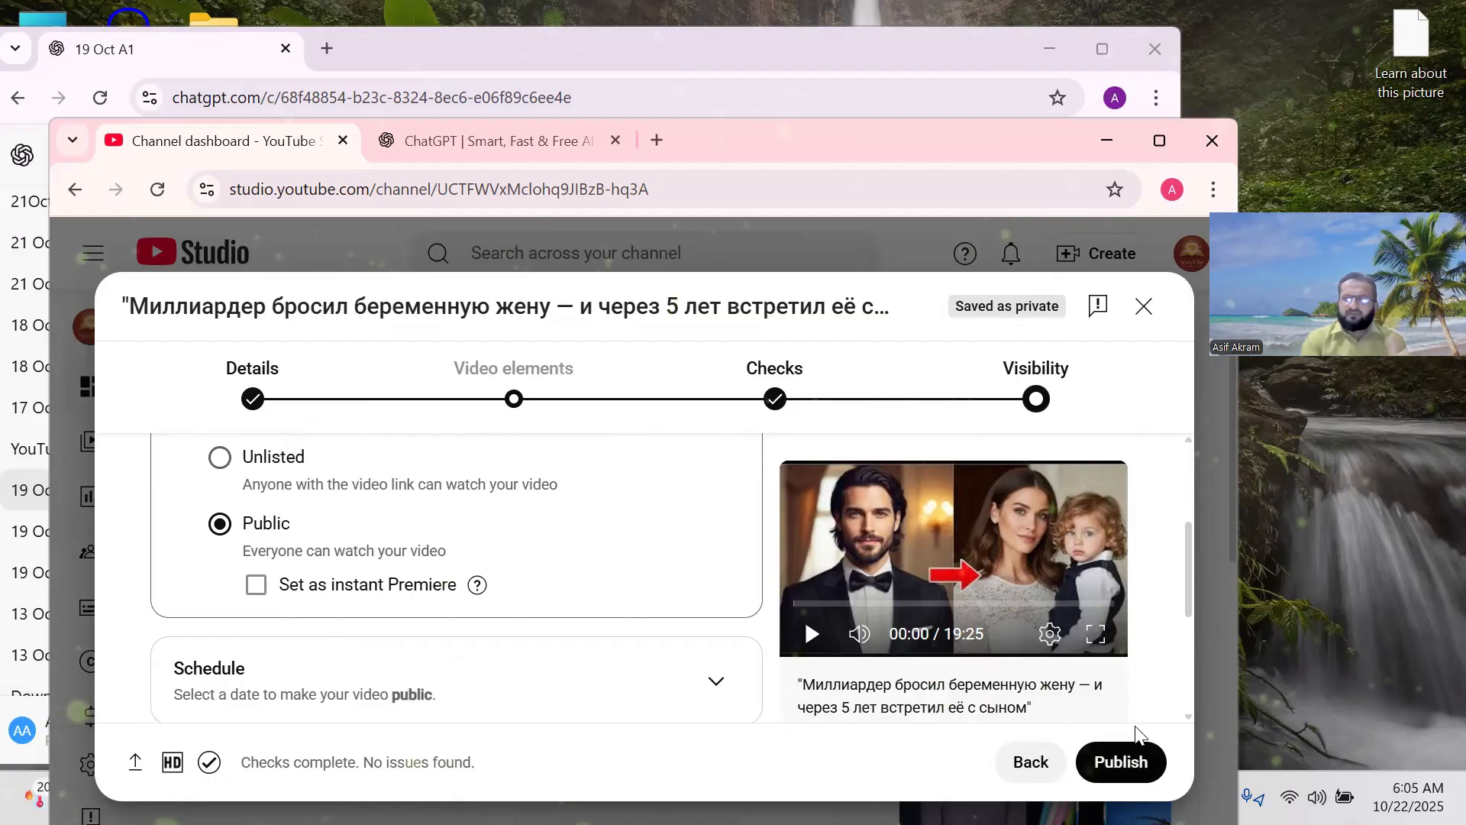
scroll(507, 514, down, 3)
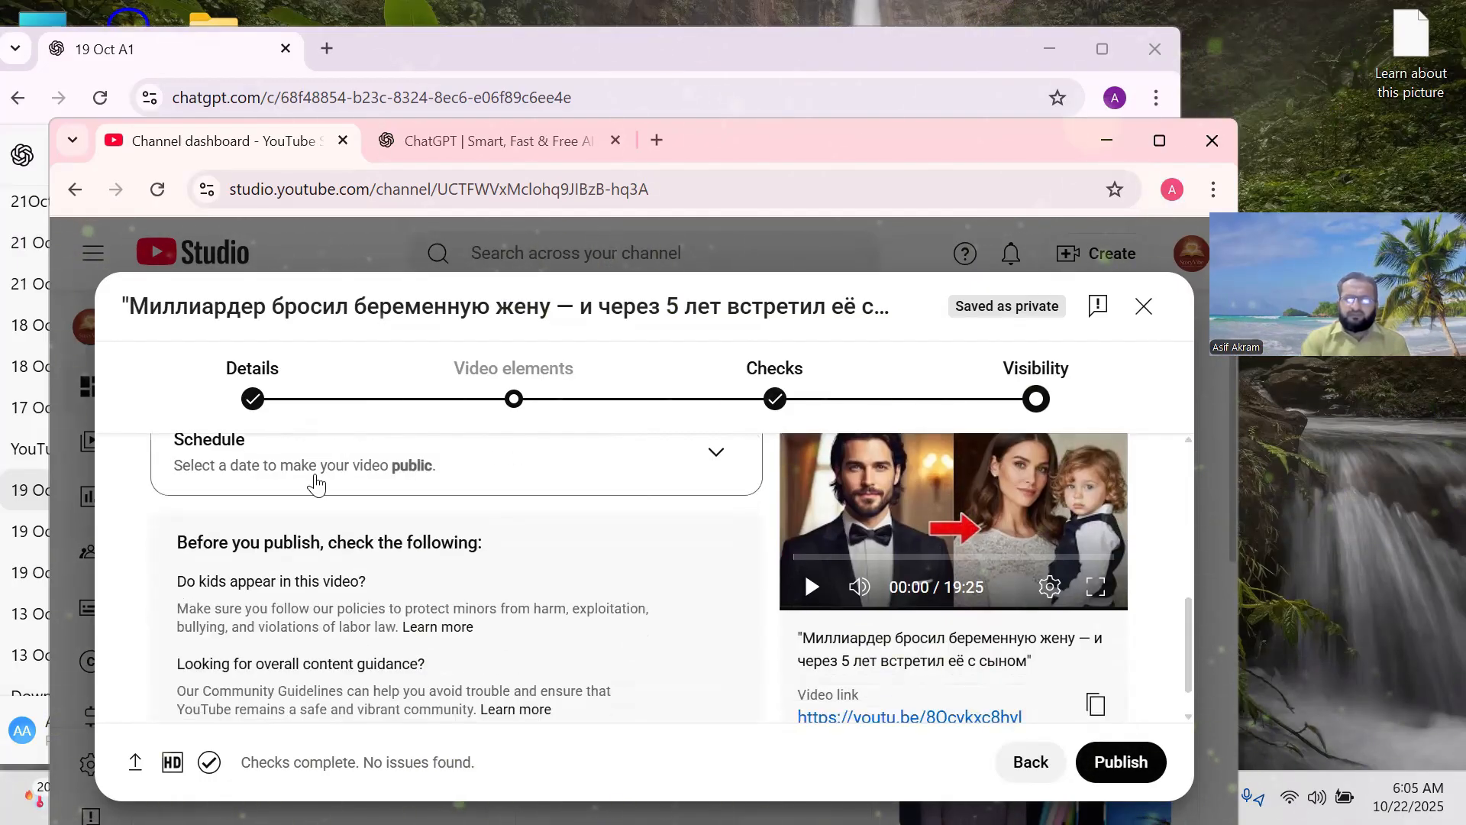
scroll(458, 519, up, 2)
Expand the Schedule options and set the publish date to October 22, 2025.
click(717, 571)
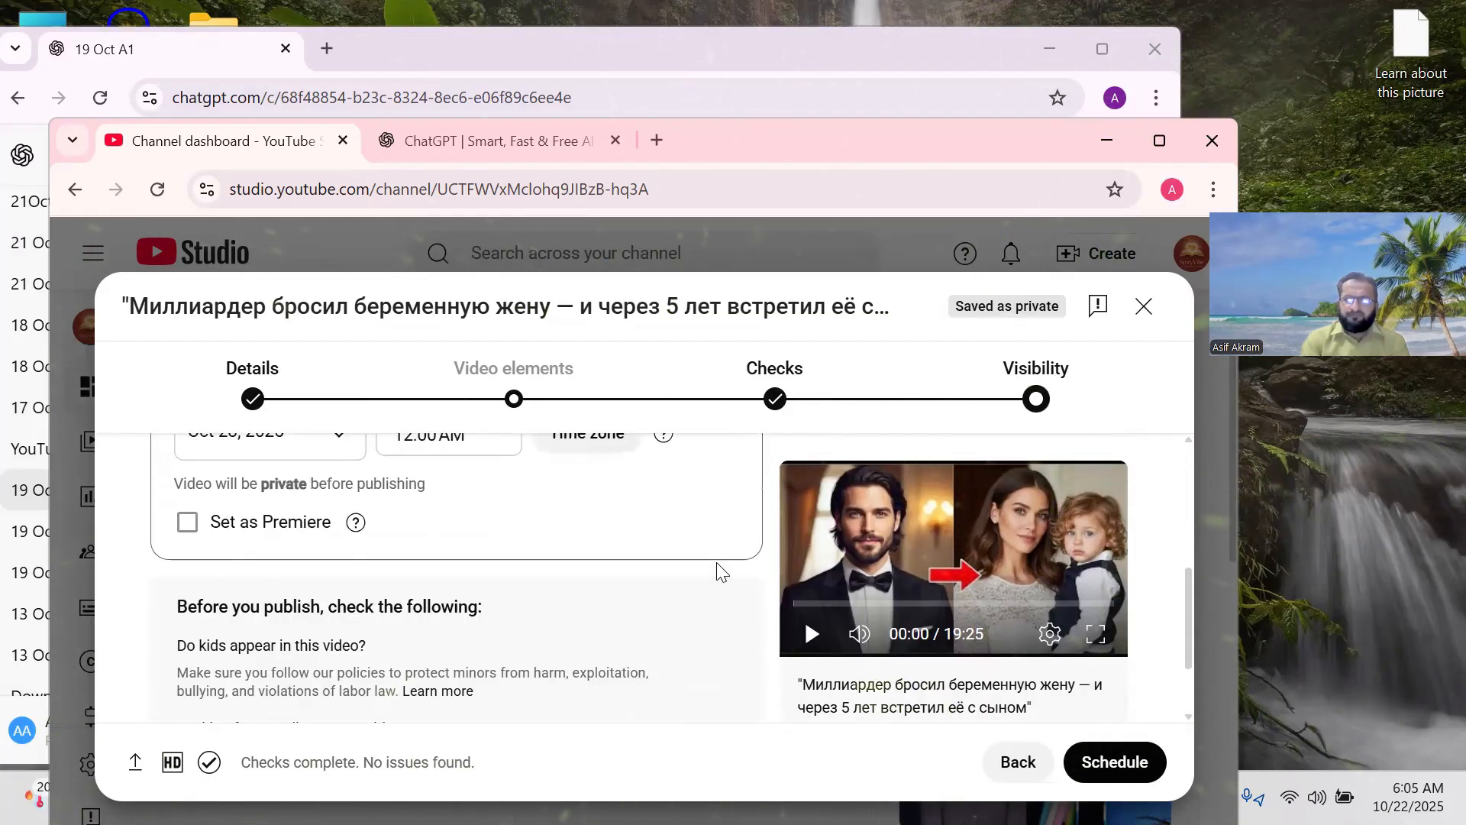
scroll(667, 513, up, 2)
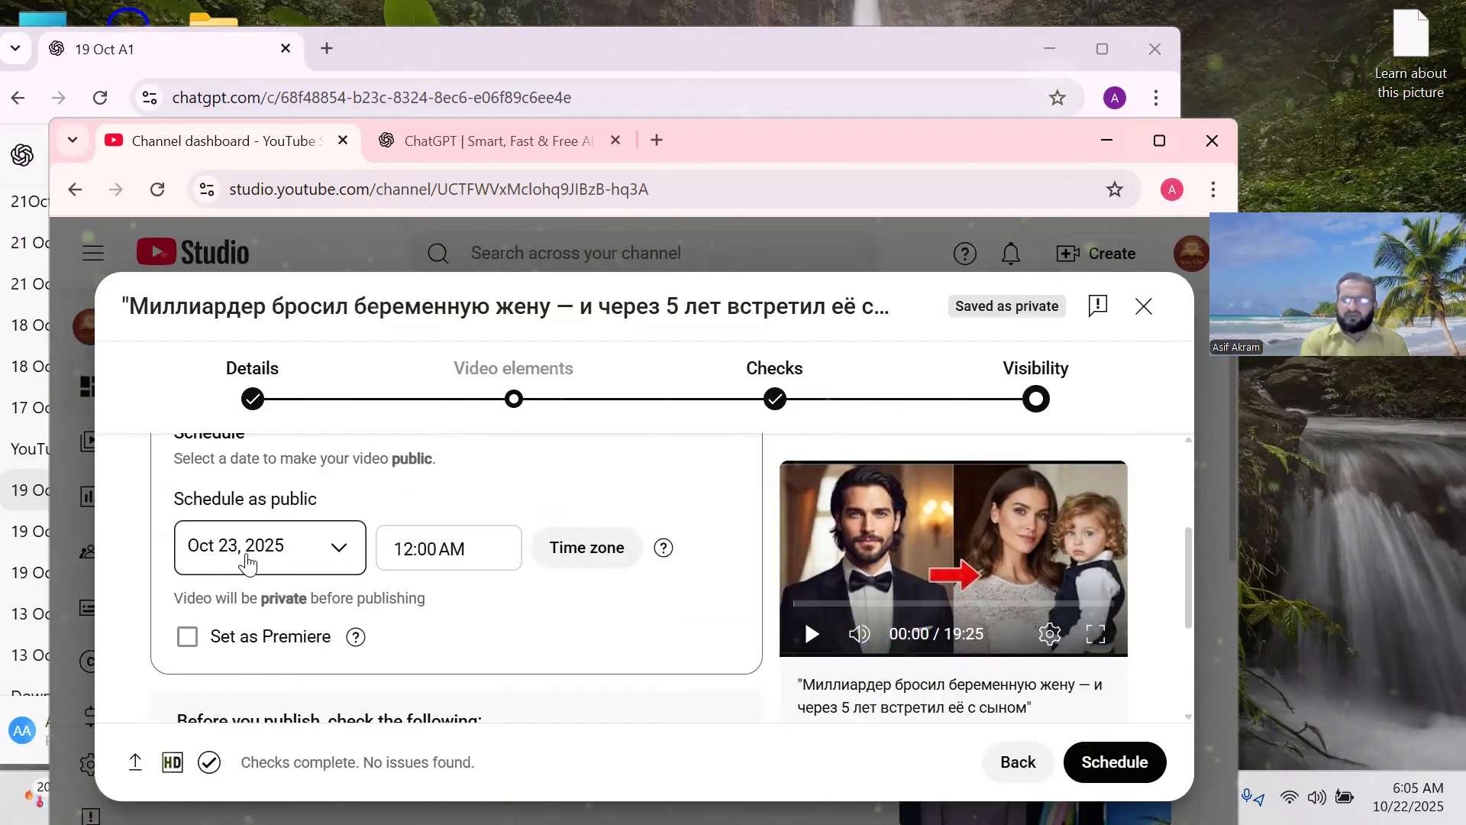
click(350, 554)
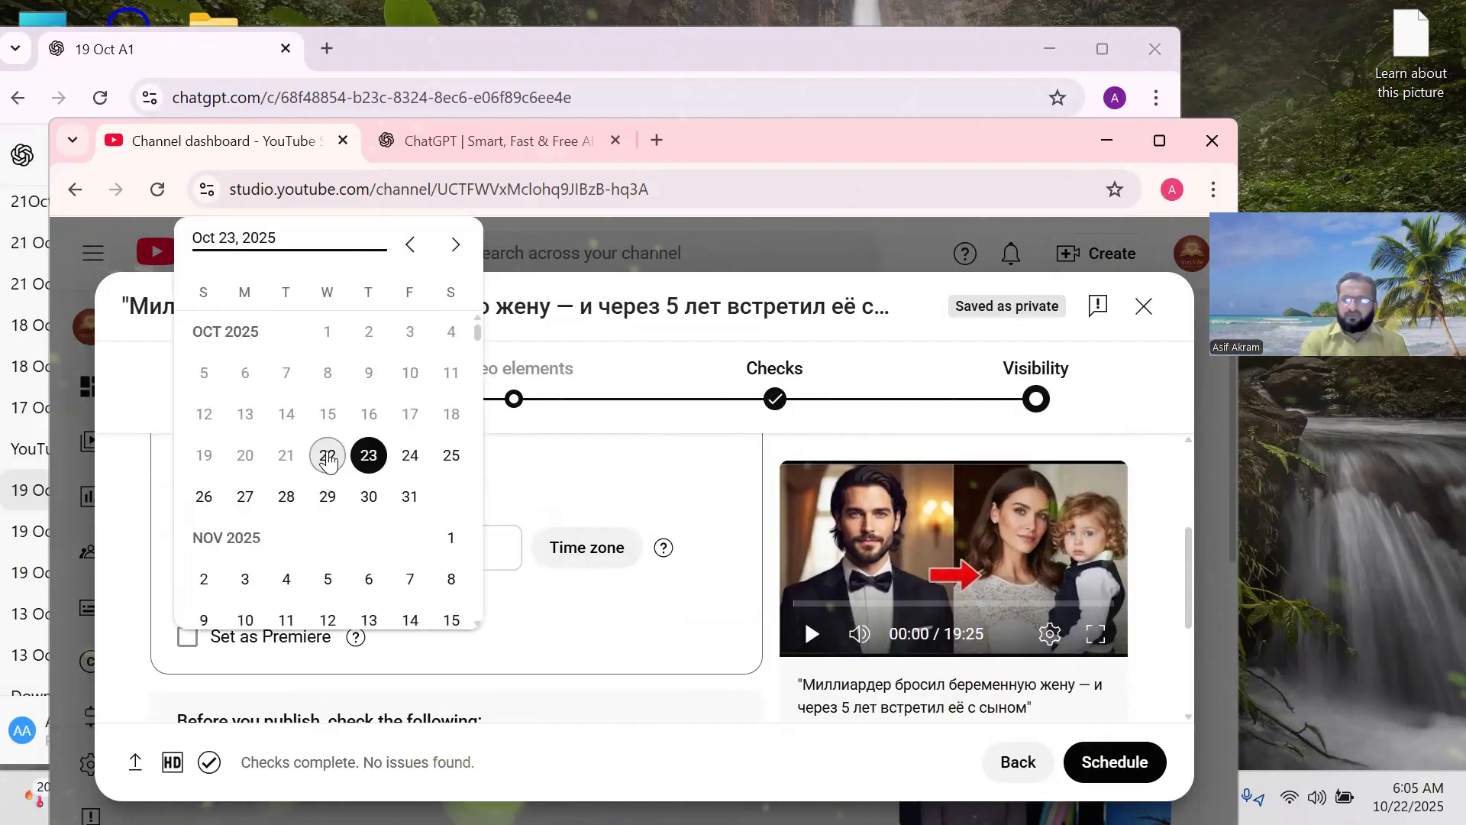
click(328, 456)
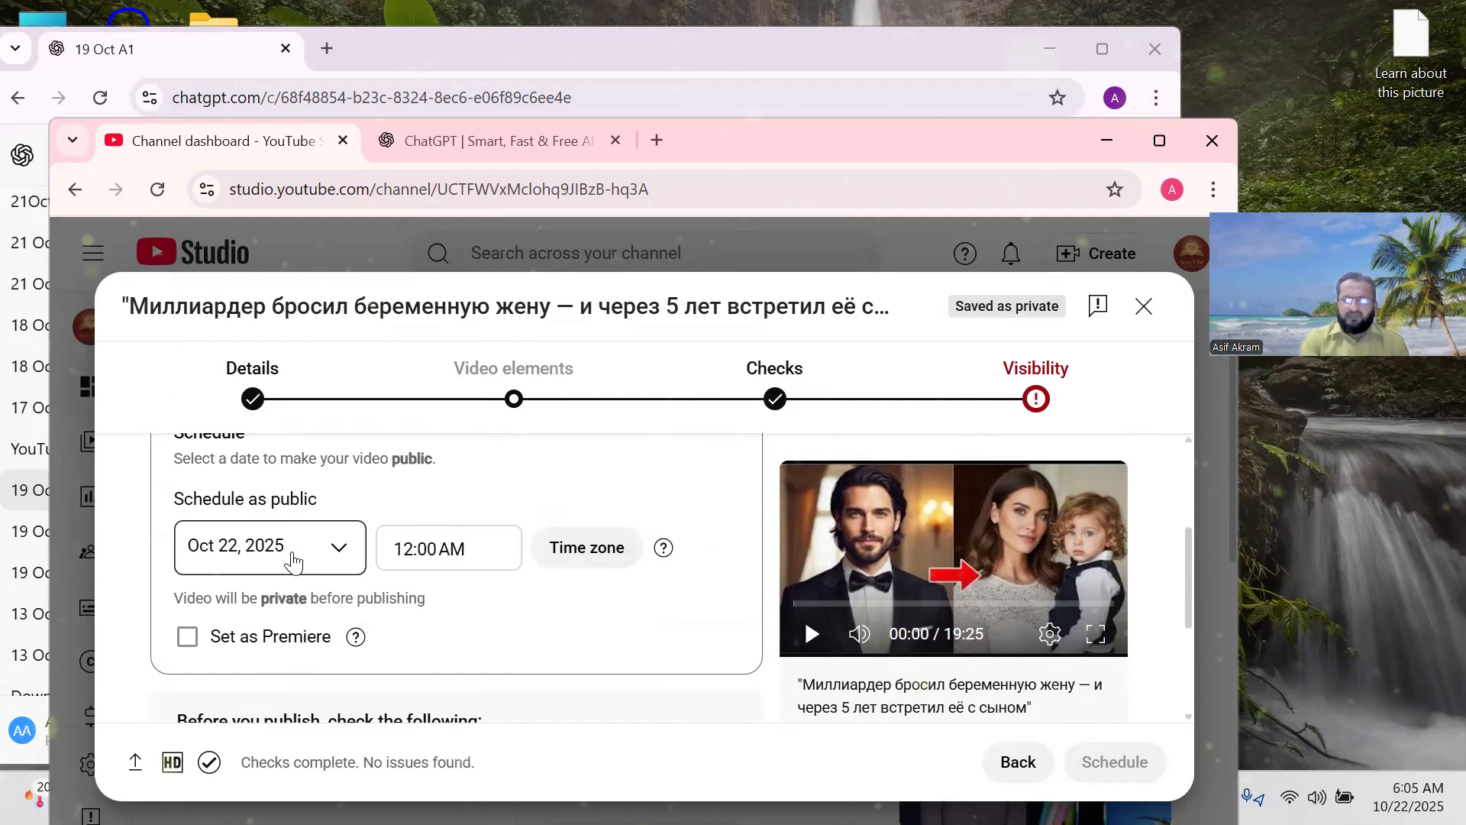
Set the scheduled publish time to 1:00 PM.
click(474, 551)
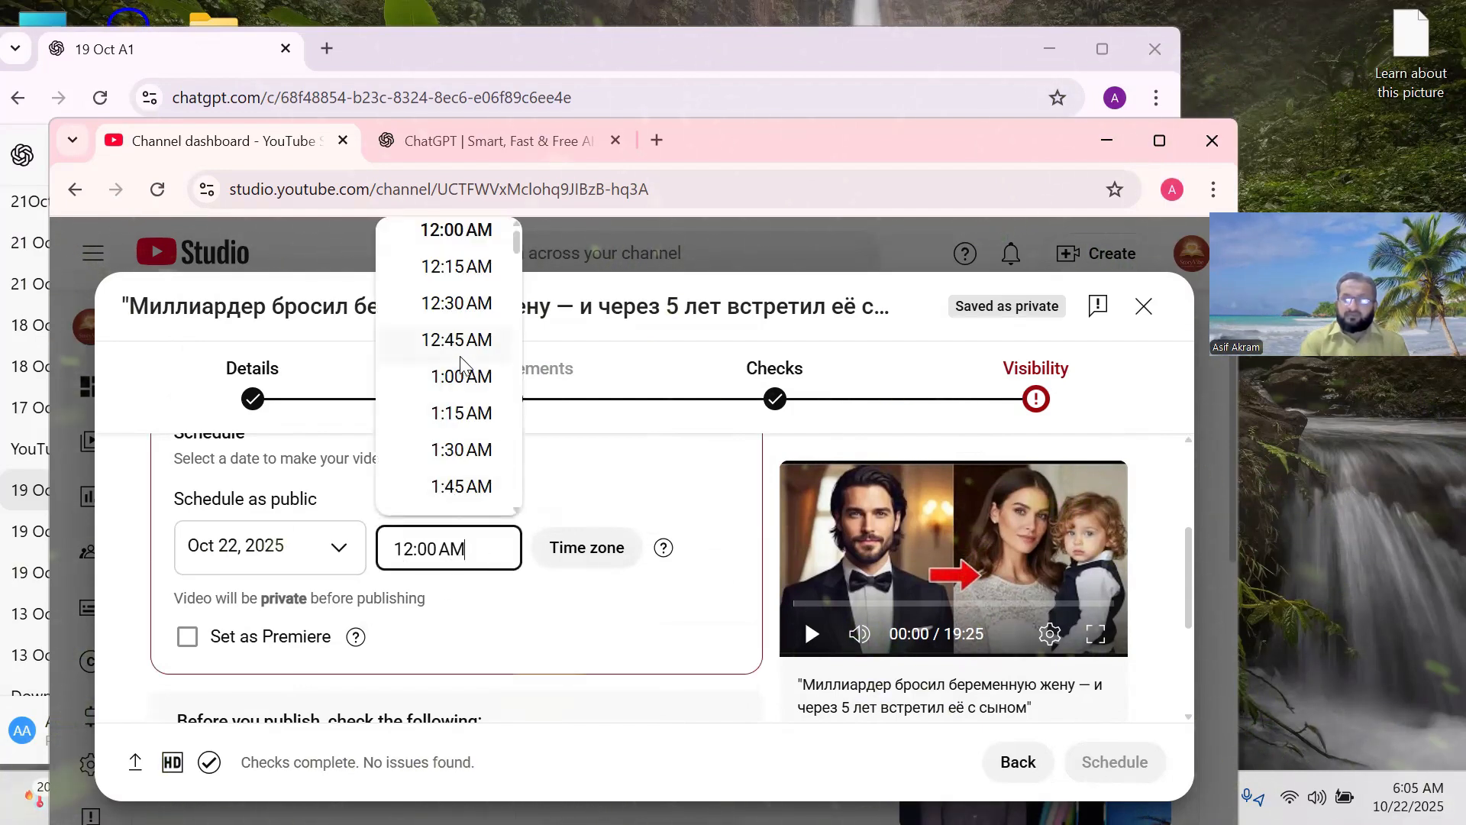
scroll(461, 362, down, 15)
scroll(461, 362, down, 20)
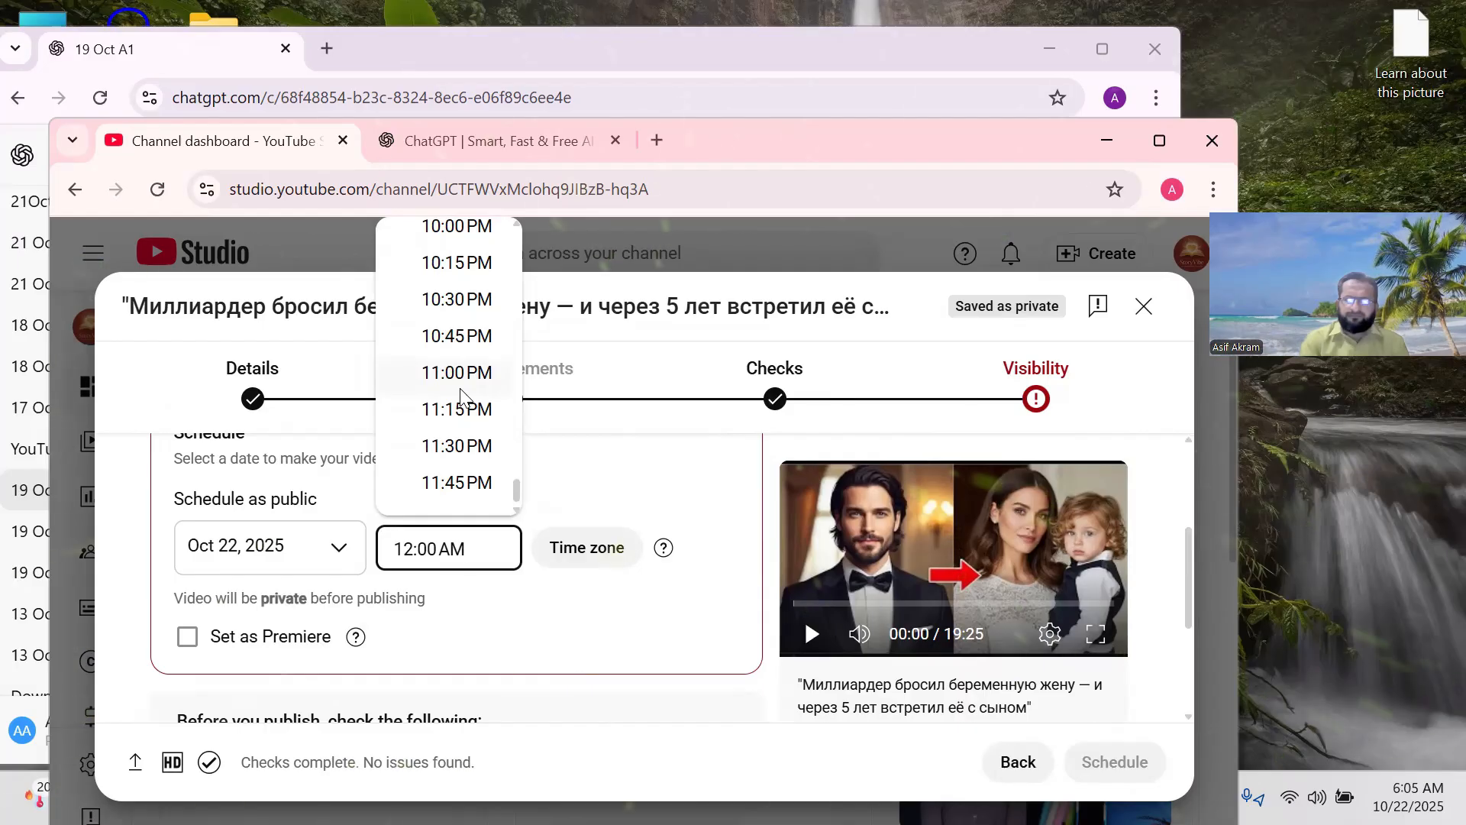
scroll(460, 394, up, 15)
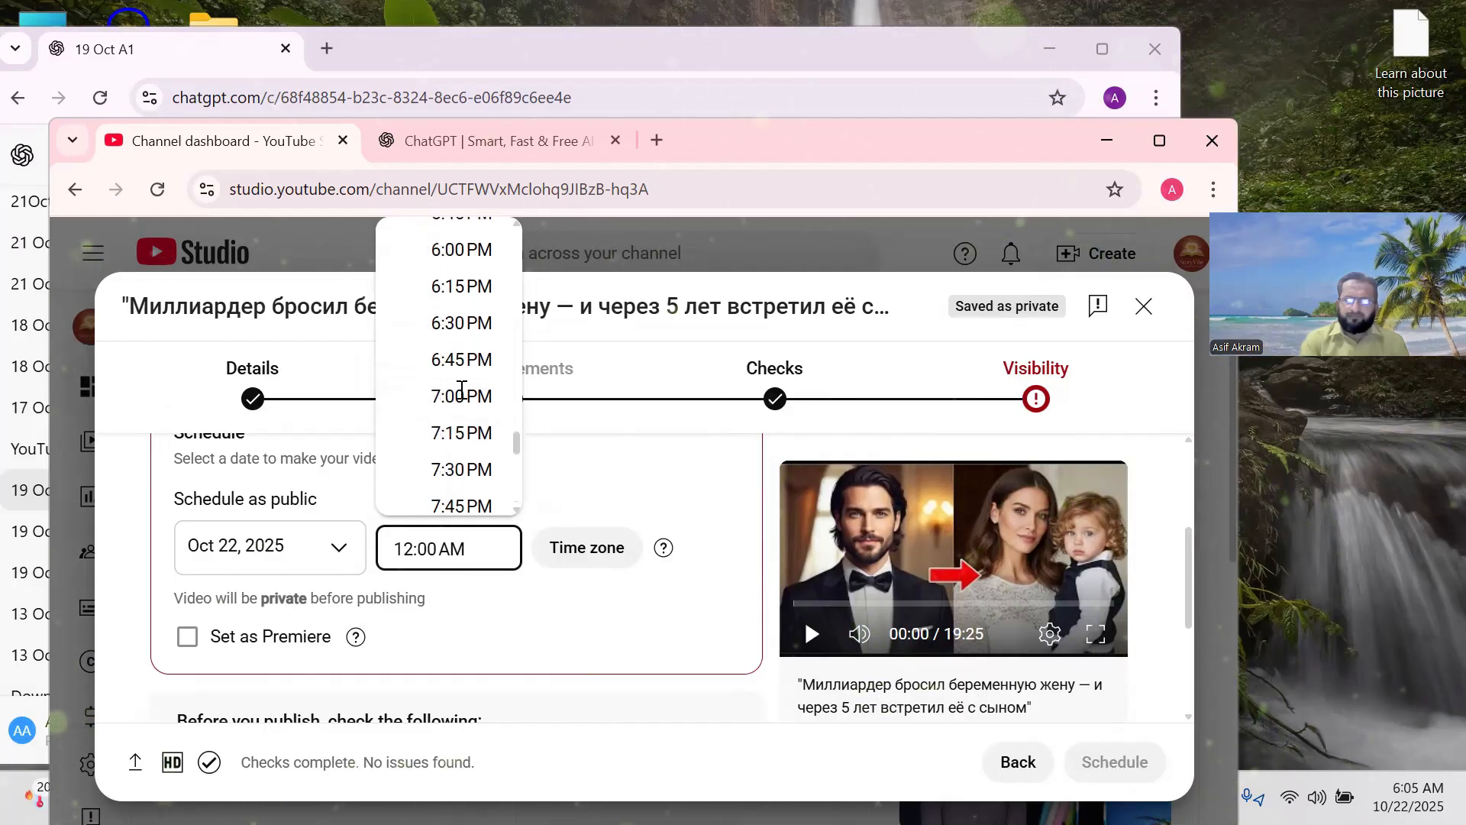
scroll(460, 394, up, 7)
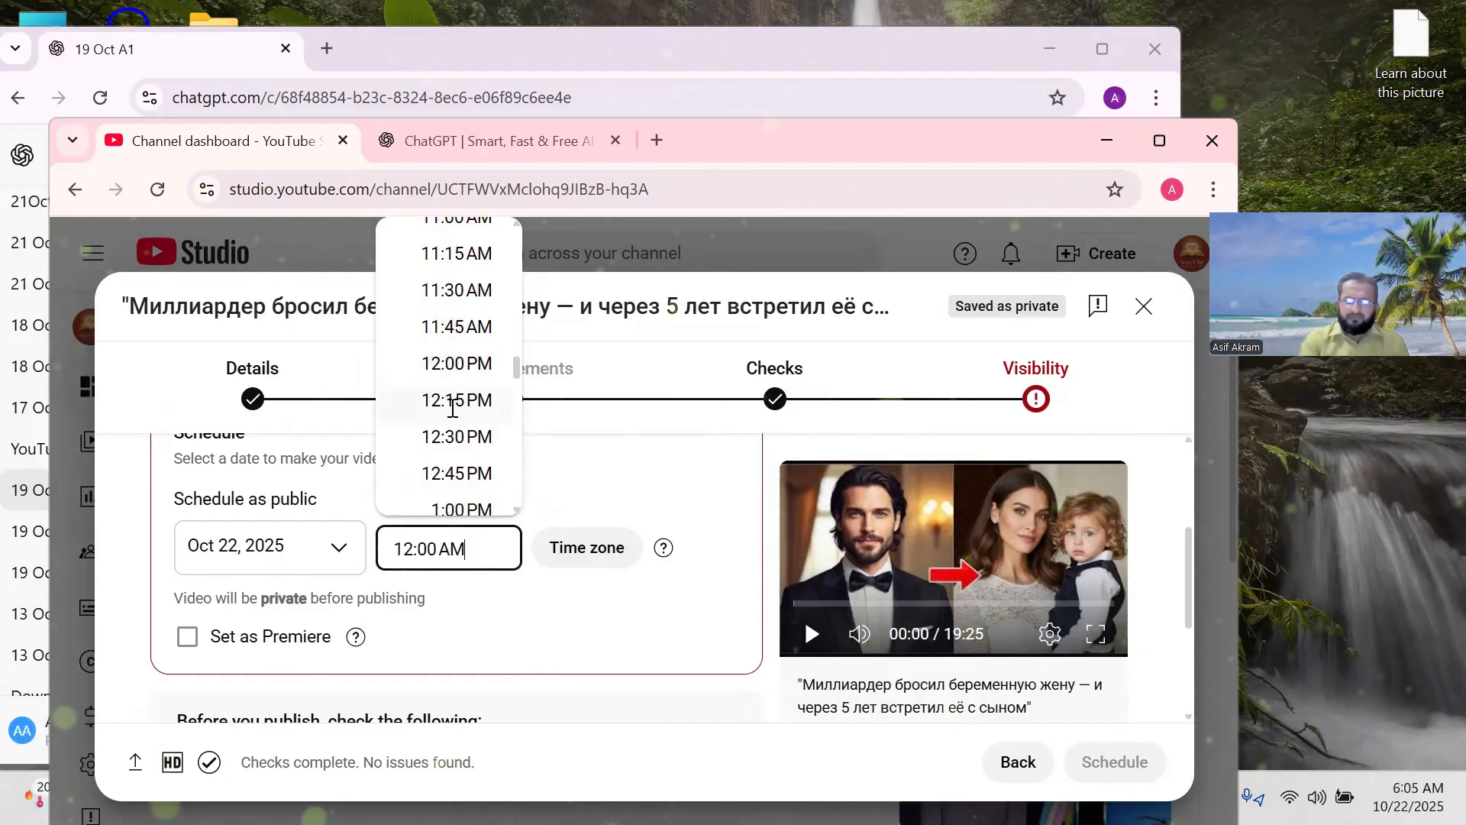
scroll(460, 376, down, 2)
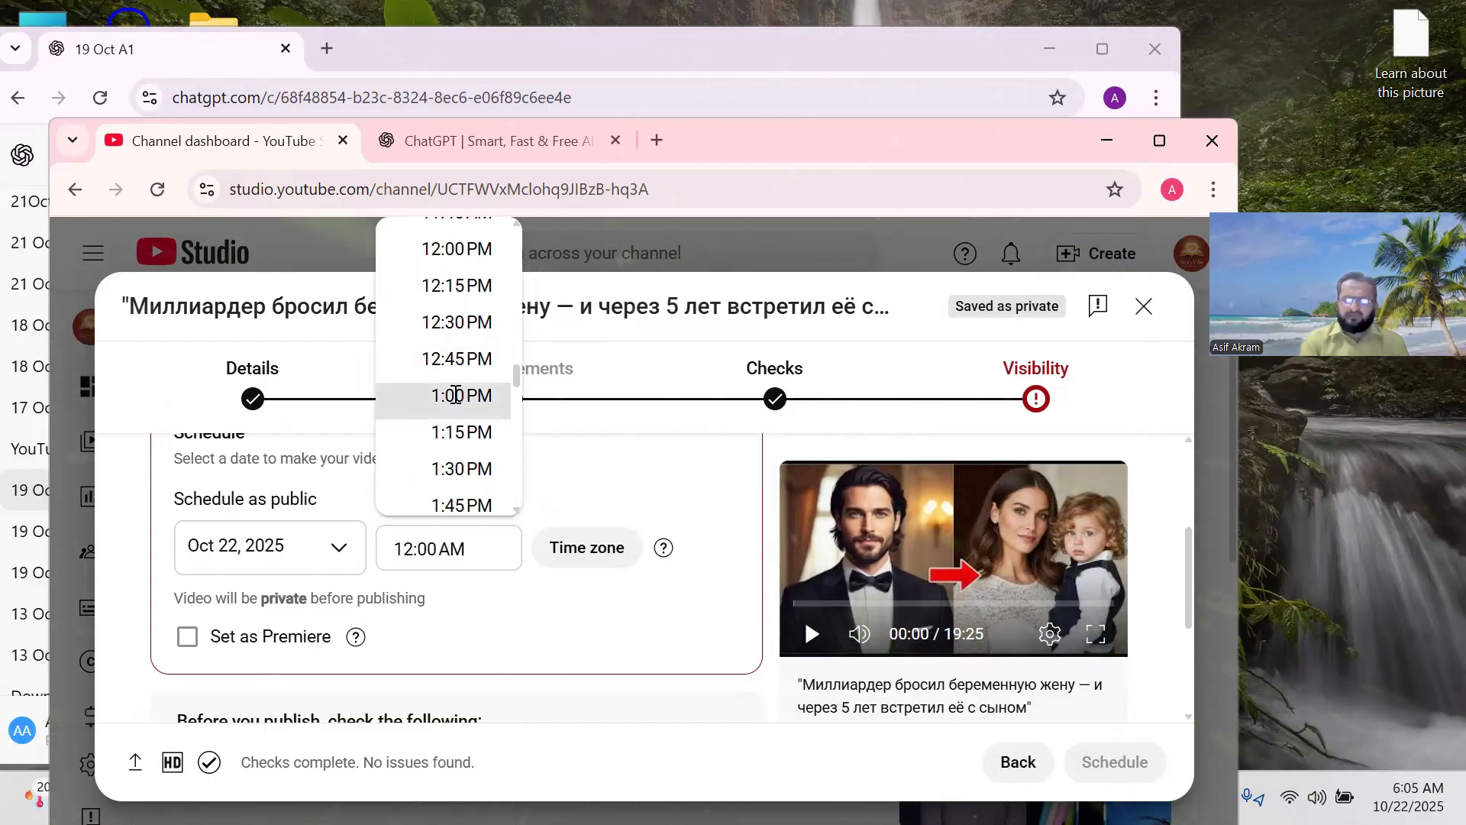
click(456, 395)
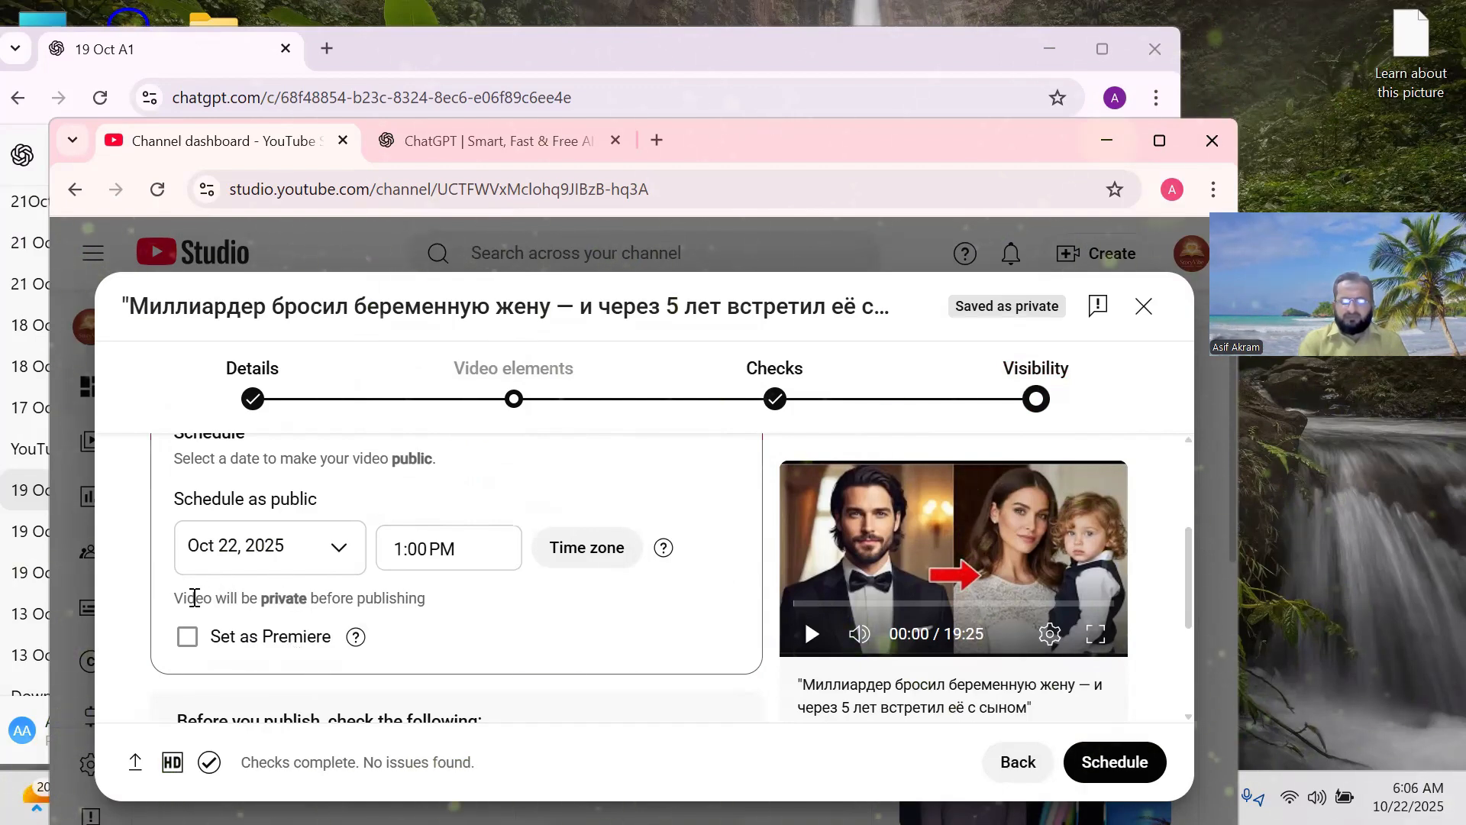
Leave Set as Premiere unchecked and schedule the video for Oct 22, 2025, 1:00 PM.
click(189, 638)
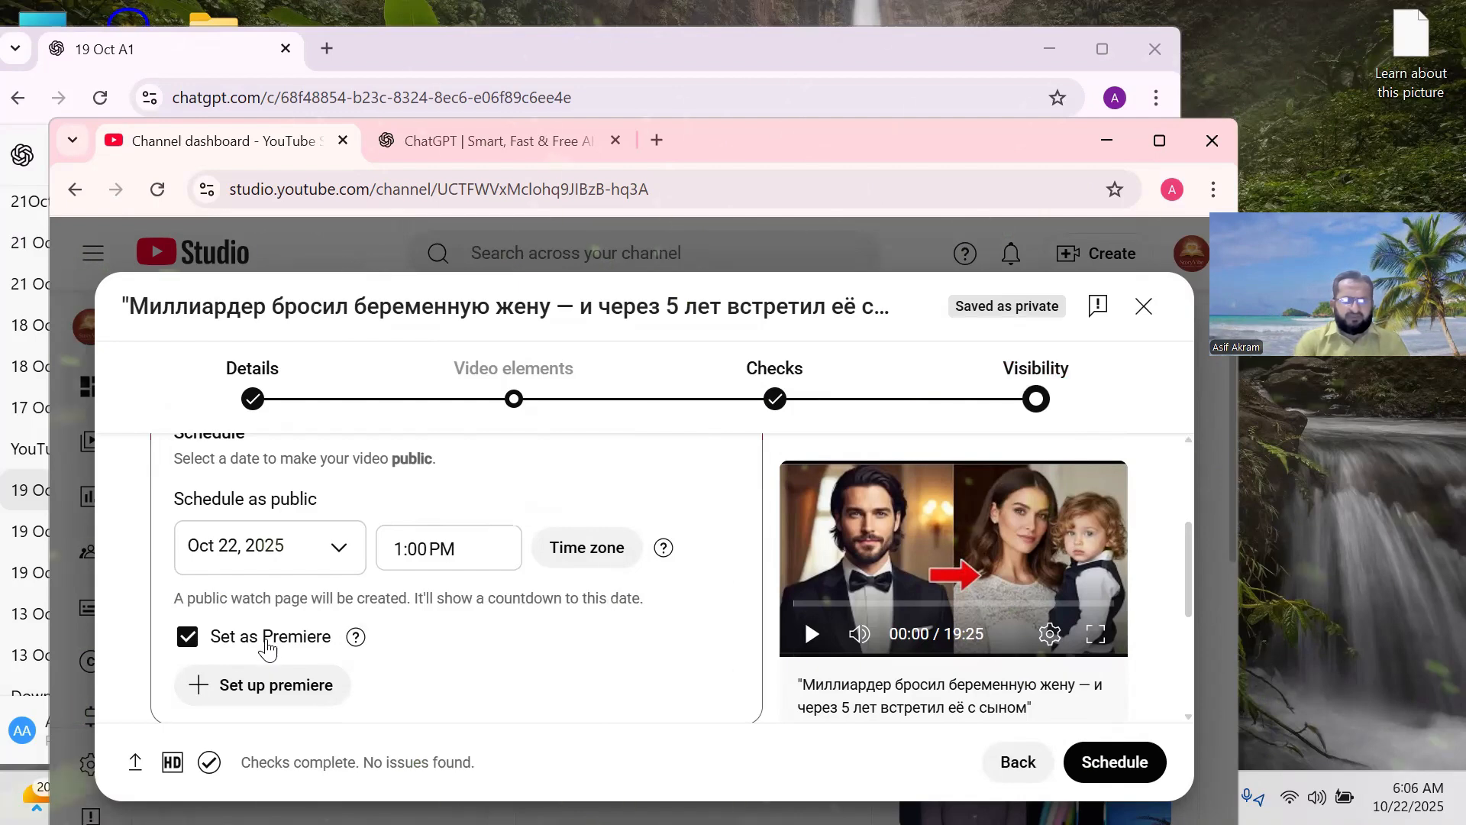
click(186, 641)
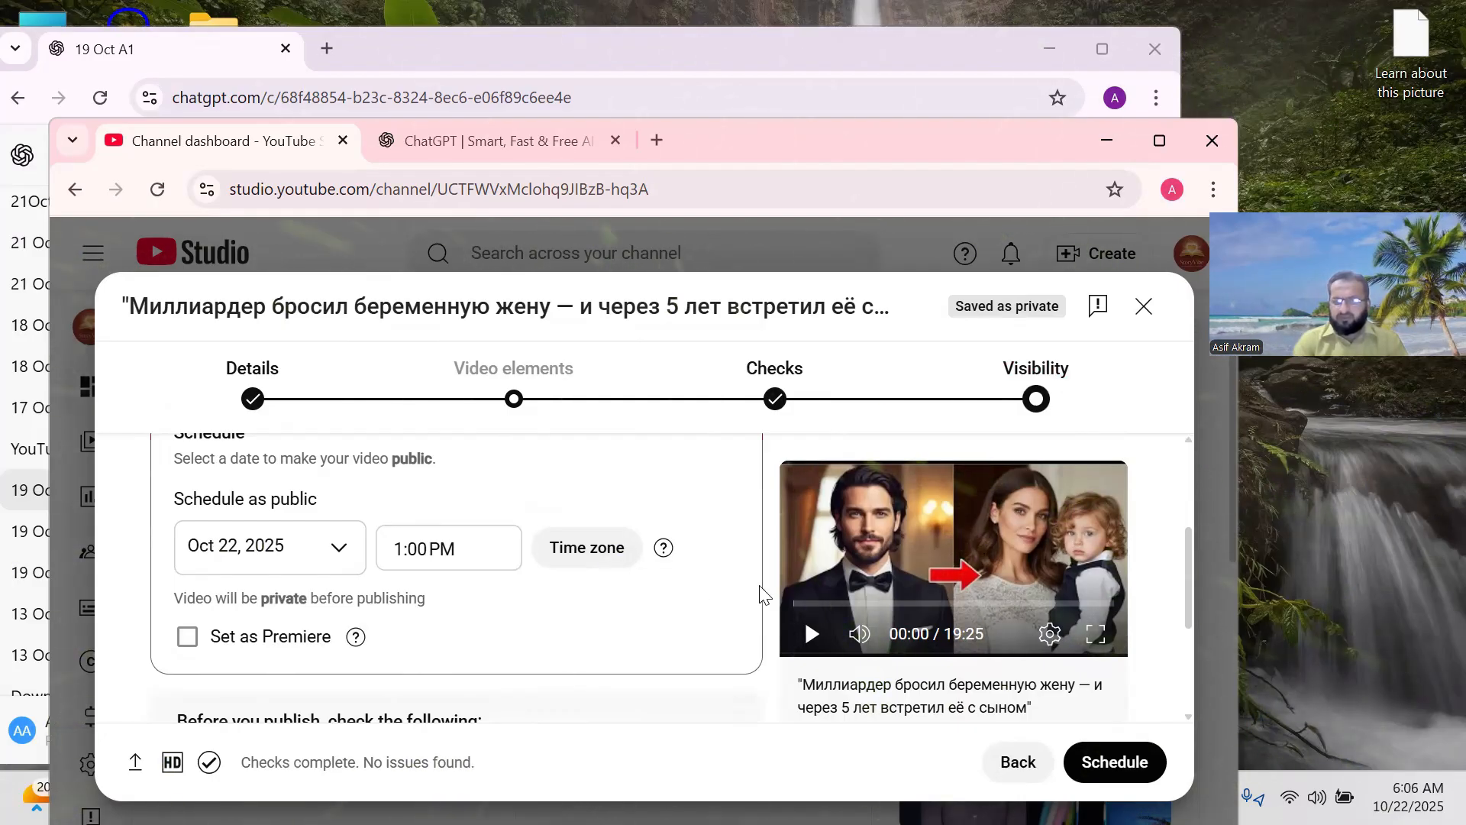
click(1100, 758)
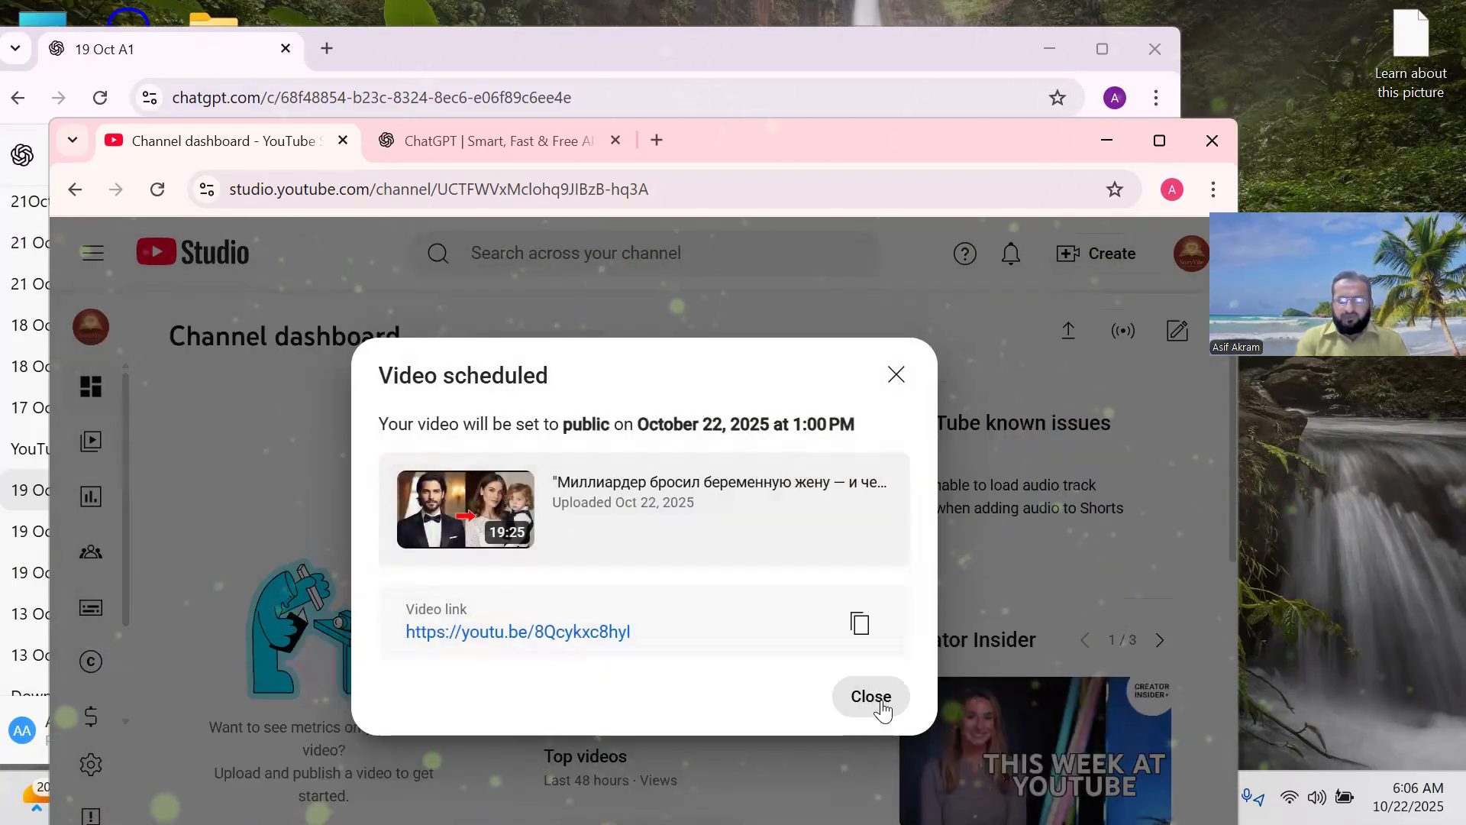
Close the Video scheduled dialog and maximize the browser window.
click(871, 697)
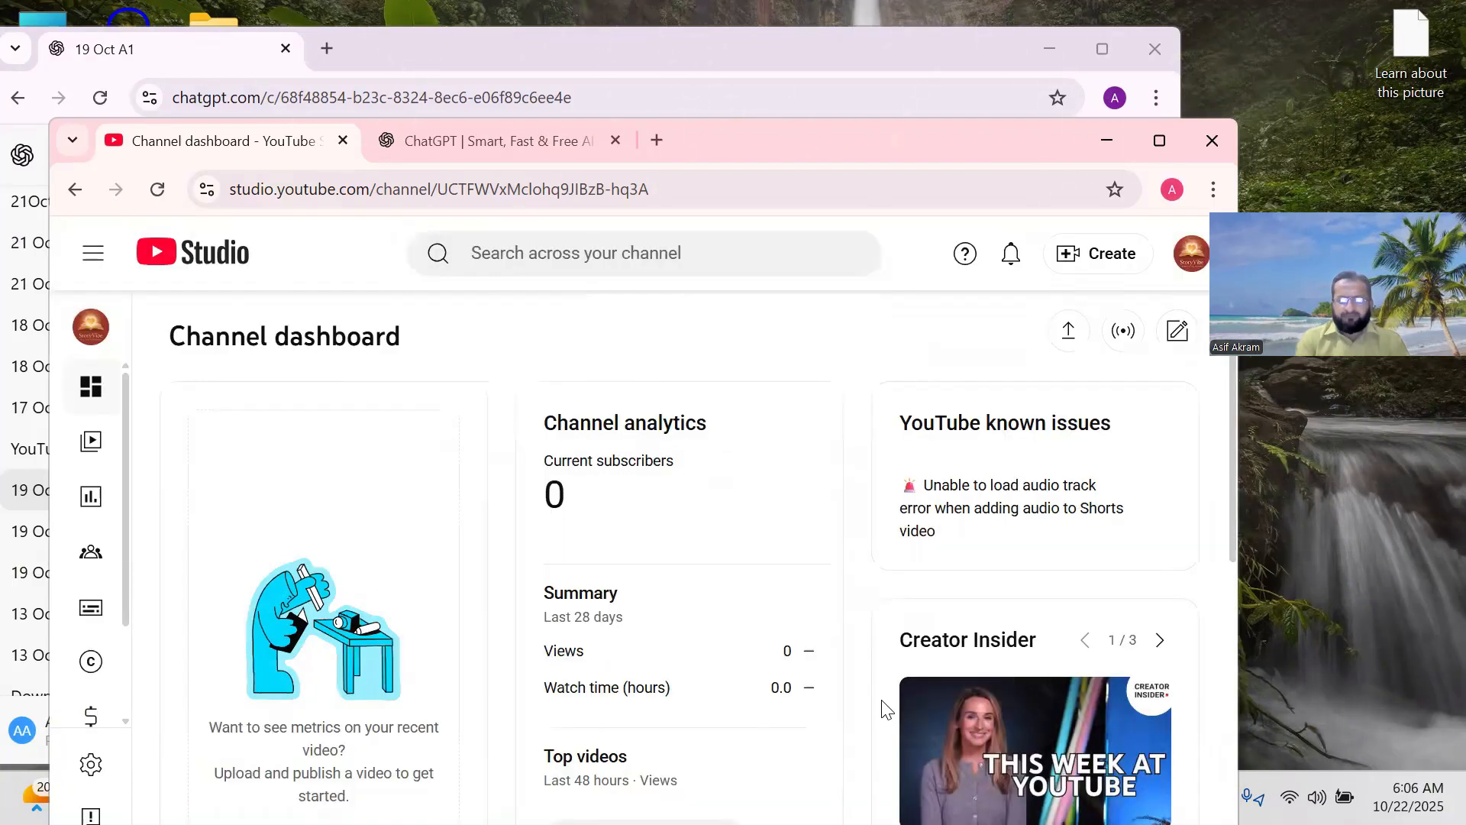
click(1158, 141)
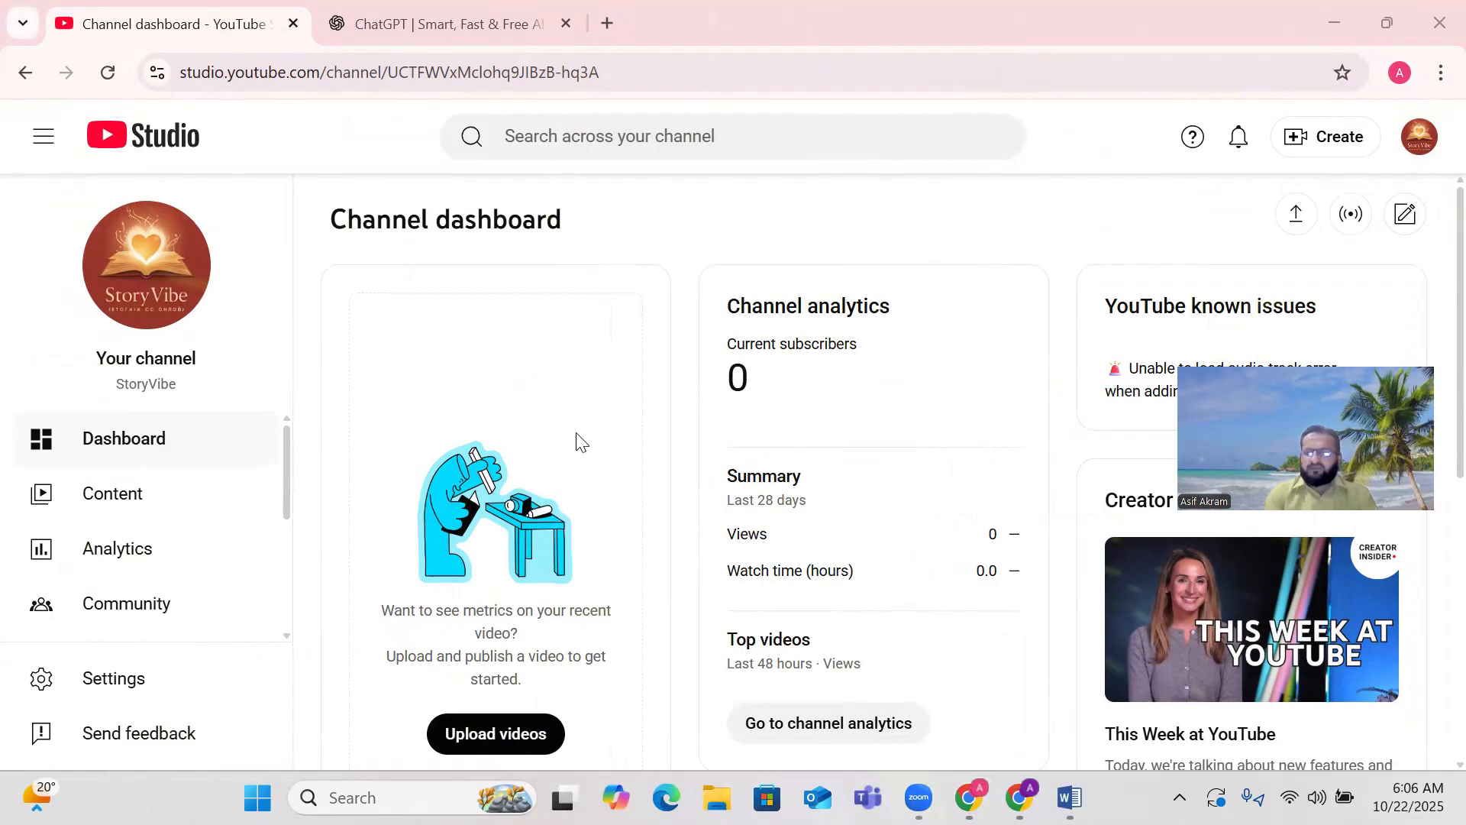
Open Content and confirm the video shows Scheduled for Oct 22, 2025 at 1:00 PM.
click(128, 504)
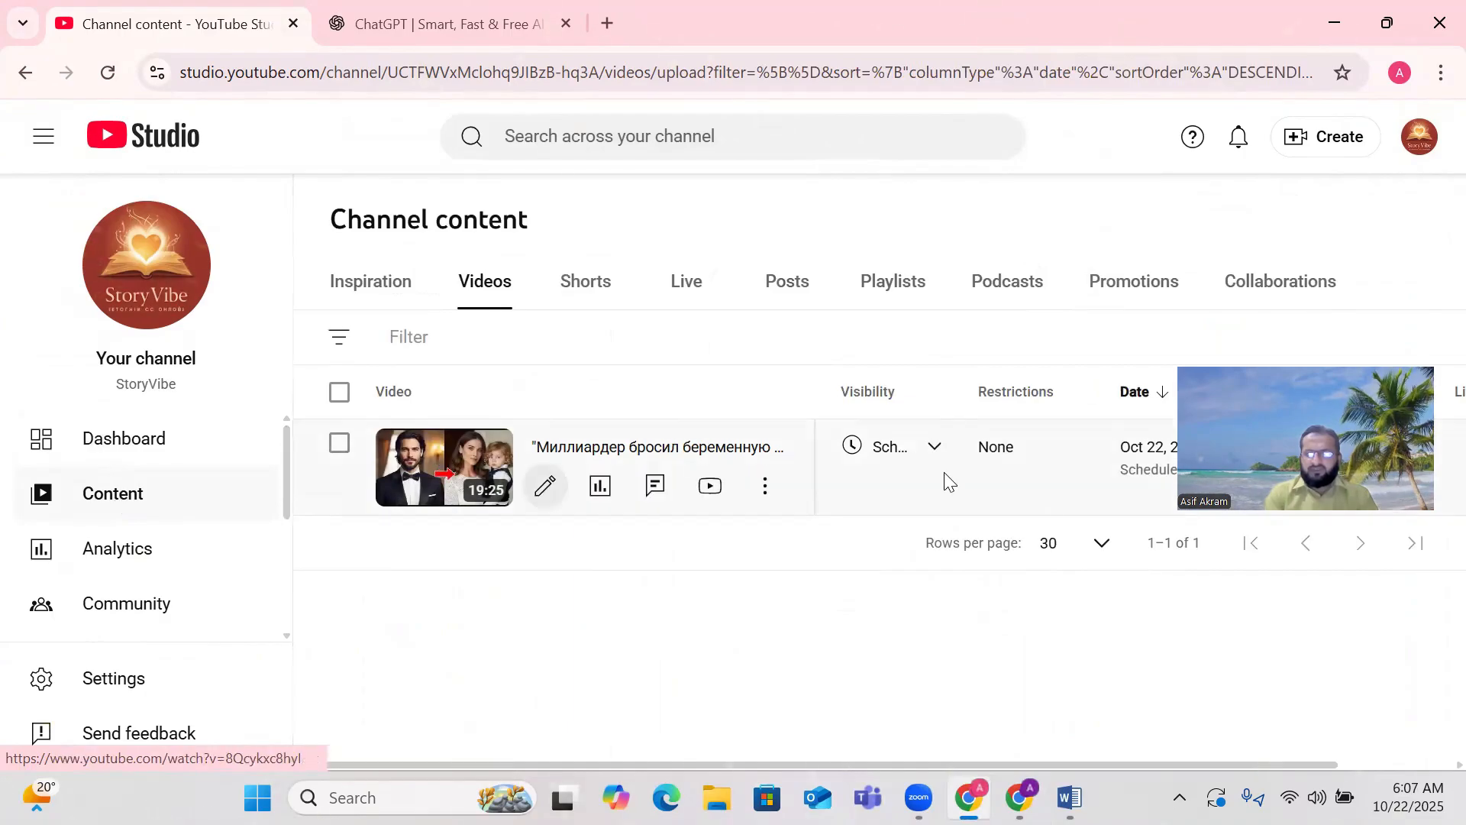
drag(1354, 426, 463, 193)
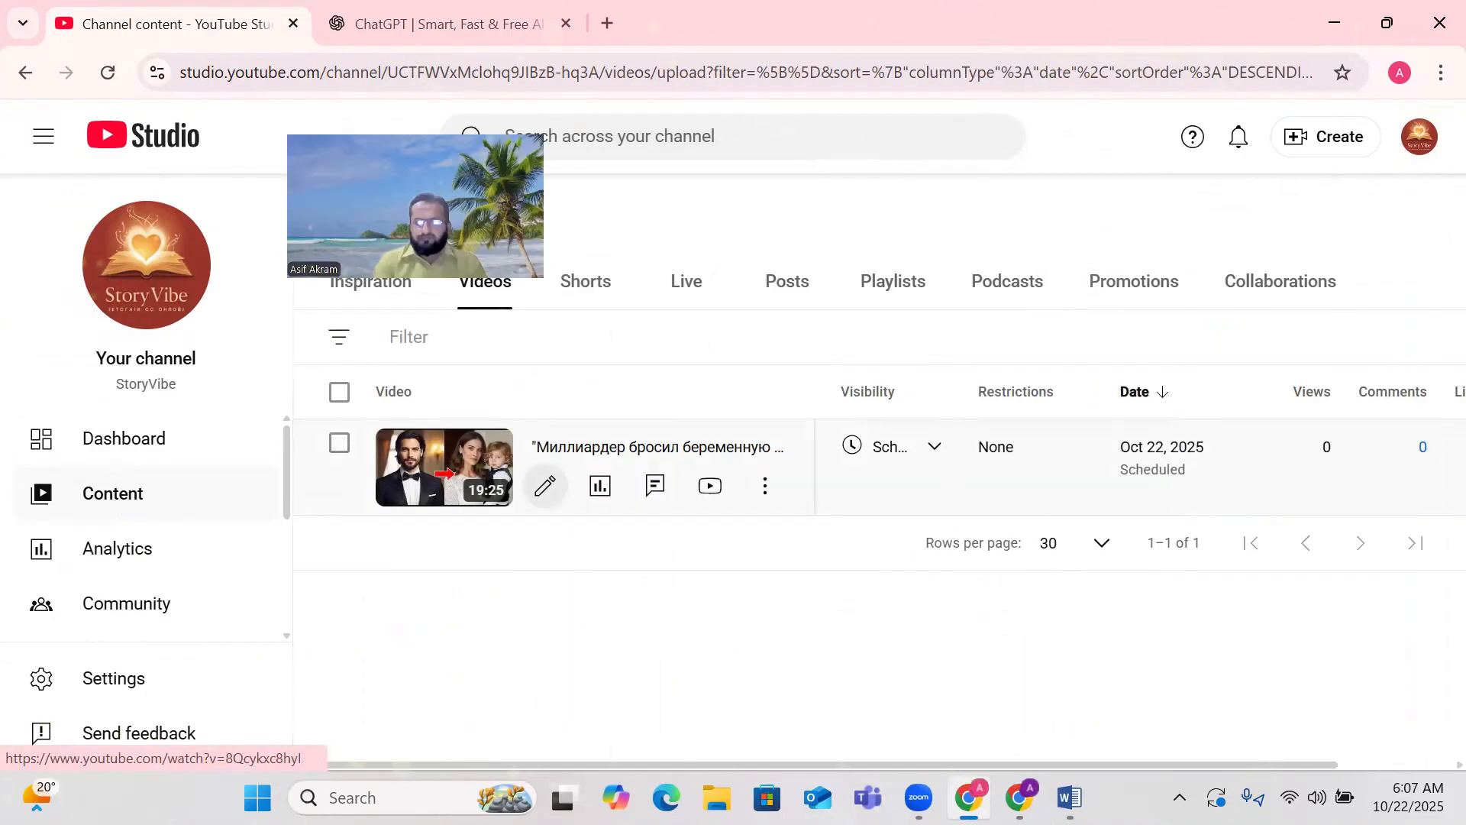
mouse_move(931, 450)
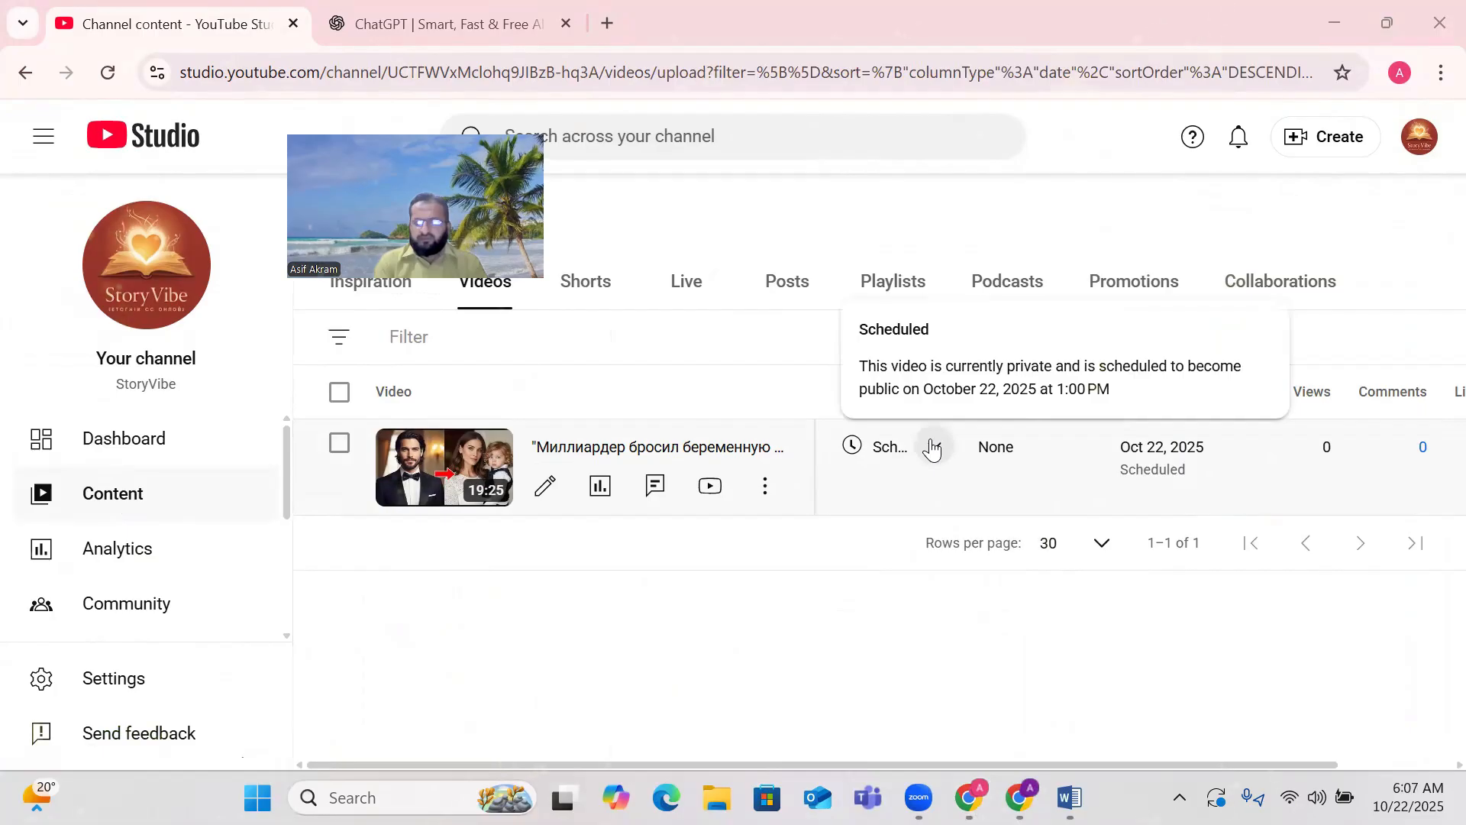